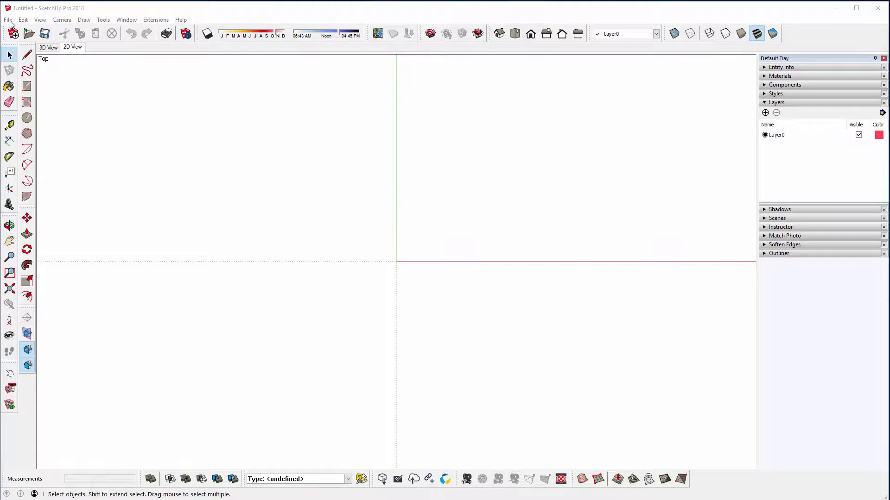
Import HOUSE_TO_MODEL.DWG from the House to model folder with import units in millimeters
left_click(8, 20)
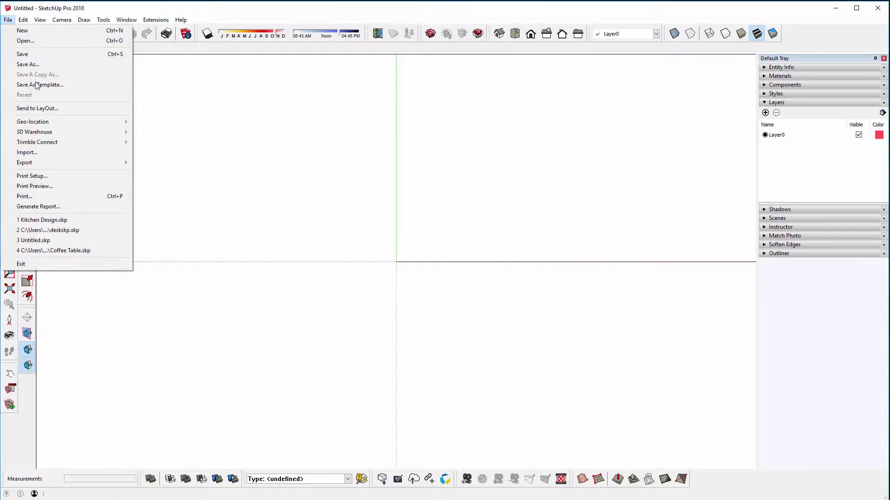
left_click(54, 155)
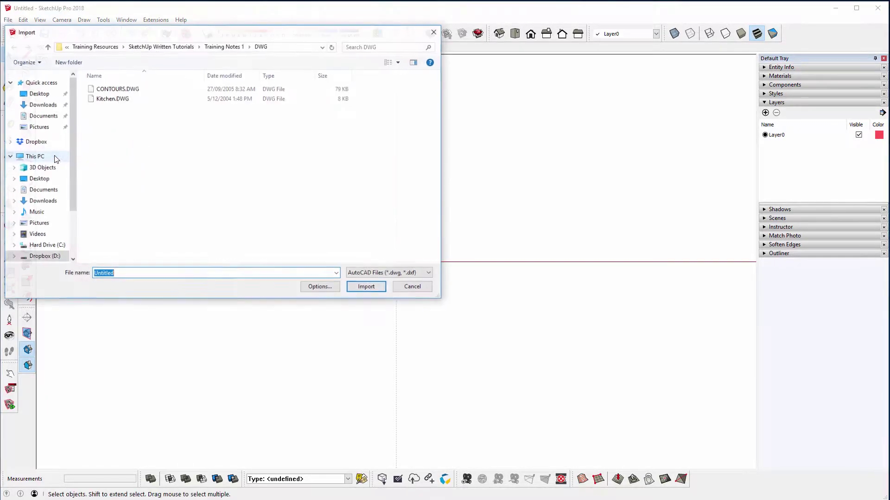
left_click(219, 48)
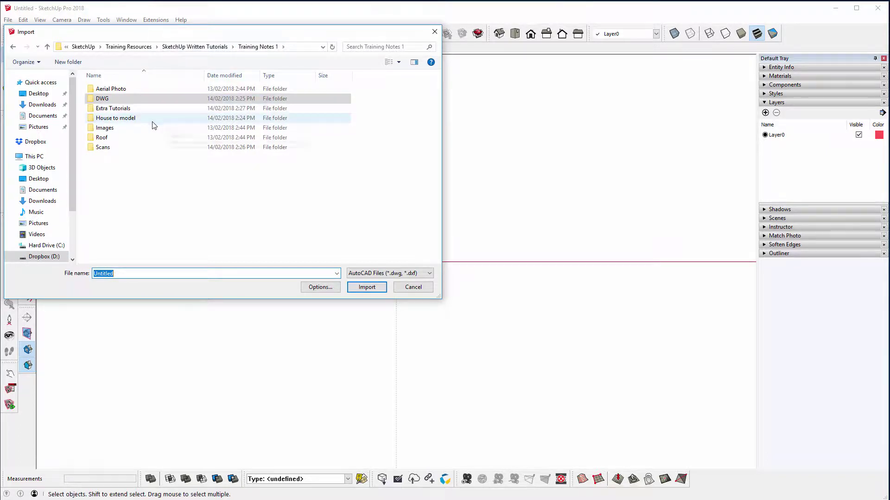
double_click(114, 121)
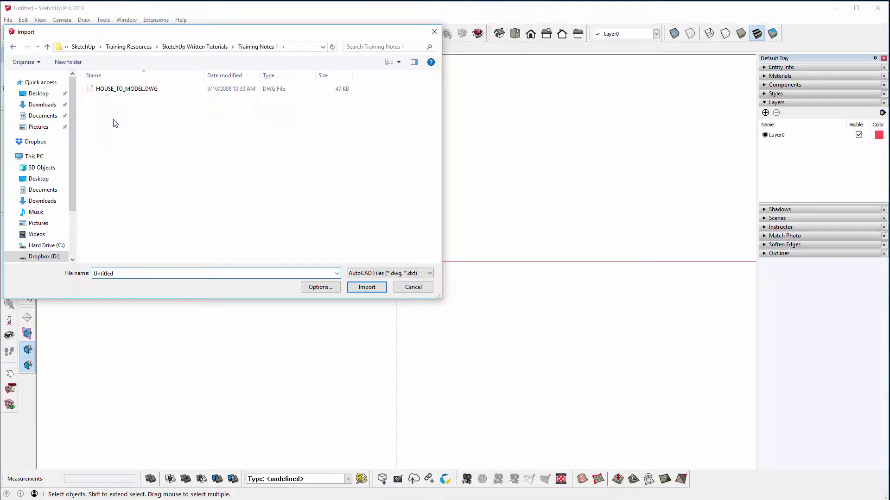
left_click(114, 91)
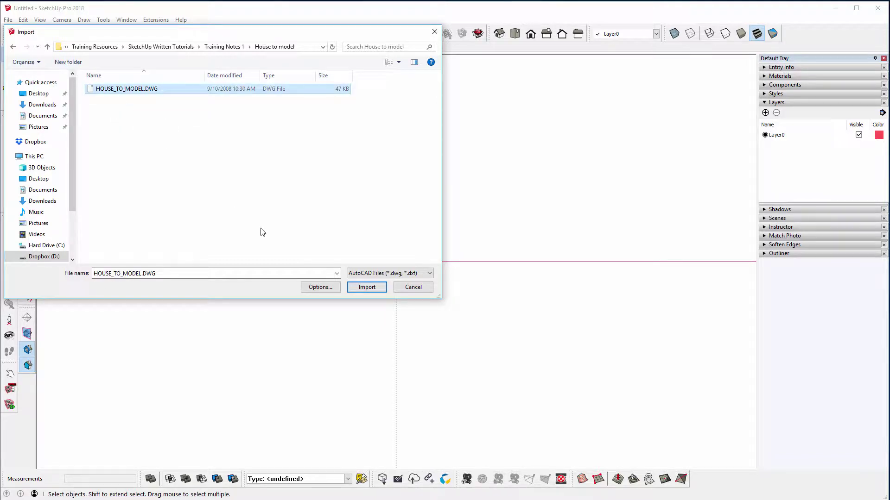
left_click(312, 289)
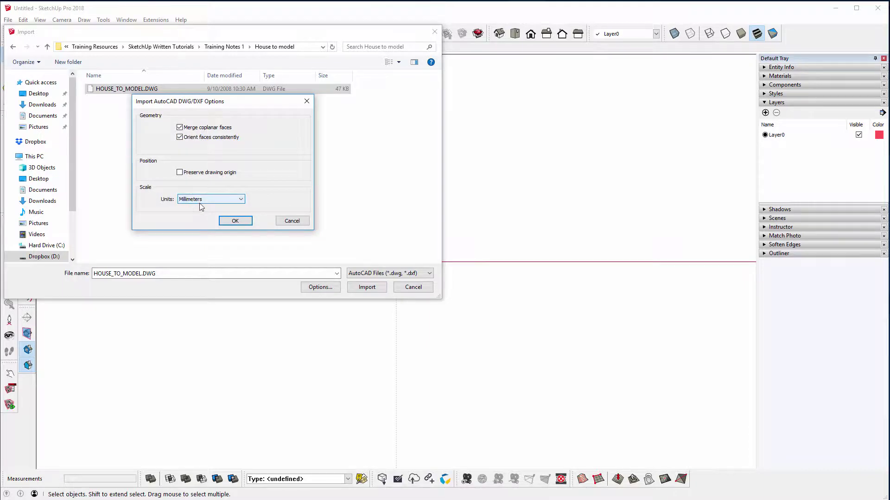
left_click(236, 222)
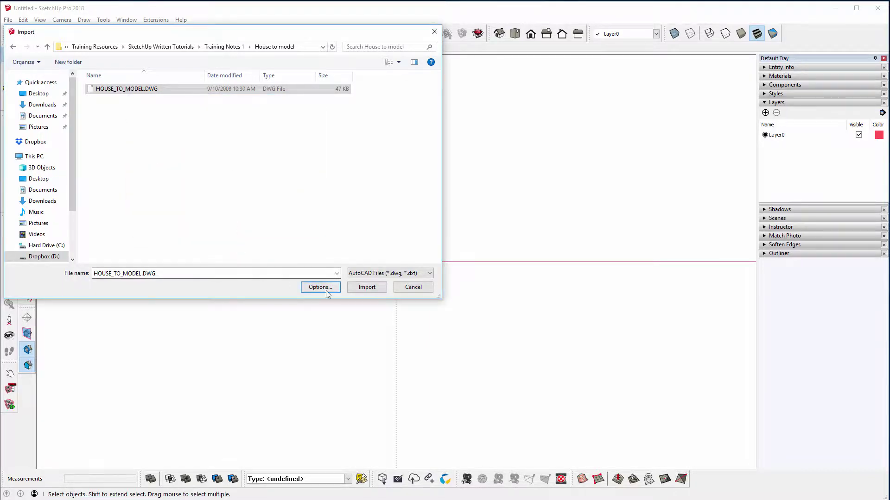
left_click(367, 288)
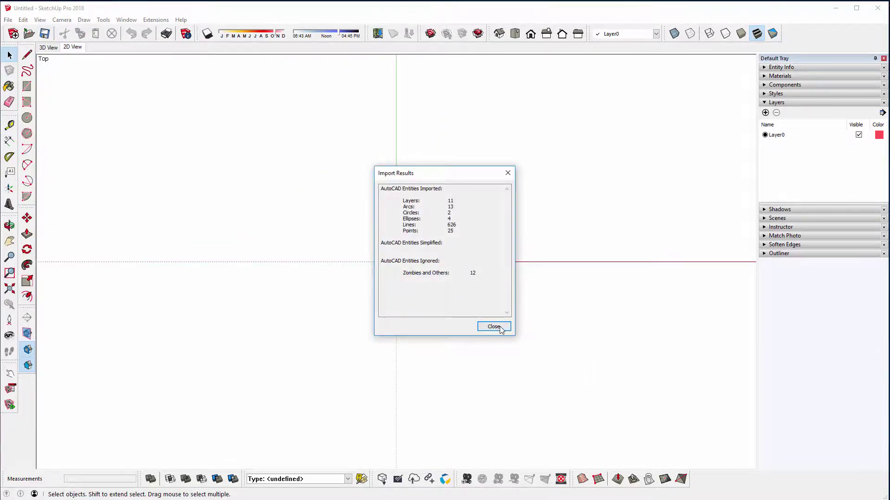
left_click(500, 327)
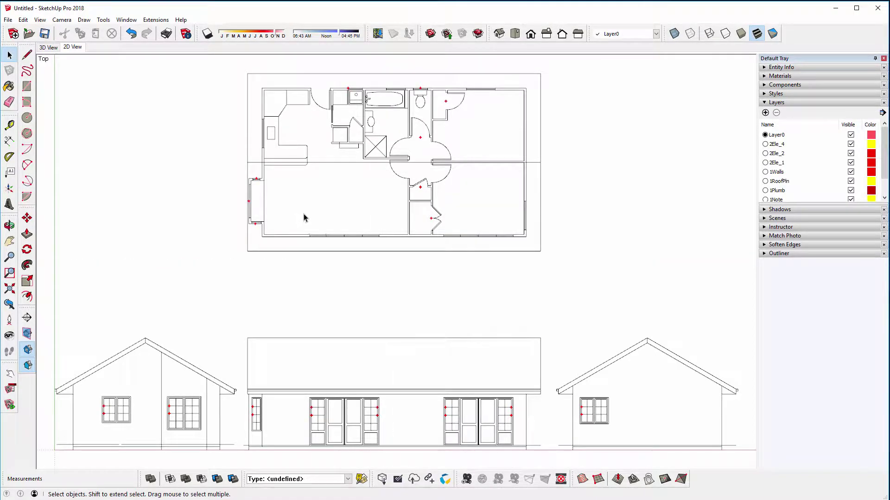
Explode the imported drawing component that holds the floor plan and the elevations
scroll(311, 198, "down", 2)
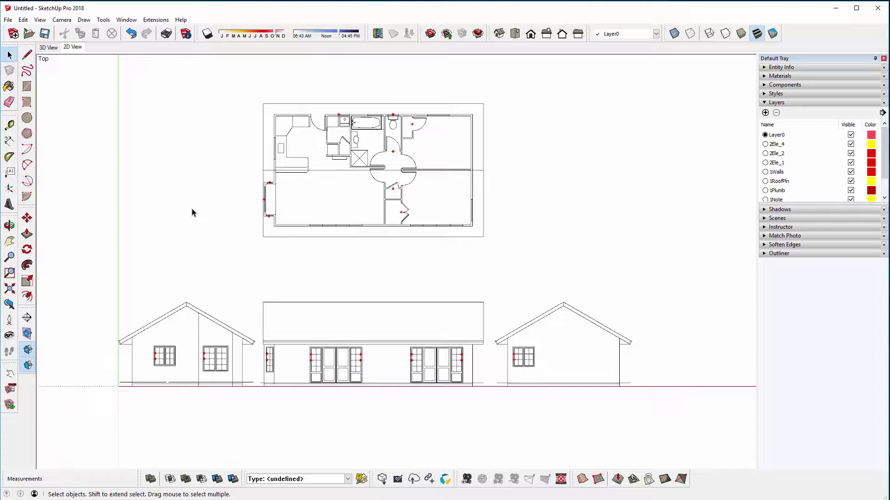
left_click_drag(184, 70, 530, 264)
left_click(393, 192)
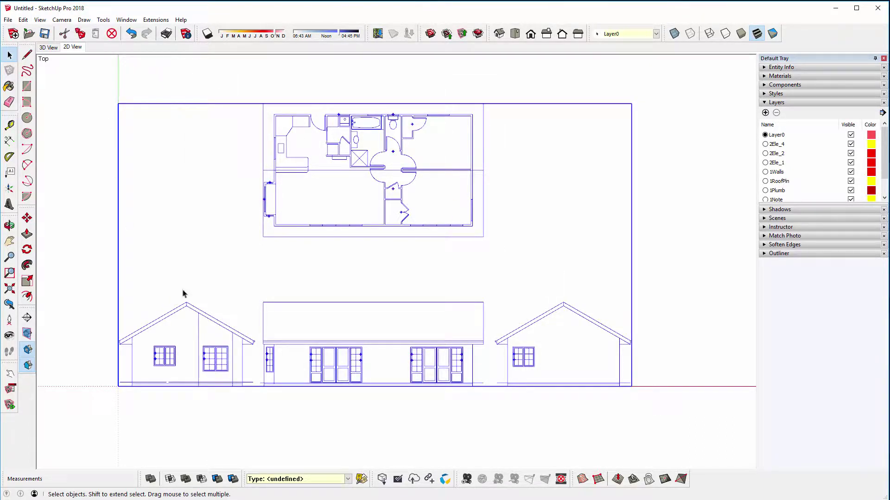
right_click(275, 121)
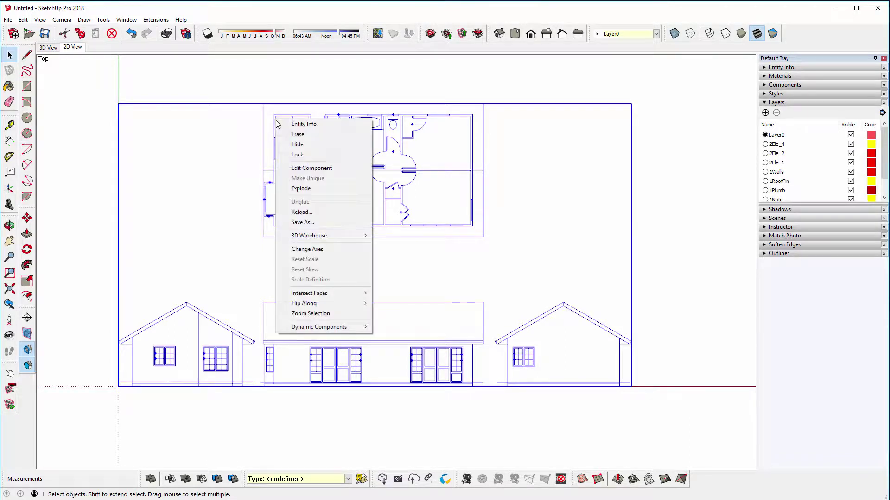
left_click(291, 189)
left_click(225, 191)
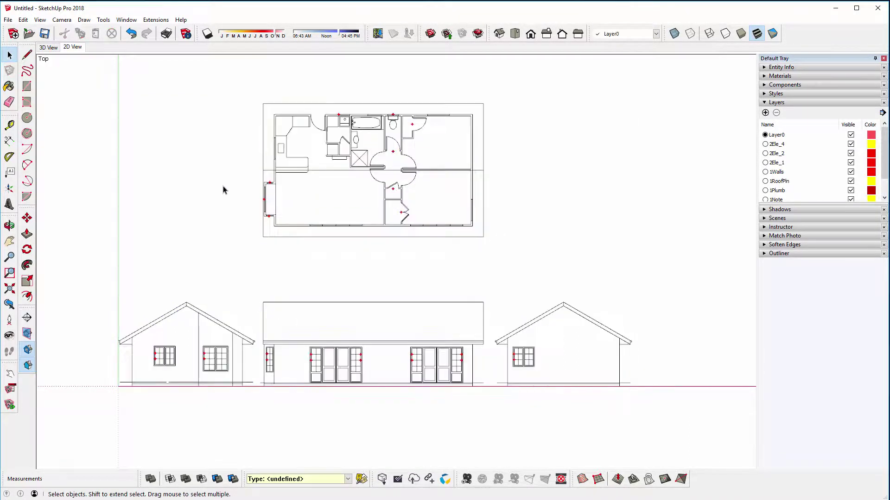
Make a group from all the floor plan linework above the elevations
left_click_drag(201, 67, 507, 253)
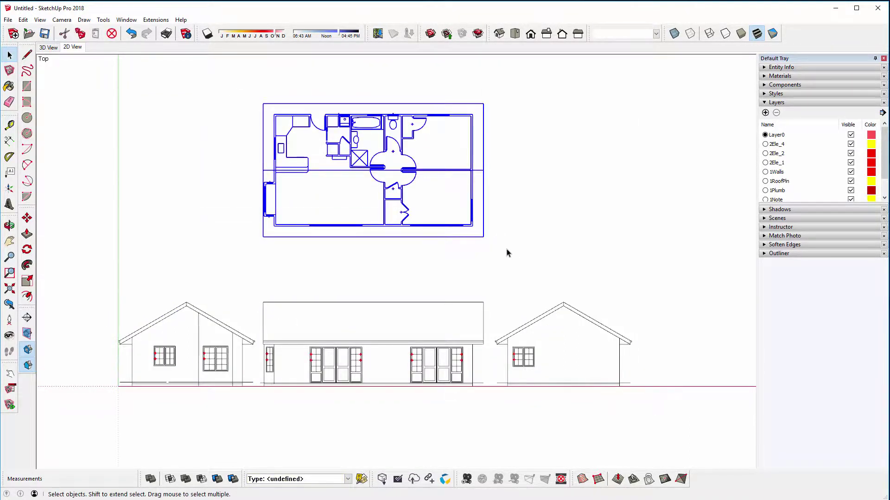
right_click(473, 215)
left_click(491, 292)
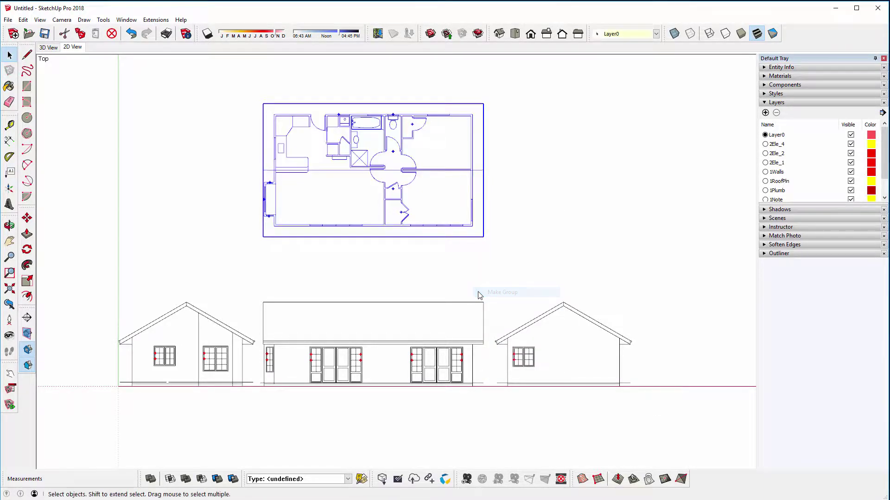
Group each of the three elevations separately: the two-window gable end, the long front, and the single-window gable end
left_click_drag(63, 265, 258, 412)
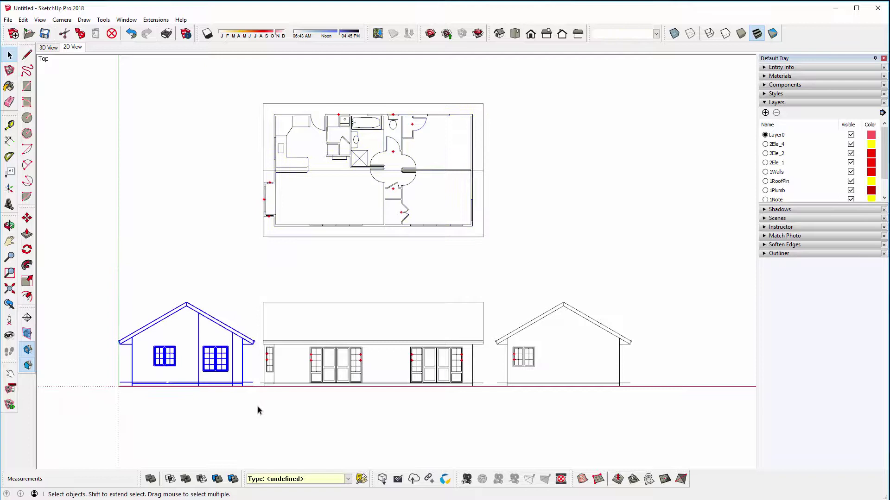
right_click(200, 314)
left_click(219, 390)
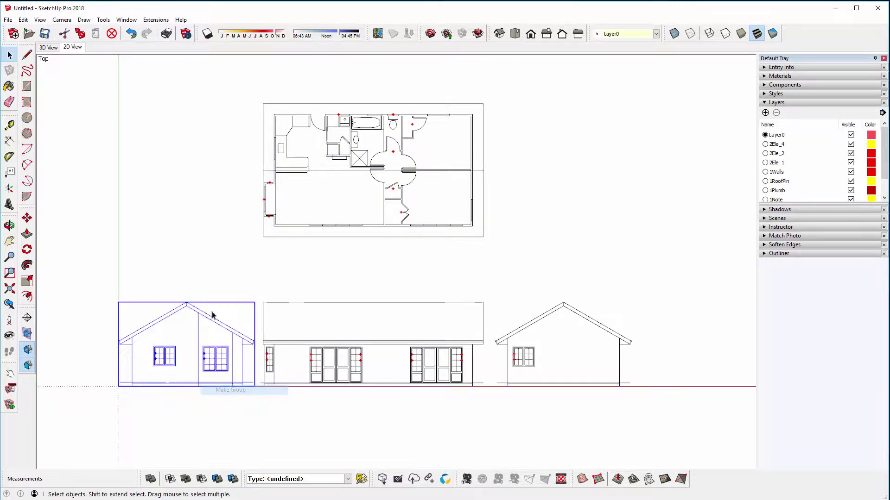
left_click_drag(363, 412, 492, 449)
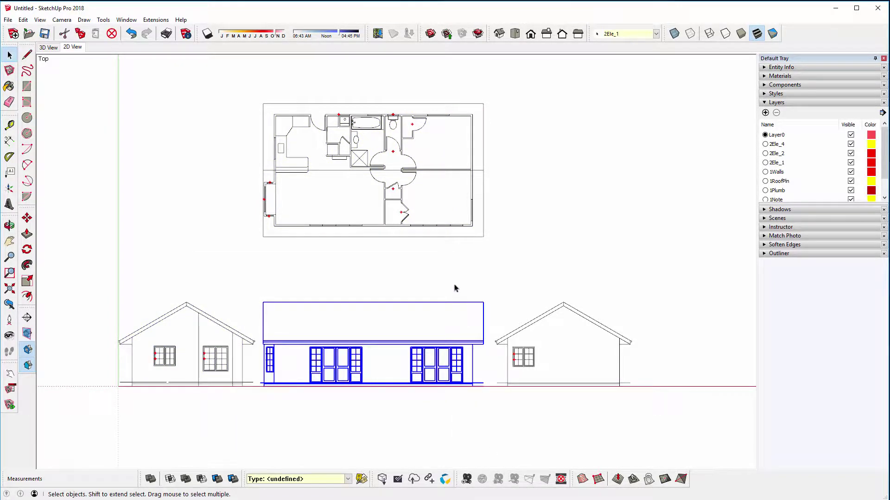
right_click(456, 303)
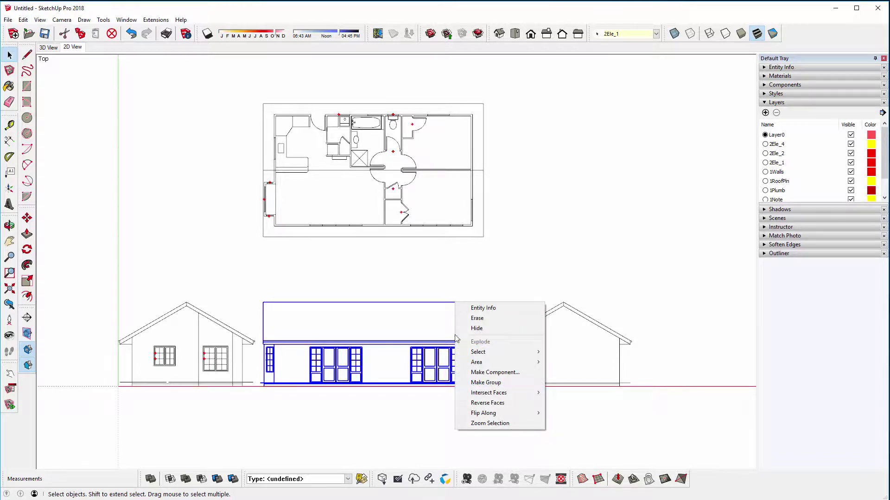
left_click(462, 383)
left_click_drag(478, 271, 680, 449)
right_click(563, 303)
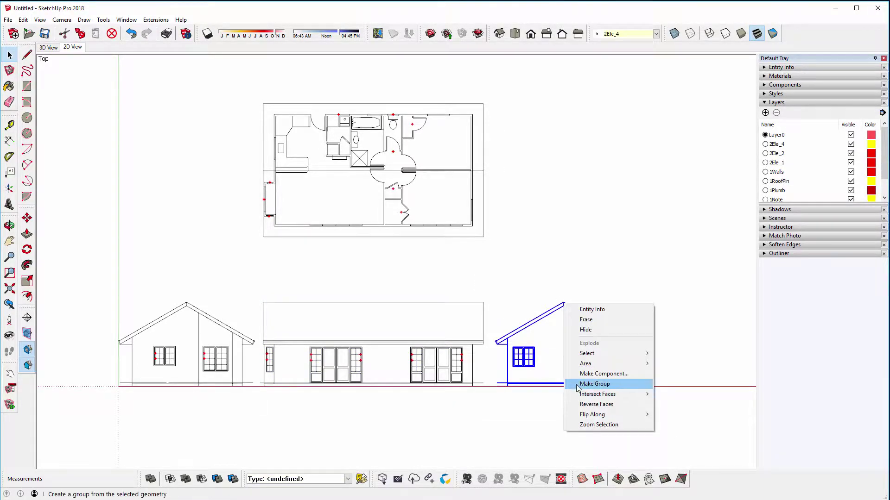
left_click(595, 384)
left_click(572, 420)
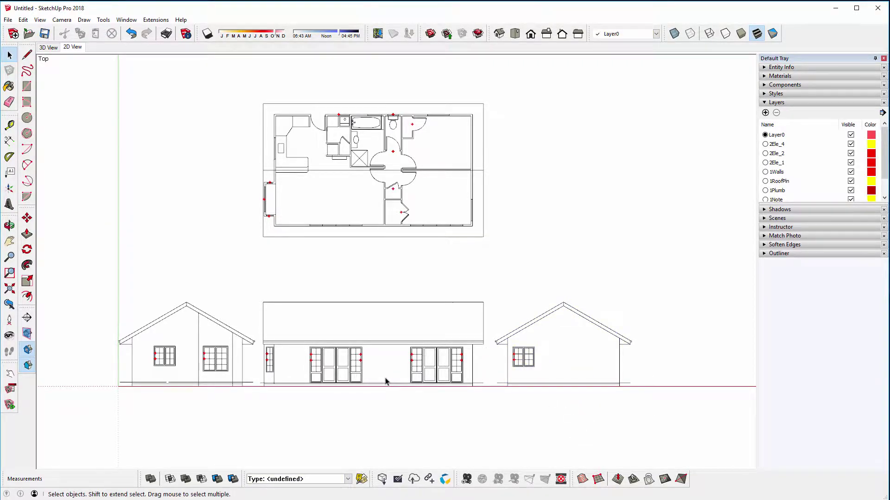
Delete all the imported guide points from the floor plan and elevations
scroll(311, 377, "up", 5)
scroll(310, 348, "down", 6)
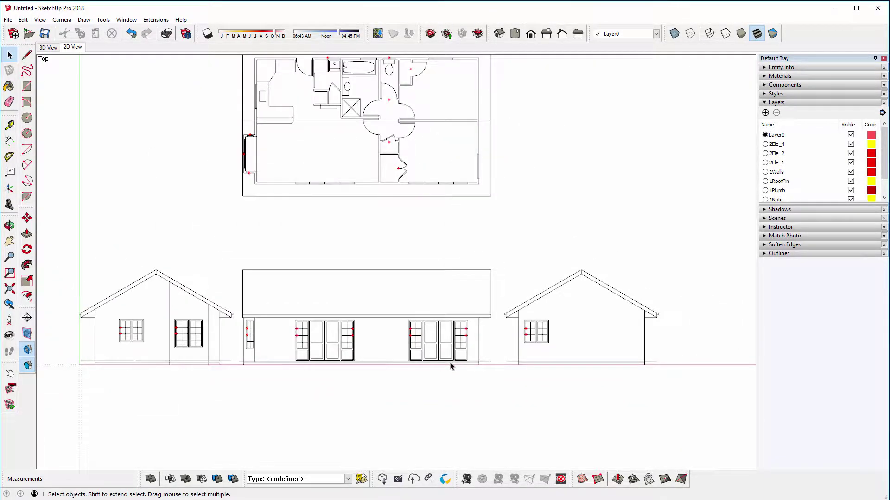
scroll(332, 415, "down", 1)
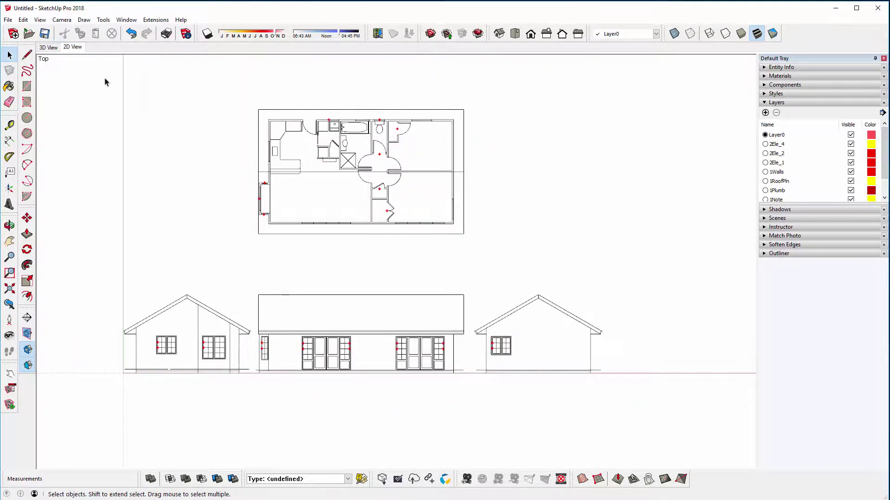
left_click(24, 22)
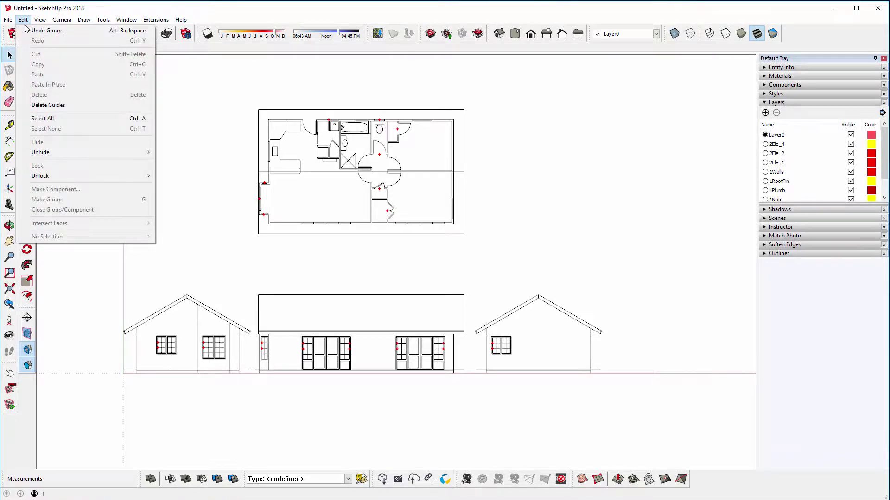
left_click(48, 105)
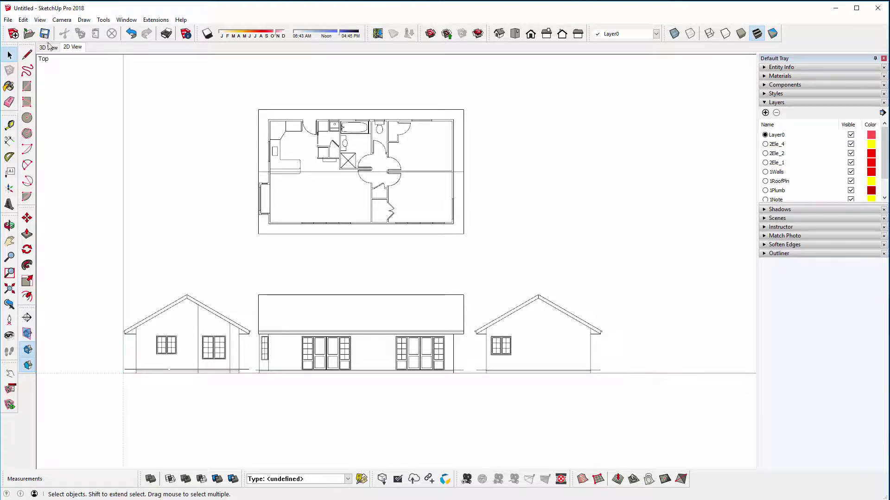
Save the model in the Documents folder as House to Model
left_click(9, 20)
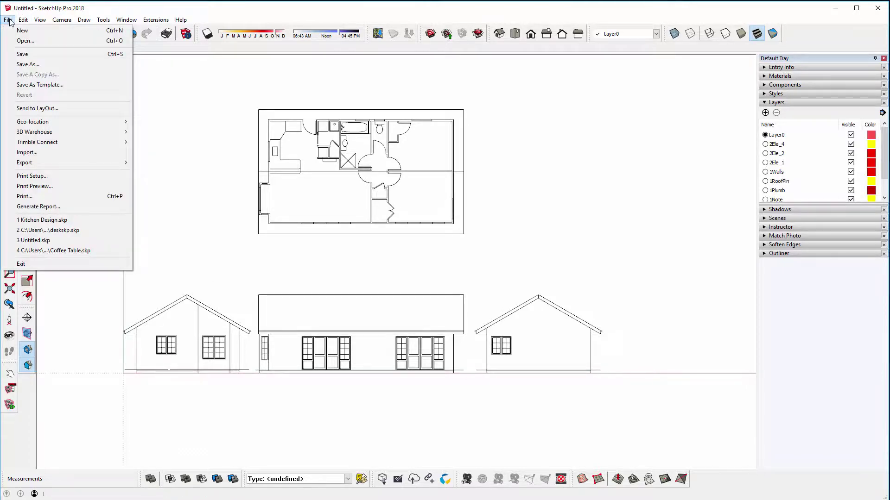
left_click(27, 65)
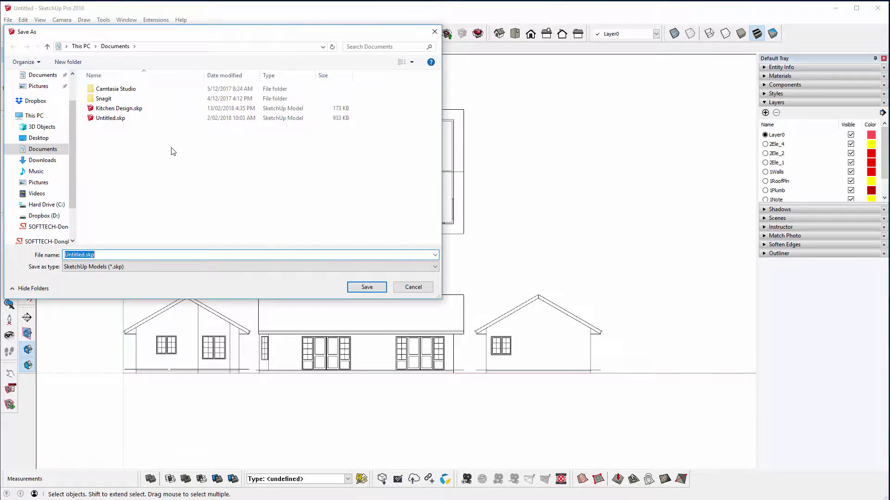
type("House to Model")
key("Return")
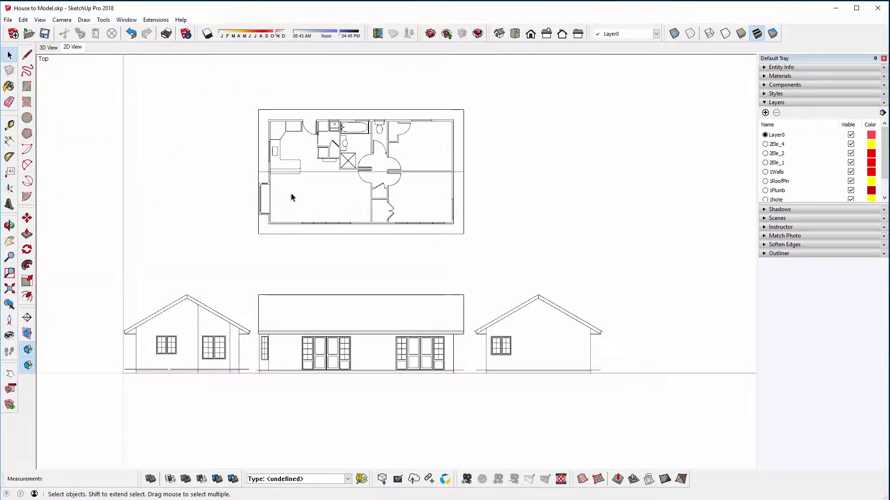
Move the floor plan group by the midpoint of its central ridge line onto the axes origin
left_click(366, 179)
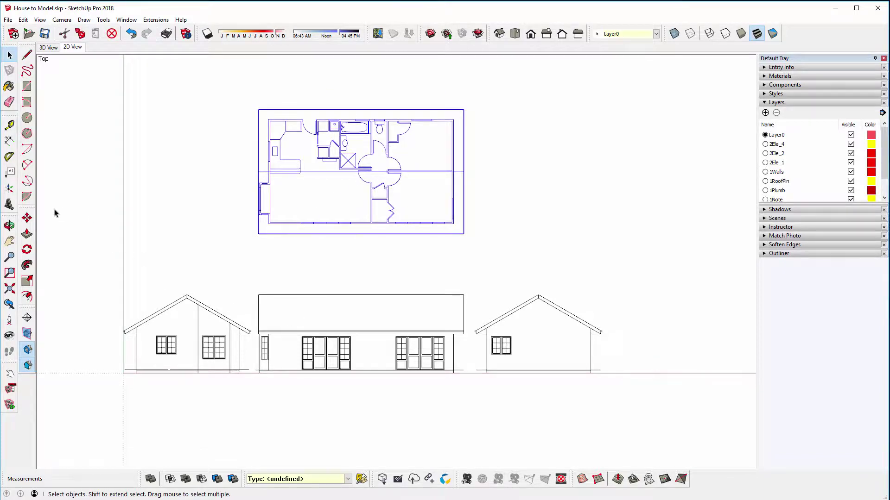
left_click(26, 218)
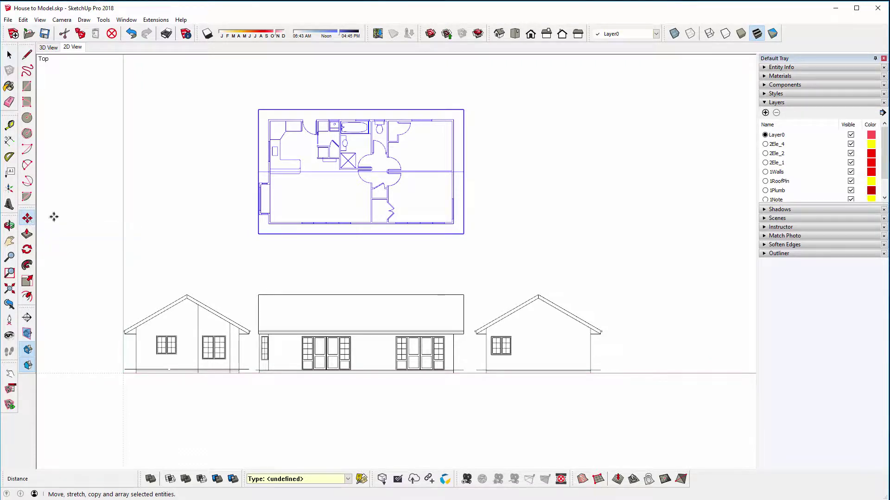
left_click(358, 172)
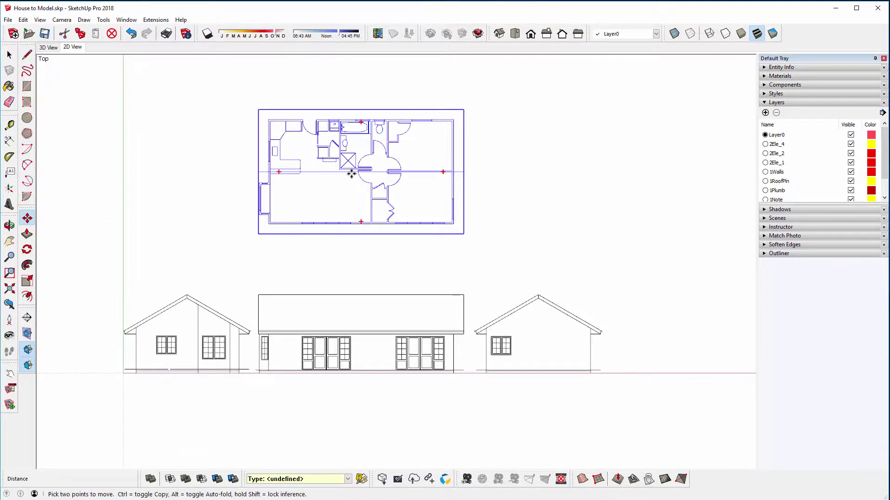
left_click(122, 374)
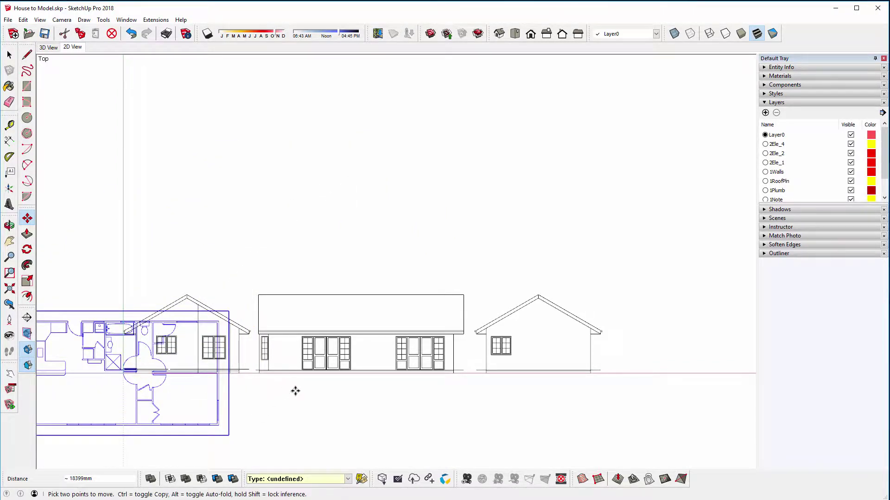
Move the two-window gable elevation past the kitchen end of the floor plan, on the negative side of the red axis
mouse_move(294, 391)
middle_mouse_down()
mouse_move(204, 260)
mouse_move(139, 248)
mouse_move(328, 303)
middle_mouse_up()
key("space")
left_click(403, 304)
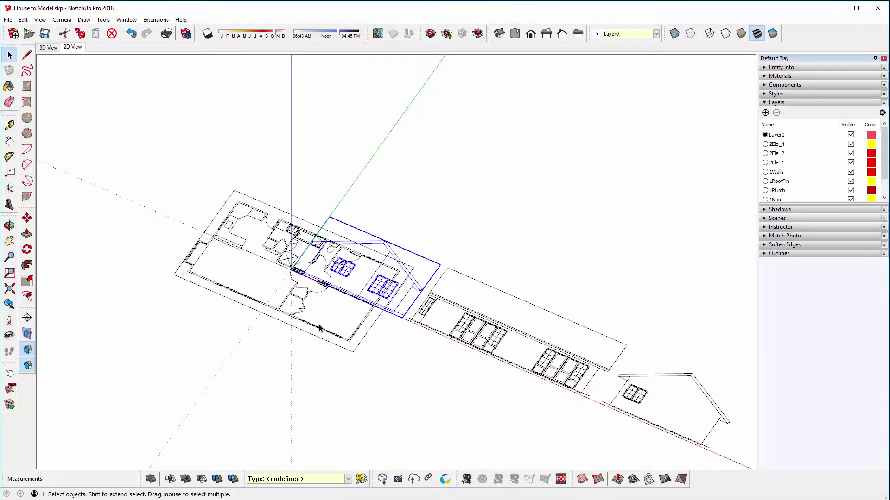
mouse_move(320, 327)
middle_mouse_down()
mouse_move(413, 315)
mouse_move(314, 324)
middle_mouse_up()
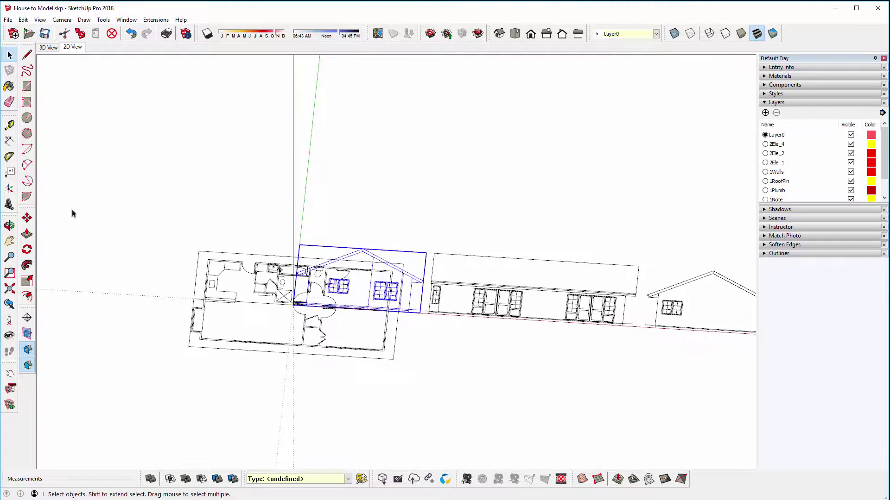
left_click(26, 219)
left_click(357, 322)
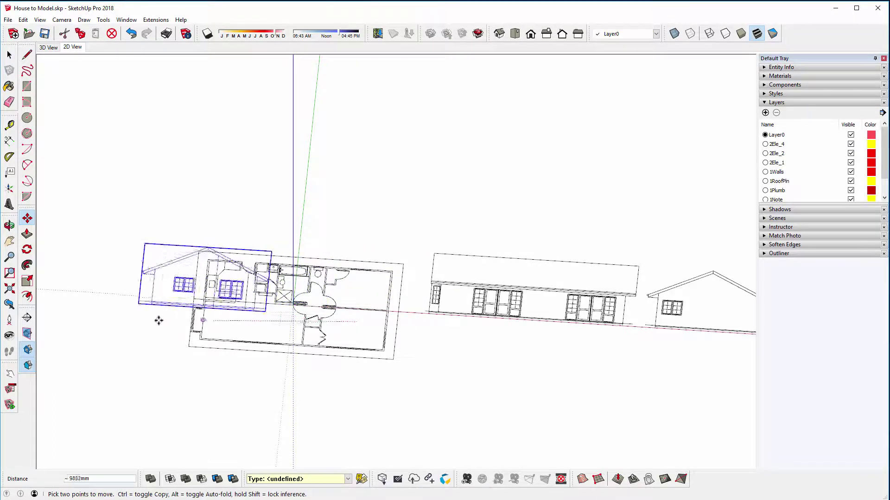
left_click(112, 332)
Move the long front elevation directly in front of the floor plan, roughly parallel with its long wall
key("space")
left_click(488, 308)
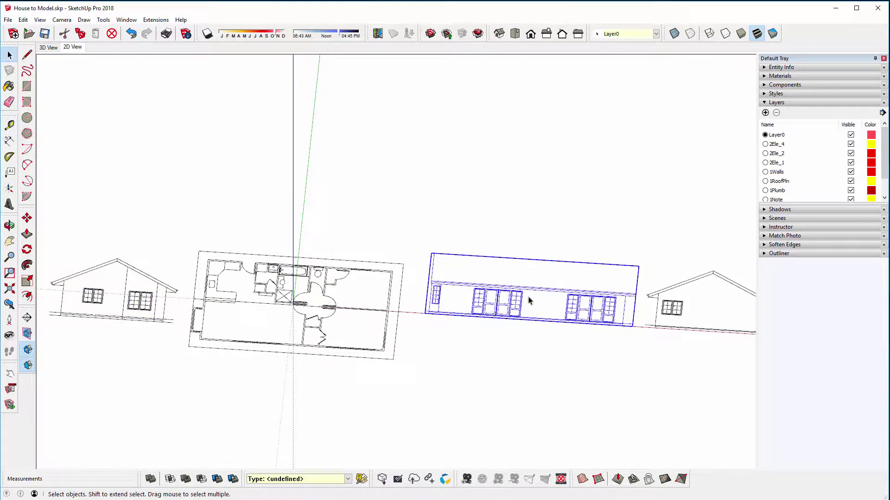
left_click(27, 218)
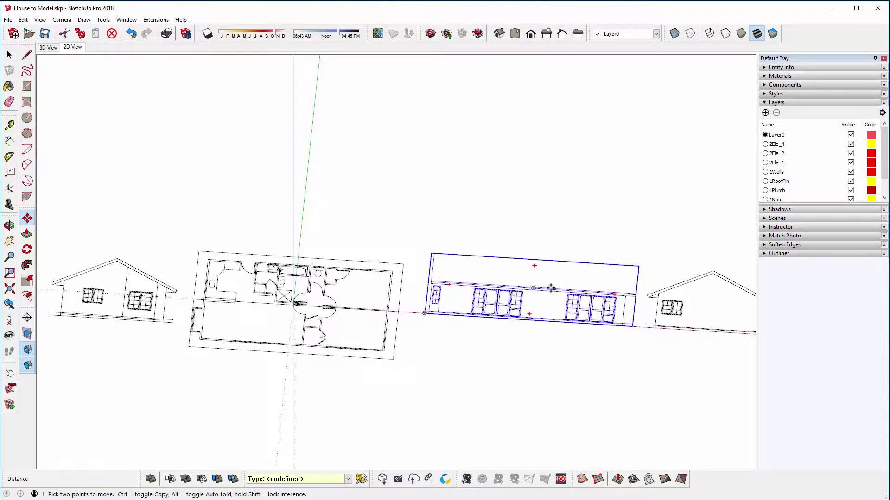
left_click(537, 299)
left_click(287, 400)
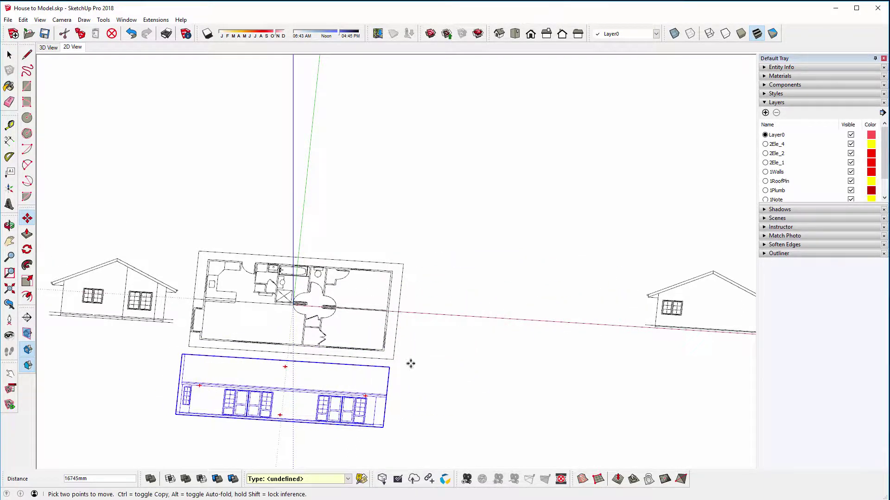
Move the single-window gable elevation close to the floor plan's other short end, along the positive red axis
left_click(8, 54)
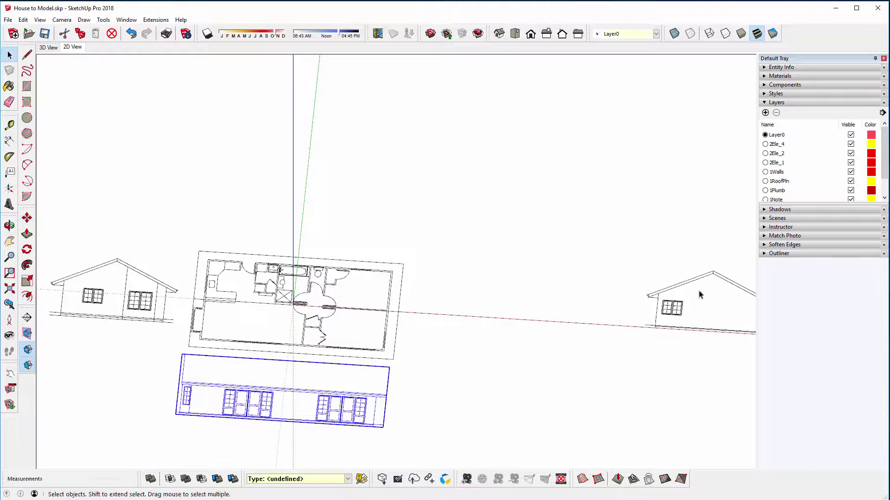
left_click(677, 306)
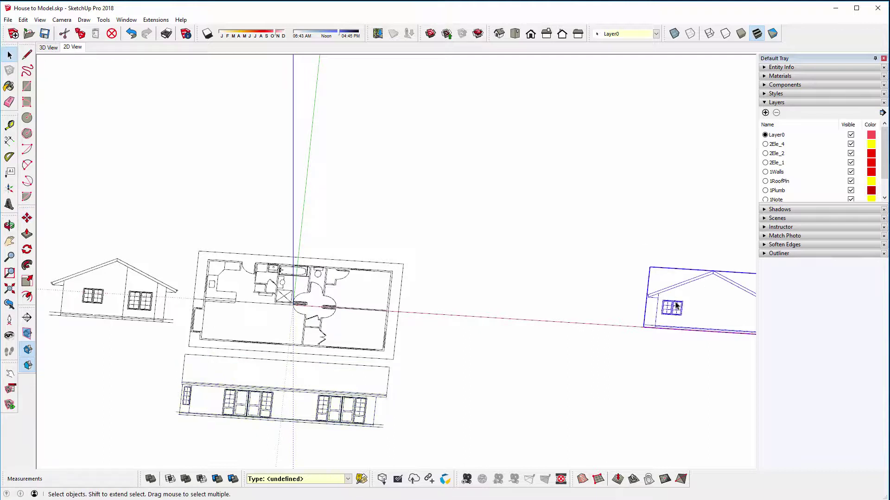
left_click(27, 218)
left_click(705, 293)
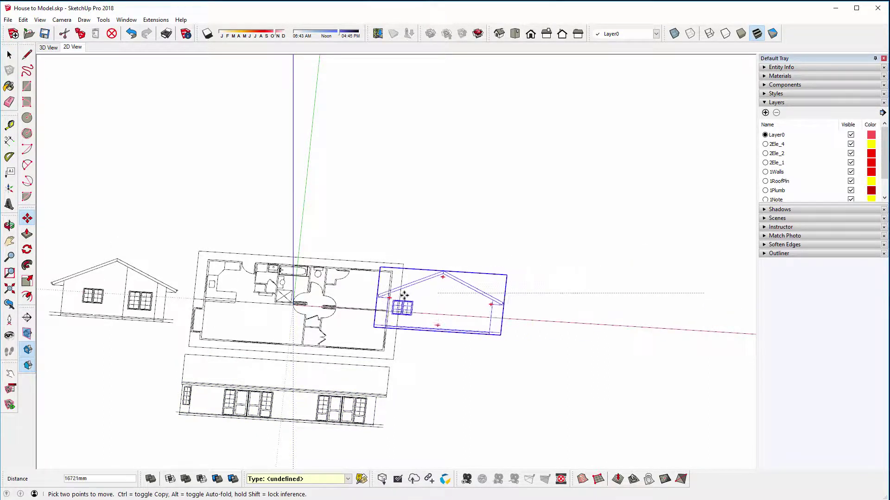
left_click(471, 310)
Rotate the single-window gable elevation 90° counter-clockwise about its centre so its roof peak points toward the floor plan
middle_click_drag(431, 377, 477, 345)
scroll(549, 304, "up", 2)
scroll(549, 305, "up", 1)
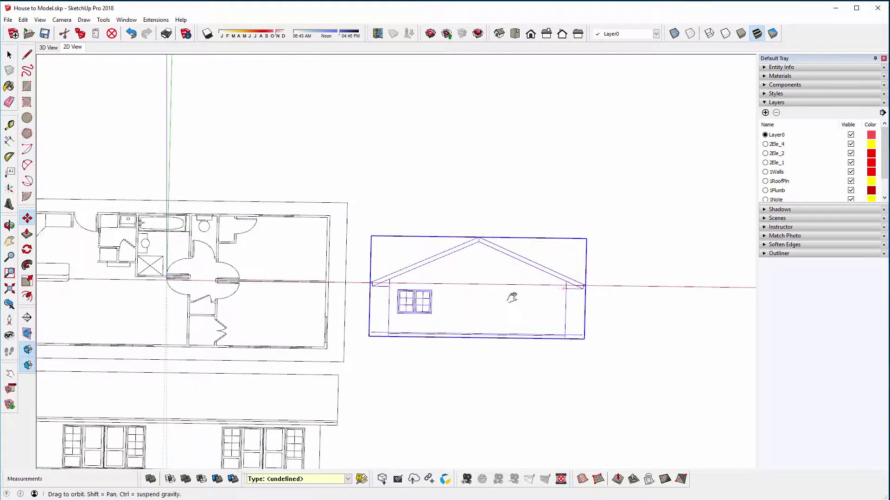
middle_click_drag(513, 298, 480, 289, "shift")
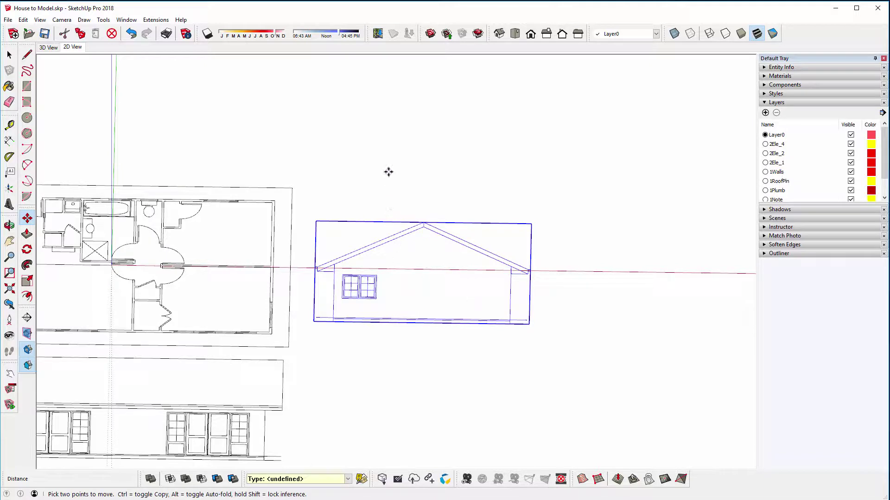
key("ctrl+t")
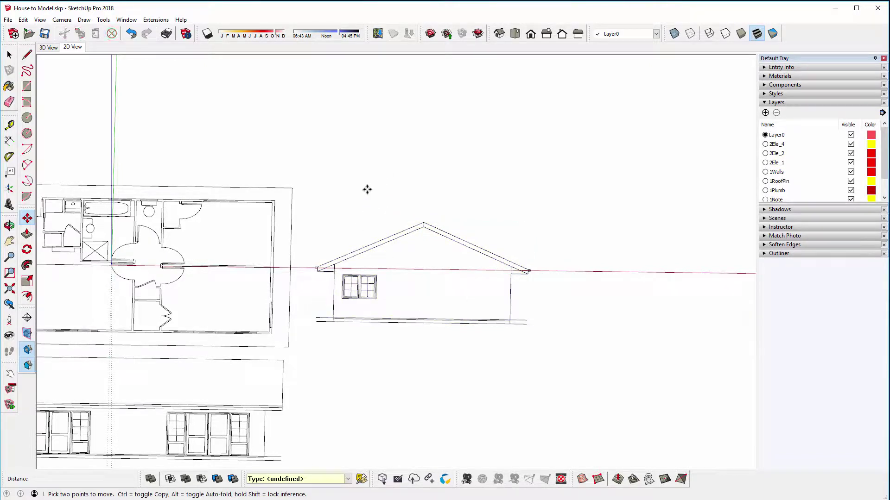
mouse_move(362, 250)
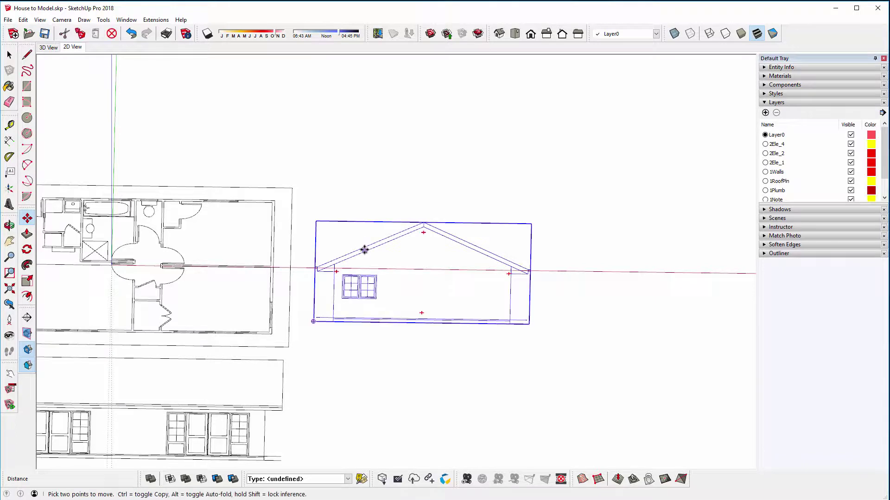
left_click(339, 270)
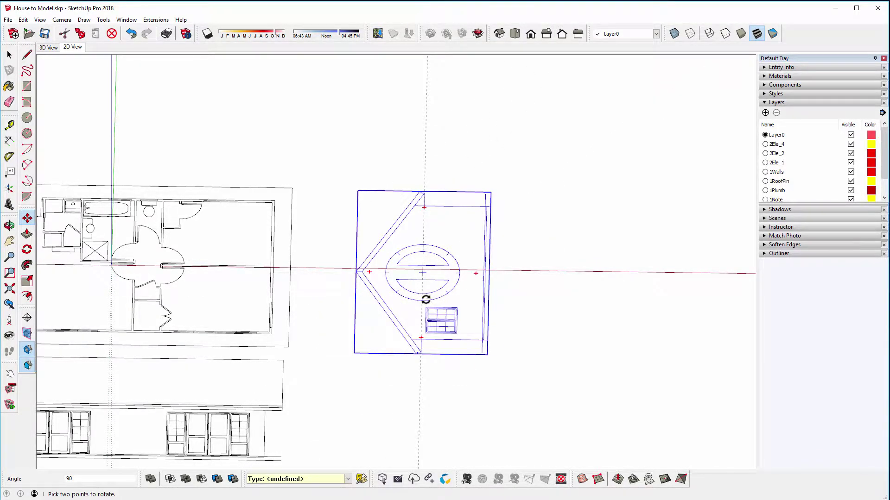
left_click(426, 299)
Rotate the two-window gable elevation 90° clockwise about its centre so its roof peak points toward the floor plan
scroll(256, 332, "down", 3)
middle_click_drag(257, 332, 557, 348, "shift")
key("m")
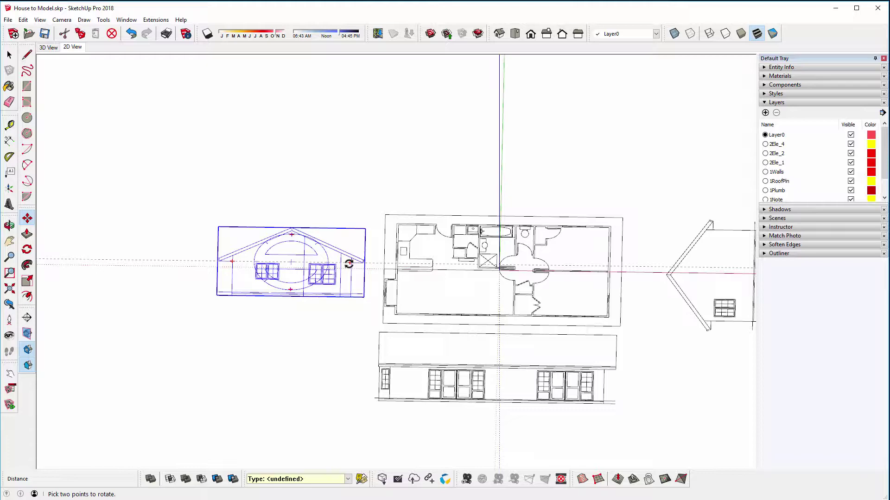
left_click(349, 264)
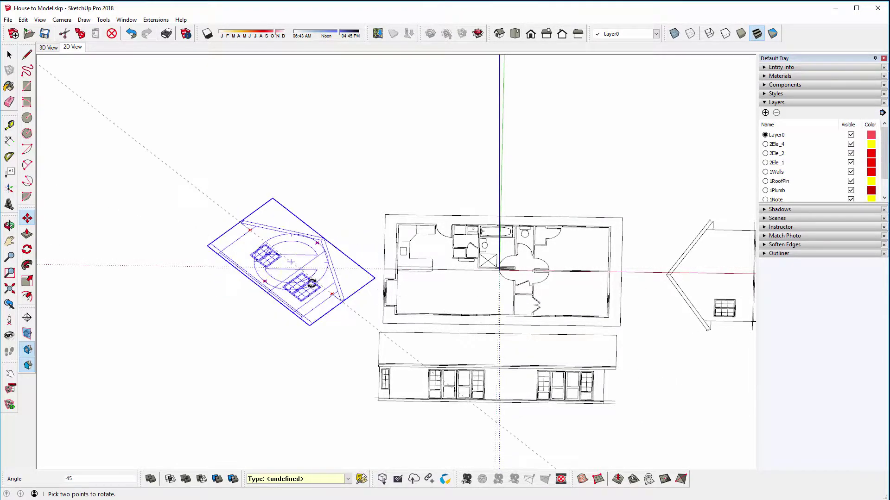
left_click(291, 288)
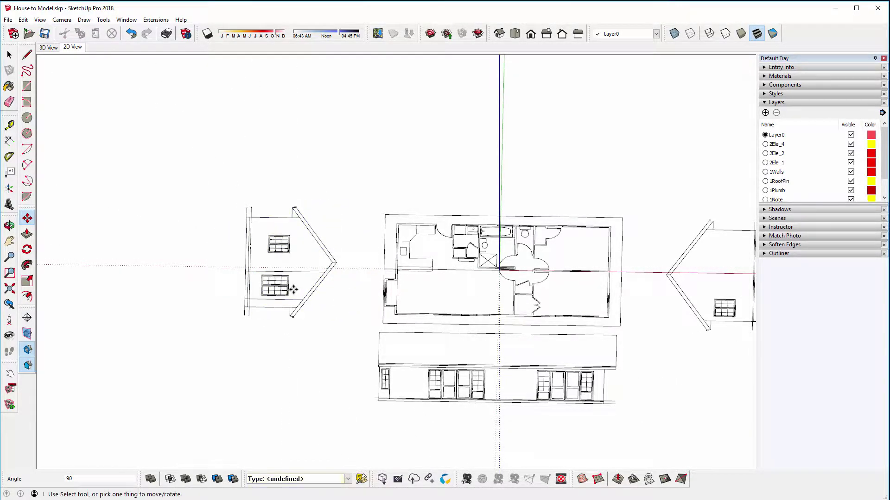
key("space")
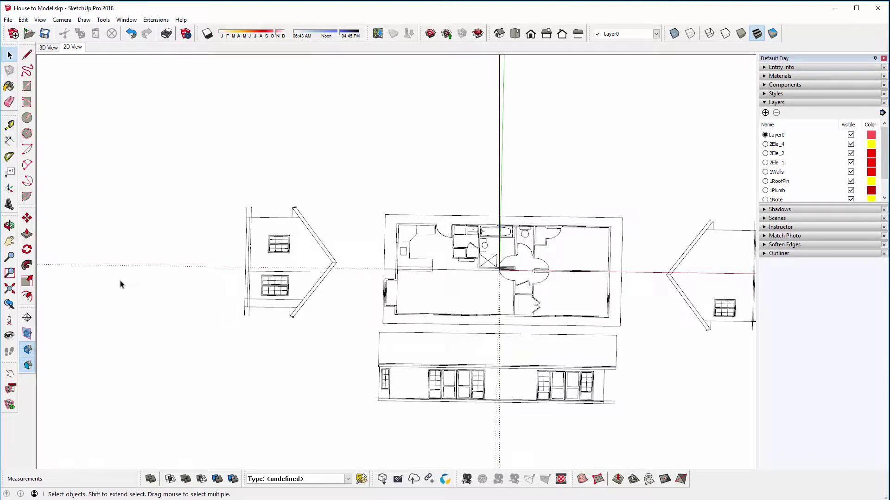
Stand the two-window gable elevation upright by rotating it 90° about the green axis from the base end of its outer wall line
left_click(272, 250)
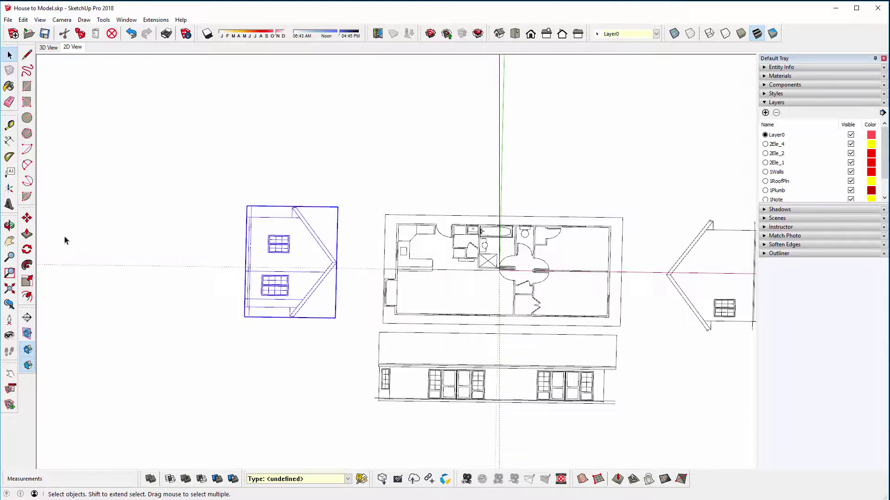
left_click(9, 226)
left_click_drag(204, 312, 417, 258)
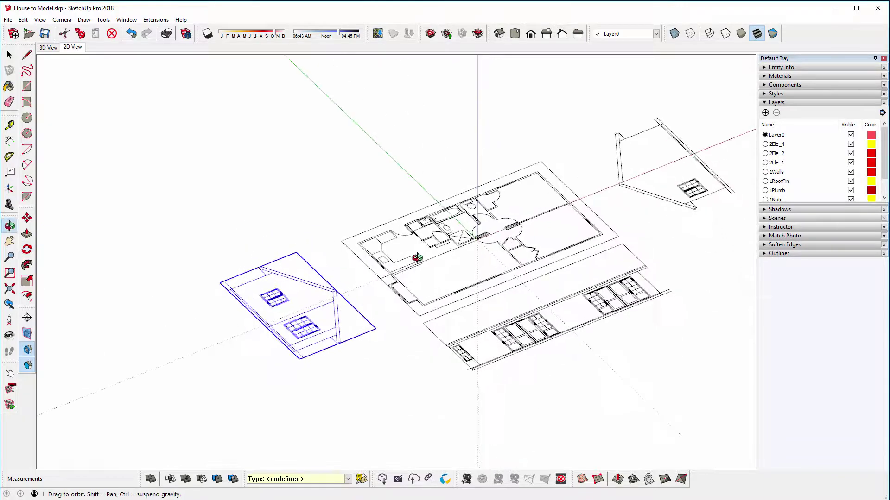
key("q")
scroll(302, 346, "up", 3)
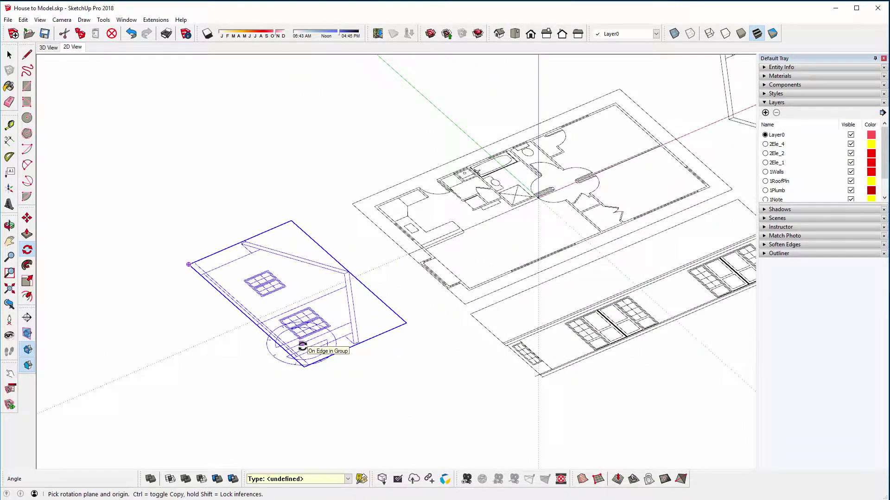
key("Left")
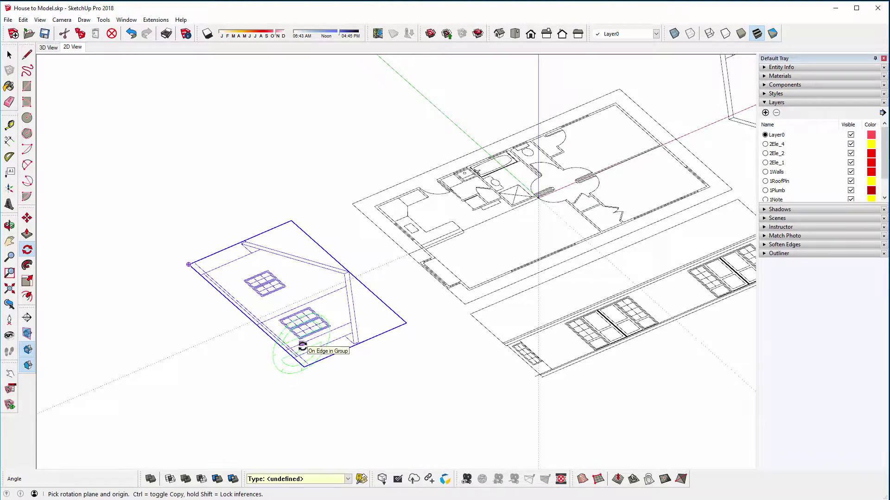
scroll(302, 361, "up", 4)
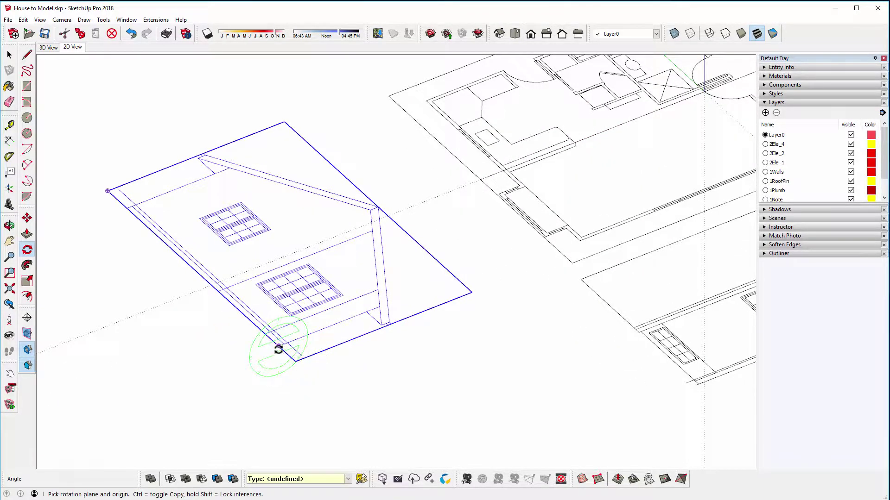
scroll(278, 350, "up", 3)
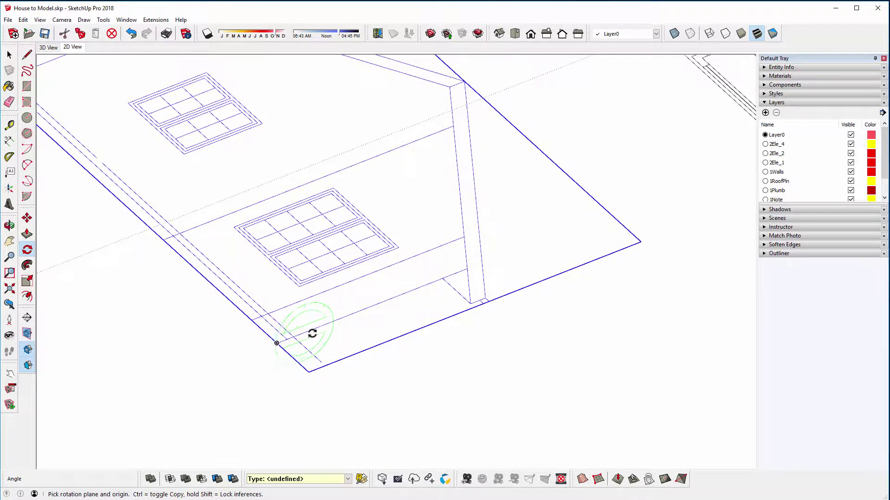
left_click(277, 343)
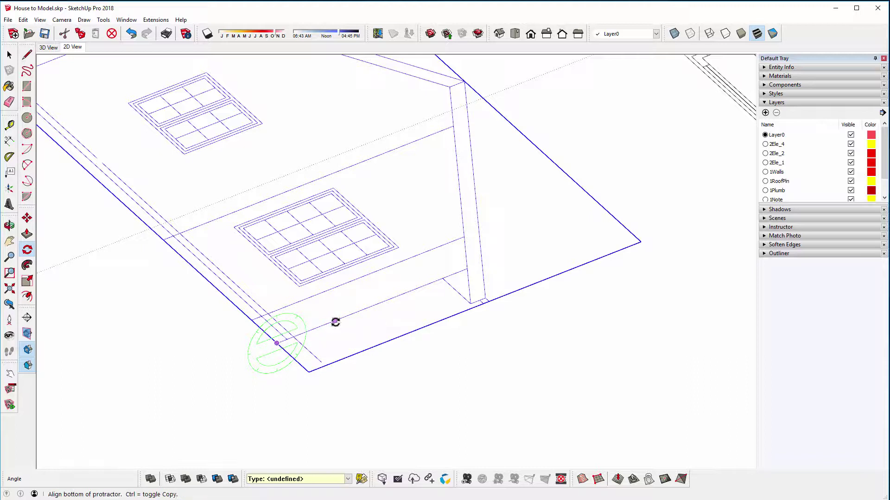
left_click(335, 321)
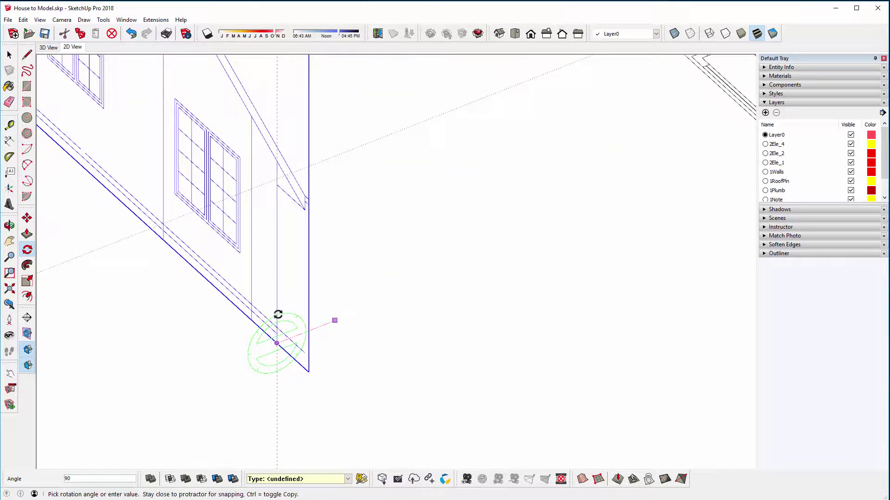
left_click(278, 315)
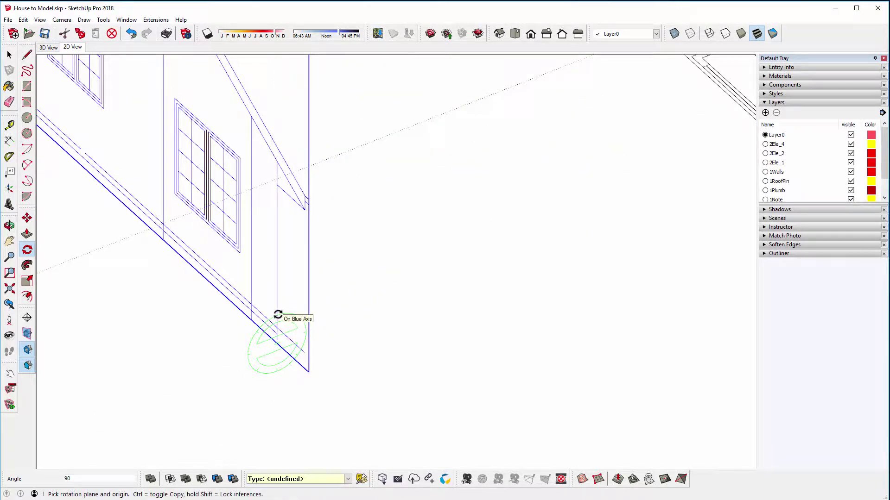
Move the upright two-window gable elevation along the green axis, lining up its kitchen-side wall line with the floor plan's outer corner
scroll(280, 382, "down", 5)
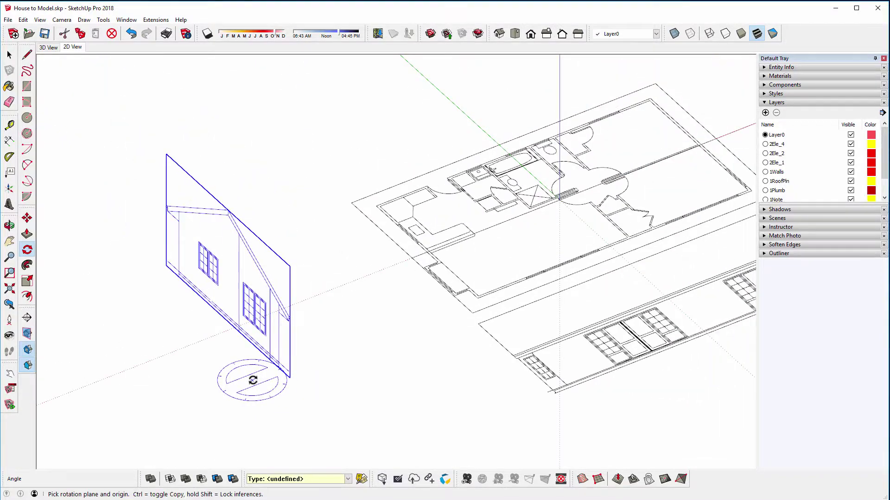
middle_click_drag(250, 377, 472, 380)
key("q")
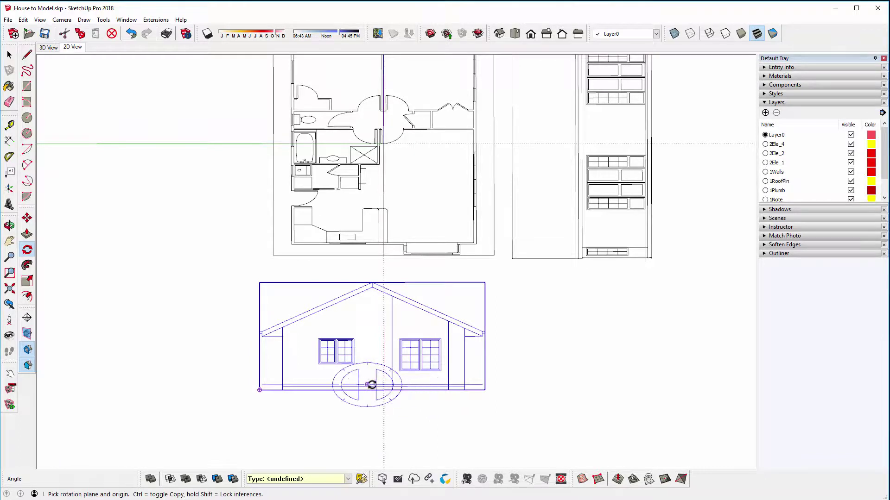
left_click(27, 218)
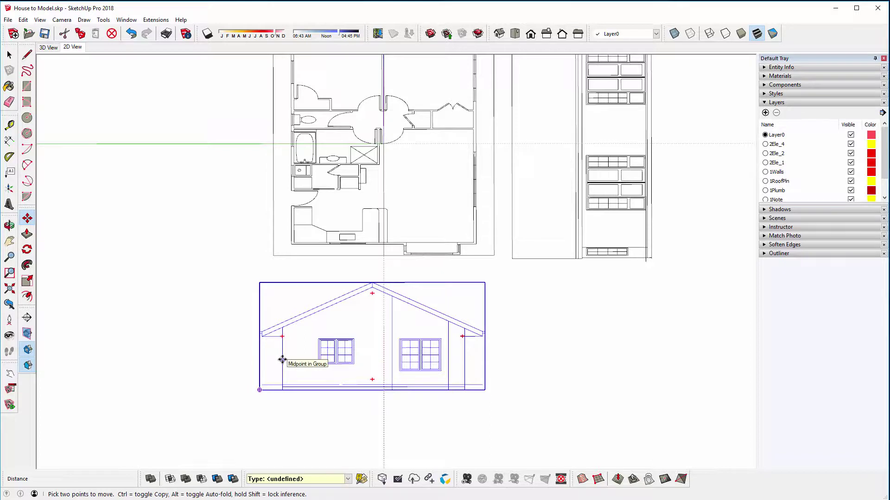
left_click(282, 360)
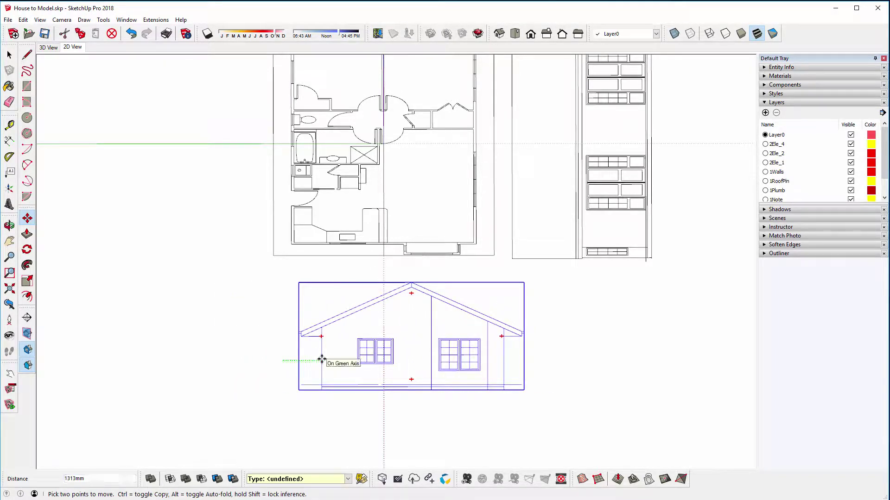
left_click(291, 244)
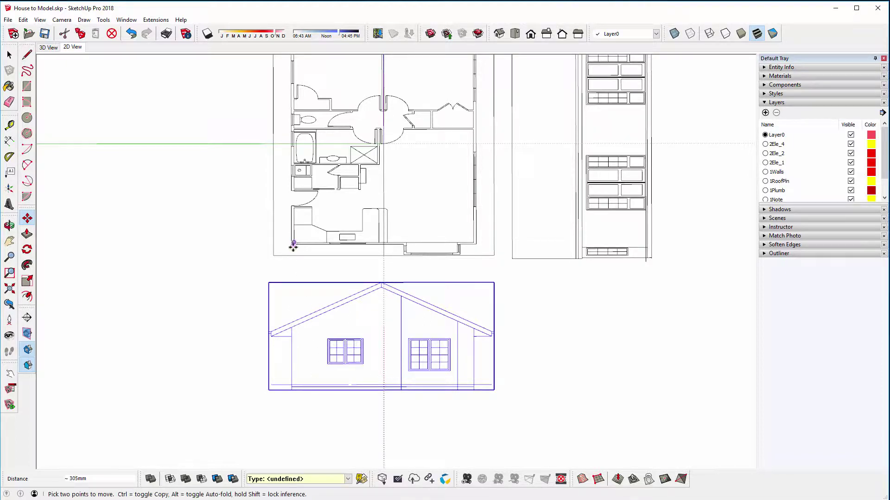
Try lining up each outer wall line of the upright two-window gable elevation with its floor plan corner along the green axis
left_click(474, 359)
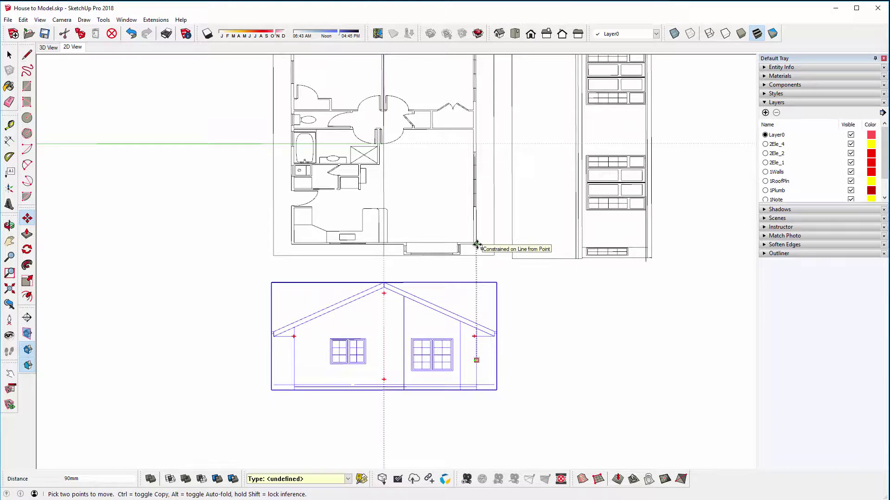
left_click(477, 244)
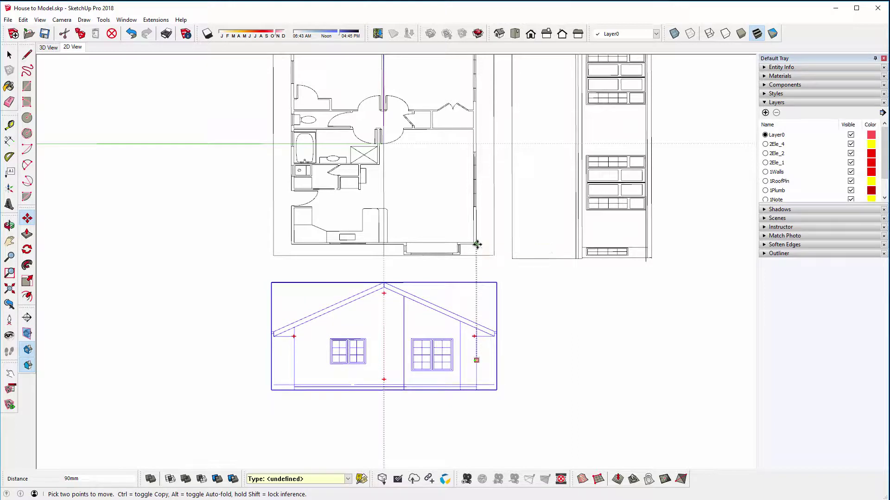
left_click(295, 358)
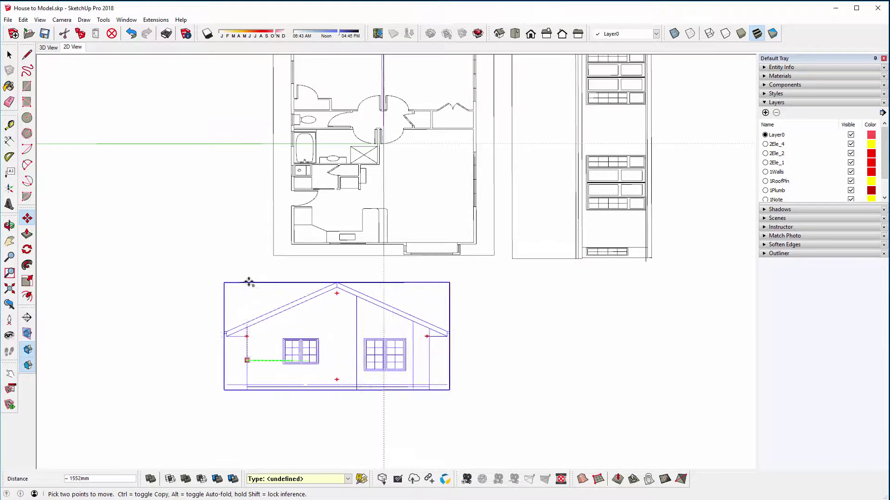
left_click(292, 243)
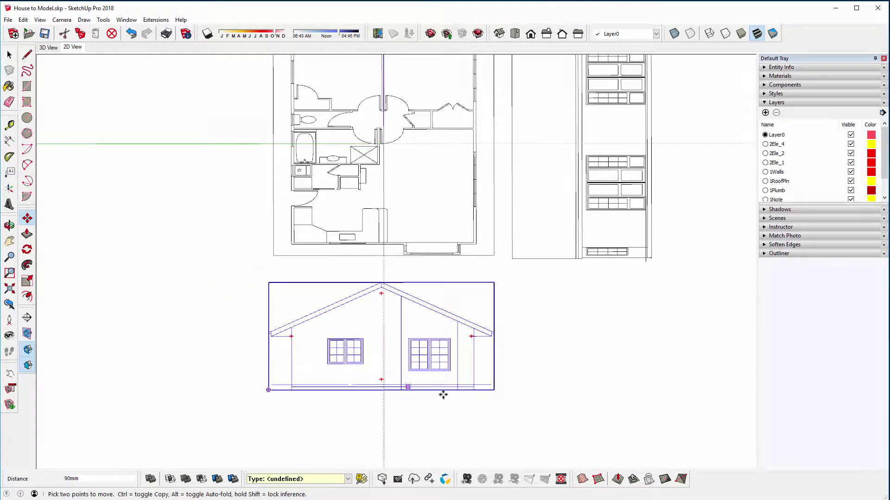
Move the upright two-window gable elevation along the green axis, aligning its roof peak with the ridge line's end on the floor plan's roof outline
scroll(443, 394, "up", 1)
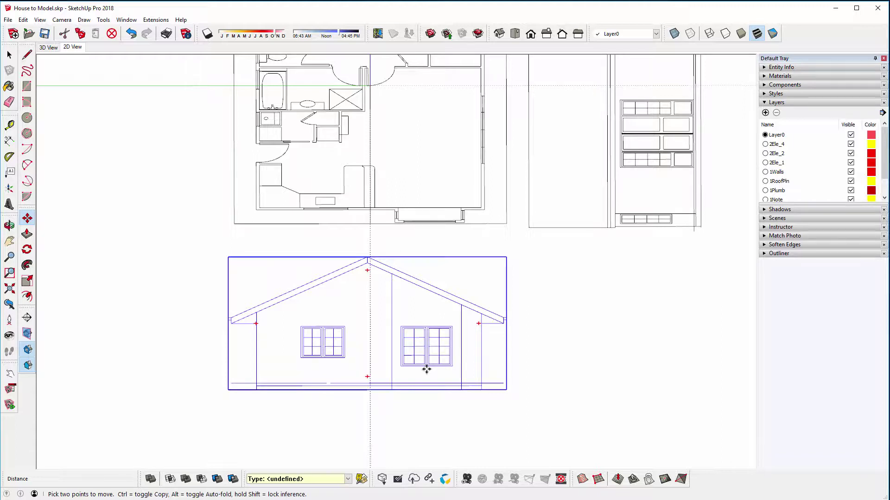
mouse_move(393, 359)
middle_mouse_down()
mouse_move(393, 347)
mouse_move(410, 357)
middle_mouse_up()
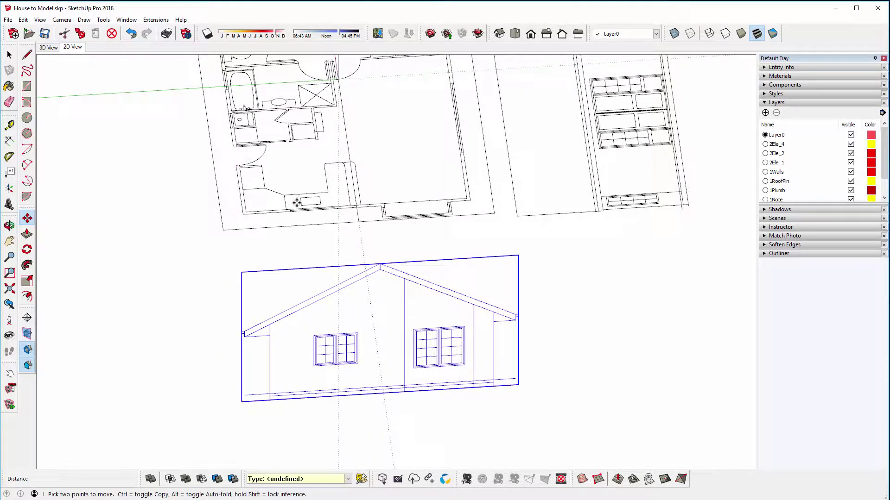
left_click(382, 263)
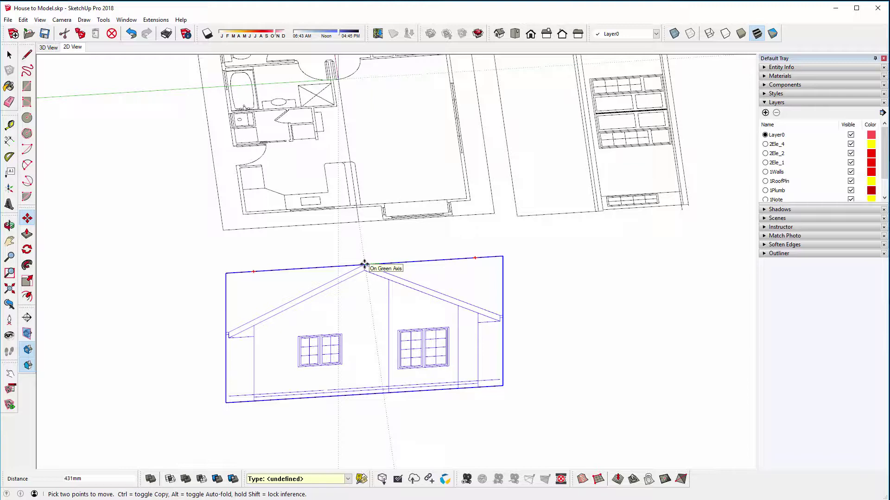
left_click(359, 223)
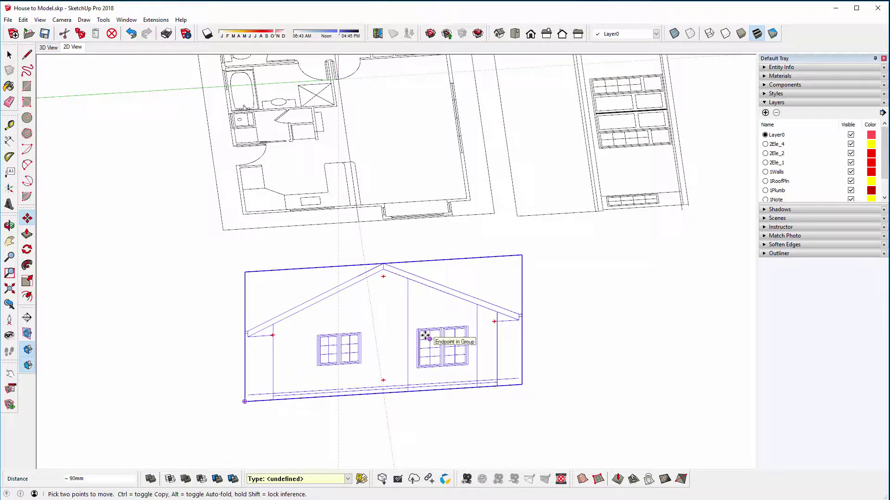
Move the long elevation with the double doors along the red axis, lining up its roof ends with the floor plan's roof outline corners
middle_click_drag(418, 302, 459, 209)
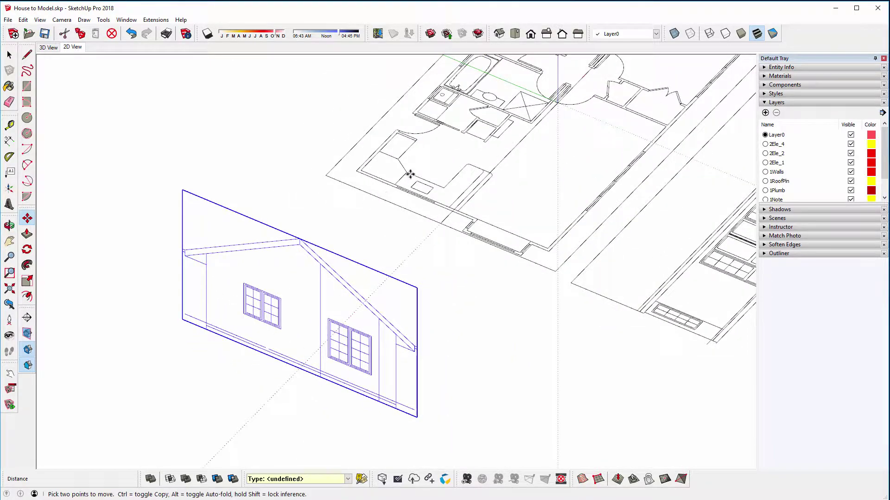
scroll(248, 281, "down", 2)
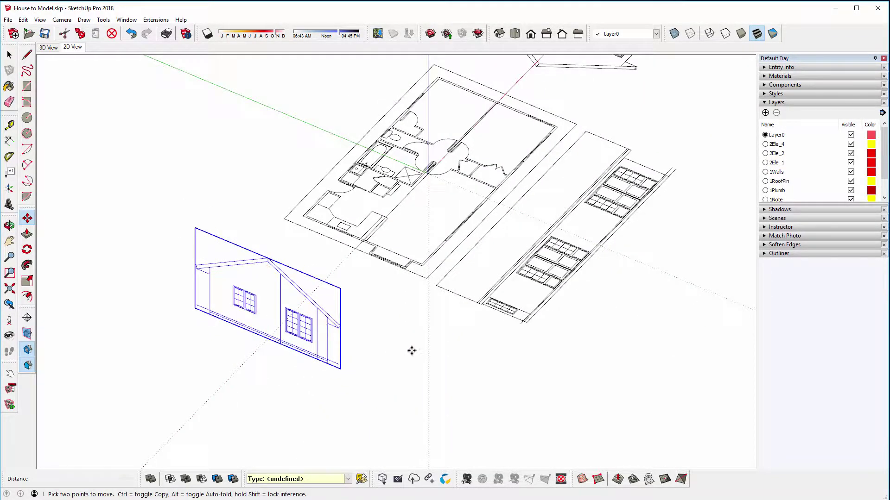
middle_click_drag(557, 261, 49, 108)
key("space")
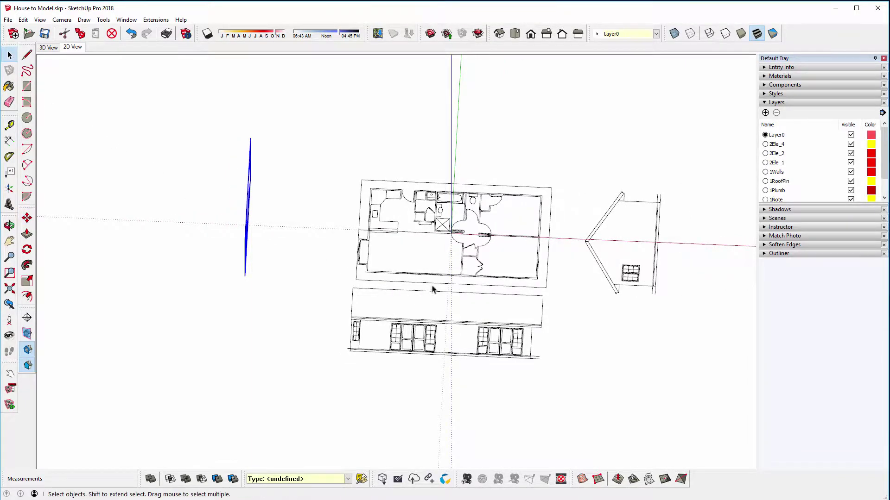
scroll(439, 328, "up", 2)
left_click(434, 320)
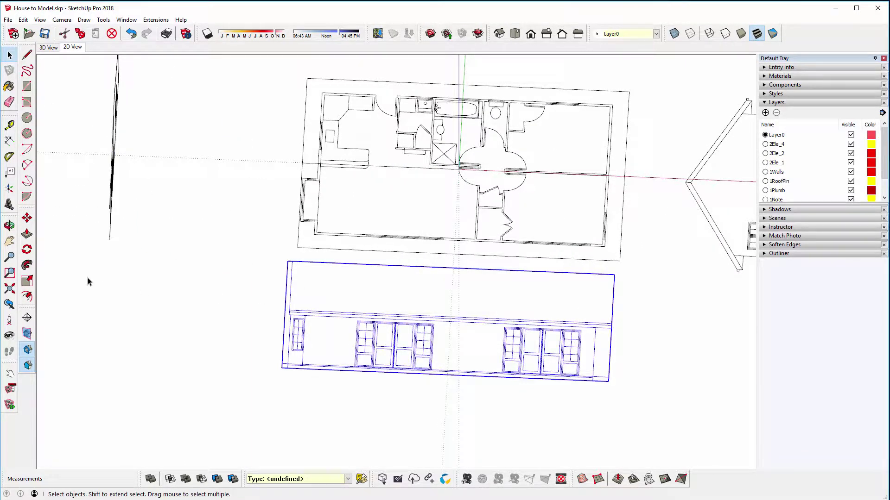
left_click(27, 218)
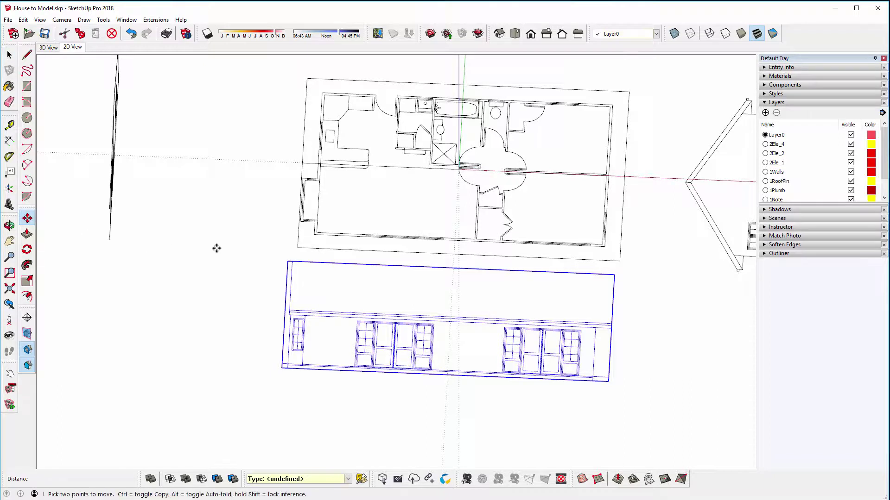
left_click(293, 263)
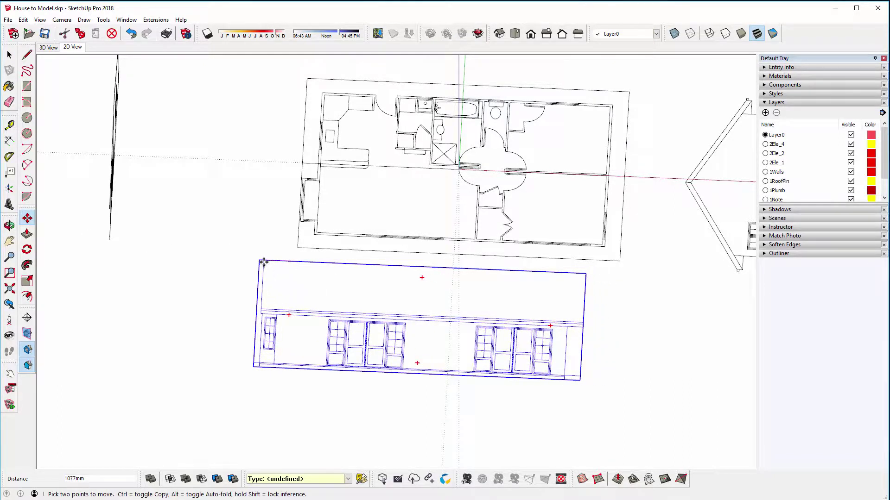
left_click(294, 262)
left_click(284, 263)
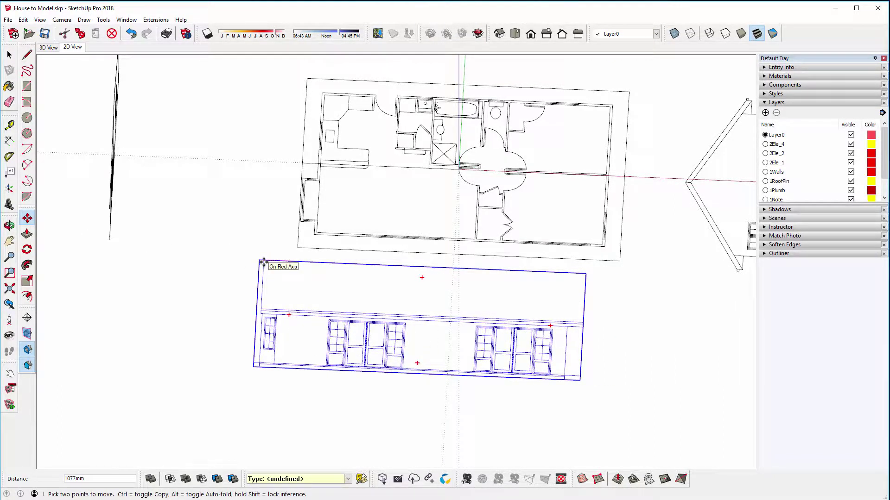
left_click(296, 250)
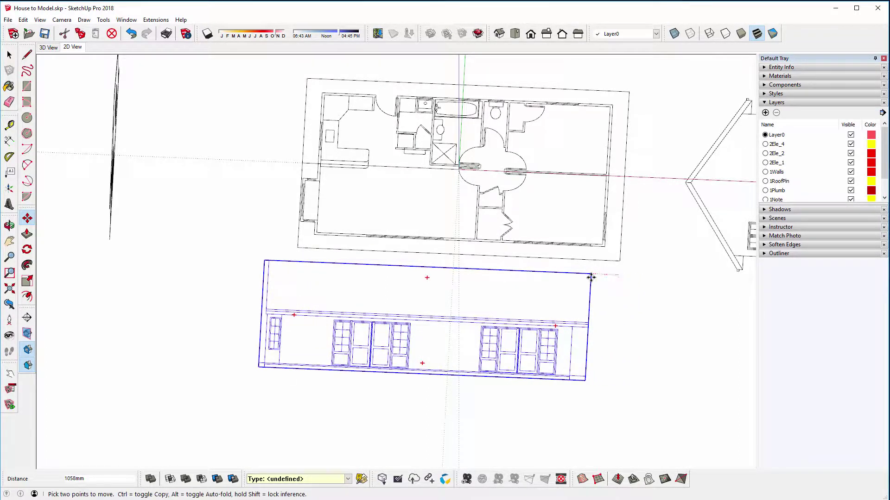
left_click(613, 261)
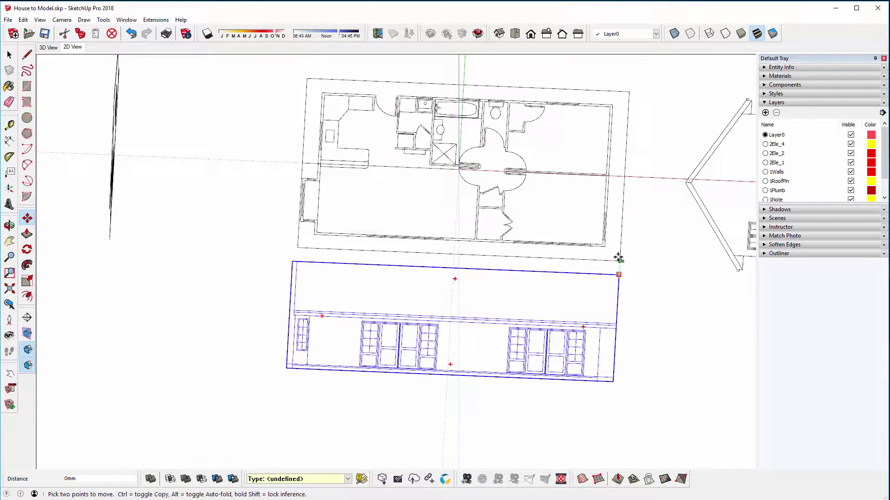
Stand the long double-door elevation upright by rotating it 90° about the red axis from the base end of its outer wall line
middle_click_drag(566, 340, 328, 247)
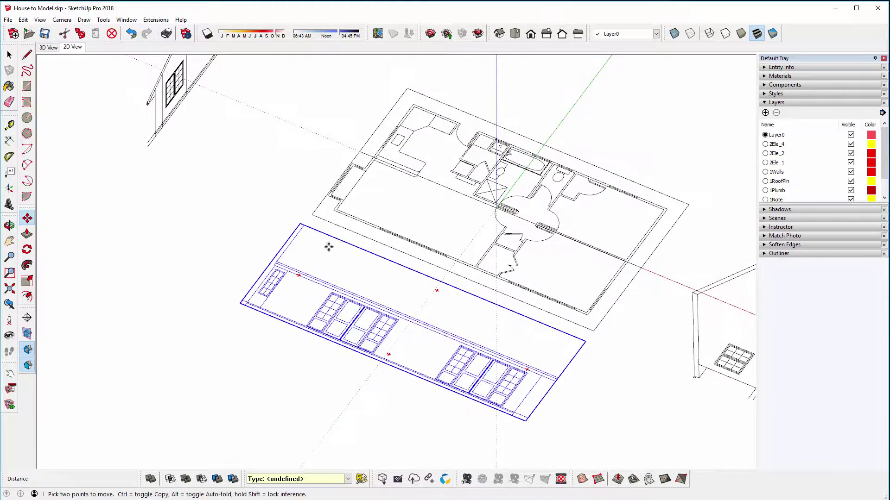
left_click(26, 250)
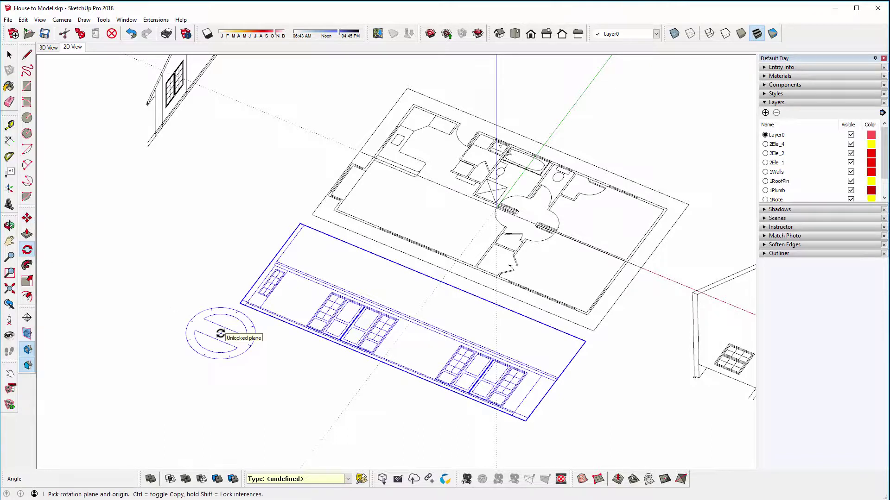
middle_click_drag(214, 333, 189, 297)
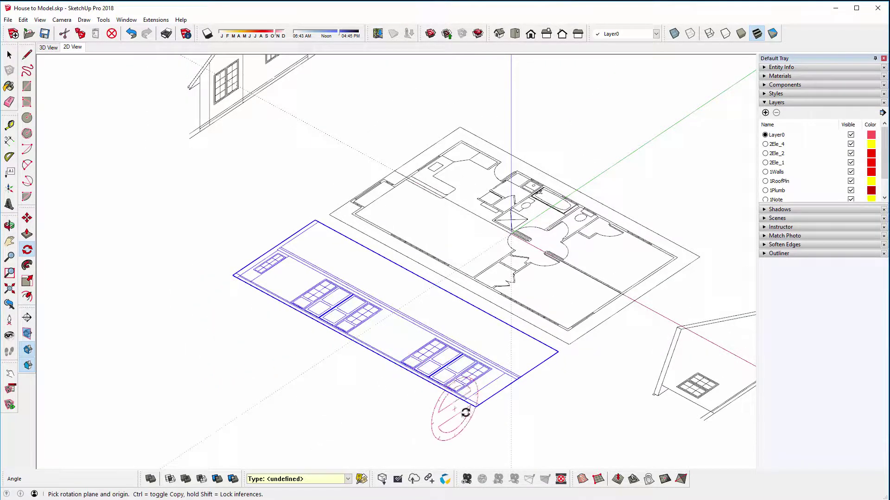
scroll(472, 405, "up", 5)
scroll(472, 405, "up", 2)
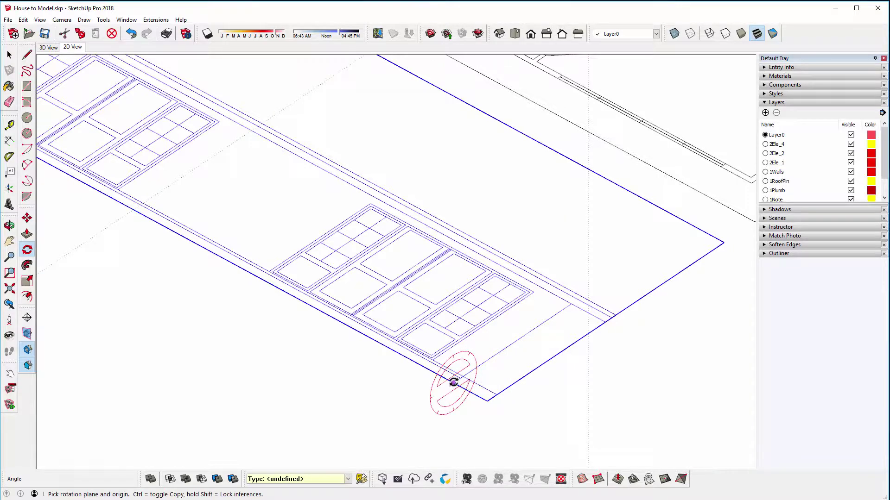
left_click(453, 382)
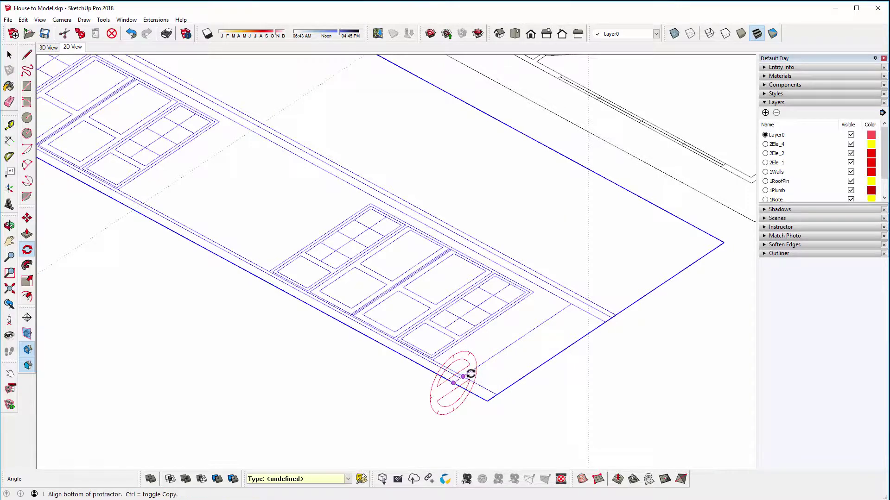
left_click(496, 356)
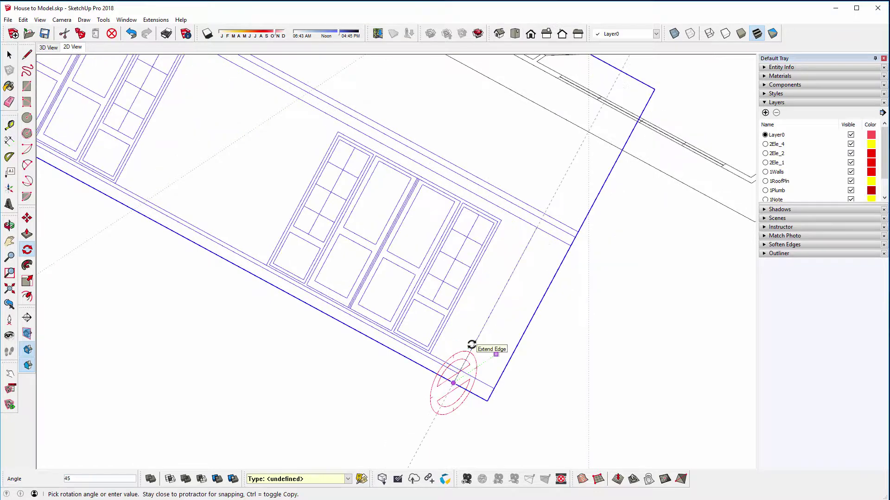
left_click(472, 345)
scroll(258, 365, "down", 6)
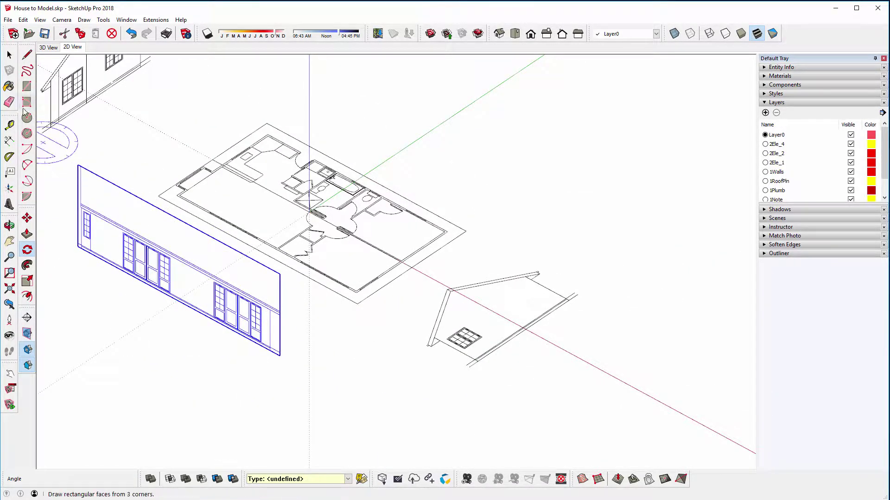
Move the flat single-window gable elevation along the green axis, lining up its window-side wall line with the floor plan's outer wall corner
left_click(9, 55)
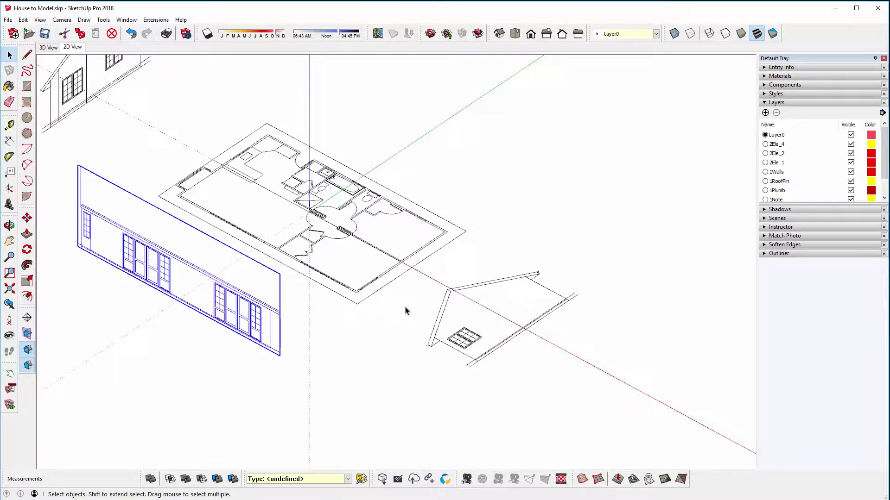
left_click(444, 311)
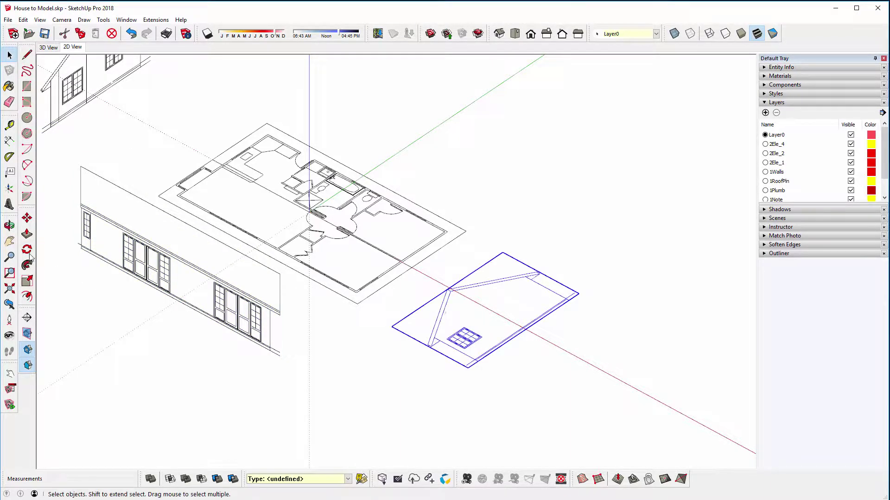
left_click(28, 219)
scroll(388, 339, "up", 1)
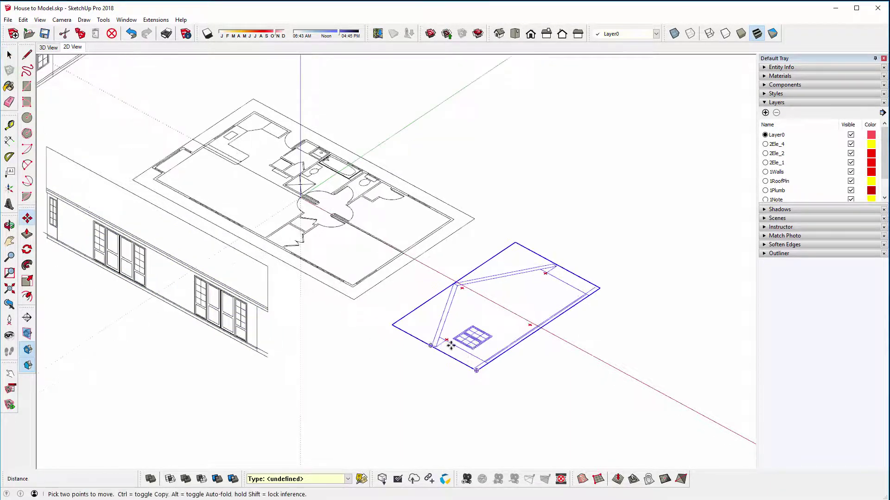
left_click(474, 355)
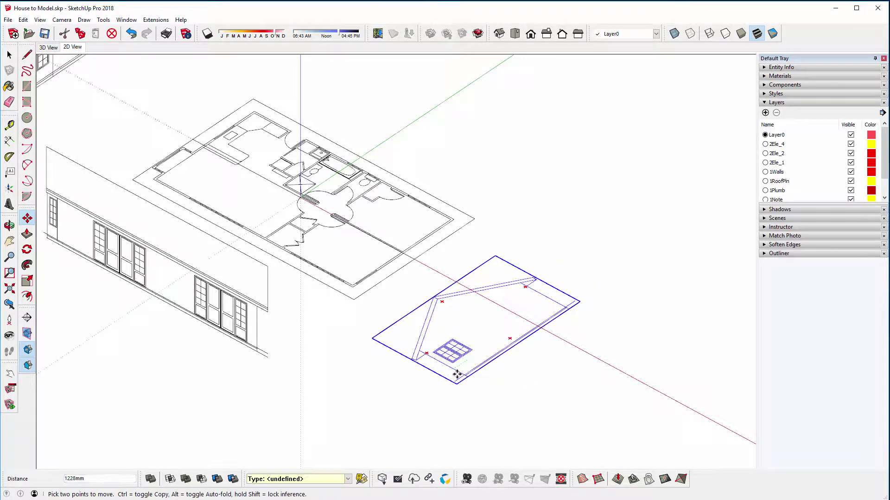
scroll(441, 363, "up", 3)
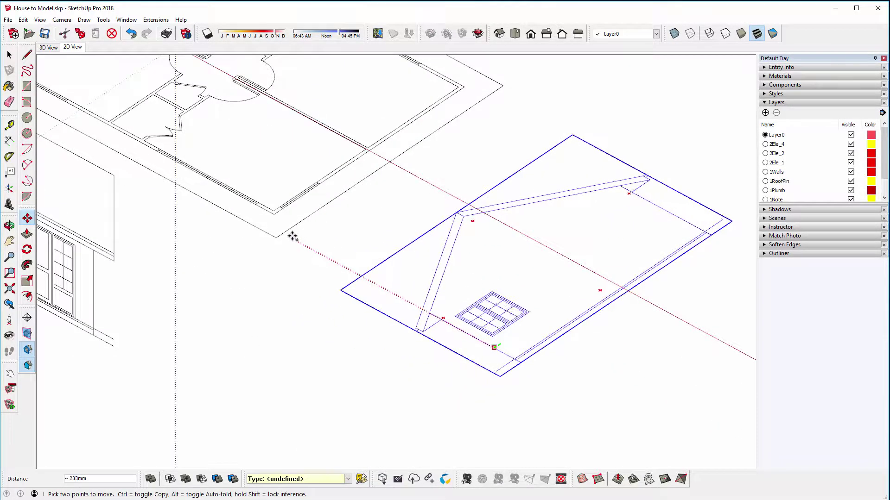
left_click(274, 213)
left_click(664, 193)
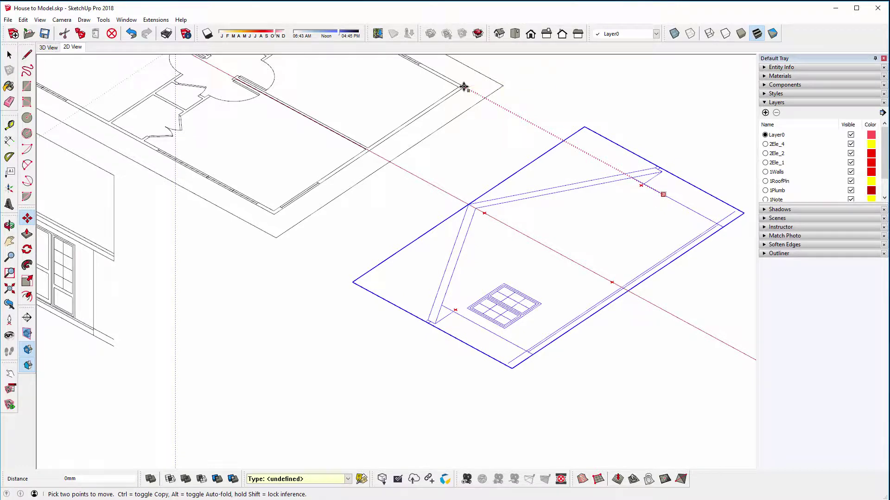
key("Escape")
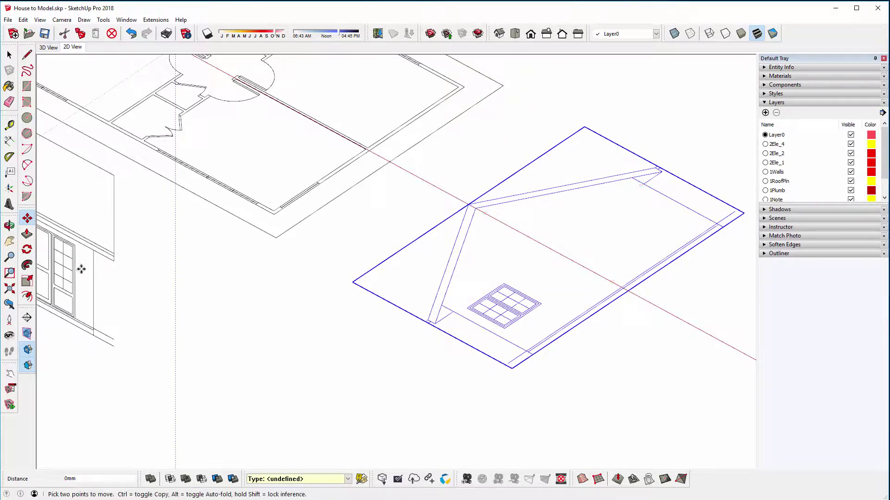
Stand the single-window gable elevation upright by rotating it 90° about the green axis from the base end of its outer wall line
left_click(27, 249)
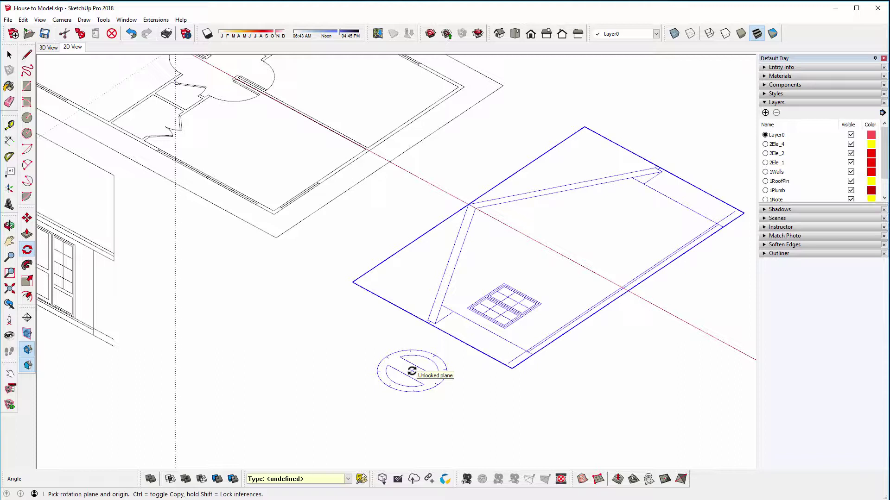
key("Left")
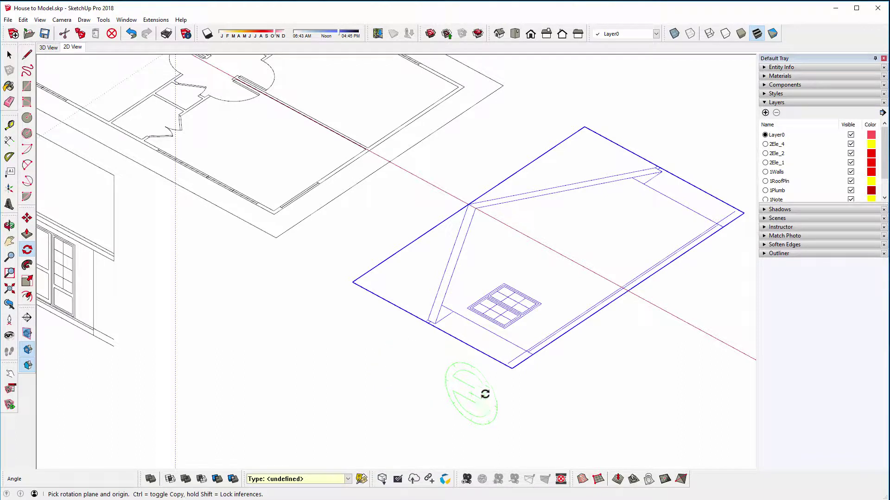
left_click(534, 355)
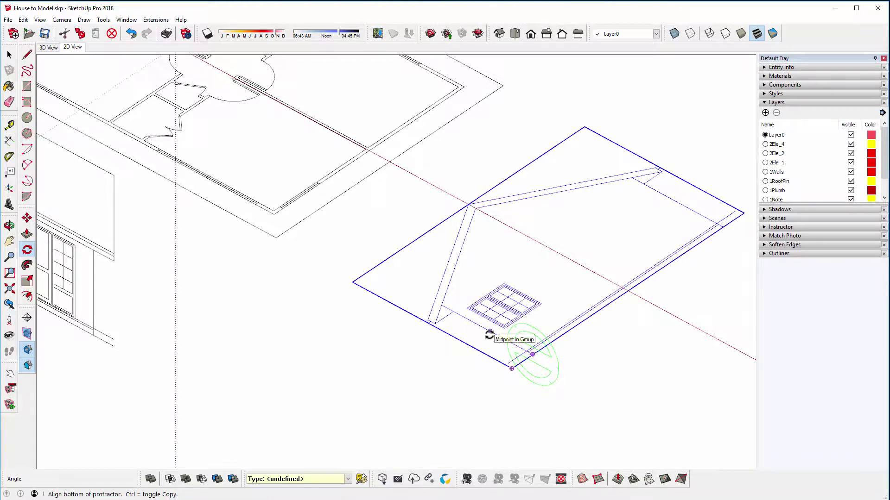
left_click(490, 333)
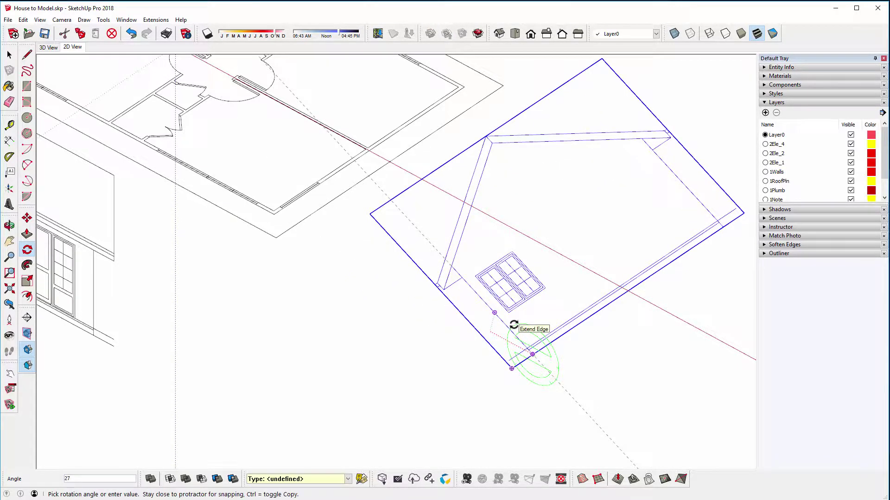
type("90")
key("Return")
Move the upright single-window gable elevation about 2600 mm along the red axis, closer to the floor plan
middle_click_drag(507, 324, 422, 298)
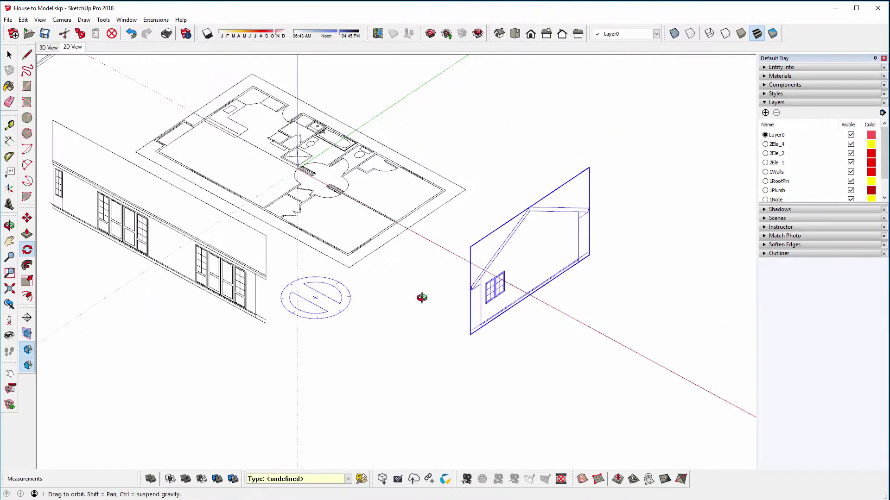
scroll(421, 297, "down", 3)
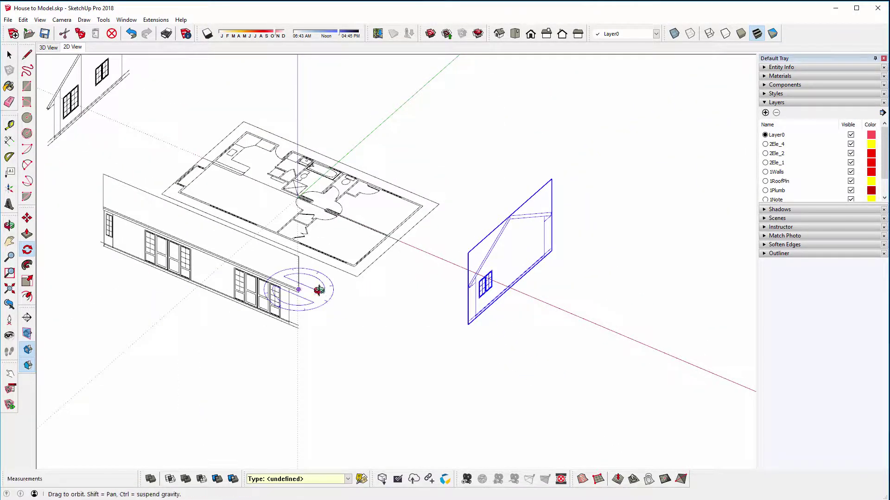
scroll(343, 306, "up", 1)
middle_click_drag(345, 307, 304, 282)
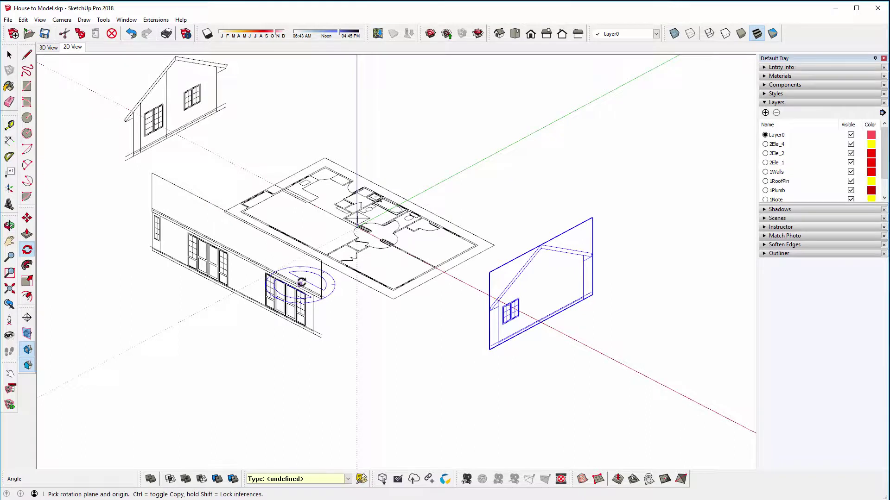
left_click(27, 218)
left_click(486, 352)
left_click(450, 334)
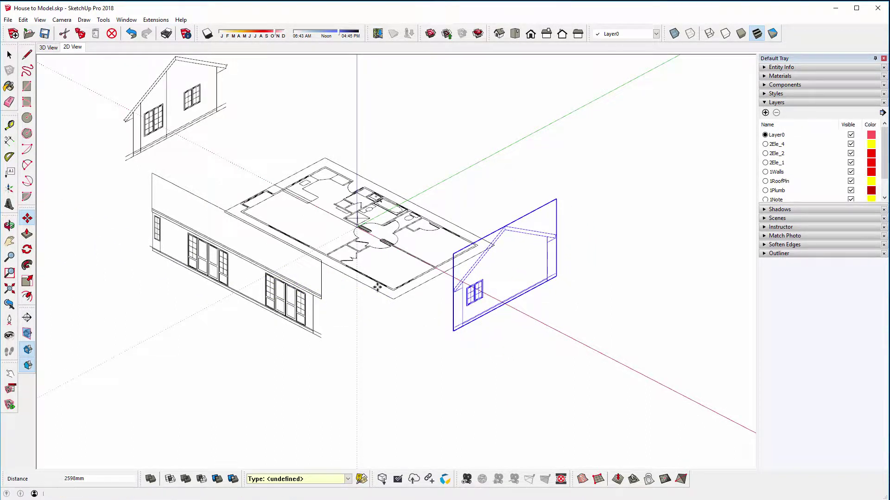
key("space")
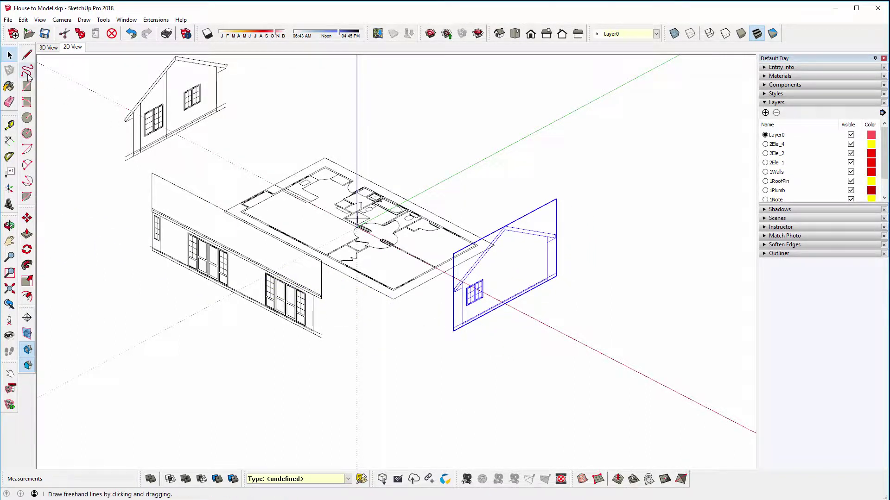
Move the upright two-window gable elevation along the red axis, closer to the floor plan
left_click(164, 82)
double_click(169, 78)
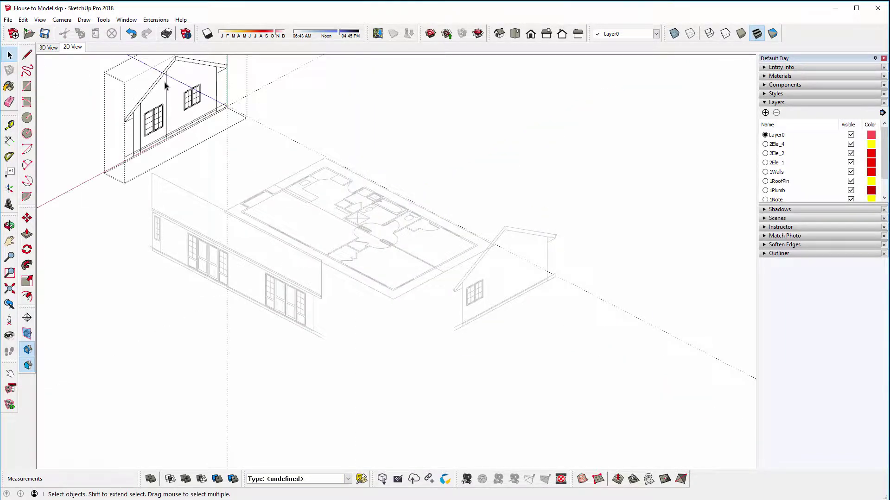
left_click(129, 181)
left_click(150, 91)
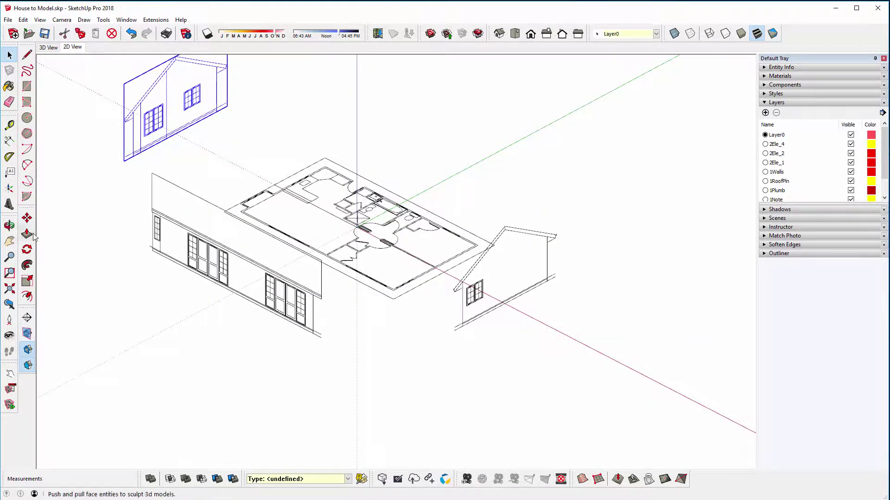
left_click(27, 218)
left_click(102, 177)
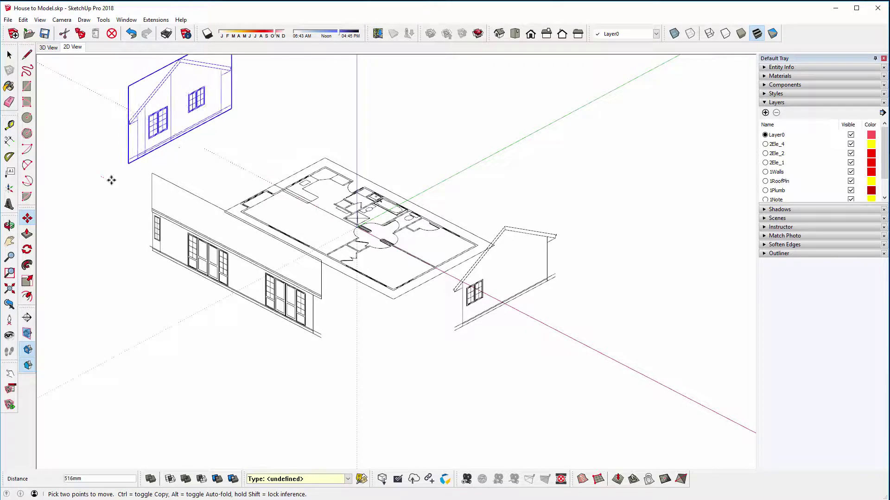
left_click(148, 198)
key("space")
Examine what the imported 1Plumb and 1Dorswin layers contain by switching their visibility off and on
middle_click_drag(241, 241, 346, 362)
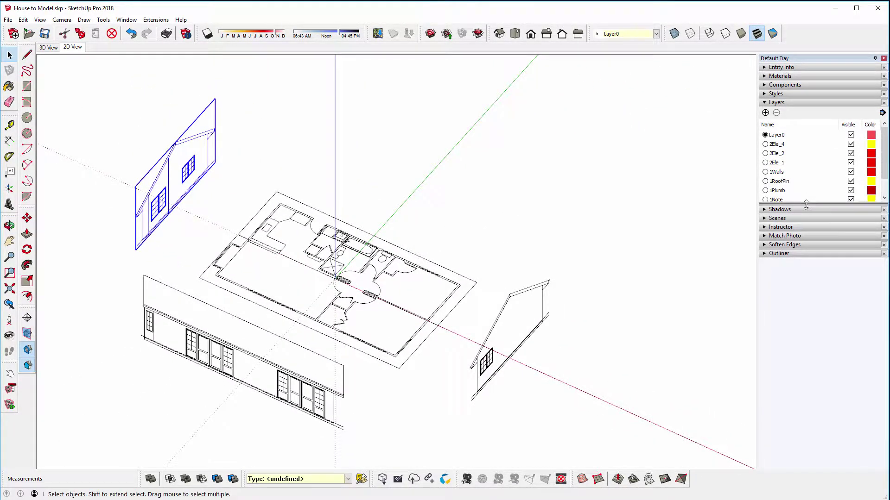
left_click_drag(806, 204, 822, 232)
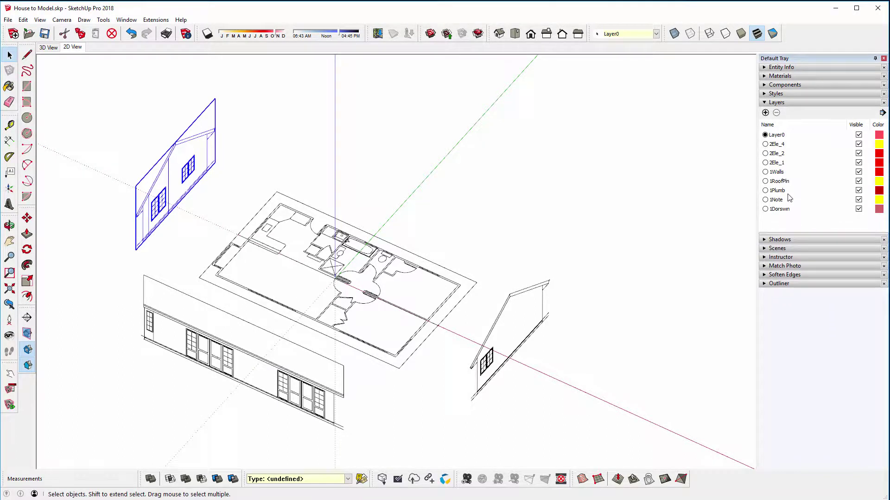
middle_click_drag(321, 295, 345, 290)
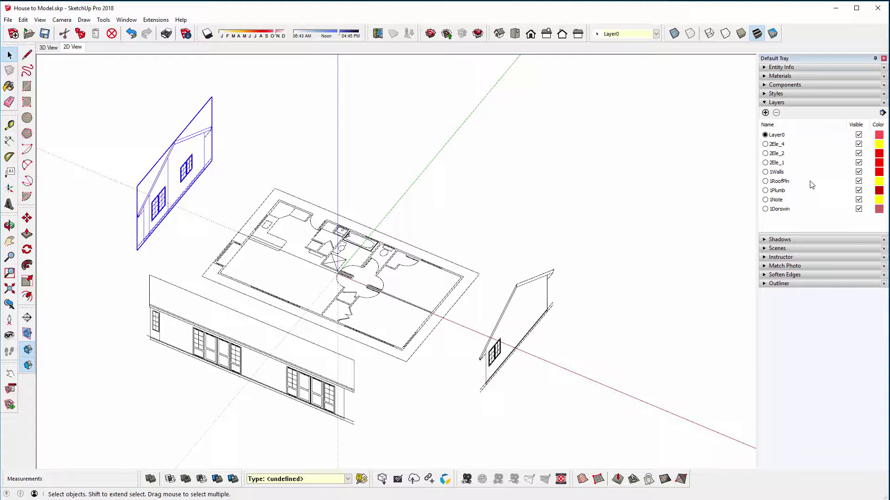
left_click(858, 190)
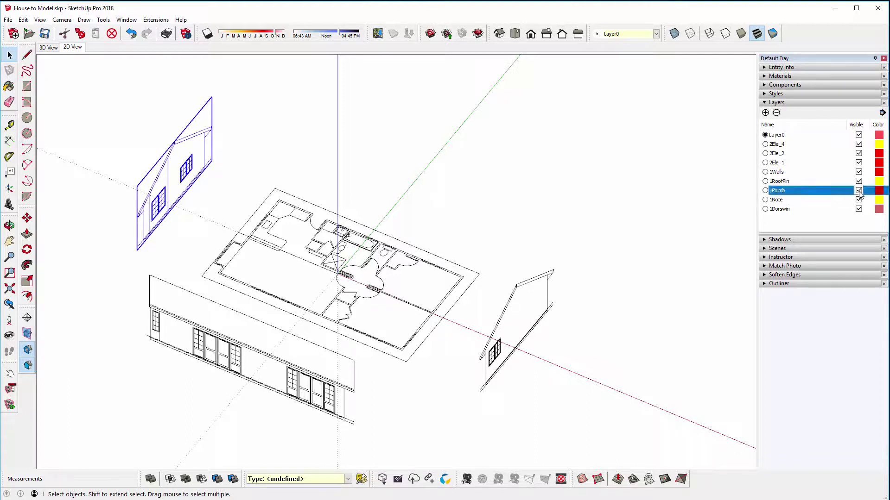
left_click(859, 191)
left_click(859, 191)
left_click(859, 191)
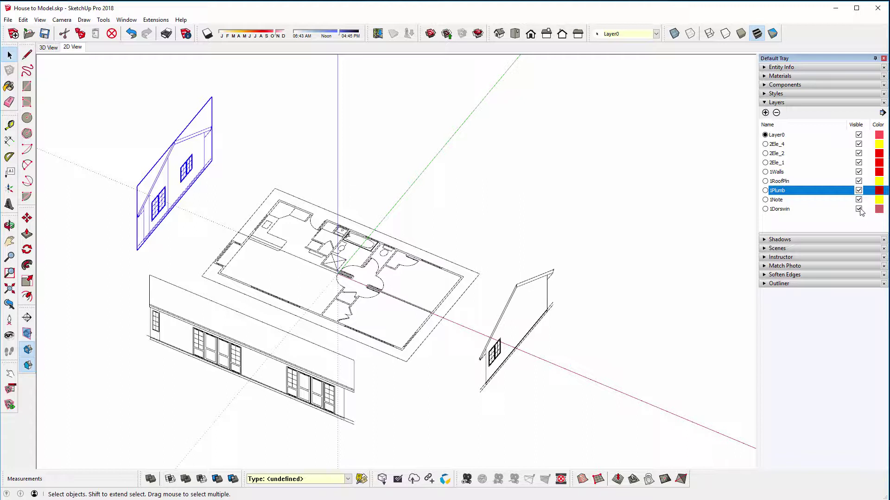
left_click(858, 209)
left_click(858, 209)
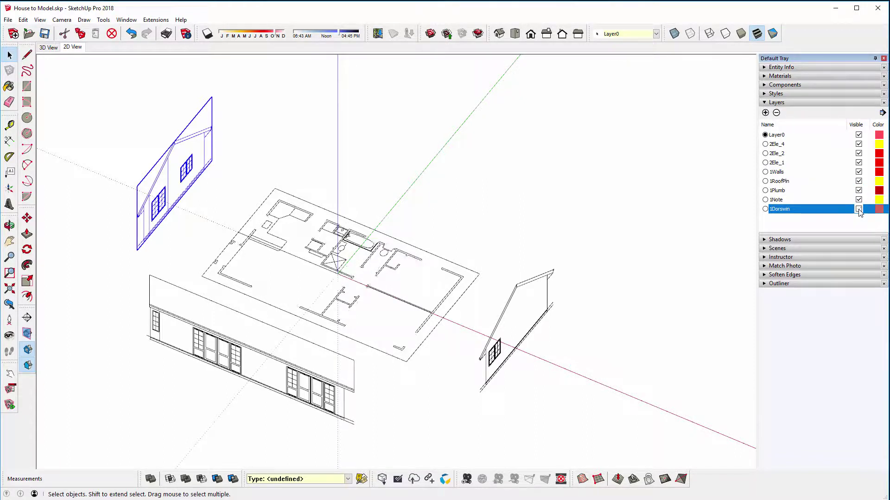
left_click(859, 209)
Delete all imported layers from 2Ele_4 to 1Dorswin, moving their contents to the default layer
middle_click_drag(490, 274, 460, 264, "shift")
left_click(783, 148, "shift")
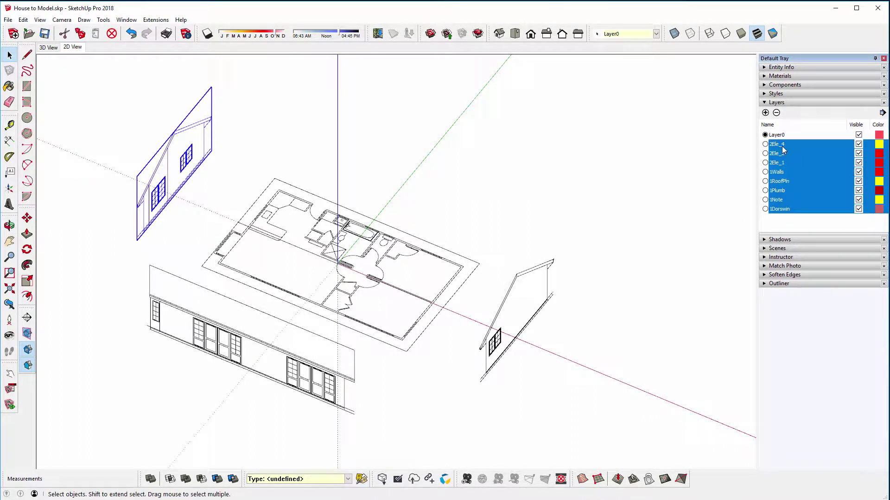
left_click(776, 113)
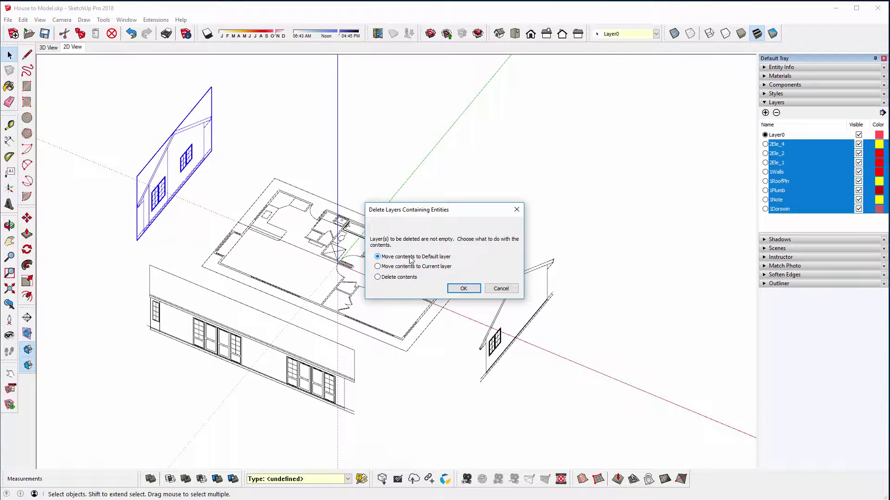
left_click(460, 289)
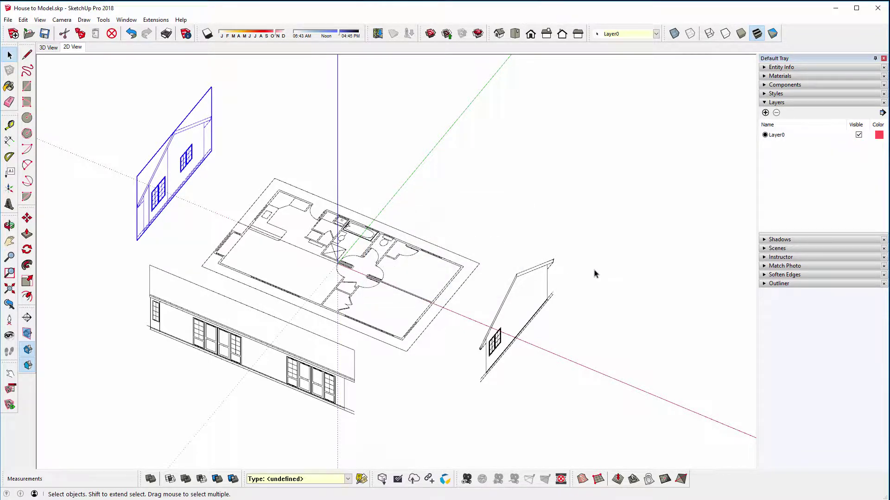
Add a layer named Elevations and assign the three upright elevation groups to it
left_click(765, 113)
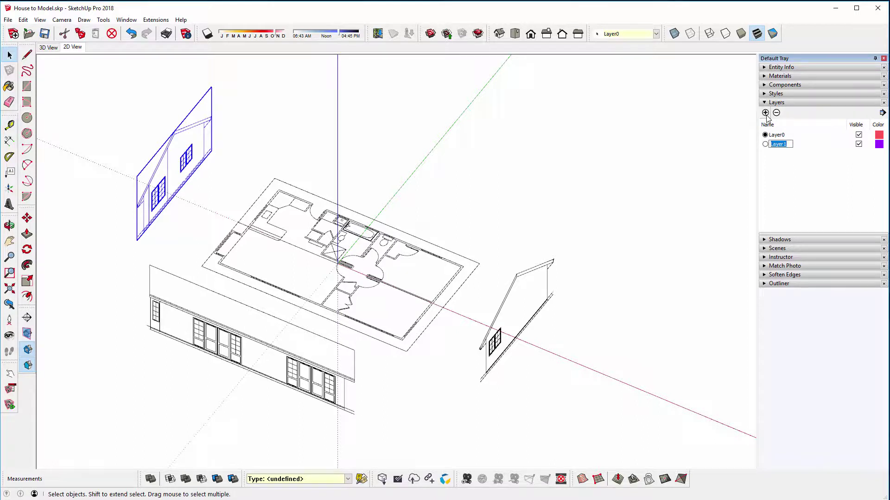
type("Elevations")
key("Return")
left_click_drag(170, 342, 59, 127)
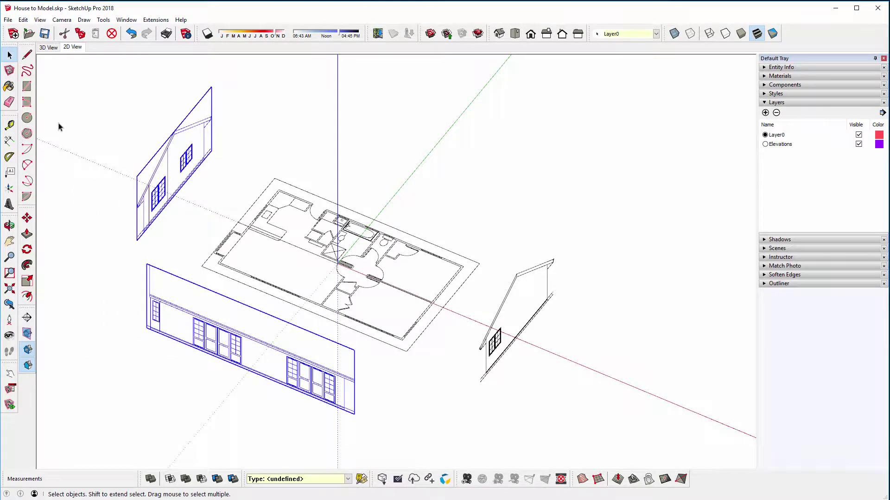
left_click(548, 265, "shift")
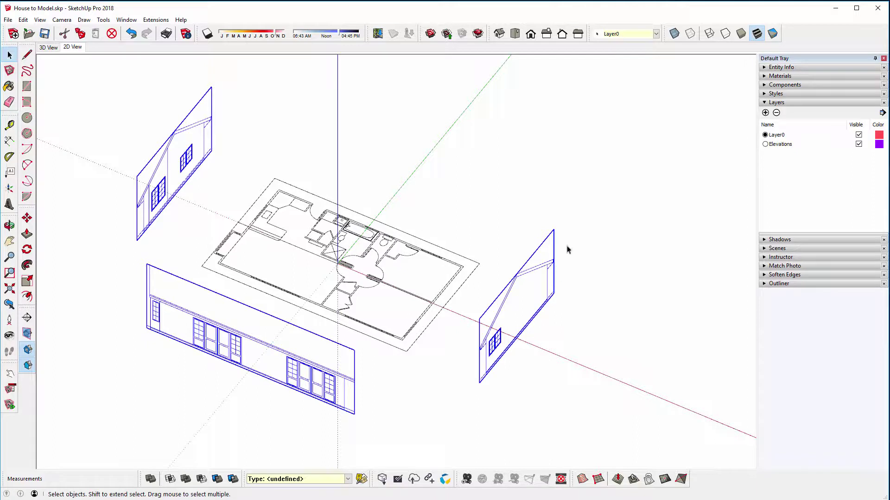
left_click(625, 35)
left_click(621, 50)
Add a layer named Floor Plan and assign the floor plan group to it
left_click(765, 113)
type("Floo")
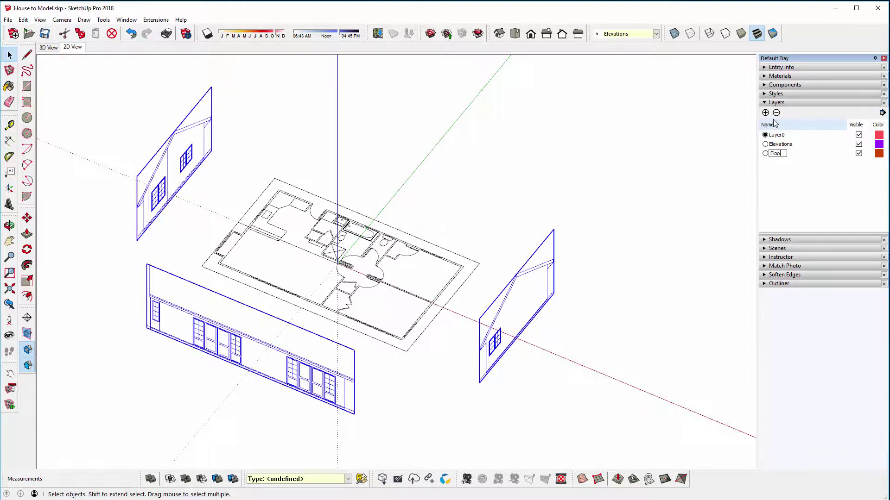
type("r Plan")
key("Return")
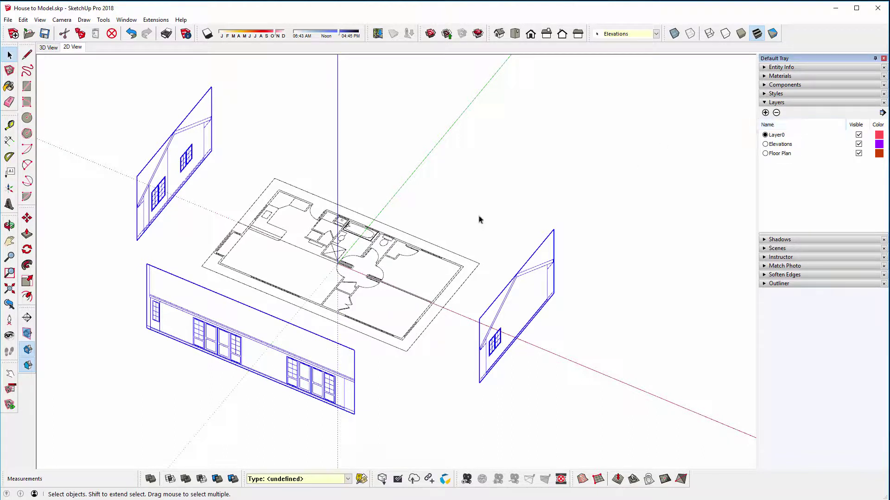
left_click(356, 232)
left_click(623, 34)
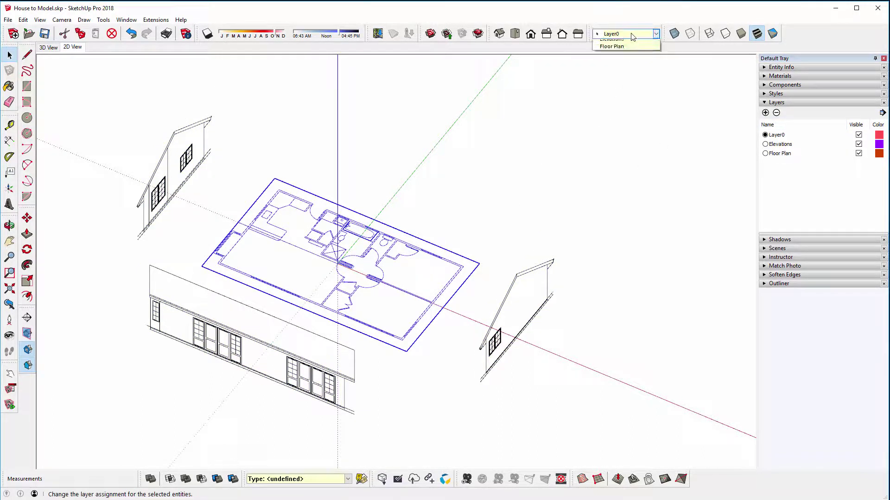
left_click(612, 58)
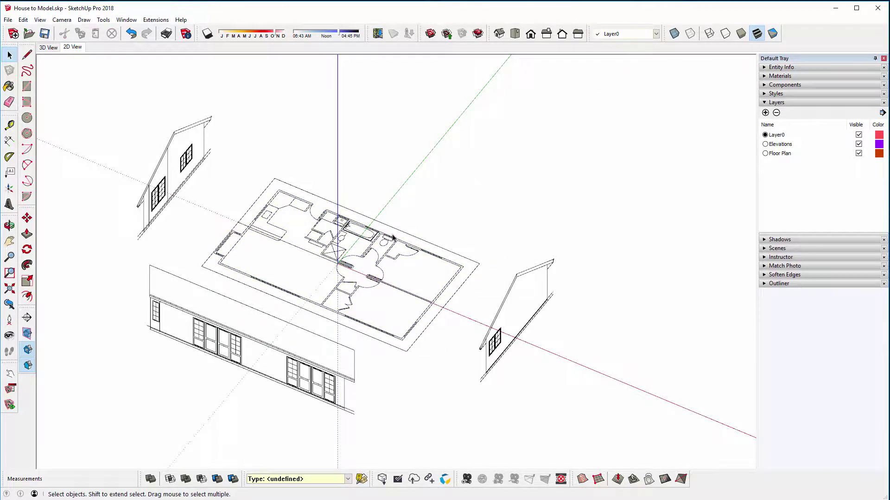
Draw a rectangle about 11000 x 6200 mm over the floor plan between opposite outer wall corners
mouse_move(352, 195)
middle_mouse_down()
mouse_move(367, 196)
mouse_move(312, 190)
mouse_move(316, 200)
middle_mouse_up()
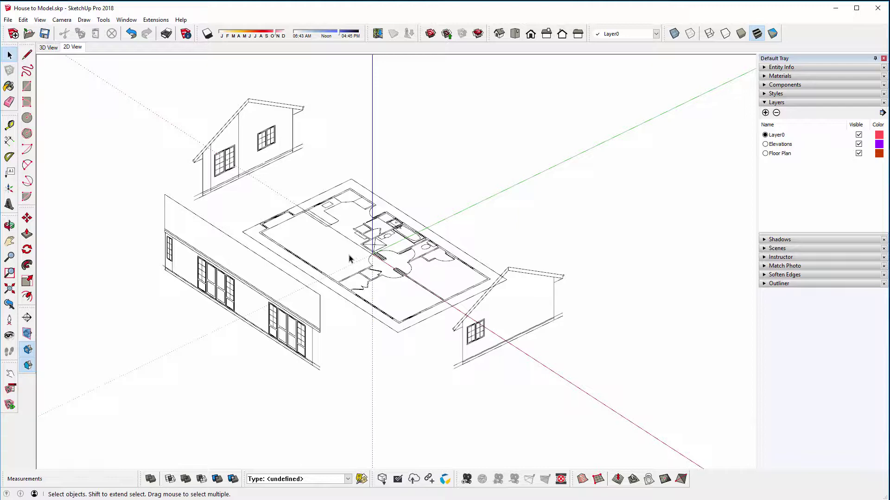
middle_click_drag(359, 312, 427, 376)
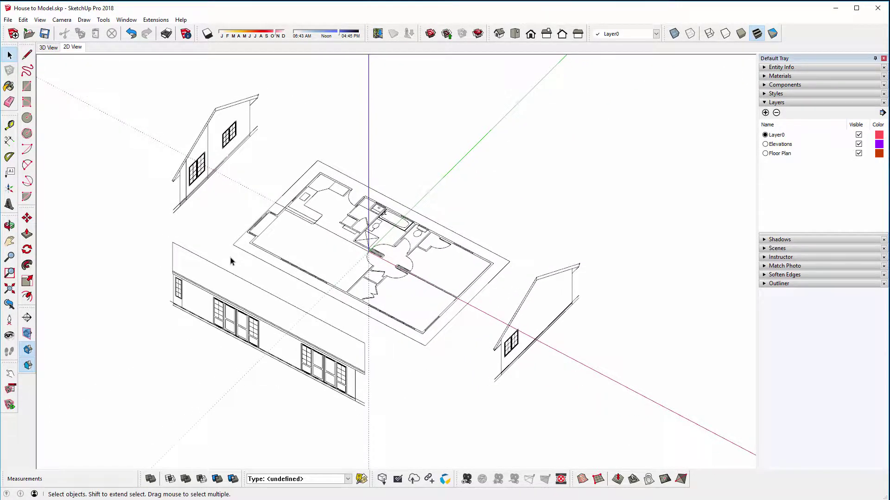
left_click(28, 87)
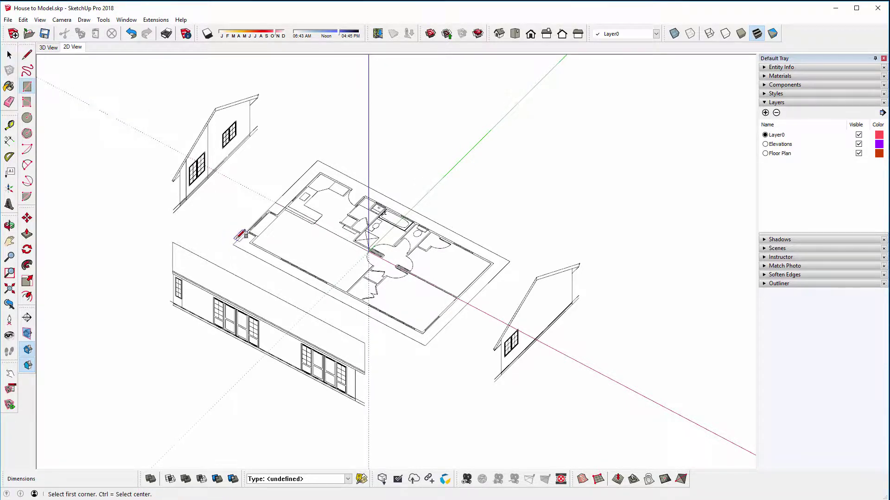
left_click(250, 242)
scroll(499, 257, "up", 3)
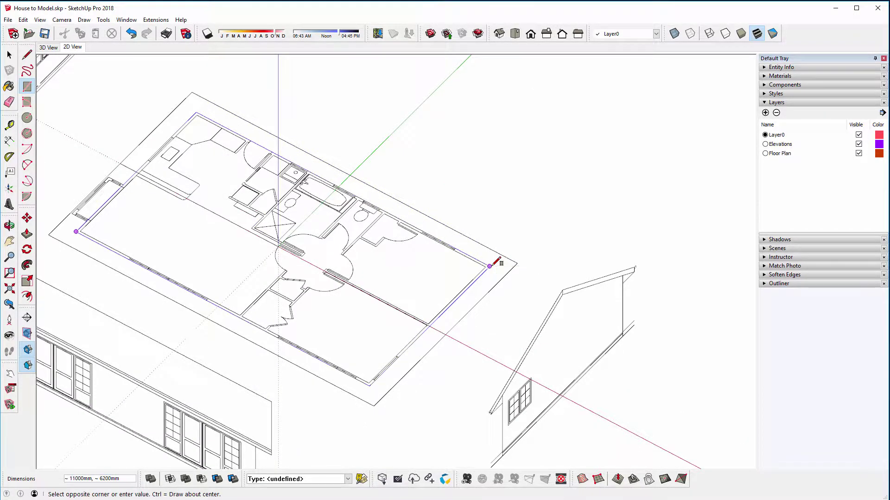
left_click(490, 266)
Draw a rectangle over the bay window projecting from the floor plan's short side, between its outer corners along the main rectangle
middle_click_drag(239, 255, 473, 298, "shift")
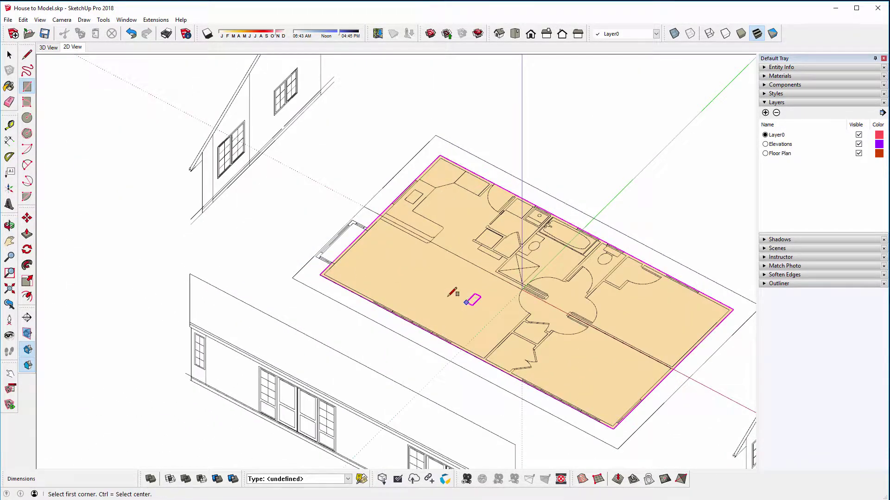
scroll(369, 254, "up", 4)
scroll(345, 258, "up", 1)
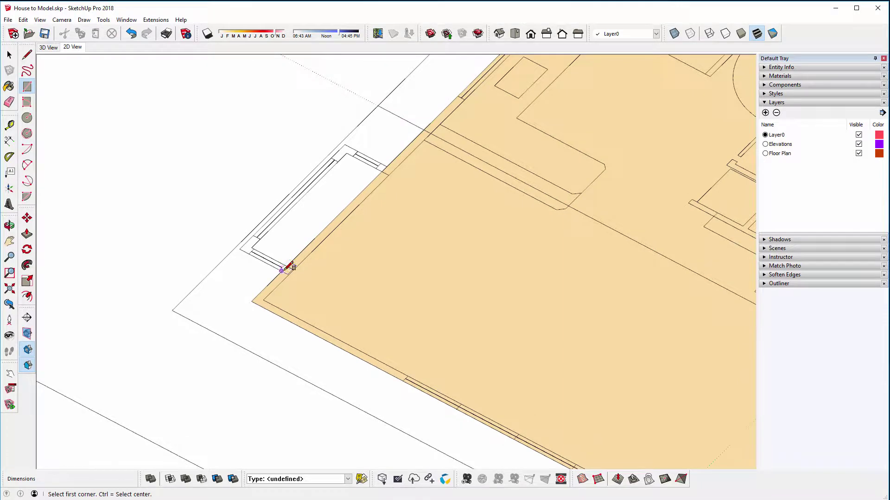
left_click(281, 270)
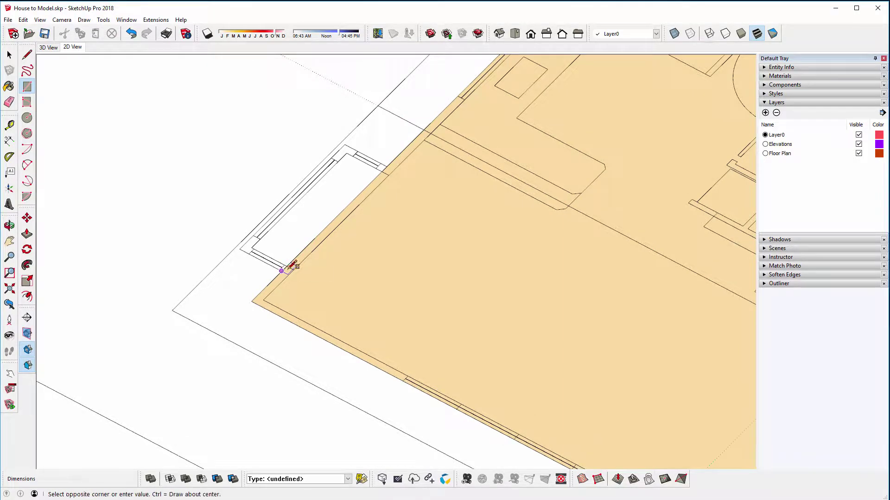
left_click(346, 136)
scroll(348, 180, "down", 3)
scroll(347, 183, "down", 3)
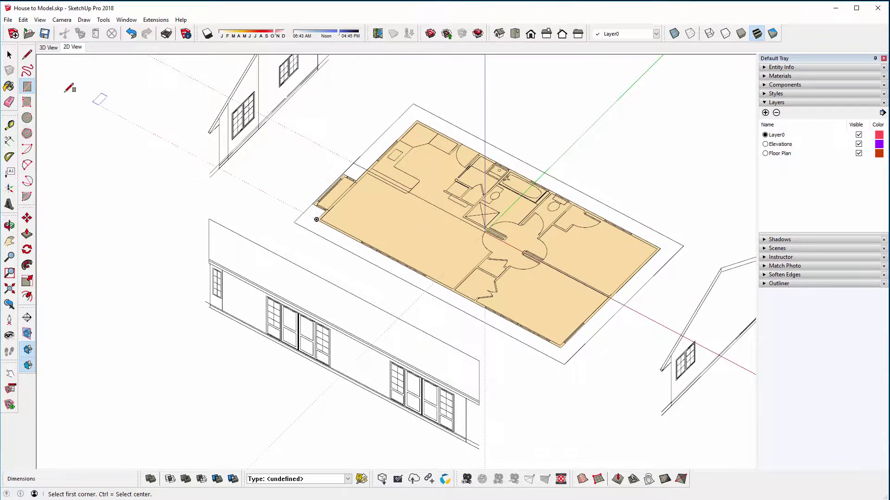
Select the main and bay window faces with their edges and make them a group
key("space")
double_click(395, 232)
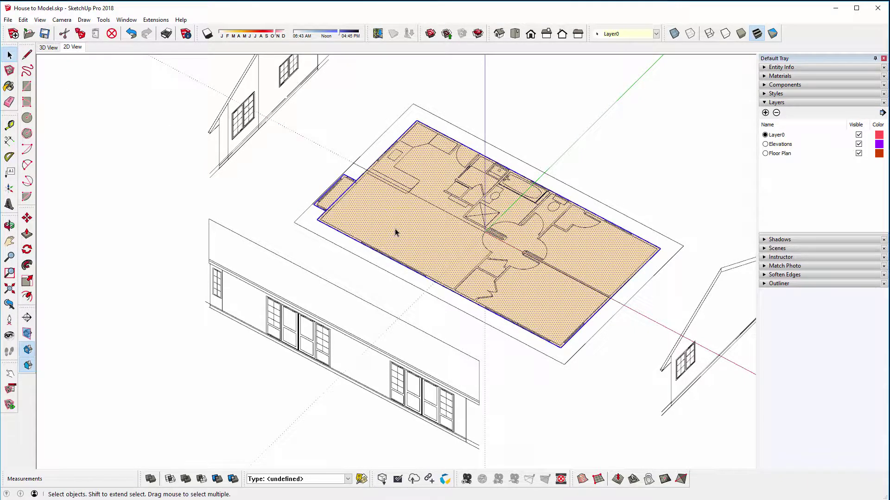
middle_click_drag(400, 232, 312, 198, "shift")
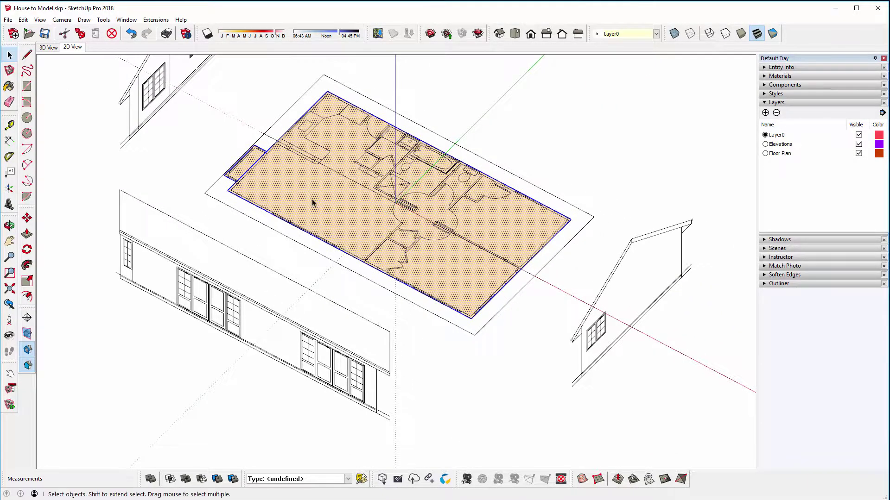
right_click(313, 200)
left_click(343, 280)
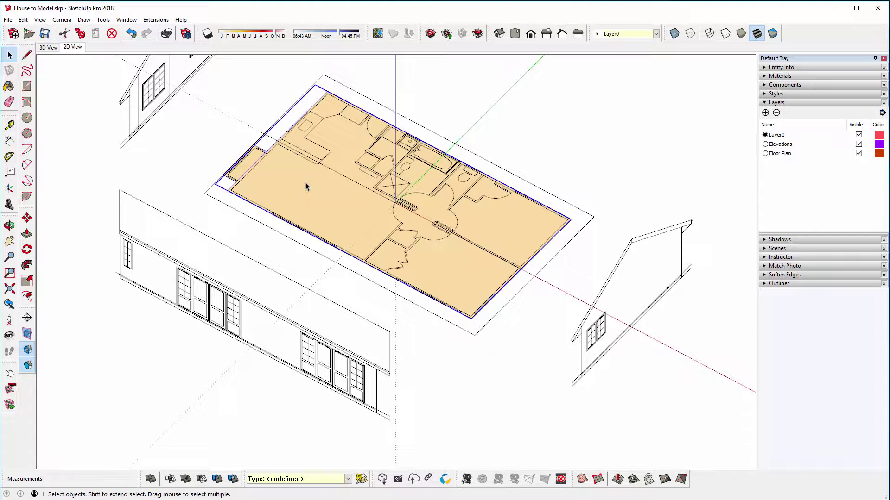
Inside the footprint group, erase the edge dividing the bay window rectangle from the main house face
double_click(301, 172)
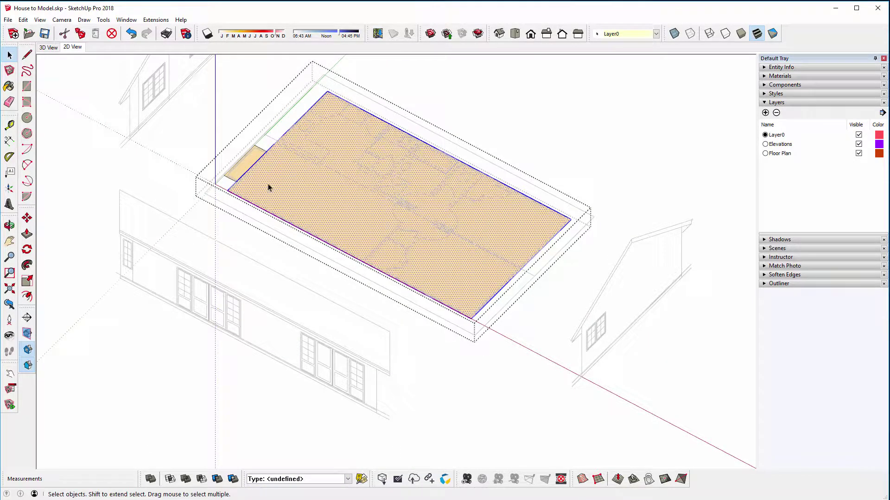
left_click(10, 102)
left_click(254, 162)
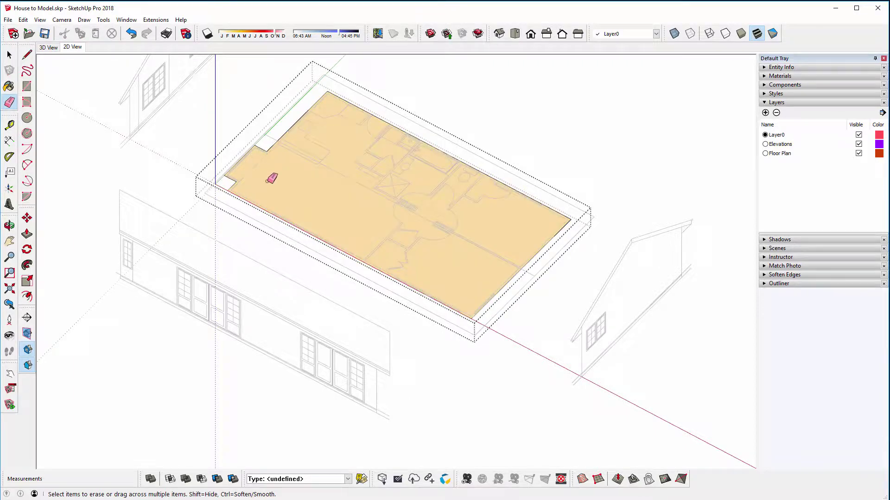
key("space")
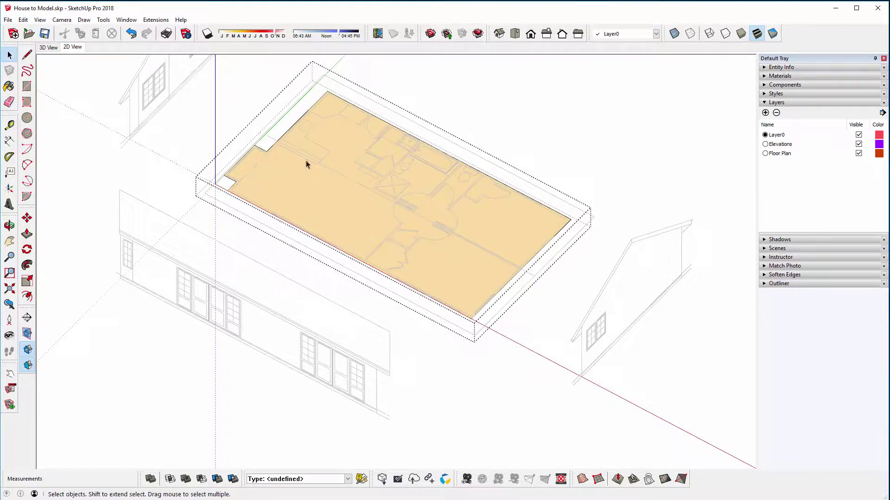
scroll(302, 170, "up", 5)
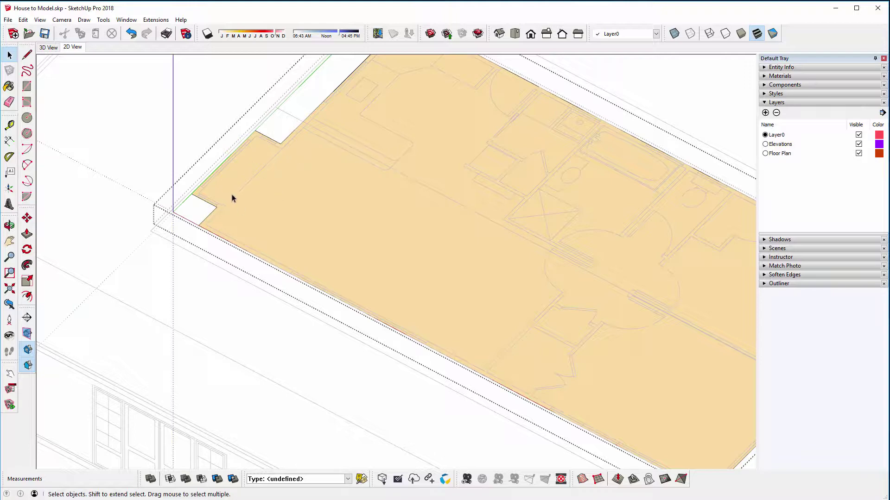
scroll(394, 245, "down", 5)
middle_click_drag(394, 248, 323, 247)
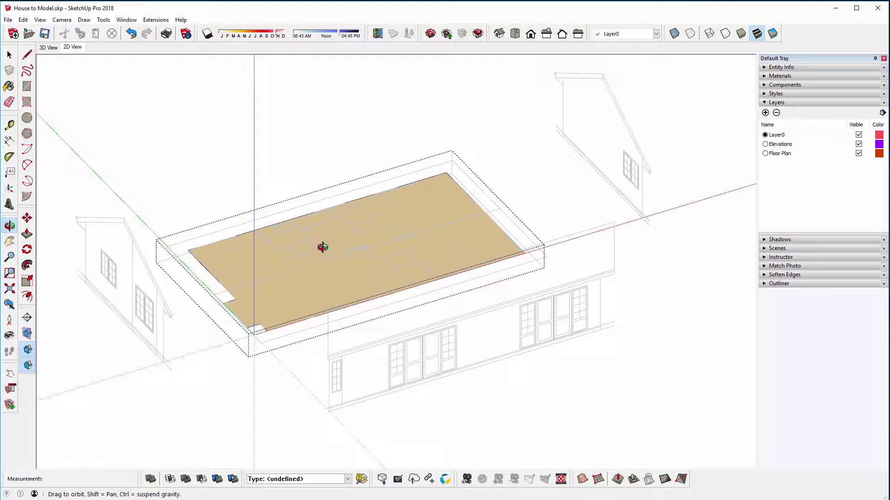
middle_click_drag(323, 247, 323, 247)
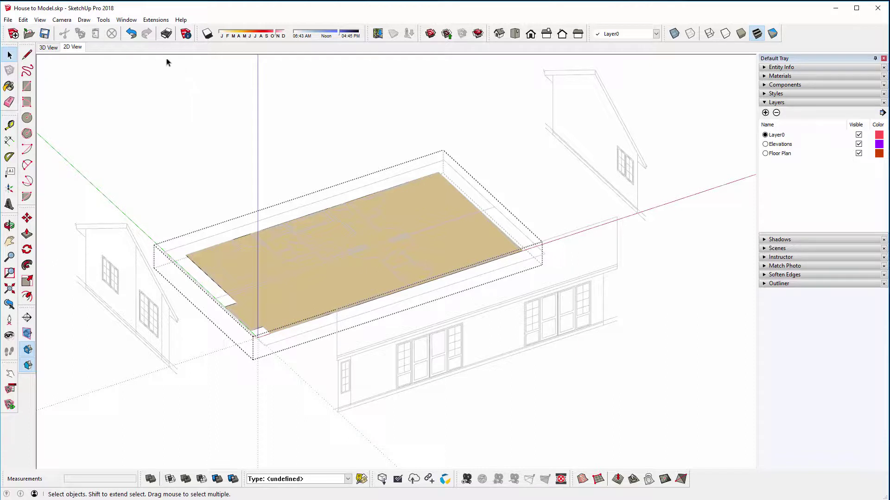
In the model's component editing settings, darken the fade for the rest of the model
left_click(126, 21)
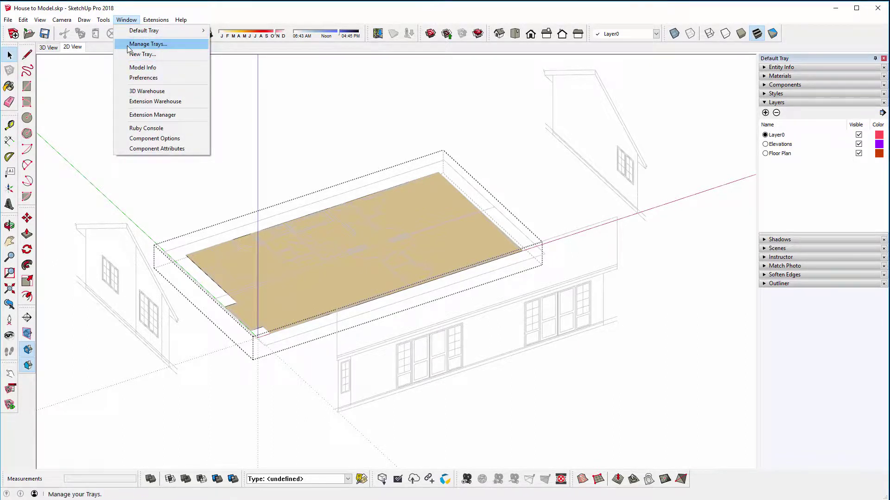
left_click(128, 68)
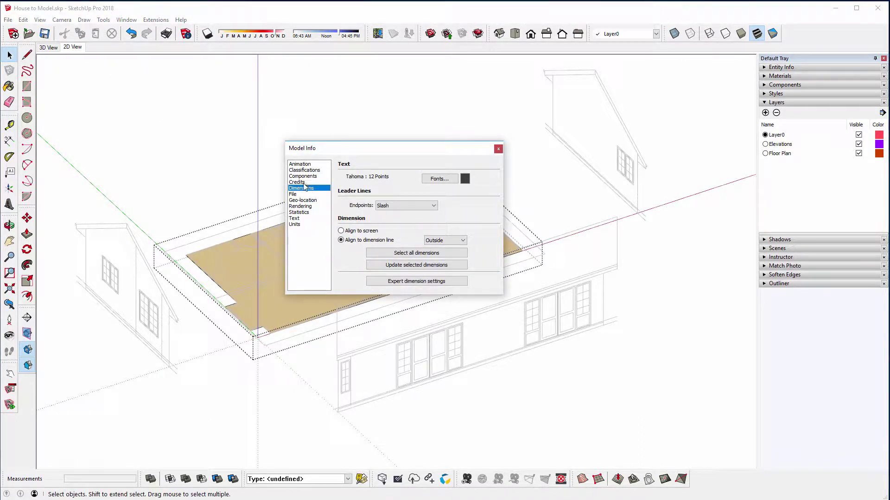
left_click(301, 177)
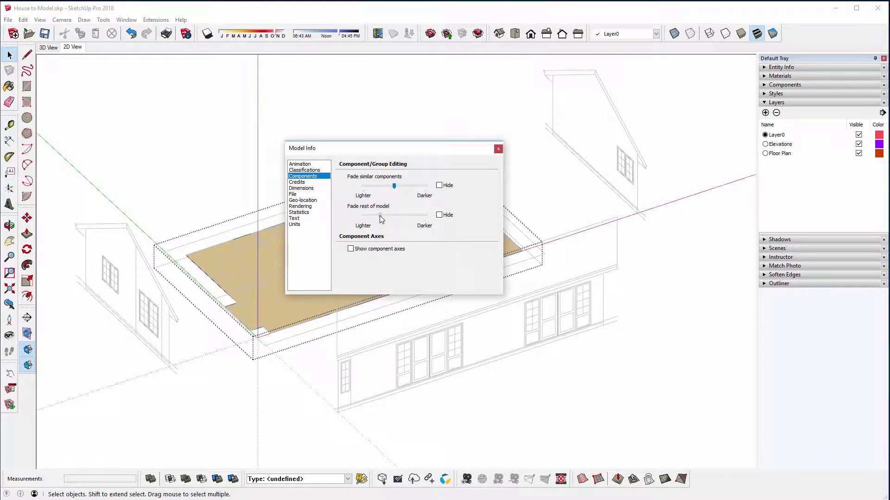
left_click_drag(379, 216, 409, 216)
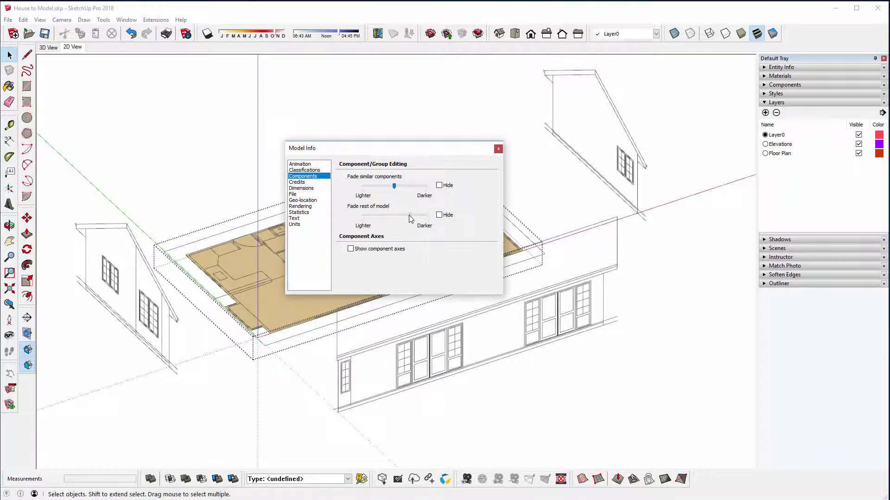
left_click(498, 149)
Examine the footprint face around the bay window with the surrounding floor plan linework shown and hidden
middle_click_drag(429, 246, 408, 225)
scroll(327, 185, "up", 3)
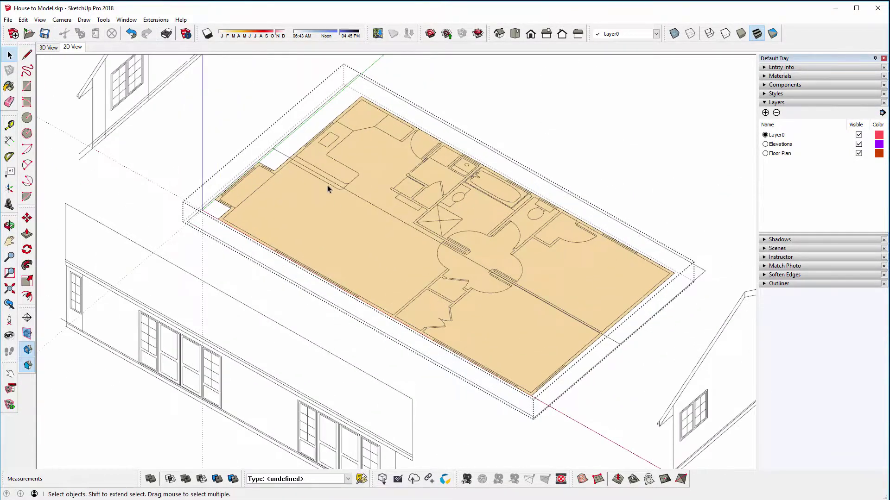
scroll(284, 206, "up", 2)
scroll(290, 208, "up", 3)
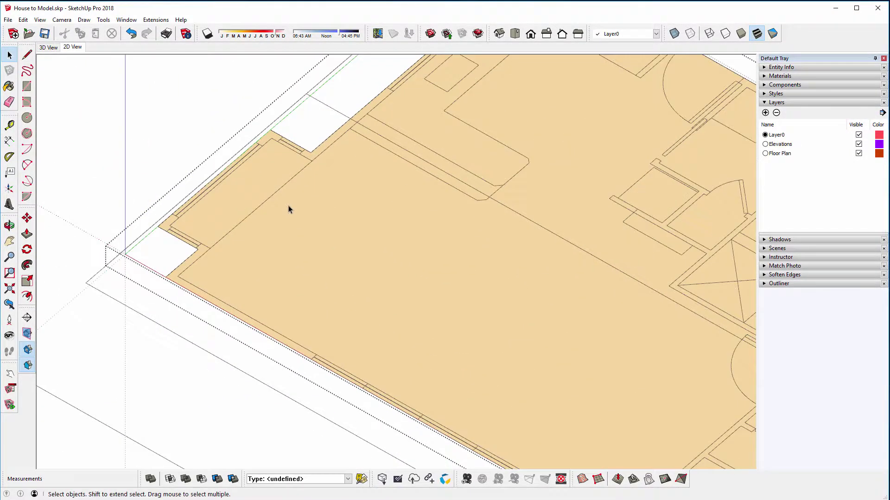
scroll(171, 235, "up", 1)
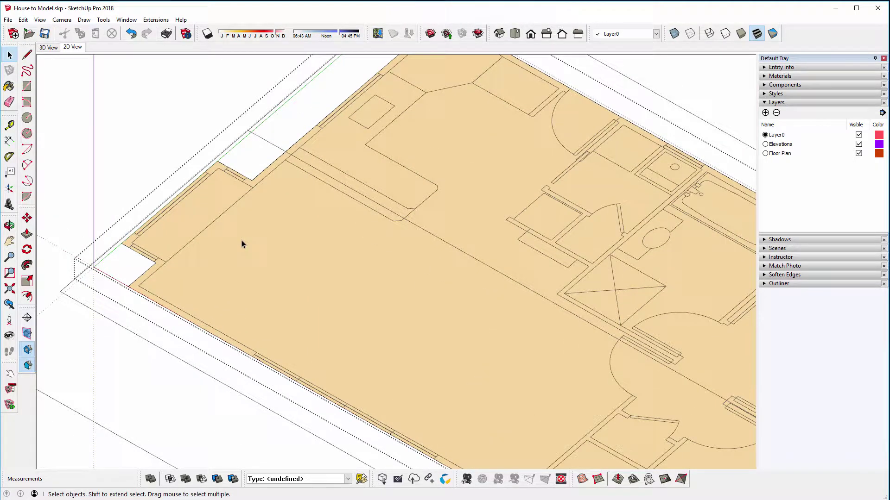
scroll(170, 226, "down", 2)
scroll(215, 274, "down", 2)
scroll(173, 231, "up", 3)
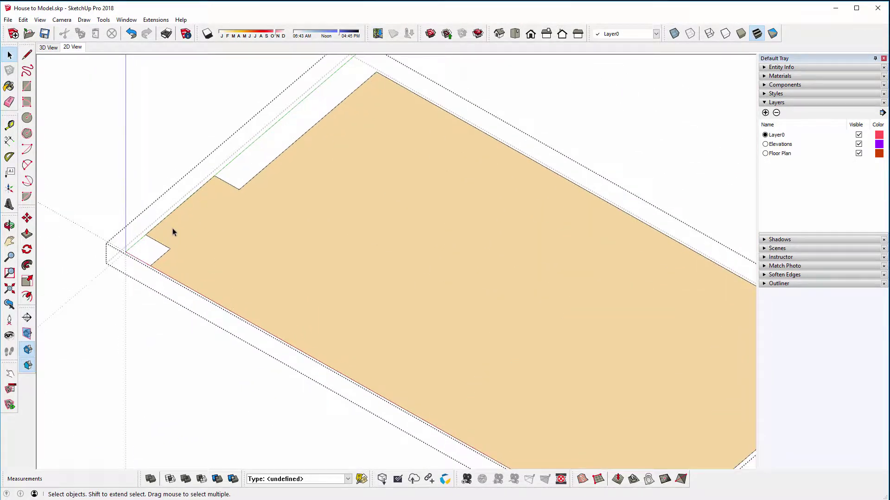
scroll(185, 222, "up", 3)
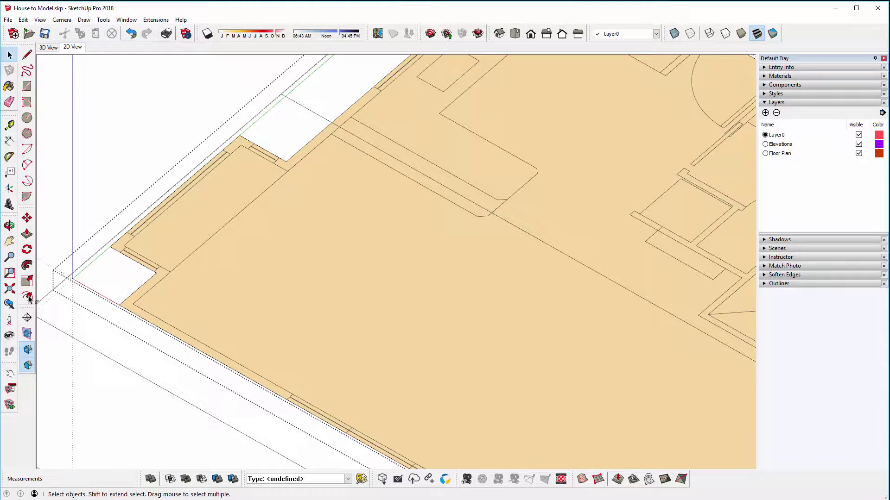
Offset the footprint face's boundary inward by 90 mm to form the outer walls
left_click(28, 297)
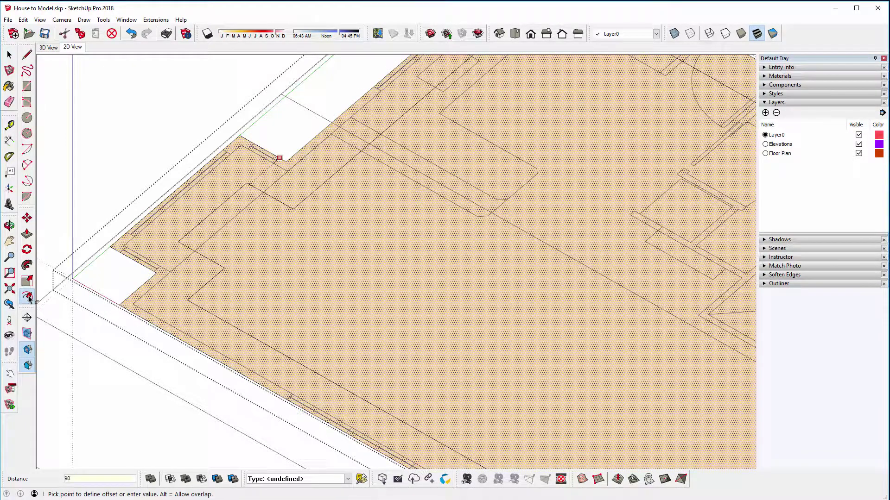
type("90")
key("Return")
scroll(396, 262, "down", 5)
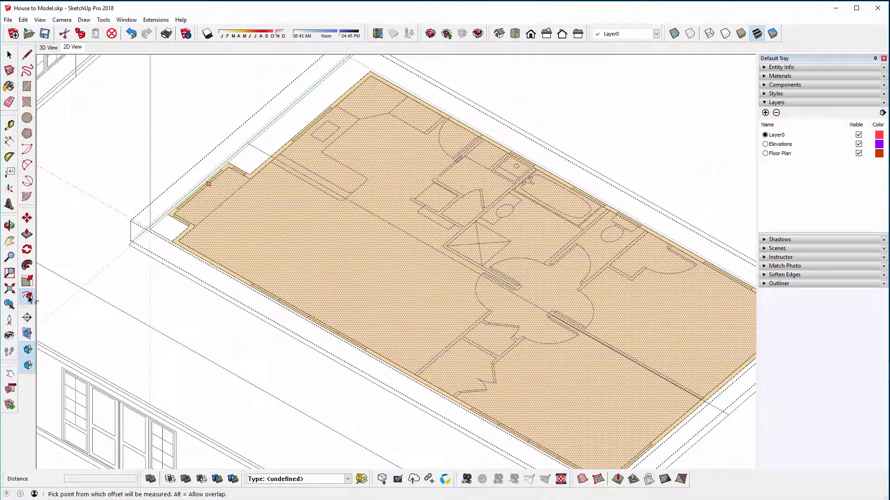
middle_click_drag(371, 232, 315, 244)
scroll(389, 116, "up", 3)
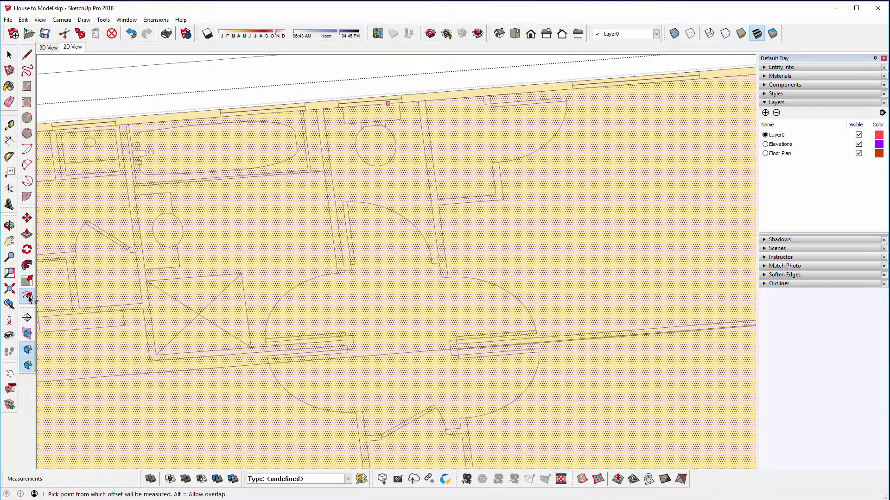
scroll(469, 170, "down", 3)
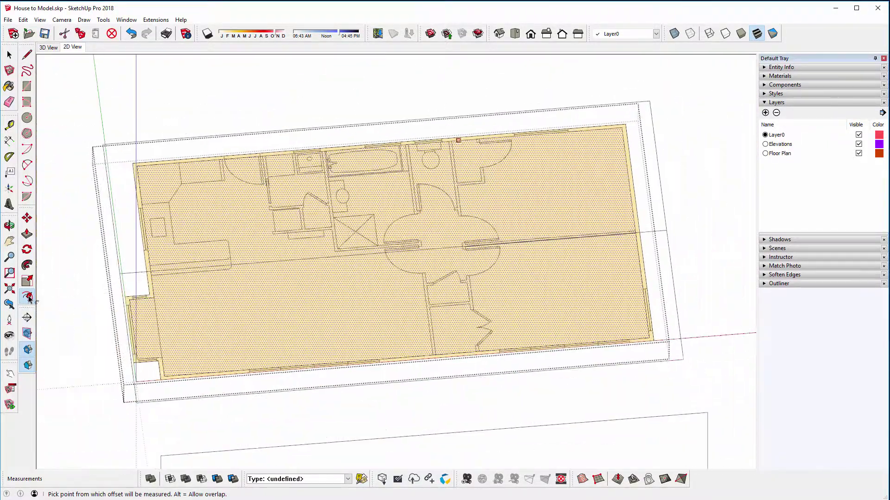
key("Escape")
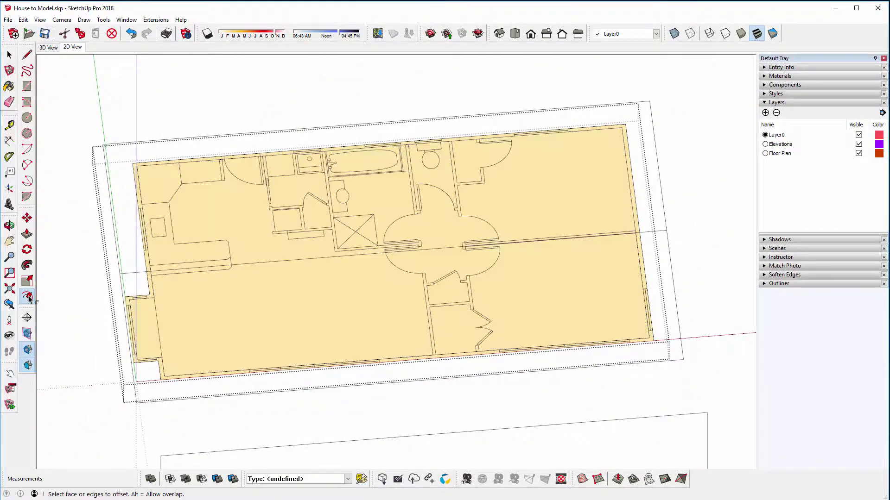
Switch the camera from parallel projection to perspective
key("l")
middle_click_drag(231, 232, 278, 230)
scroll(296, 273, "up", 5)
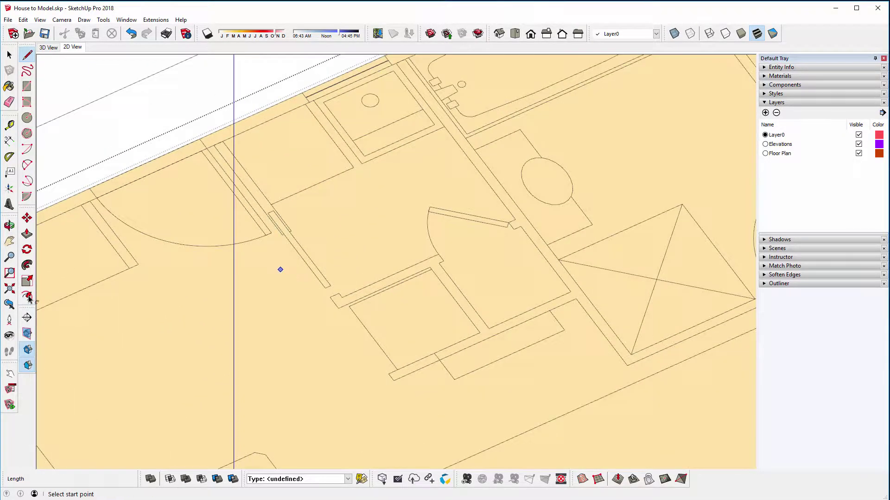
scroll(274, 184, "down", 5)
middle_click_drag(284, 225, 338, 222)
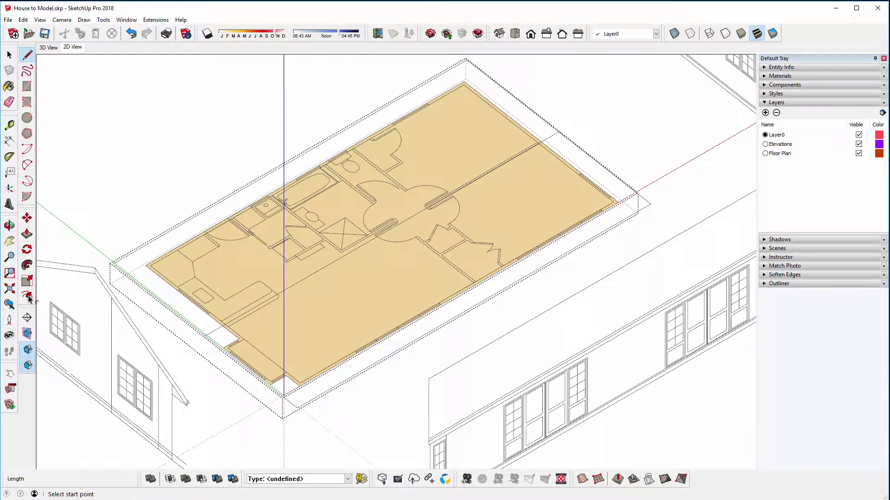
left_click(61, 20)
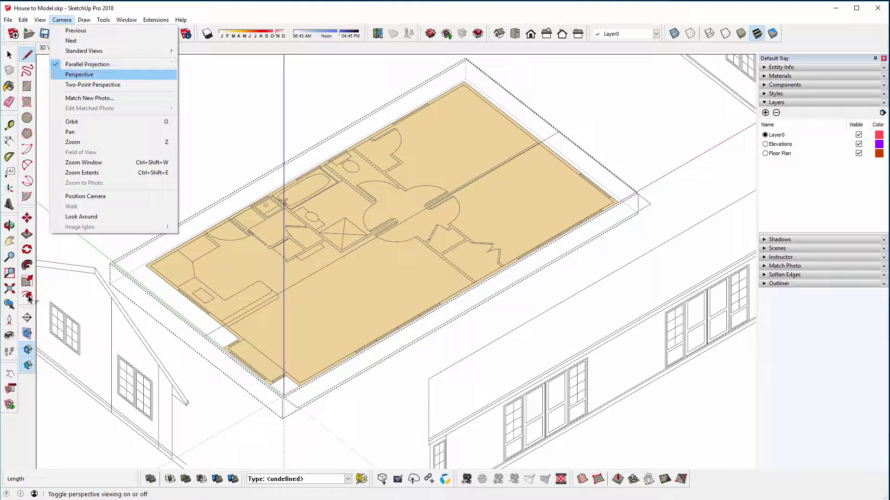
left_click(79, 74)
Trace with lines the partition wall stub about 850 mm long running from the outer wall to the sliding door opening
scroll(406, 247, "up", 10)
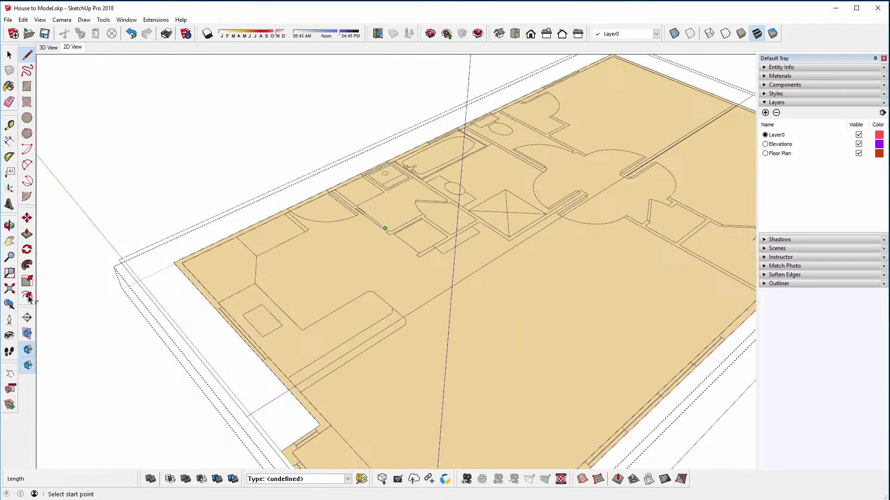
middle_click_drag(407, 247, 324, 260)
scroll(311, 260, "up", 6)
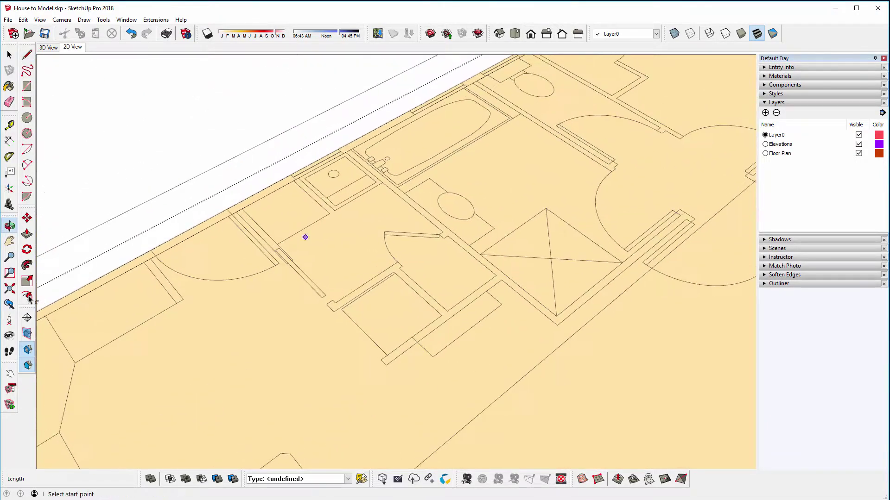
left_click(219, 189)
scroll(284, 258, "up", 3)
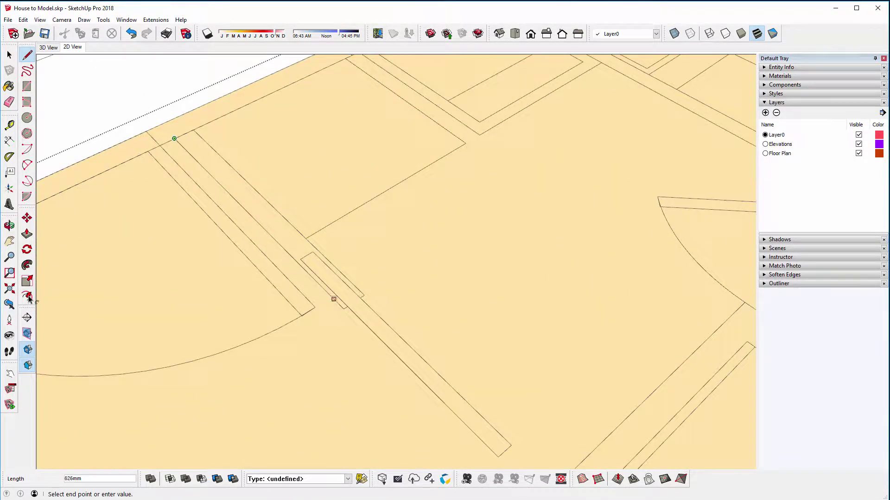
left_click(343, 308)
left_click(364, 296)
left_click(194, 130)
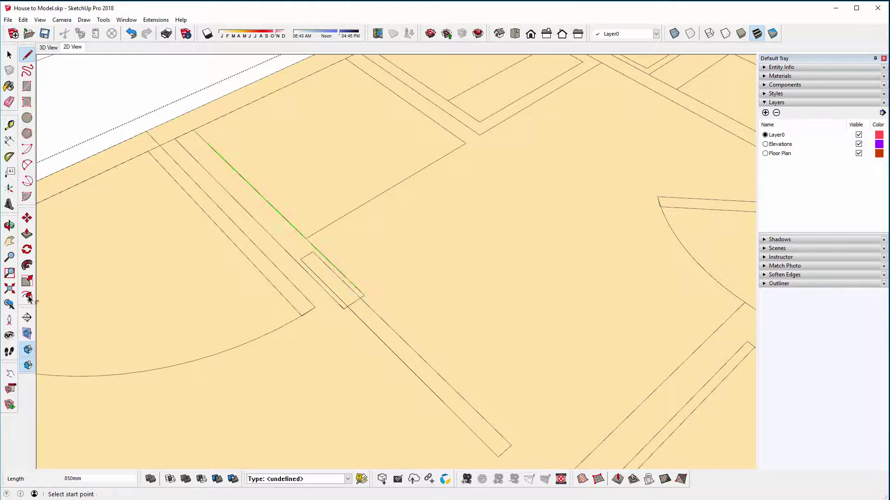
scroll(251, 165, "down", 3)
middle_click_drag(250, 165, 298, 228)
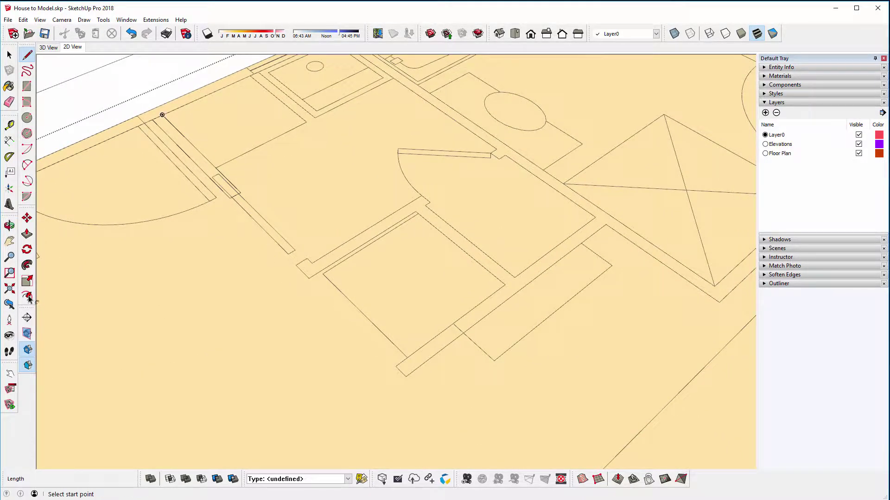
Trace the inner outline of the small cupboard's walls, from the 105 mm wall end by the sliding door to the opposite wall end
left_click(296, 265)
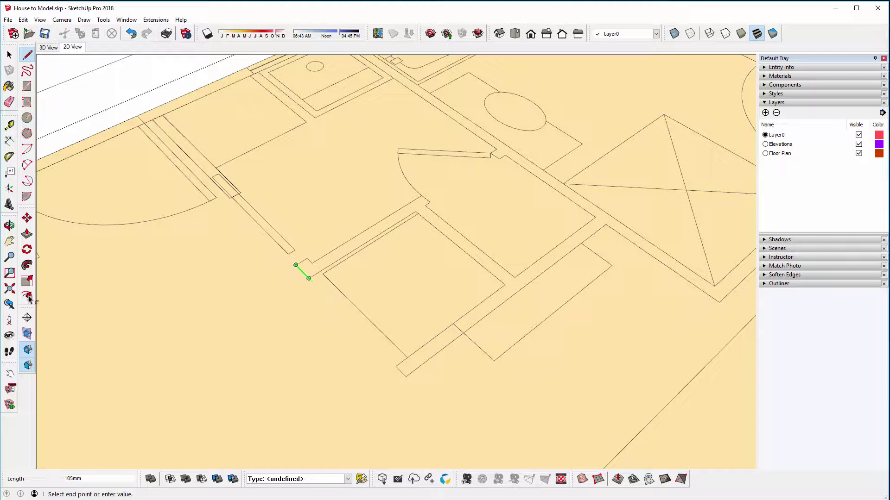
left_click(308, 278)
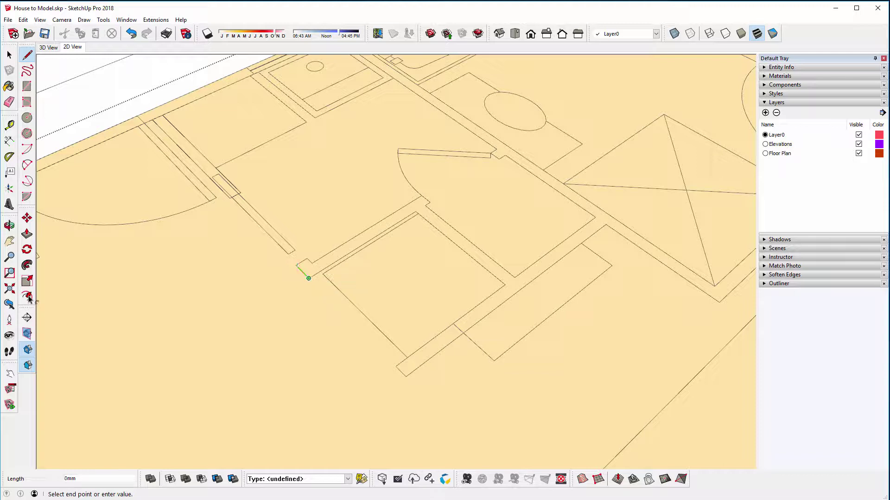
left_click(415, 211)
left_click(505, 284)
left_click(395, 366)
left_click(405, 376)
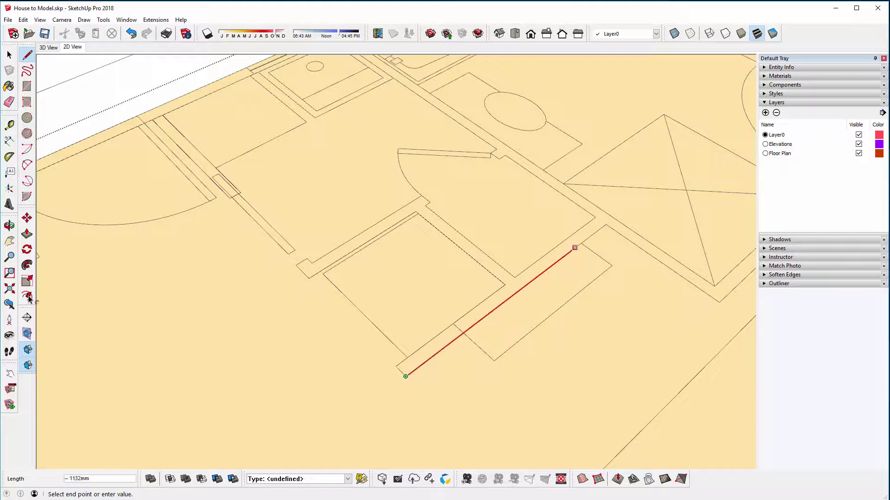
Trace the outer faces of the cupboard and shower walls to the bathroom door jamb, returning along the 1800 mm inner face to the outer wall
left_click(606, 224)
left_click(433, 226)
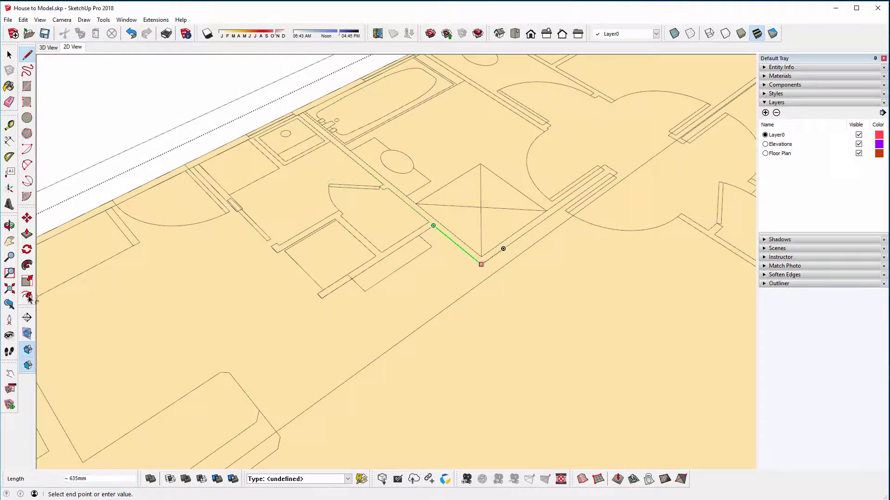
left_click(481, 264)
scroll(571, 174, "up", 3)
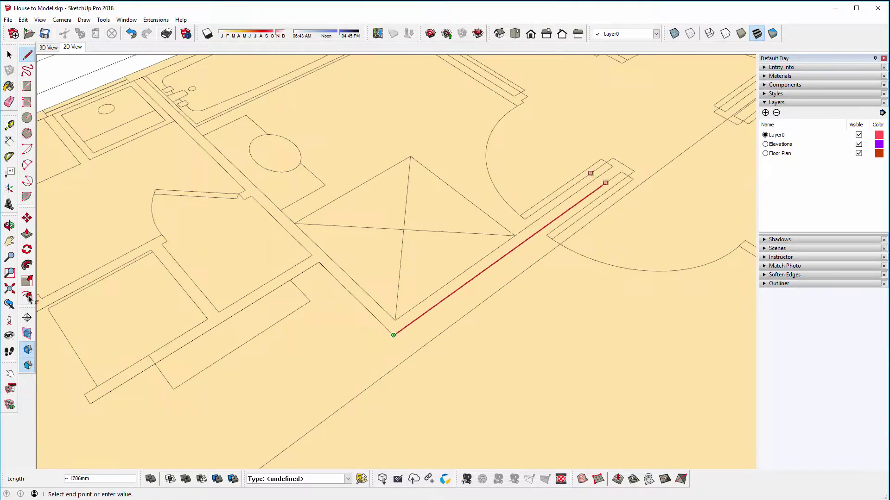
left_click(621, 172)
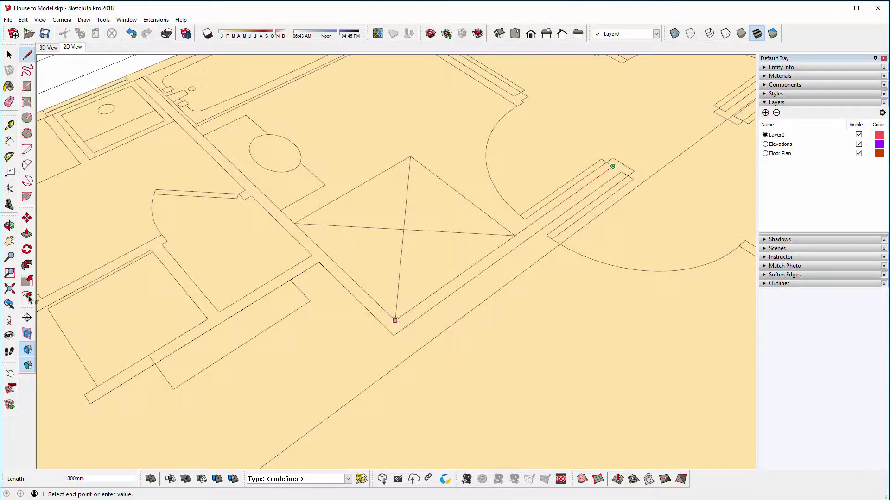
left_click(395, 321)
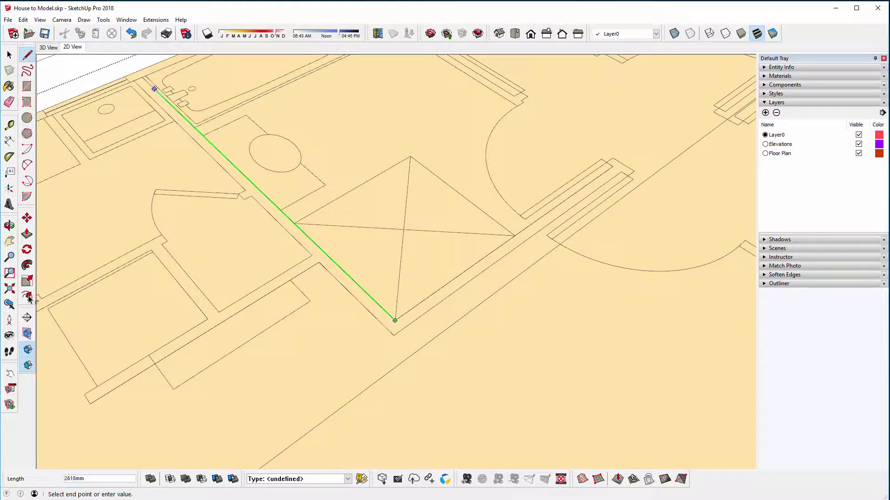
left_click(142, 76)
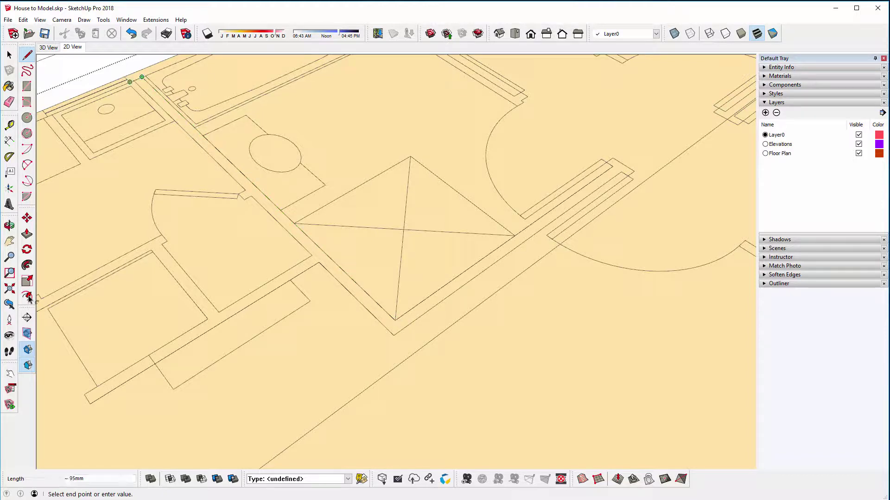
scroll(141, 76, "up", 3)
middle_click_drag(199, 163, 241, 185)
key("l")
left_click(298, 105)
scroll(294, 193, "down", 1)
scroll(298, 212, "up", 2)
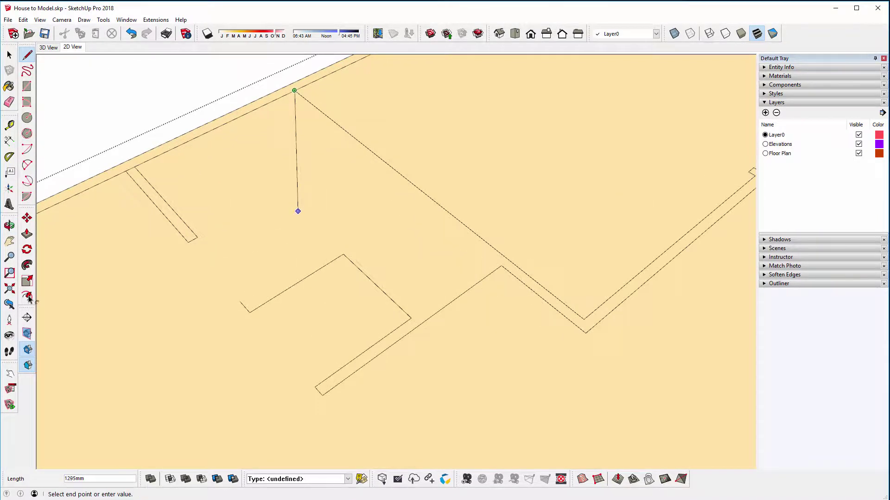
Offset the three connected inner edges of the cupboard walls outward by 65 mm
key("space")
left_click_drag(217, 238, 428, 417)
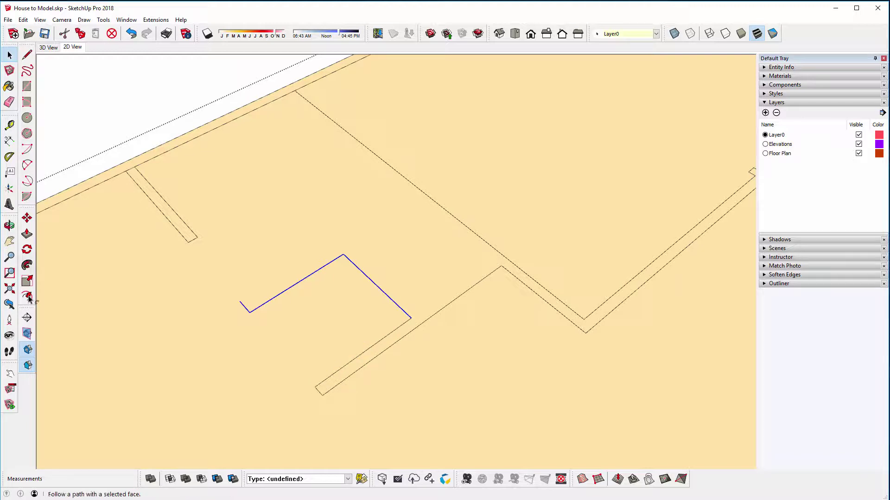
left_click(27, 297)
left_click(292, 285)
type("65")
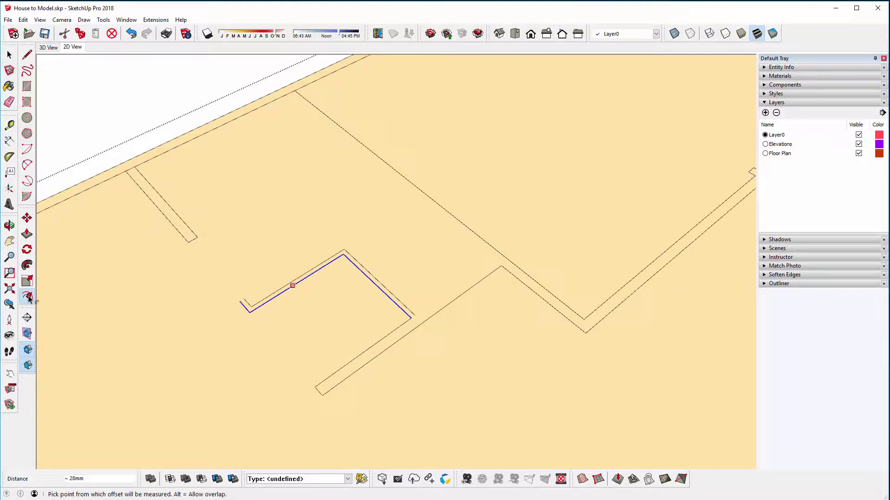
key("Return")
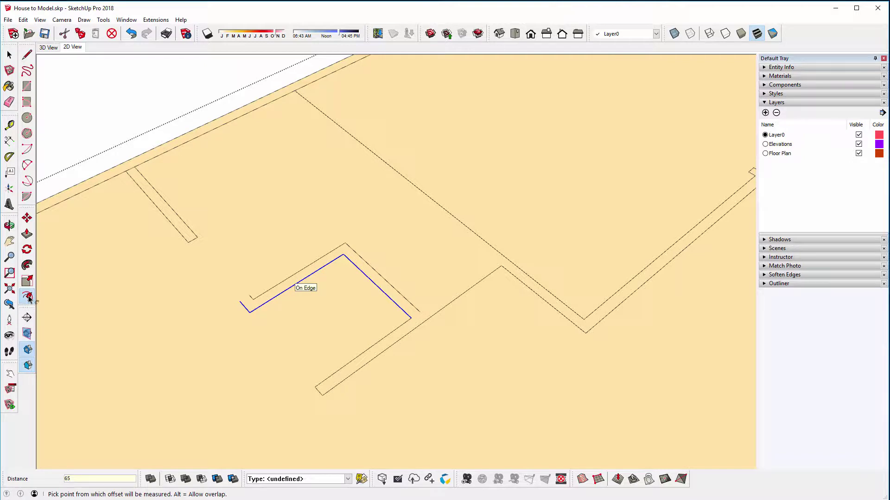
Close the cupboard wall's 65 mm open end and draw the missing wall faces from its other end up to the outer wall
key("l")
left_click(240, 301)
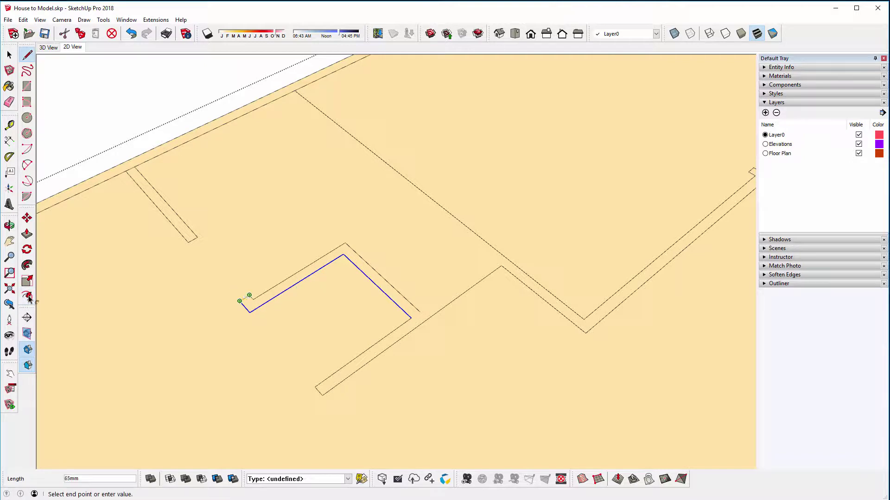
key("Escape")
left_click(420, 312)
left_click(493, 259)
left_click(287, 93)
Trace the 1990 mm partition wall between the bathroom and the WC and the plan's remaining partition walls with lines
middle_click_drag(369, 202, 288, 228, "shift")
scroll(292, 231, "down", 5)
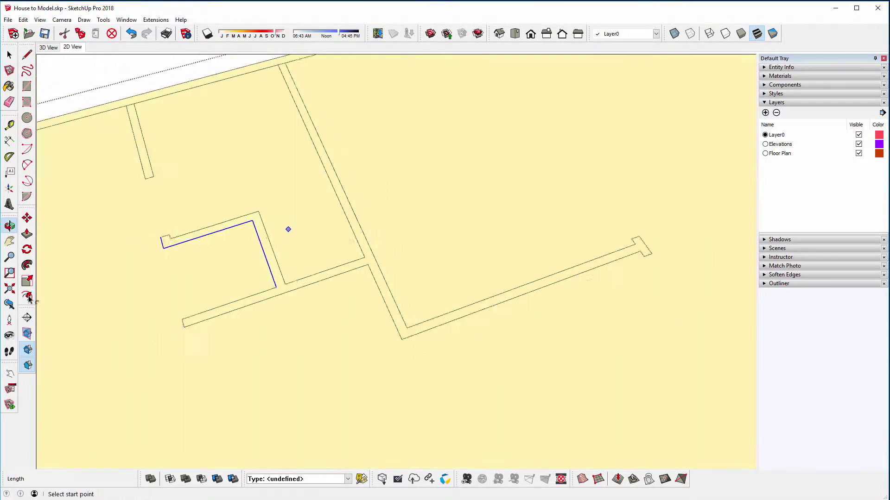
scroll(320, 219, "down", 4)
scroll(325, 227, "up", 5)
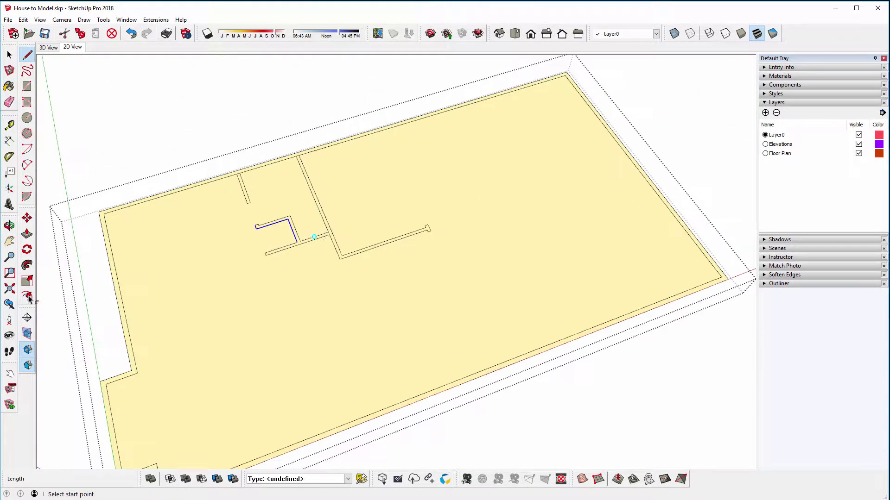
scroll(343, 223, "up", 3)
middle_click_drag(349, 219, 313, 236)
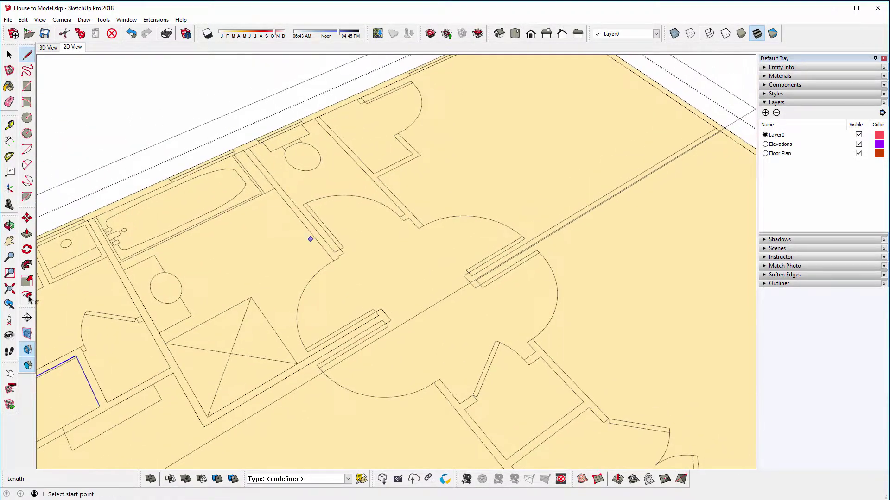
scroll(278, 205, "up", 2)
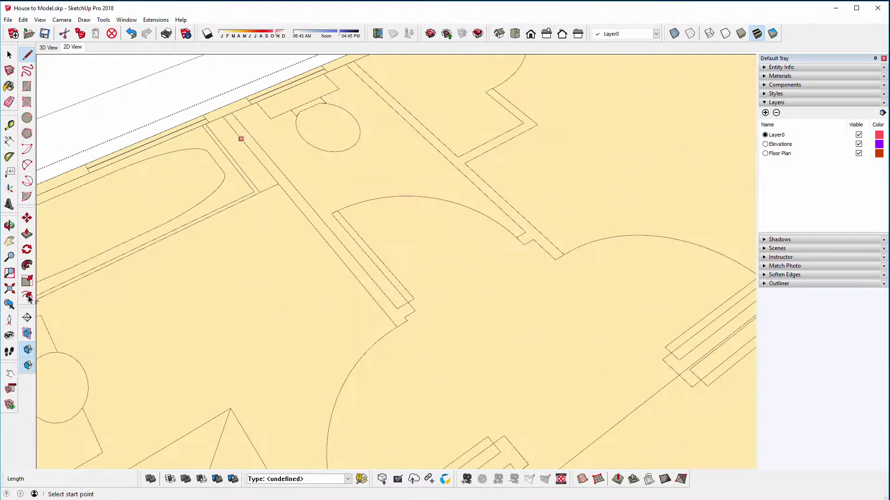
left_click(223, 117)
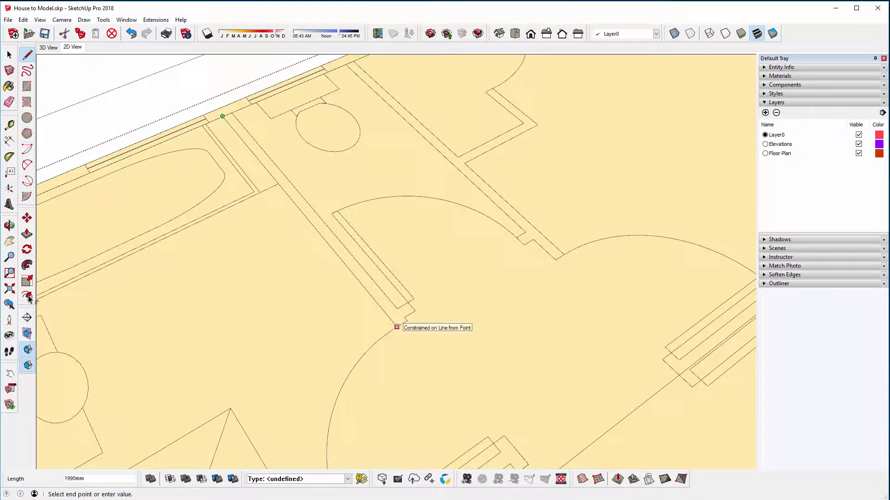
type("9")
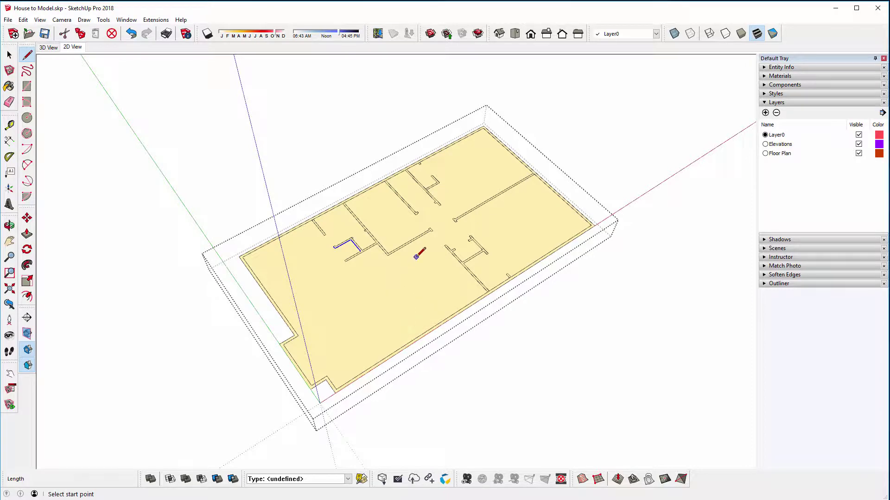
Erase the short edges where the partition wall and the small wall stub meet the front outer wall
scroll(405, 210, "up", 3)
middle_click_drag(365, 299, 363, 300)
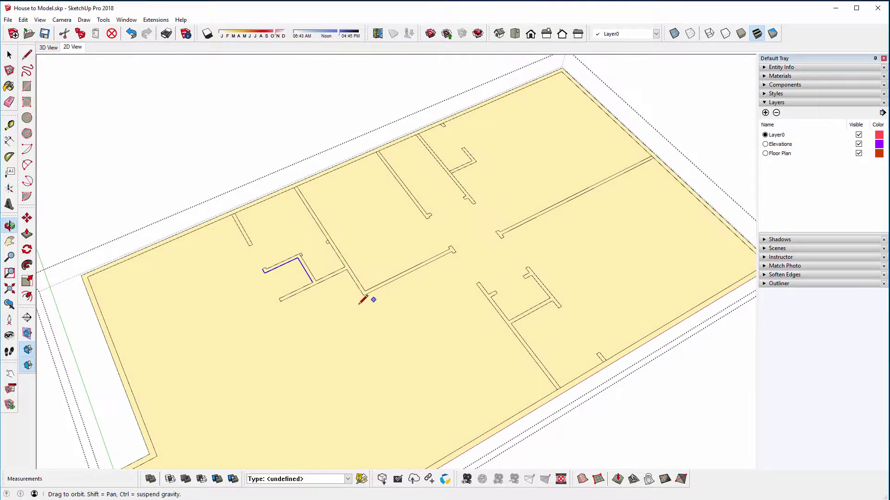
scroll(576, 382, "up", 3)
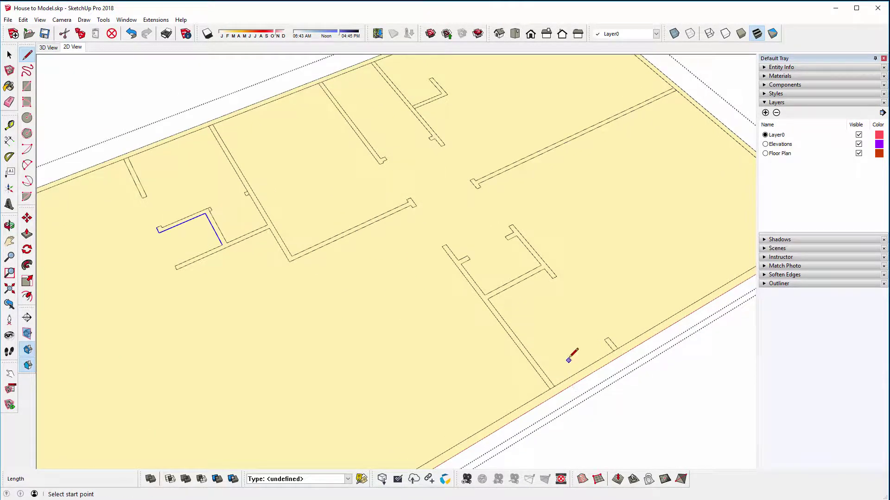
middle_click_drag(572, 353, 426, 348, "shift")
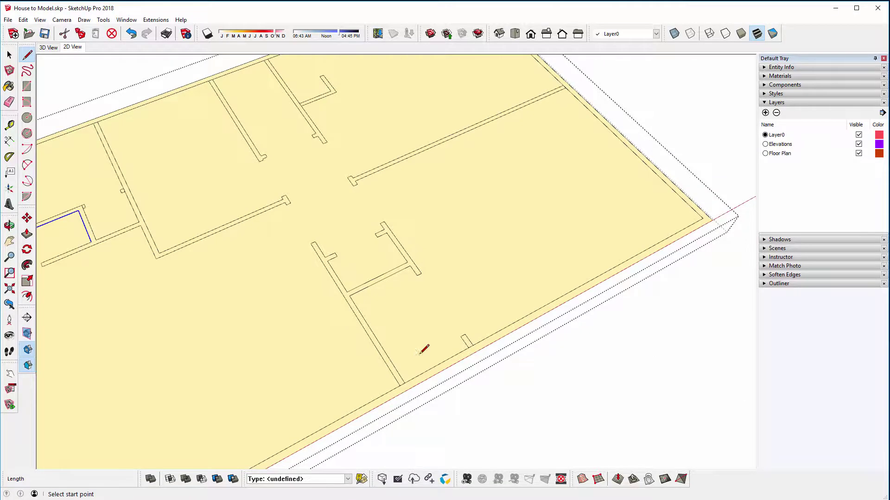
left_click(9, 102)
scroll(404, 382, "up", 3)
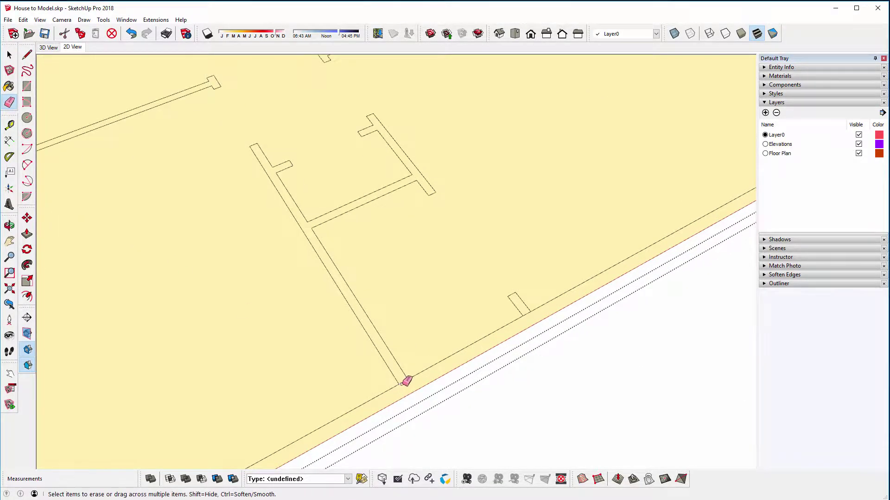
left_click(522, 315)
Erase the short edges where the partition walls and the small stub join the rear outer wall
mouse_move(429, 266)
middle_mouse_down()
mouse_move(435, 232)
mouse_move(329, 312)
middle_mouse_up()
middle_click_drag(292, 285, 465, 299, "shift")
mouse_move(257, 305)
middle_mouse_down("shift")
mouse_move(428, 300)
mouse_move(360, 320)
middle_mouse_up("shift")
scroll(278, 231, "up", 4)
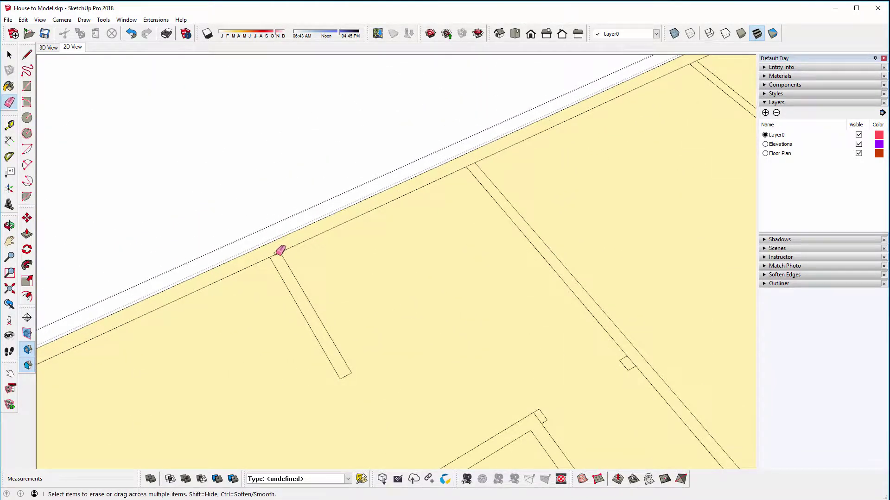
middle_click_drag(477, 163, 224, 343, "shift")
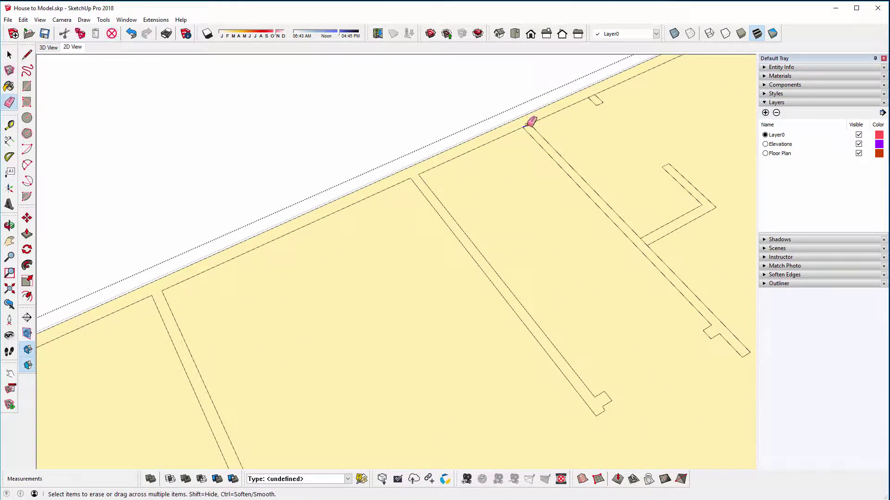
mouse_move(531, 121)
middle_mouse_down()
mouse_move(529, 213)
mouse_move(388, 258)
middle_mouse_up()
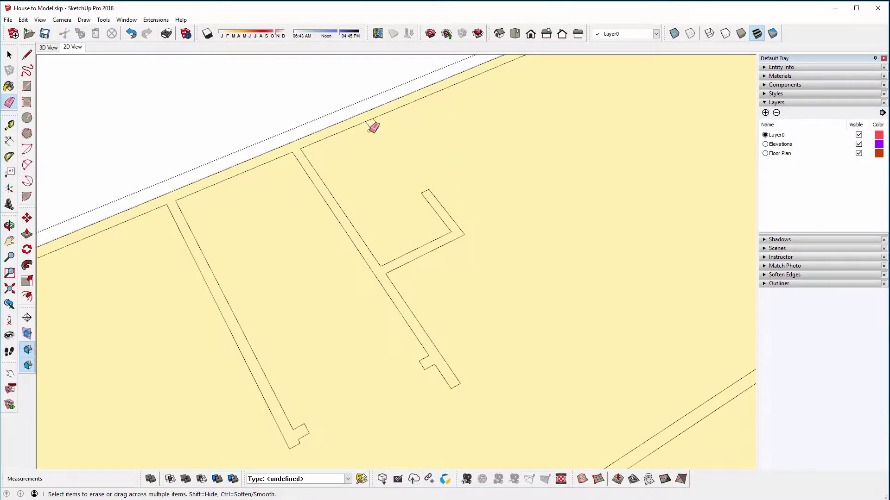
Erase the edges dividing the long partition from the end outer wall and the two small door stubs from their walls
mouse_move(397, 185)
middle_mouse_down()
mouse_move(417, 292)
mouse_move(402, 259)
middle_mouse_up()
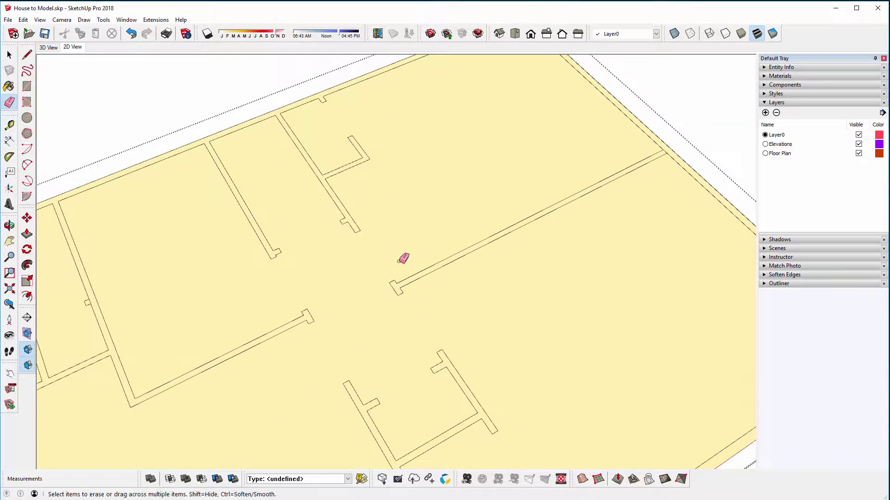
scroll(672, 150, "up", 3)
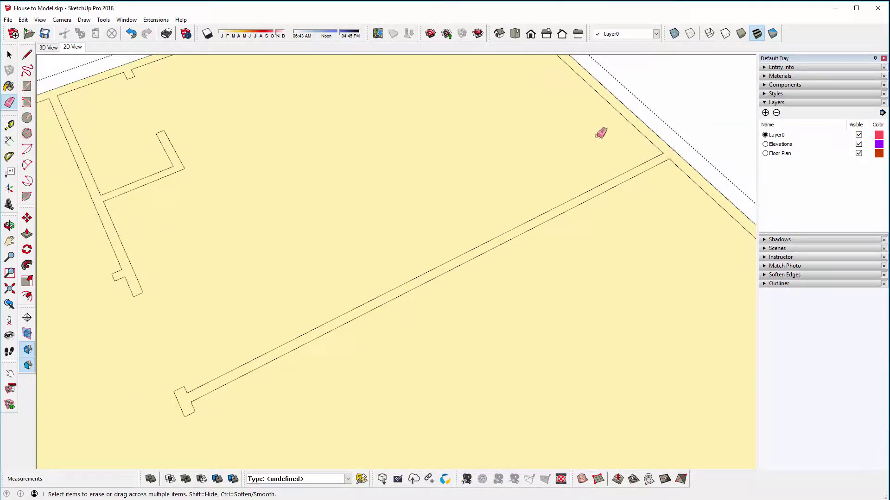
scroll(600, 133, "down", 3)
mouse_move(369, 336)
middle_mouse_down()
mouse_move(529, 259)
mouse_move(543, 220)
mouse_move(494, 282)
mouse_move(457, 310)
middle_mouse_up()
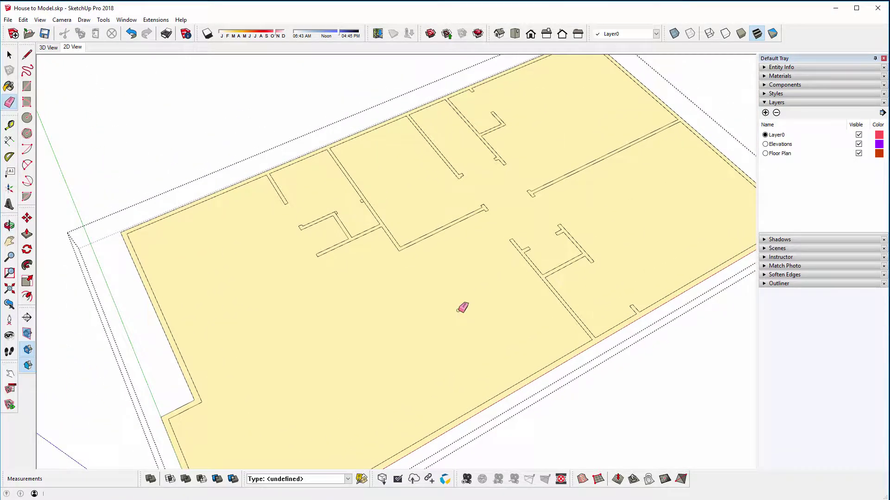
scroll(361, 194, "up", 10)
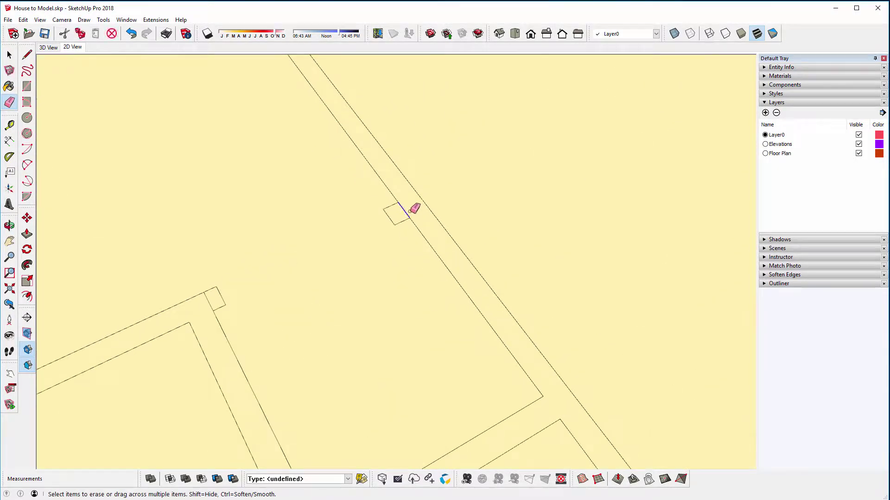
scroll(262, 222, "down", 10)
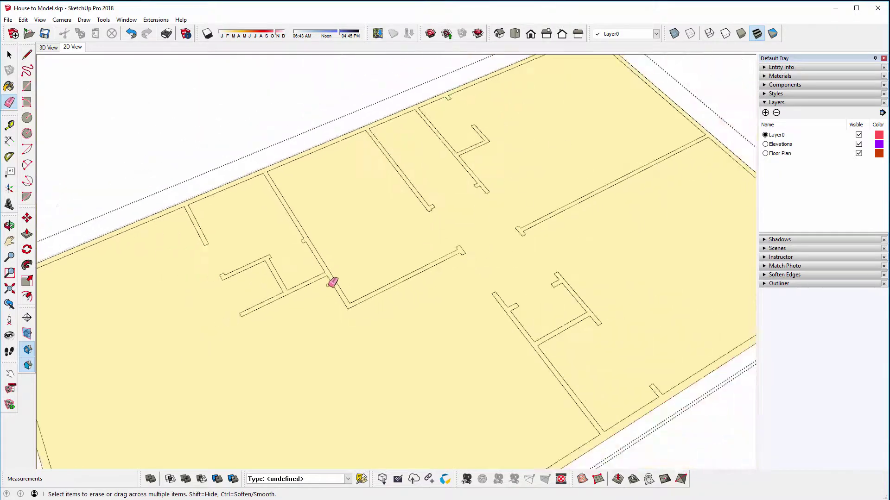
Delete the room floor face enclosed by the outer and partition walls
scroll(366, 288, "down", 4)
middle_click_drag(383, 300, 388, 252)
key("space")
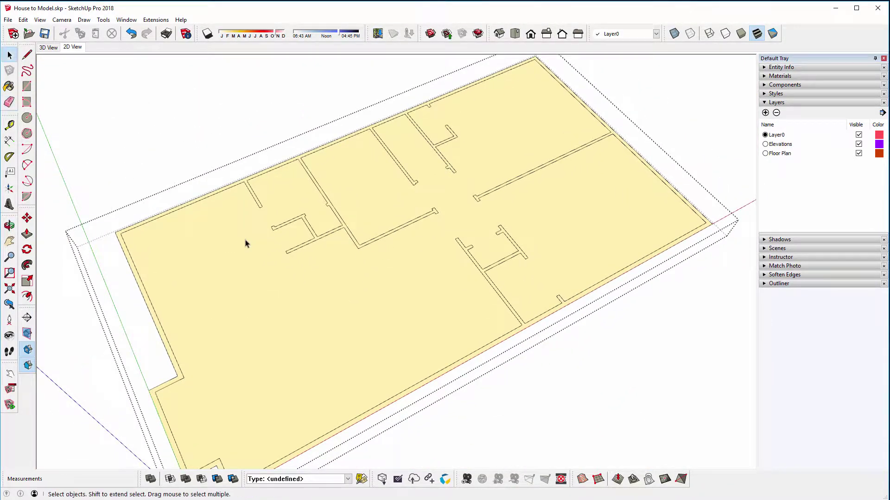
left_click(246, 244)
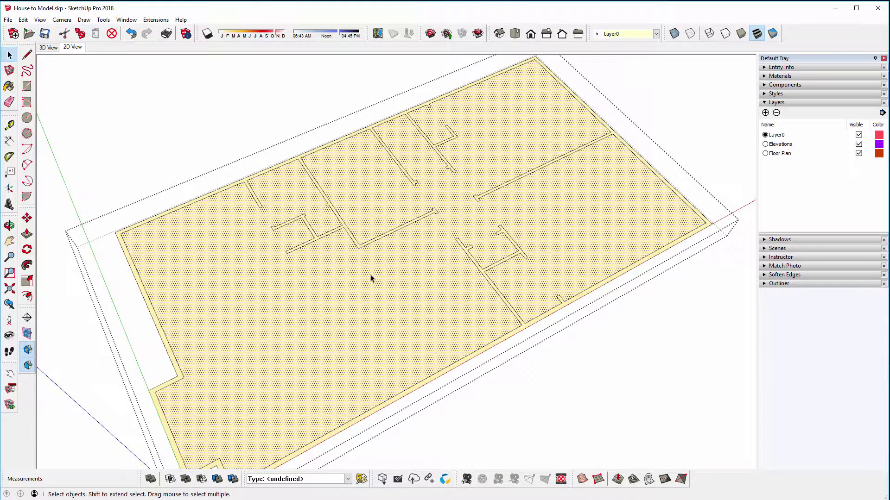
scroll(370, 278, "down", 3)
left_click(112, 34)
mouse_move(306, 294)
middle_mouse_down()
mouse_move(306, 243)
mouse_move(288, 310)
mouse_move(326, 284)
mouse_move(325, 266)
middle_mouse_up()
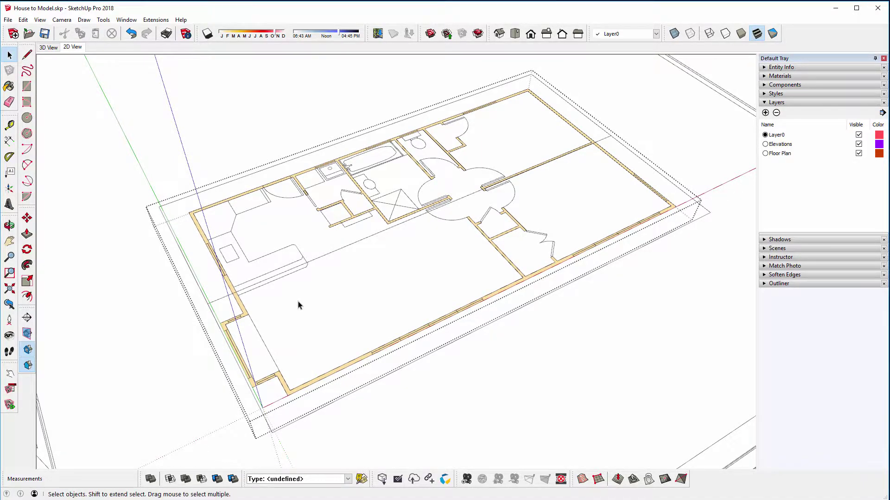
middle_click_drag(298, 305, 447, 282)
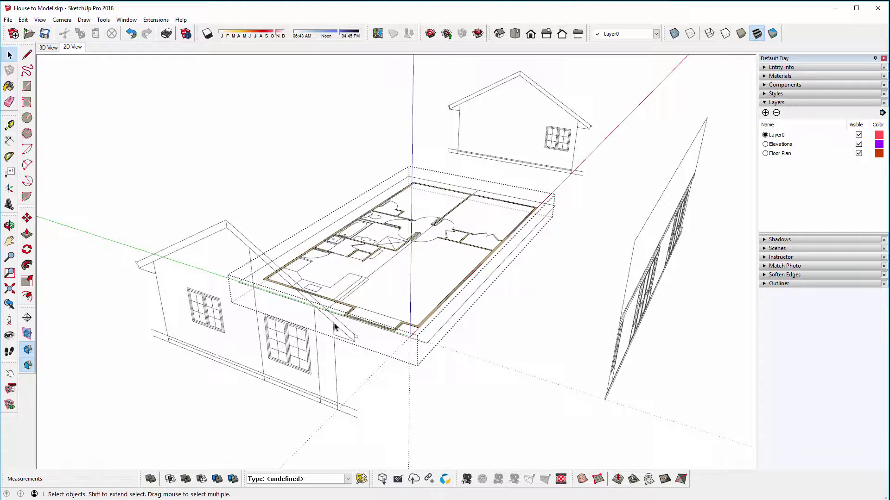
Extrude the outer and partition wall faces up about 2675 mm to the wall height on the elevation and close the group
key("p")
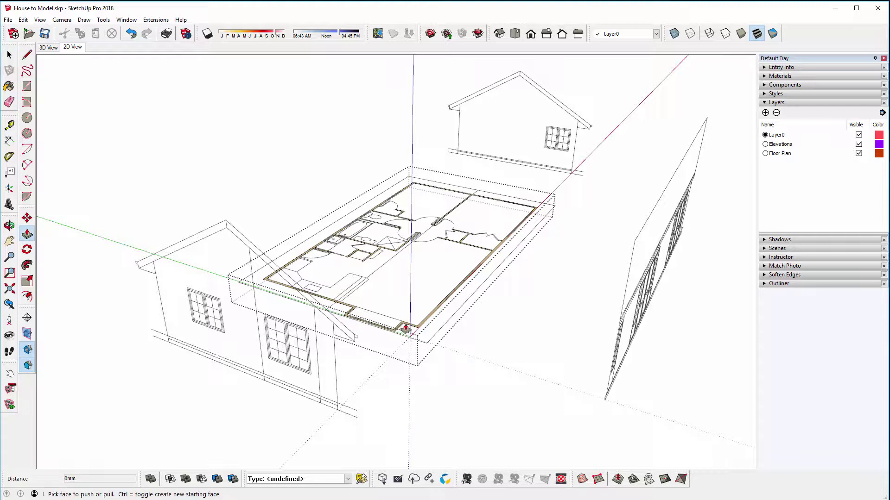
left_click_drag(403, 328, 327, 337)
scroll(341, 308, "up", 3)
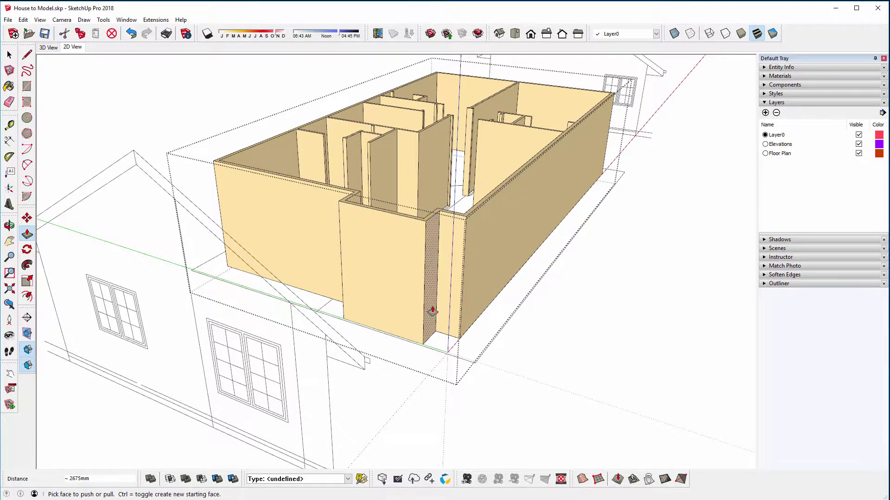
middle_click_drag(431, 311, 359, 308)
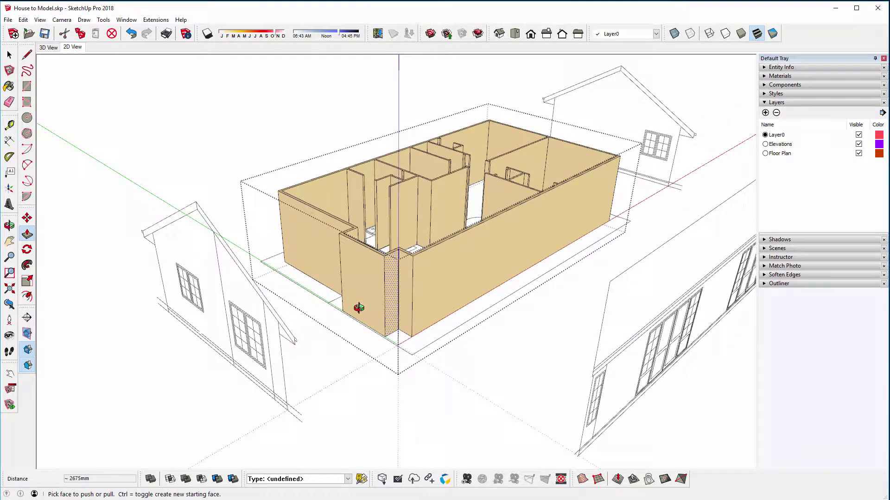
key("space")
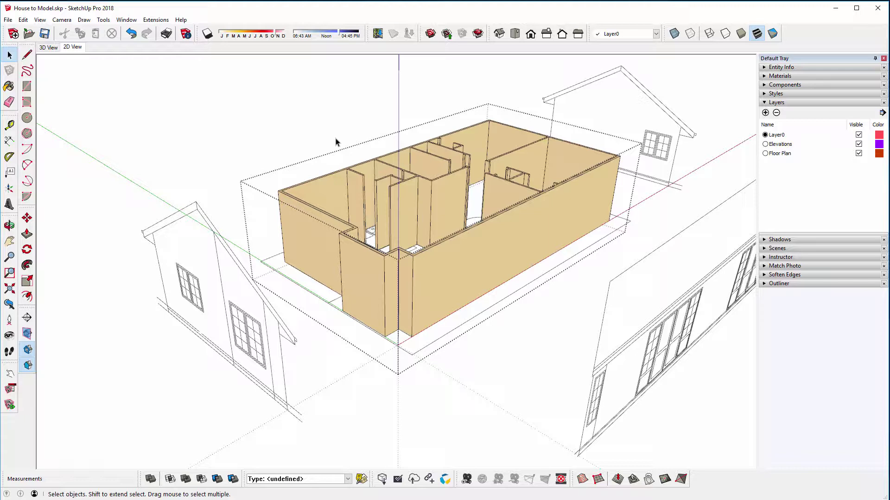
left_click(336, 142)
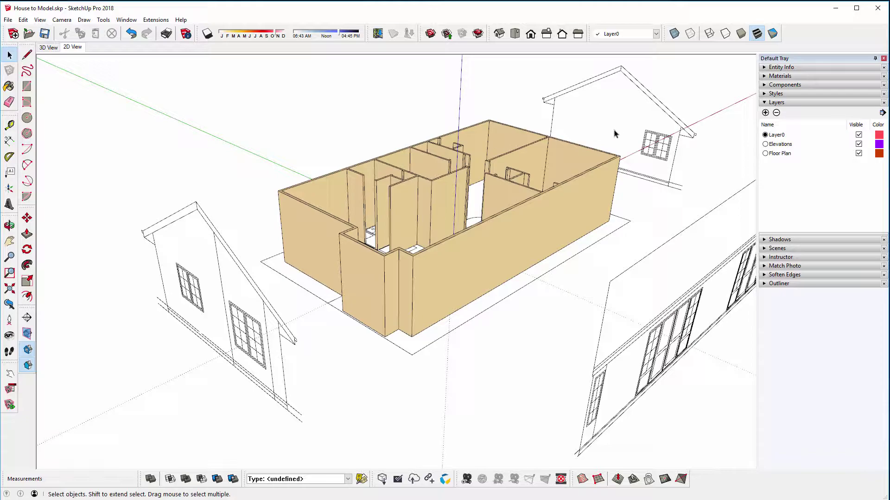
Trace the gable roof profile on the end elevation from the eave to the ridge, the opposite eave and back along the underside
middle_click_drag(645, 139, 278, 190)
scroll(423, 298, "up", 3)
middle_click_drag(423, 298, 354, 300)
key("l")
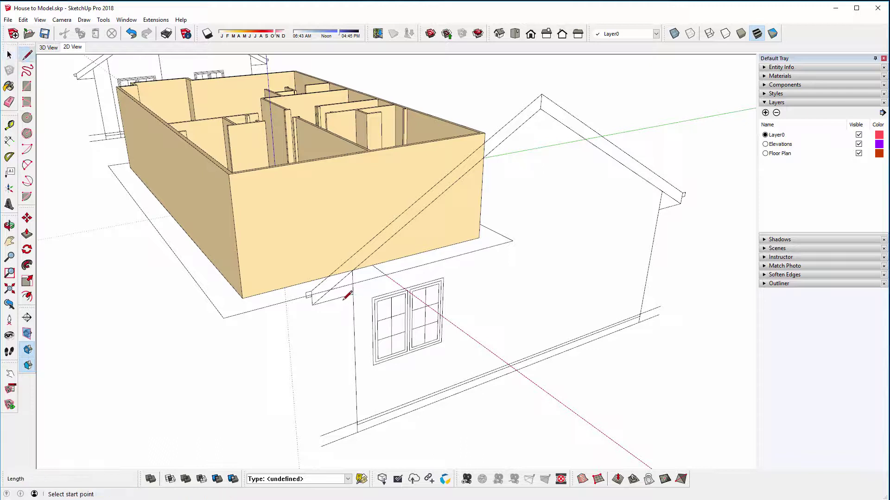
left_click(312, 305)
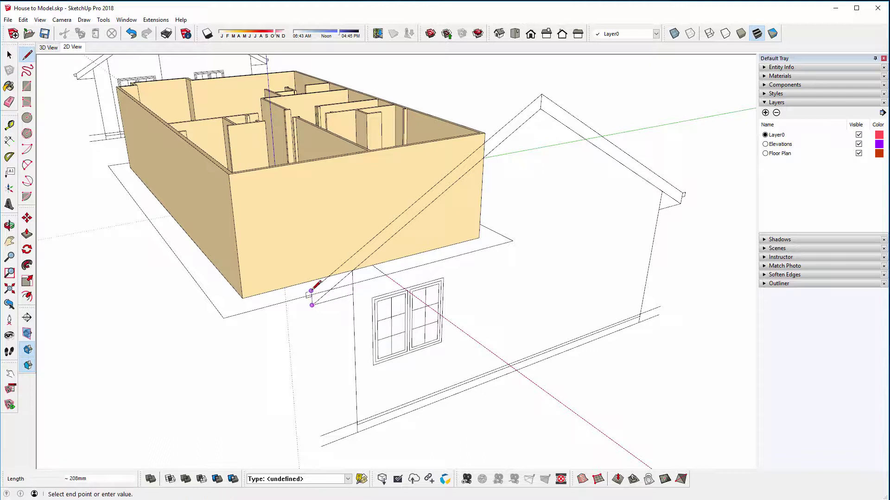
left_click(541, 94)
left_click(682, 193)
left_click(540, 109)
left_click(312, 304)
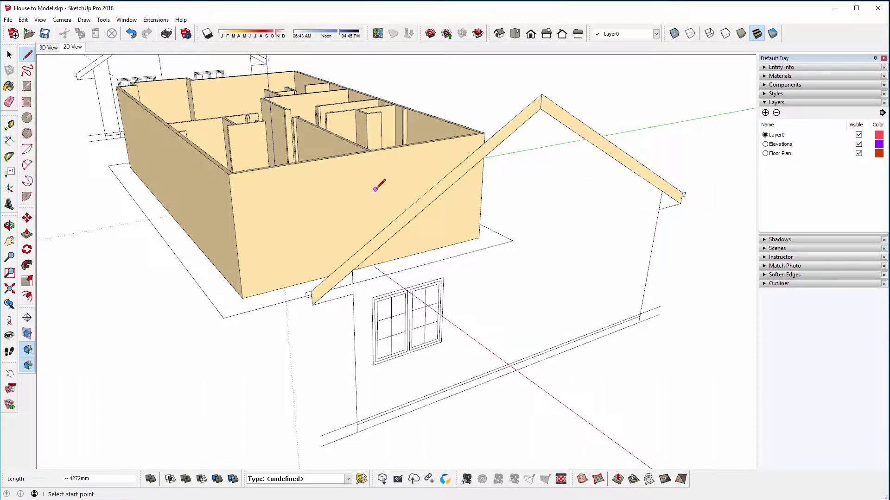
key("space")
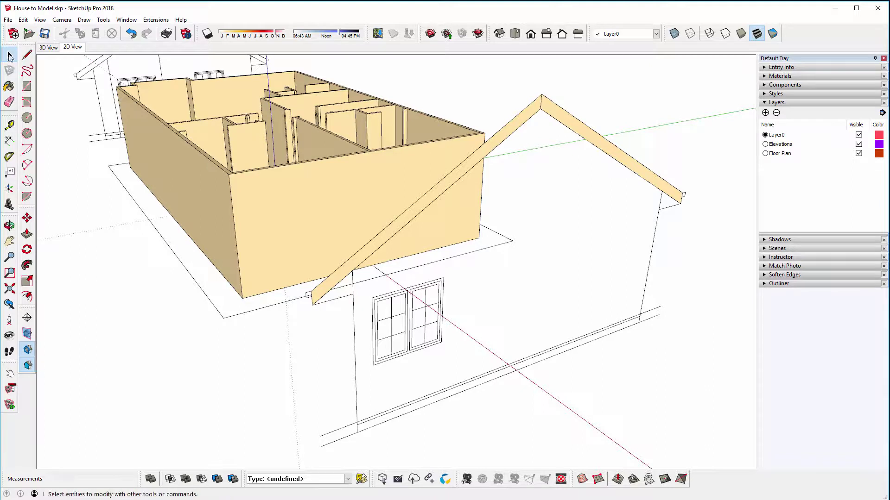
Group the traced gable roof face with its edges
double_click(509, 131)
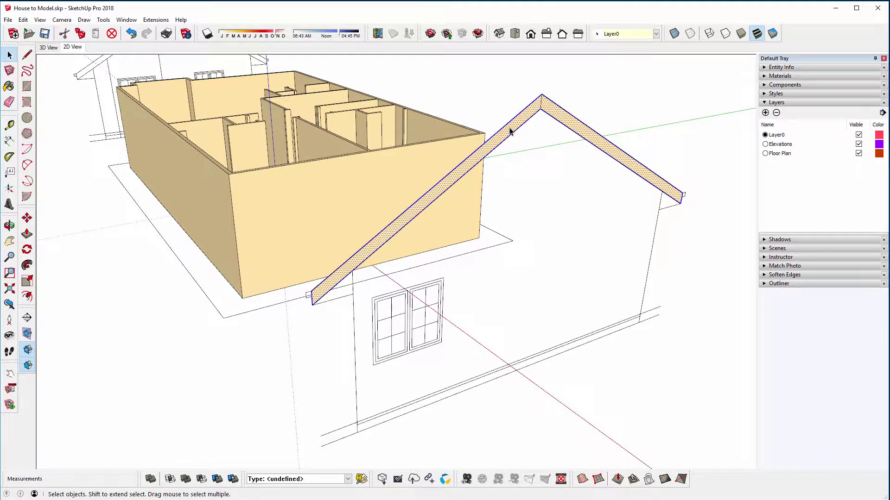
right_click(510, 131)
left_click(527, 208)
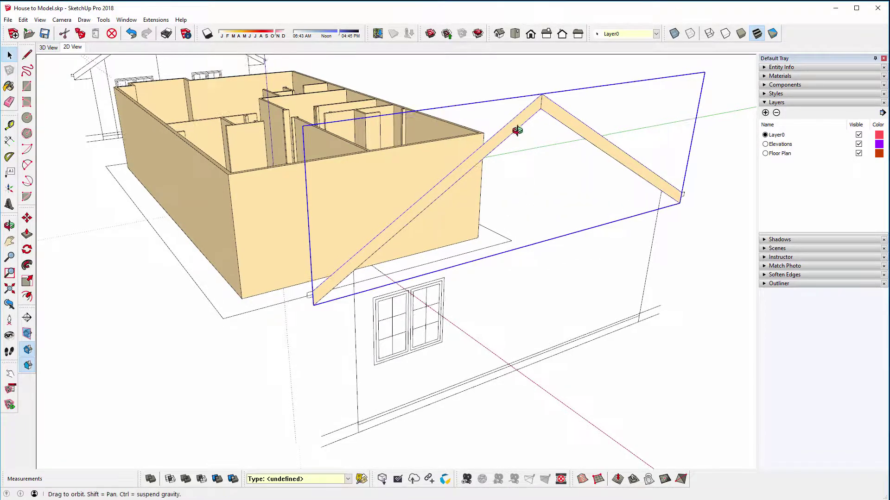
middle_click_drag(516, 129, 542, 137)
left_click(413, 178)
left_click(560, 117)
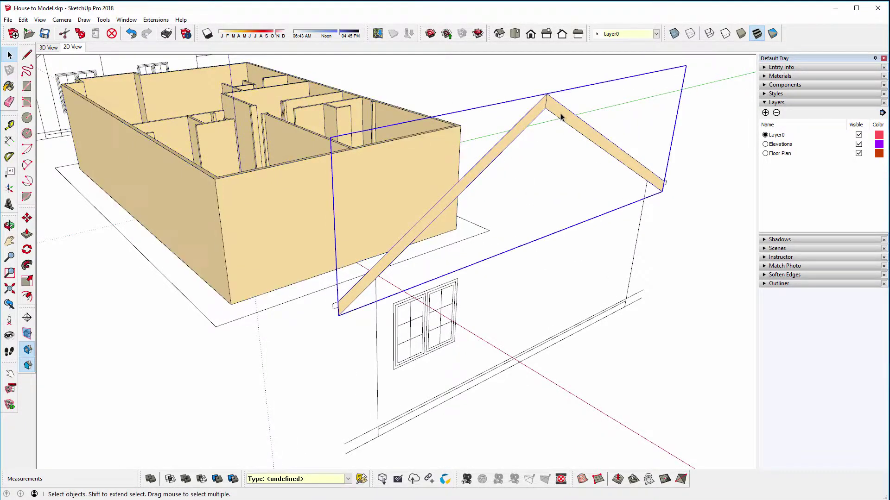
Add two layers named Walls and Roof and save the model
left_click(765, 113)
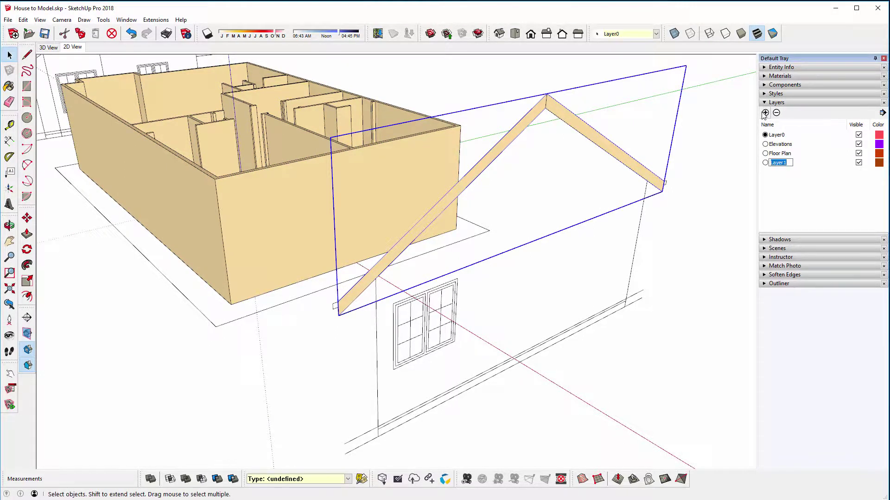
type("Walls")
key("Return")
left_click(765, 112)
type("Roof")
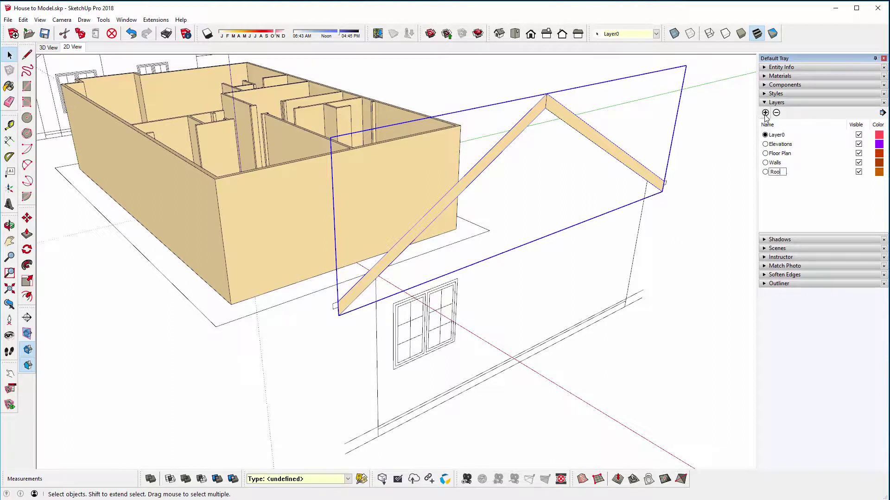
left_click(44, 33)
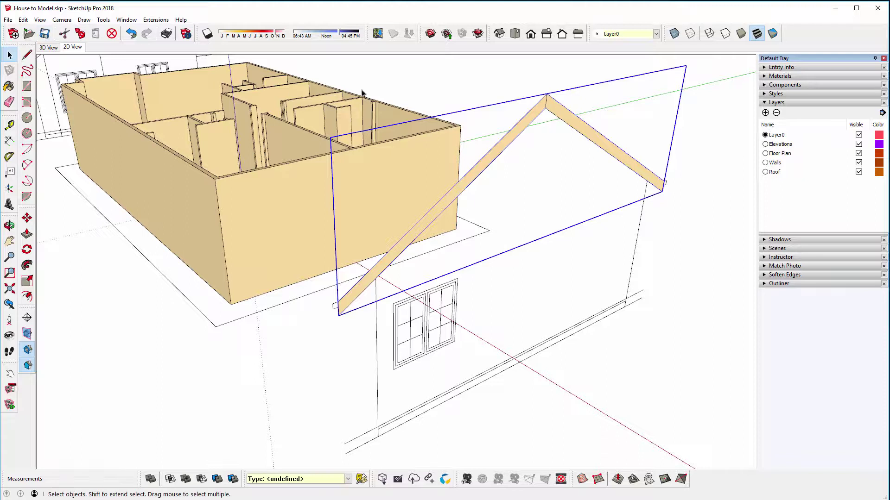
Assign the roof profile group to the Roof layer and the extruded walls group to the Walls layer
left_click(622, 35)
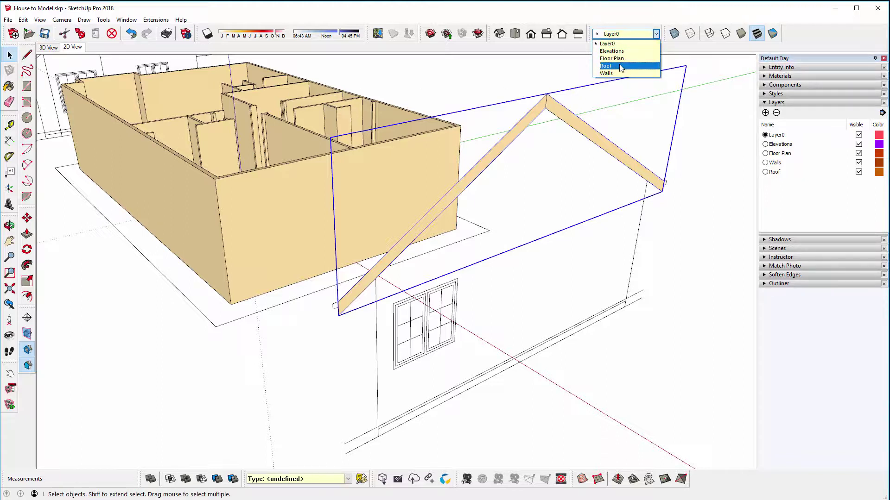
left_click(622, 68)
left_click(433, 138)
left_click(611, 36)
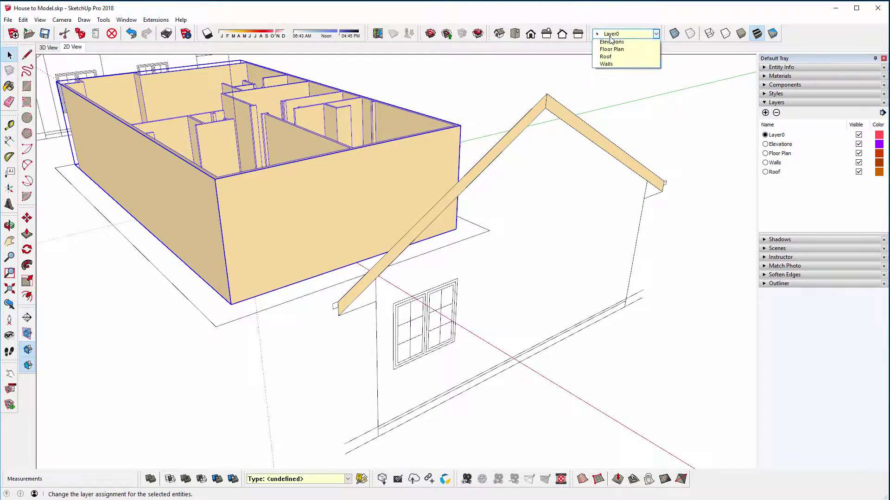
left_click(611, 73)
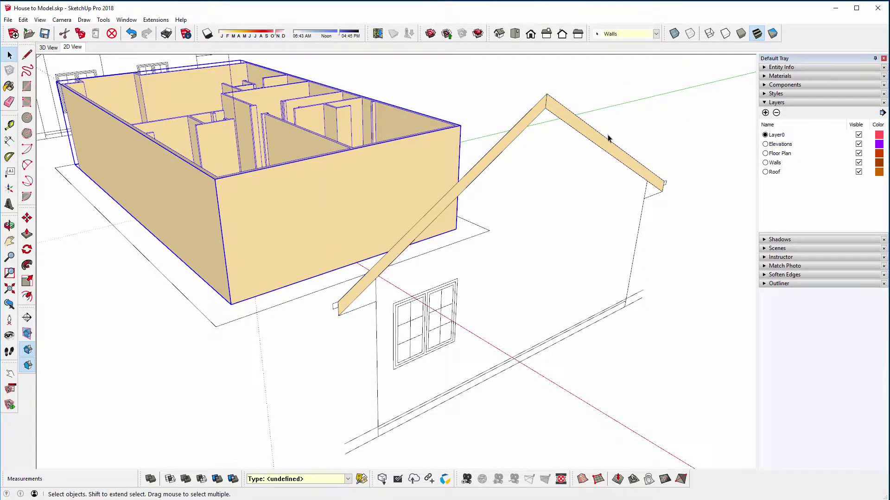
Draw two short connected test edges beside the house inside the walls group, the second about 909 mm long, and close the group
middle_click_drag(609, 138, 498, 202)
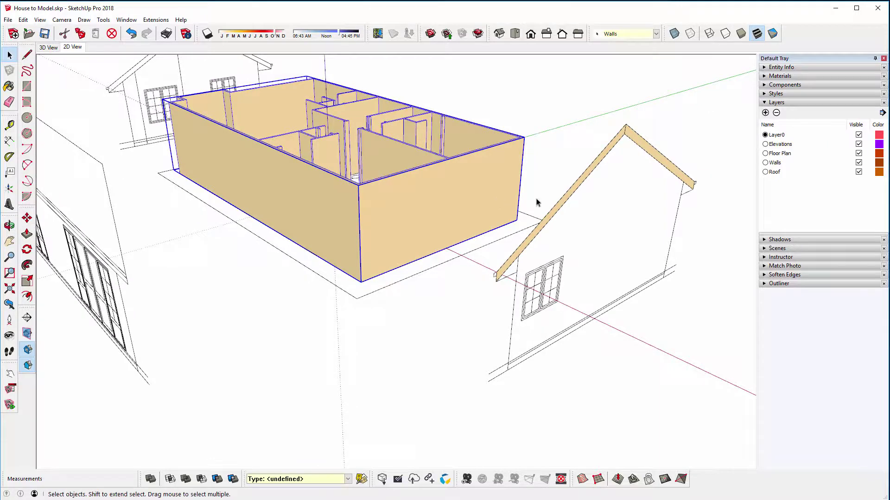
double_click(493, 196)
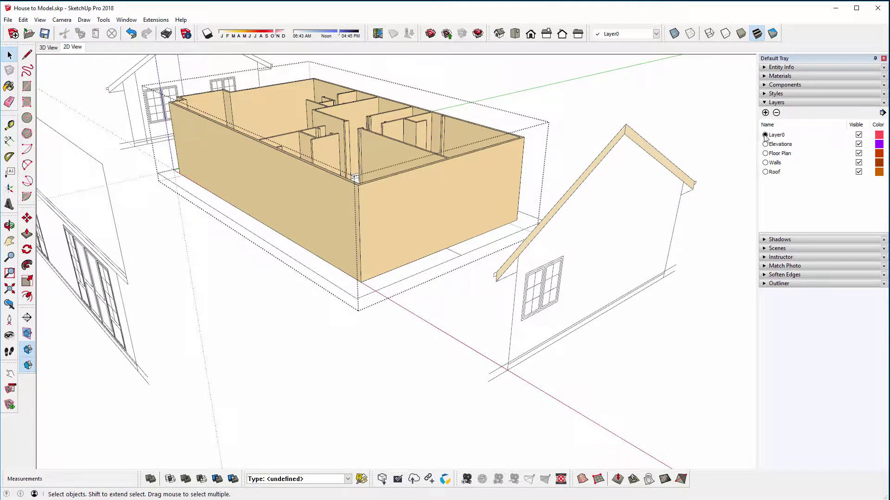
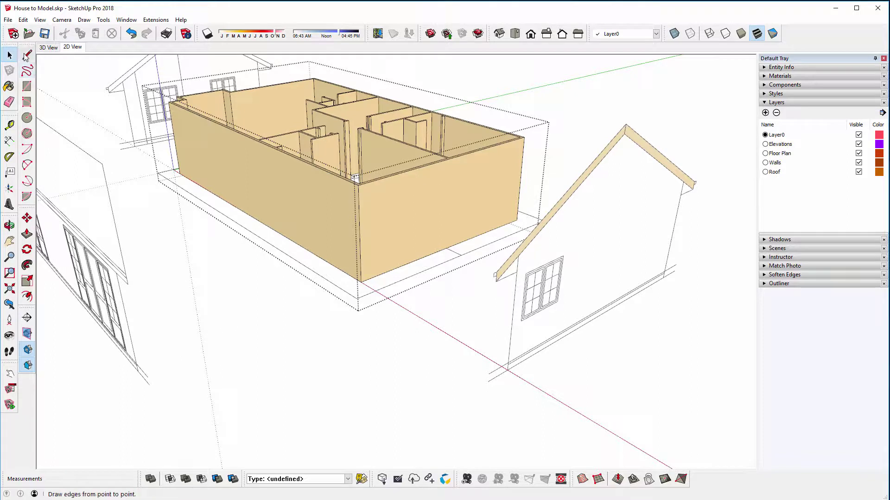
left_click(27, 55)
left_click(270, 257)
left_click(239, 267)
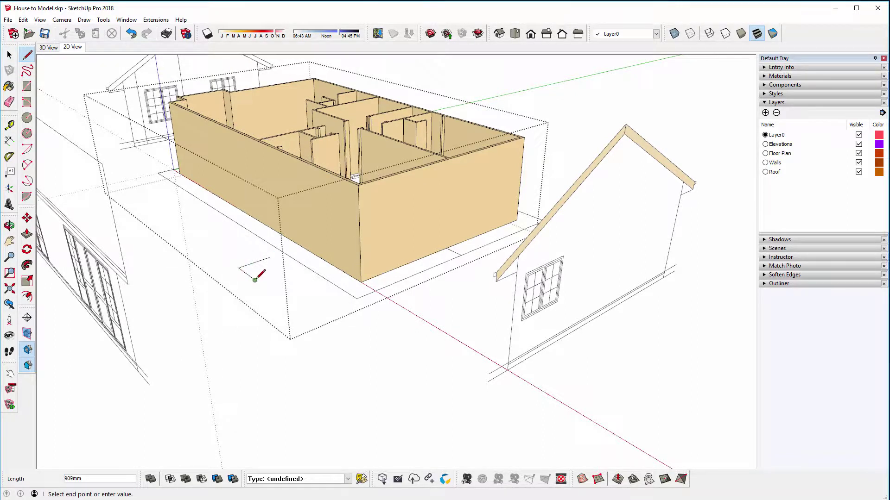
left_click(254, 280)
key("space")
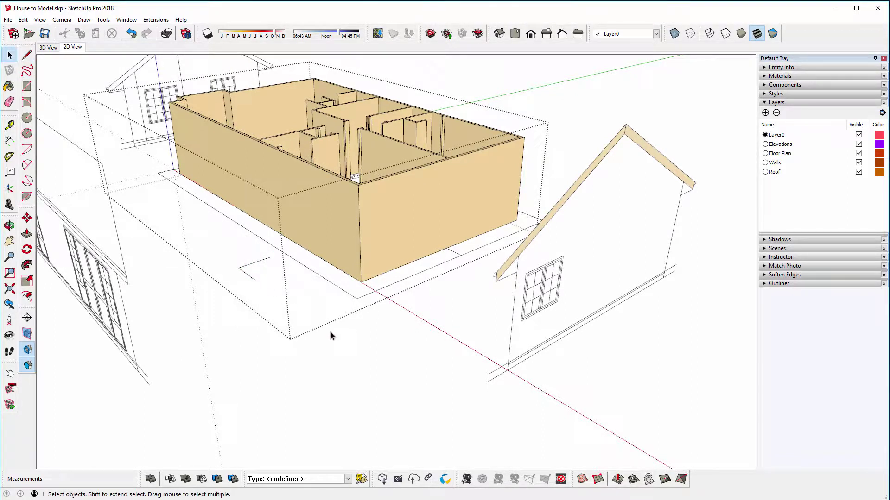
left_click(383, 367)
Check the walls group's layer assignment by hiding the Walls layer and showing it again
left_click(352, 244)
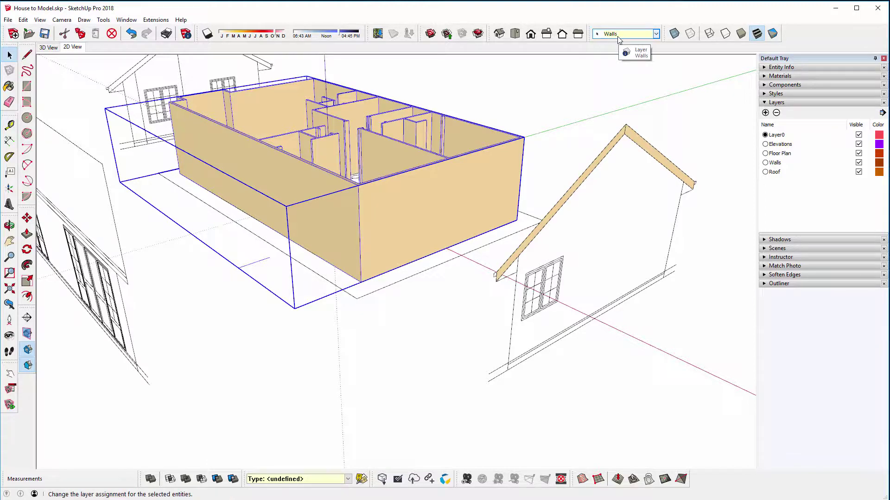
left_click(859, 162)
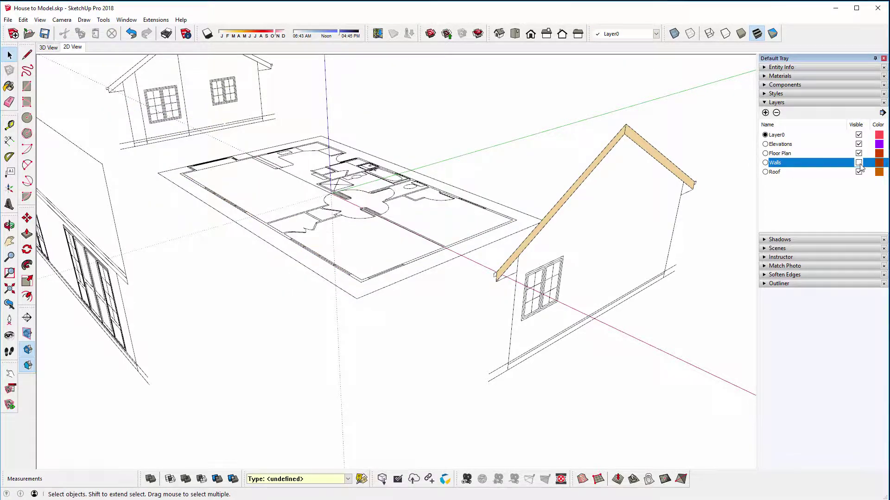
left_click(859, 163)
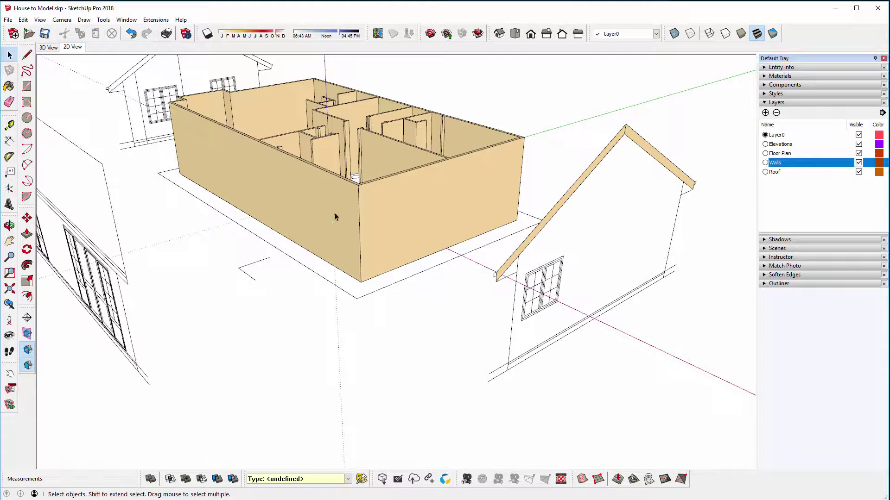
Delete the two test edges beside the house from the walls group and close the group
double_click(309, 245)
left_click_drag(252, 285, 184, 218)
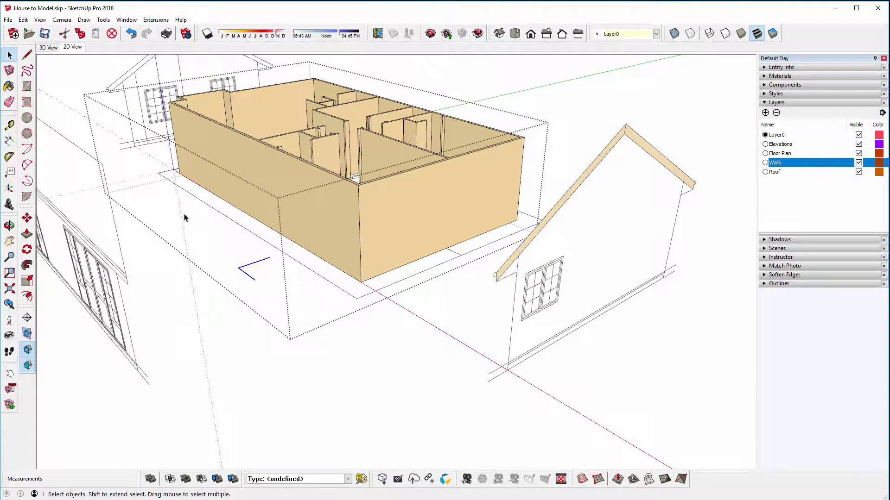
left_click(111, 34)
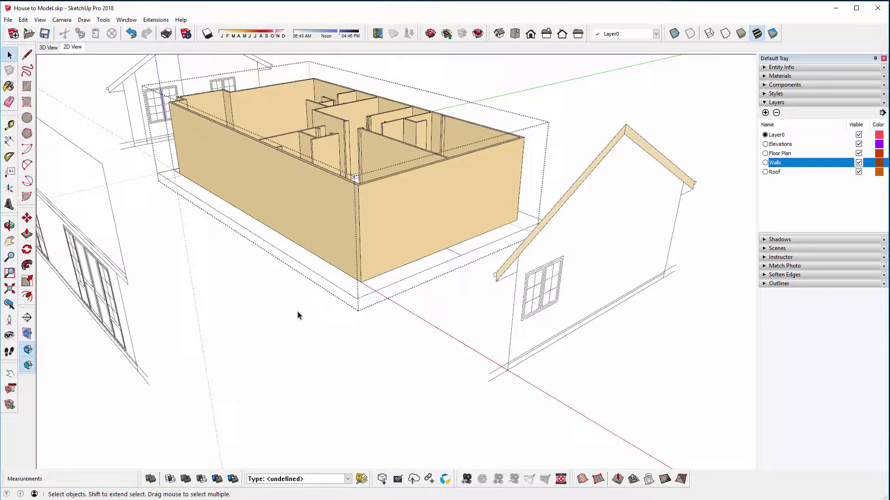
left_click(299, 317)
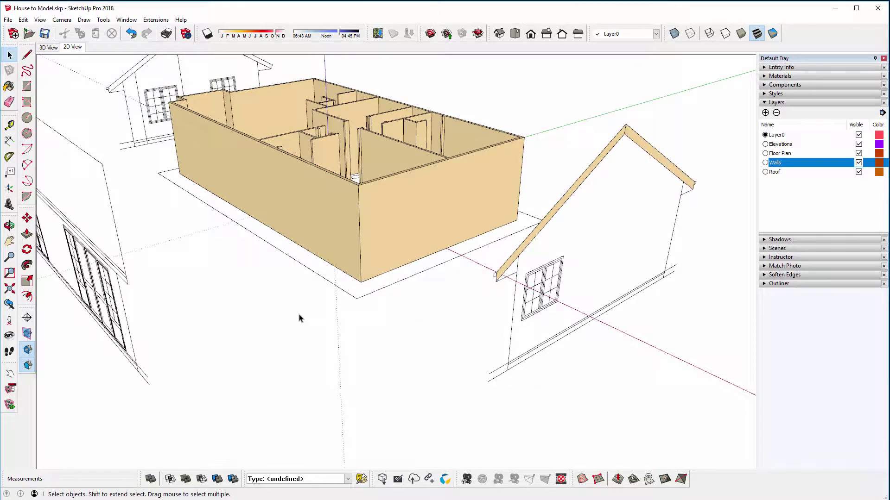
Inside the roof group, extrude the gable profile about 16582 mm to the far corner of the floor plan's roof outline
double_click(630, 134)
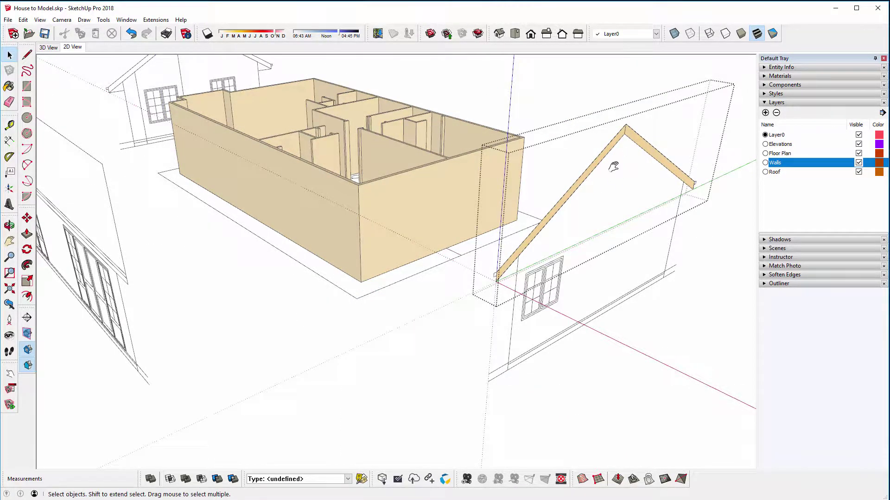
middle_click_drag(613, 166, 576, 166, "shift")
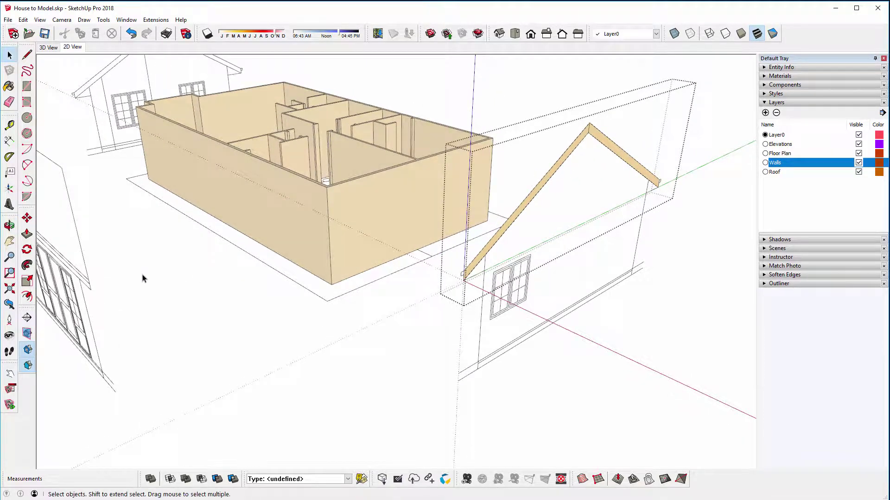
left_click(26, 234)
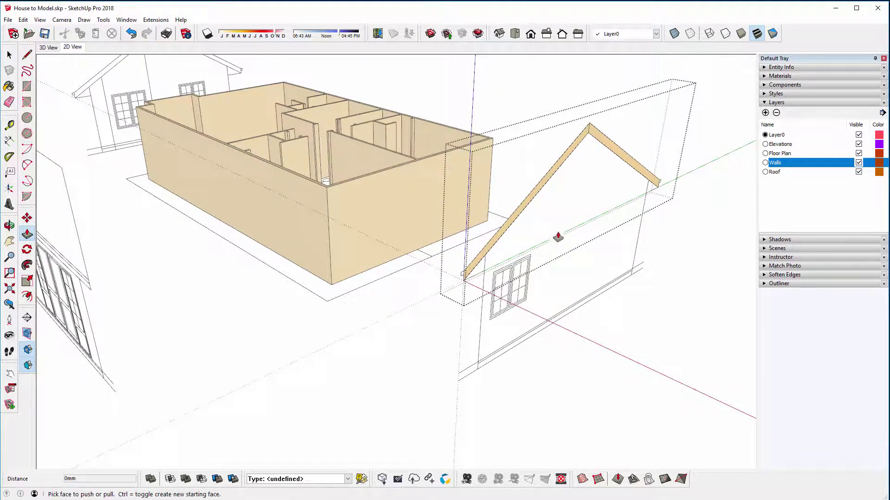
left_click_drag(521, 215, 126, 186)
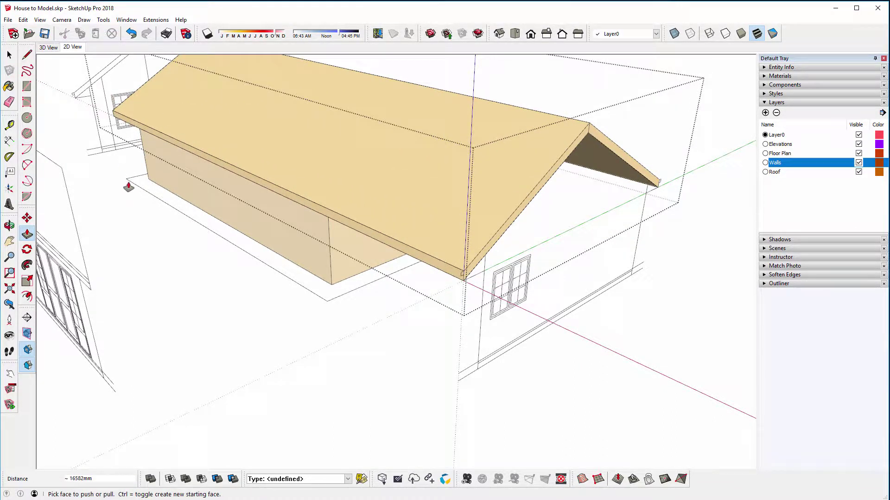
Push the roof's near gable end back to the near corner of the floor plan's roof outline
left_click(468, 277)
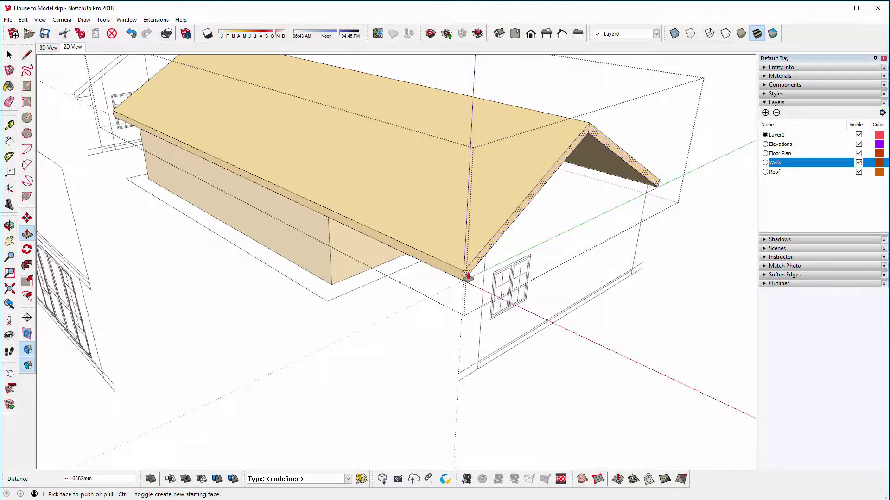
left_click(328, 306)
middle_click_drag(312, 223, 358, 235)
mouse_move(318, 264)
middle_mouse_down()
mouse_move(576, 246)
mouse_move(415, 256)
mouse_move(385, 273)
mouse_move(359, 274)
mouse_move(284, 240)
mouse_move(312, 256)
middle_mouse_up()
key("space")
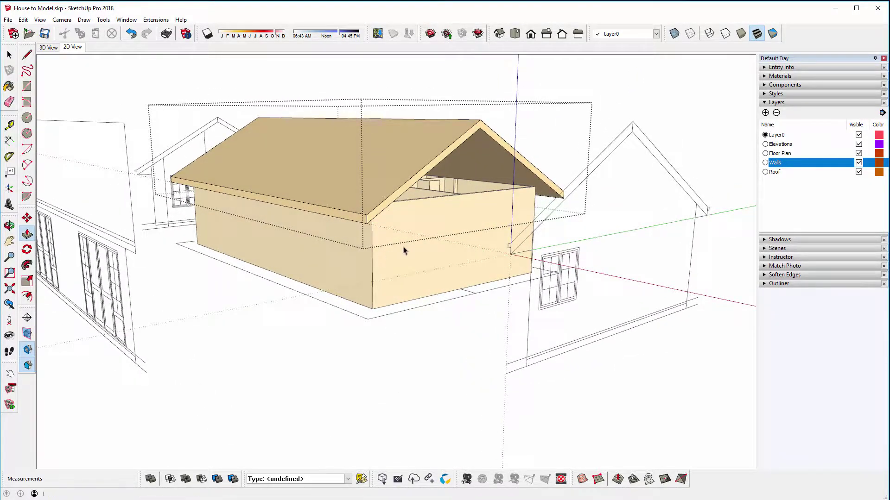
Open the walls group and draw 90 mm lines across the wall top at both corners of the stepped end wall
scroll(417, 232, "up", 3)
middle_click_drag(437, 240, 384, 254)
scroll(355, 244, "down", 3)
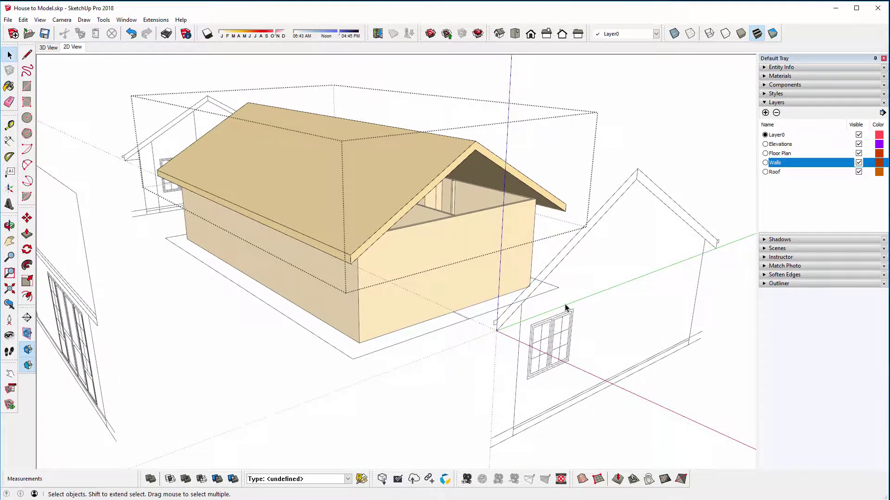
middle_click_drag(356, 288, 408, 318)
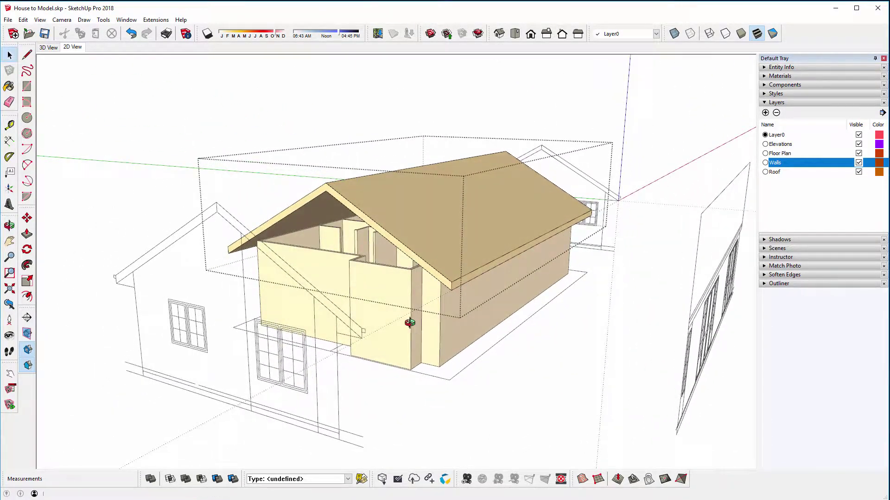
double_click(317, 267)
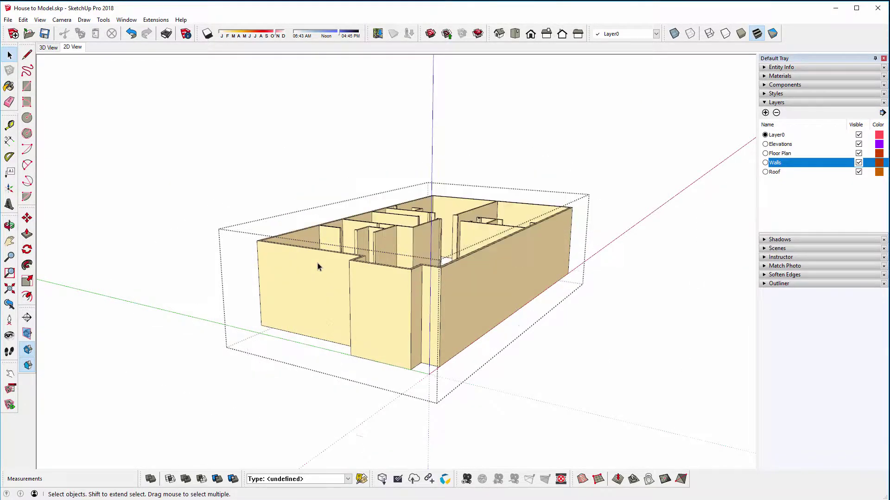
middle_click_drag(320, 268, 408, 312)
scroll(427, 312, "up", 5)
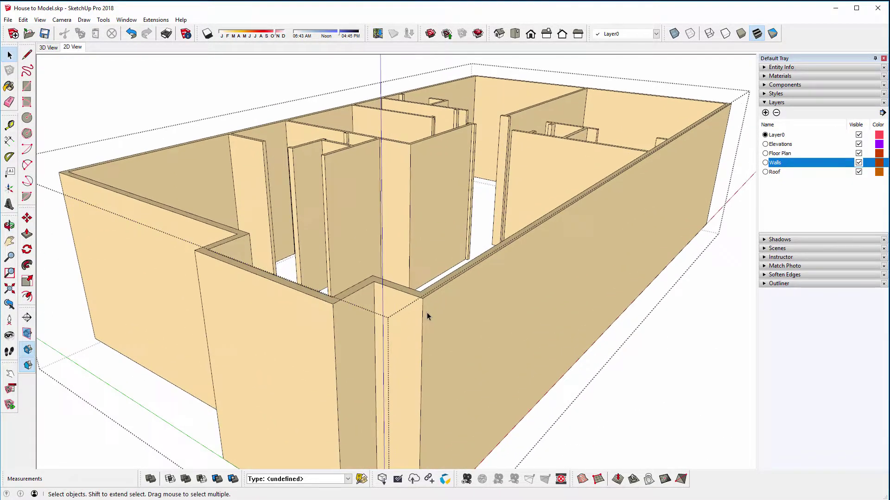
scroll(407, 318, "up", 3)
key("l")
left_click(402, 330)
left_click(410, 333)
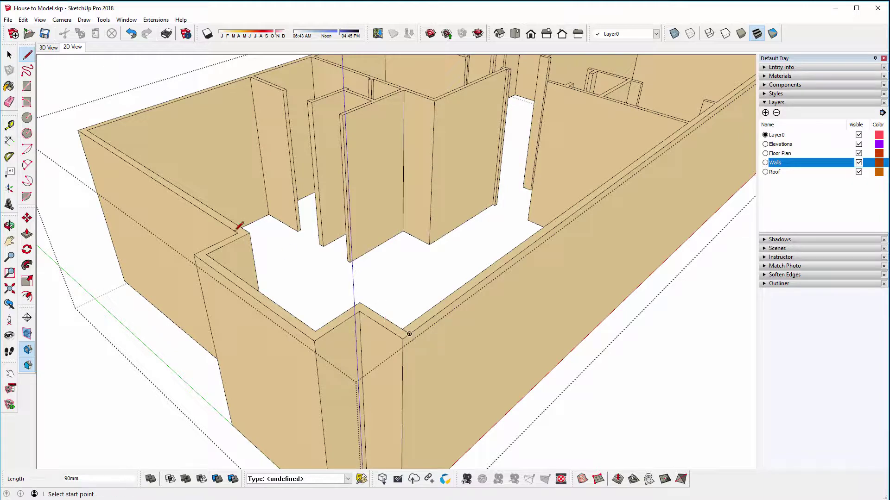
scroll(82, 123, "up", 2)
left_click(85, 129)
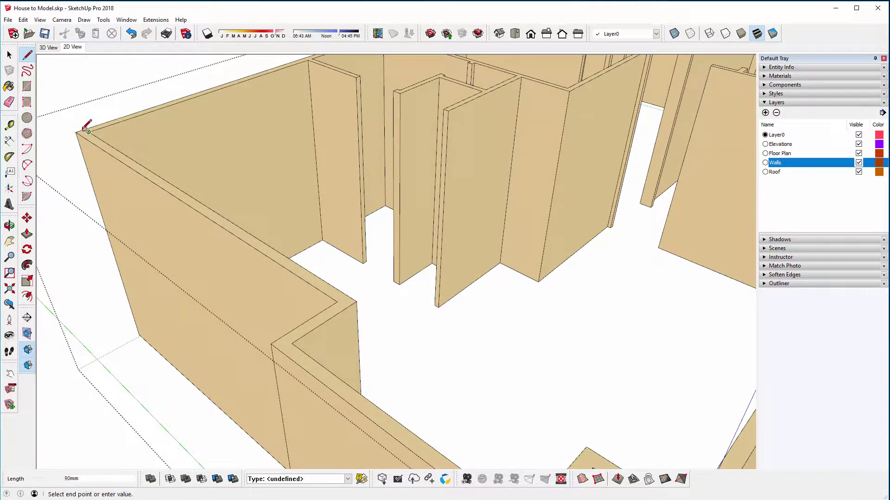
left_click(85, 128)
scroll(232, 254, "down", 5)
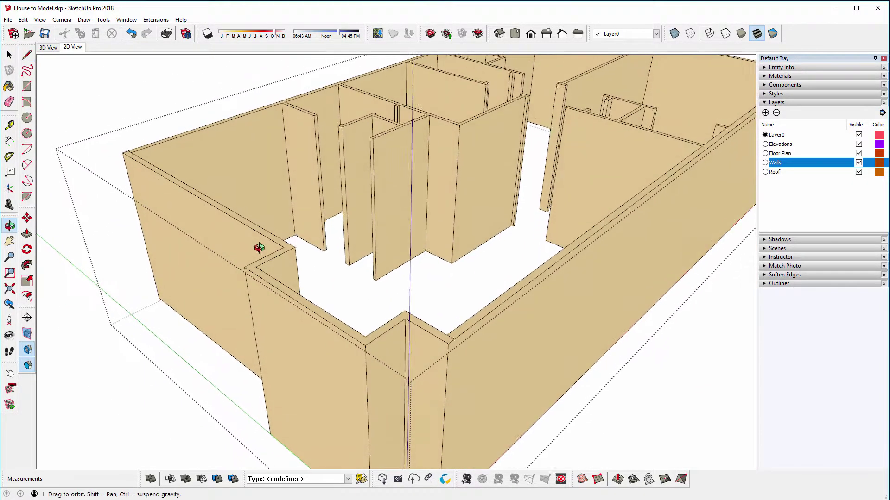
Push/Pull the top of the stepped end wall up about 2546 mm, above the roof ridge
key("p")
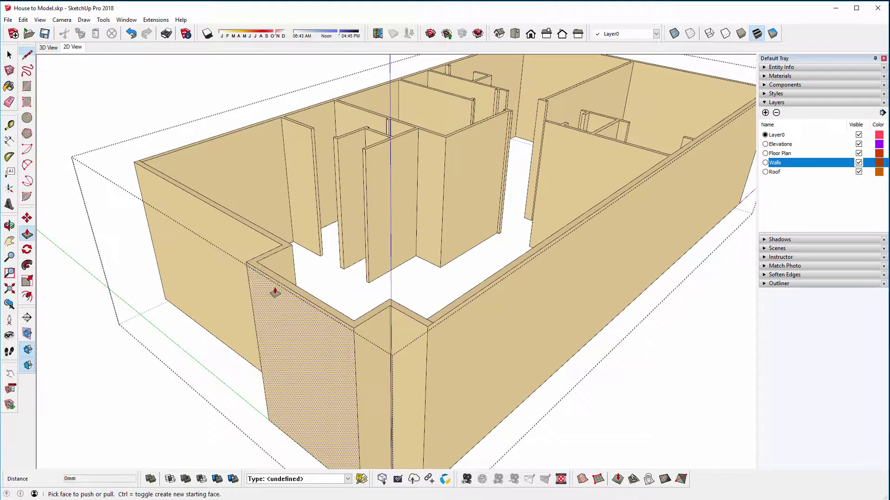
left_click(277, 280)
scroll(273, 269, "down", 3)
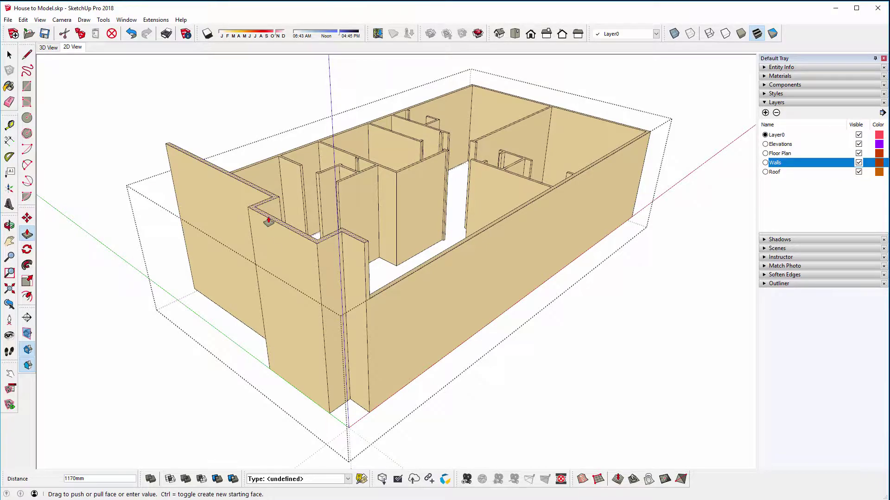
left_click(237, 149)
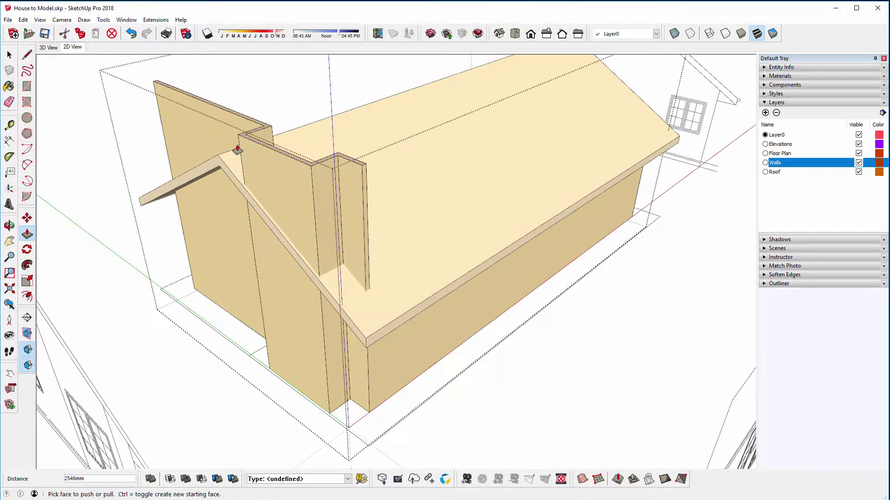
middle_click_drag(531, 205, 135, 200)
middle_click_drag(504, 321, 215, 223)
key("ctrl+z")
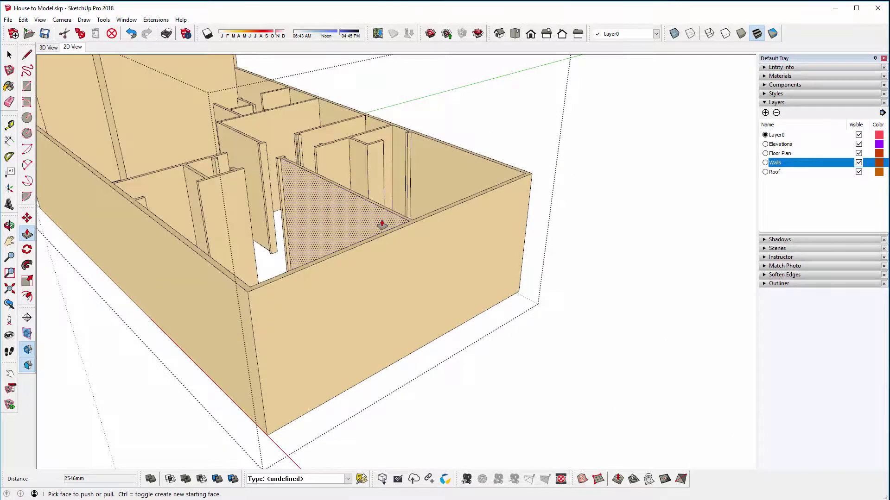
Draw 90 mm lines across the wall top at both corners of the opposite, straight end wall
key("l")
scroll(331, 243, "up", 5)
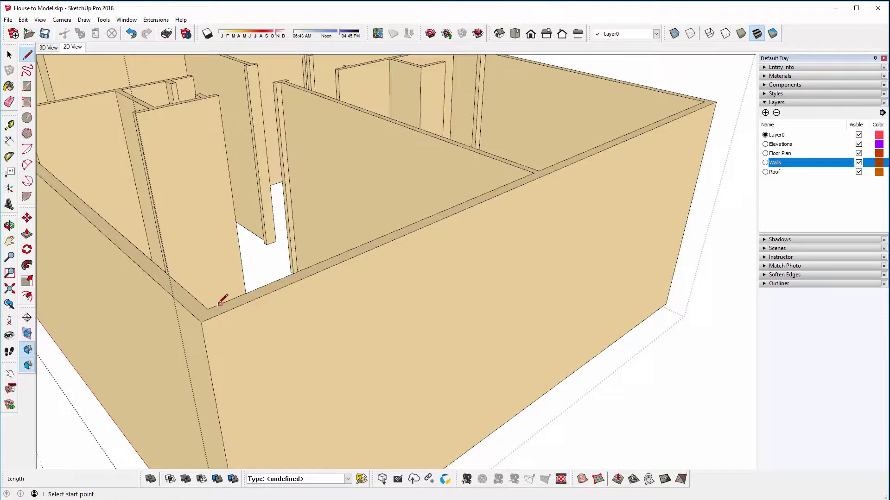
left_click(200, 313)
left_click(199, 313)
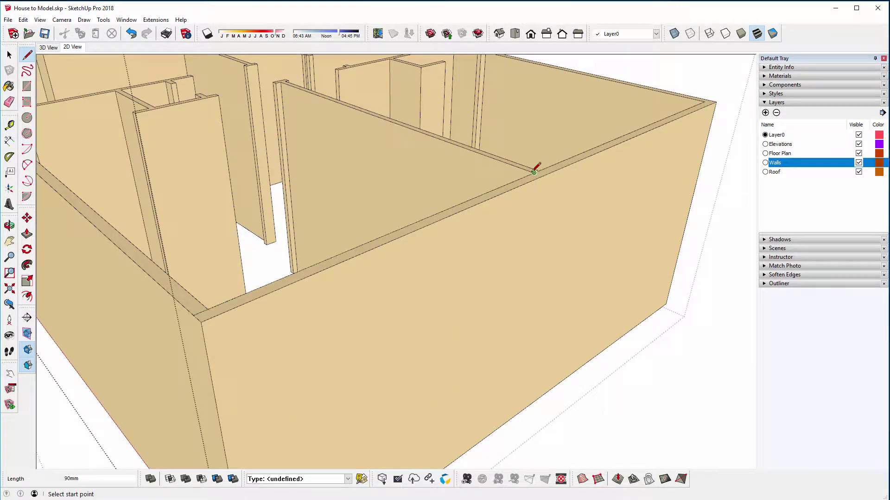
middle_click_drag(554, 163, 459, 224)
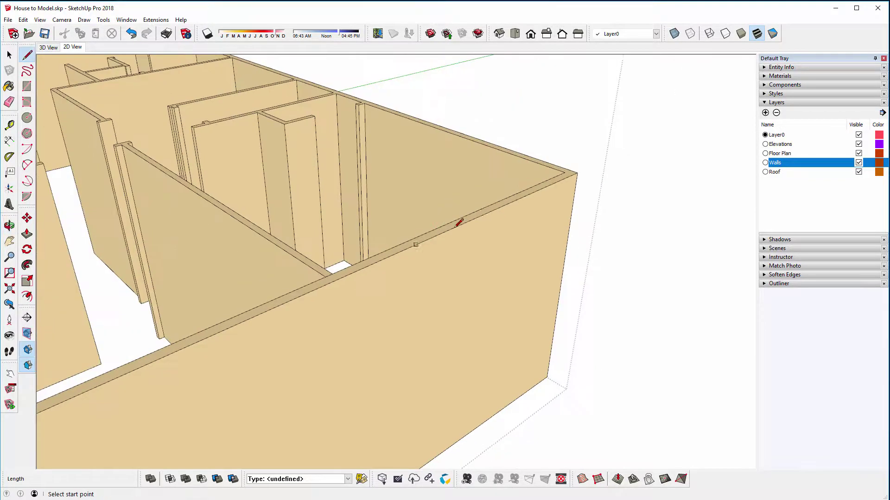
left_click(565, 172)
key("Escape")
middle_click_drag(573, 166, 509, 311)
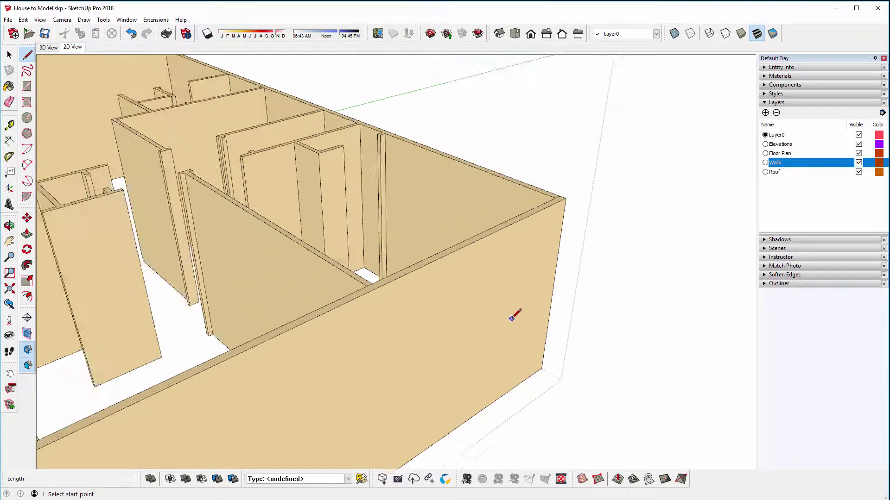
Raise the top of the straight end wall by the same 2546 mm
scroll(508, 306, "down", 3)
key("p")
left_click(507, 259)
scroll(507, 260, "down", 5)
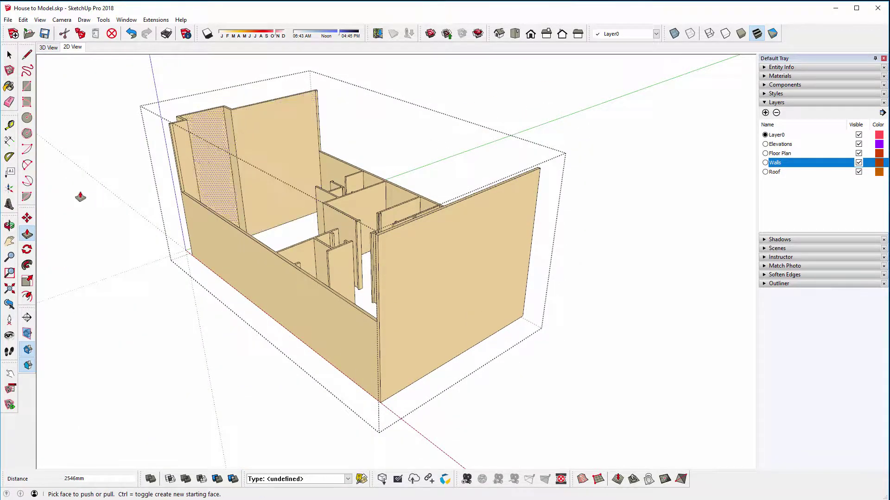
Erase the leftover edges at the corners of the two raised end walls and close the walls group
left_click(10, 102)
scroll(170, 121, "up", 5)
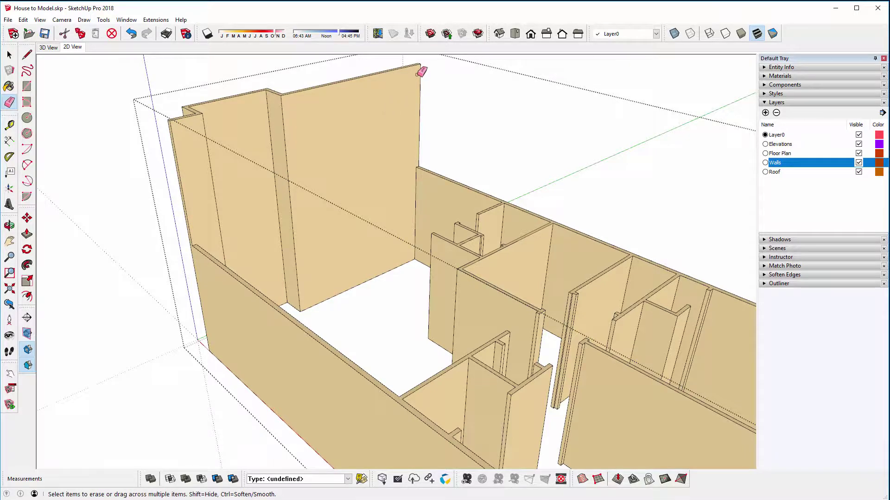
mouse_move(403, 185)
middle_mouse_down()
mouse_move(224, 213)
mouse_move(502, 219)
mouse_move(235, 238)
mouse_move(241, 234)
middle_mouse_up()
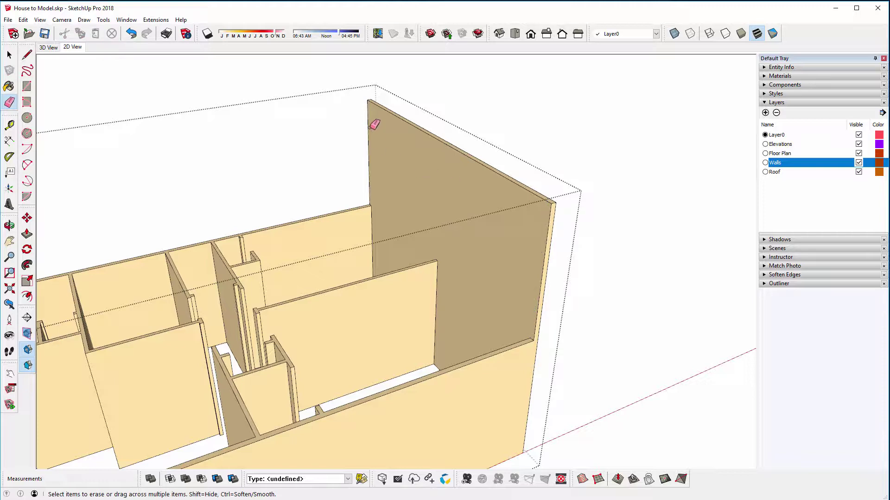
middle_click_drag(453, 203, 265, 217)
key("space")
scroll(287, 218, "down", 6)
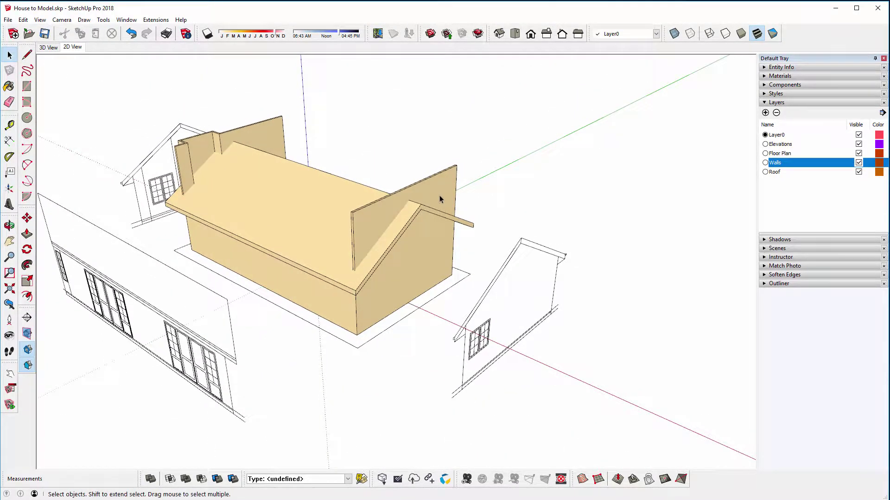
Select the walls group and check in its entity information whether it is a solid group
left_click(440, 199)
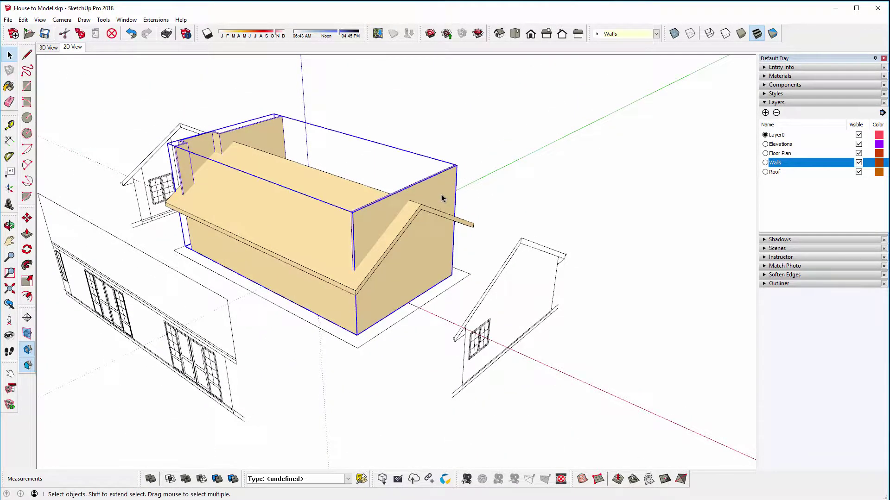
left_click(771, 68)
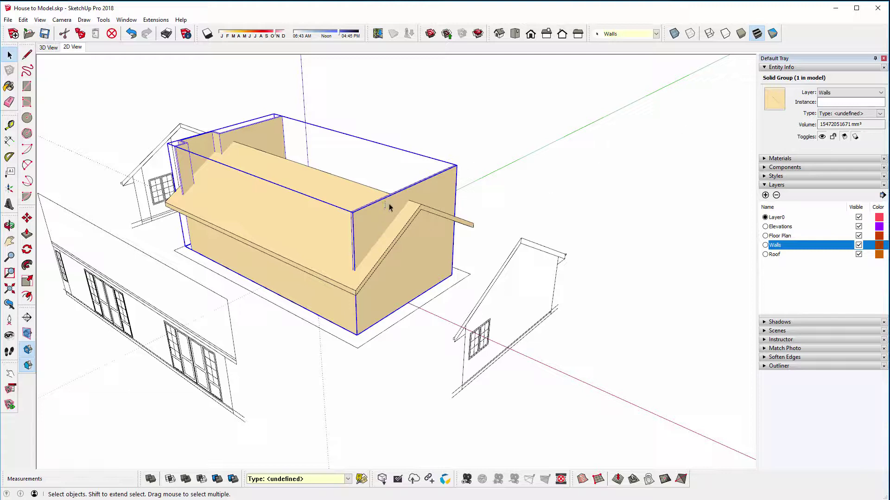
middle_click_drag(370, 205, 417, 186)
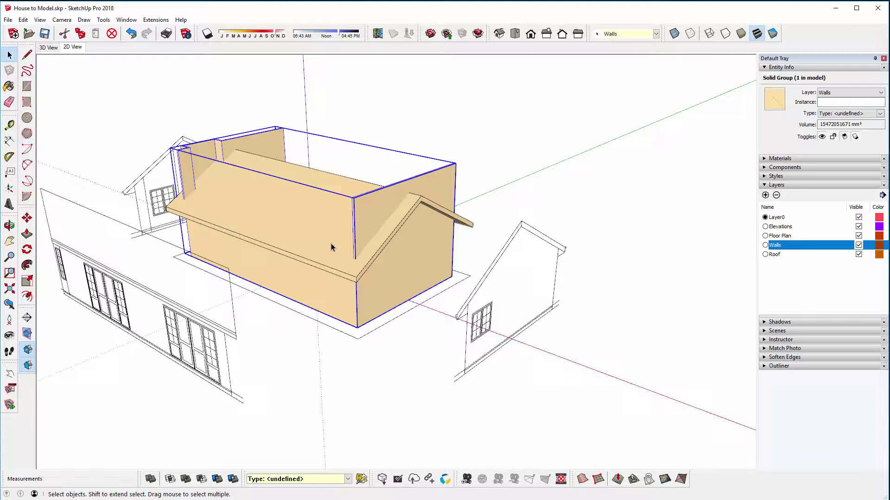
scroll(330, 247, "up", 3)
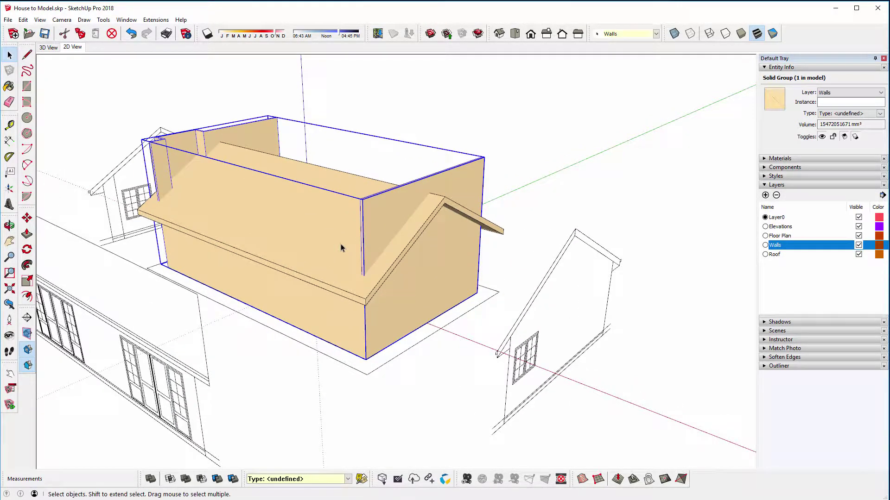
Copy the roof group straight up the blue axis, about 3700 mm above the original roof
left_click(340, 244)
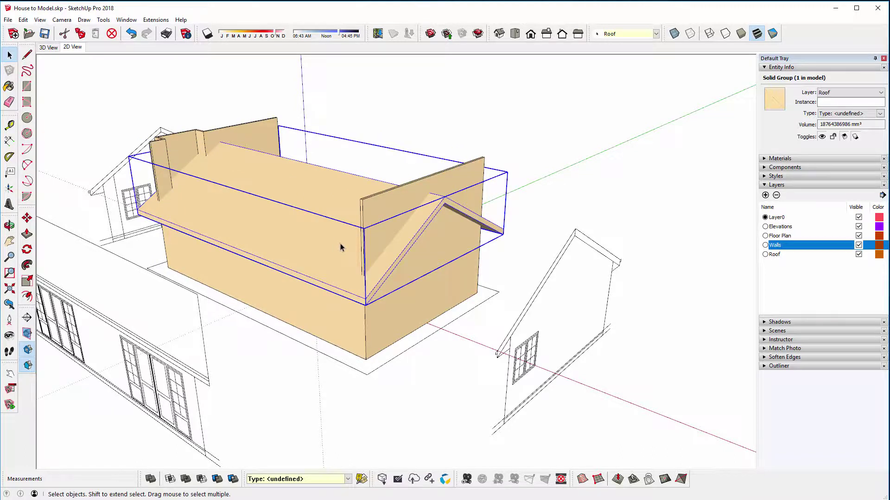
key("m")
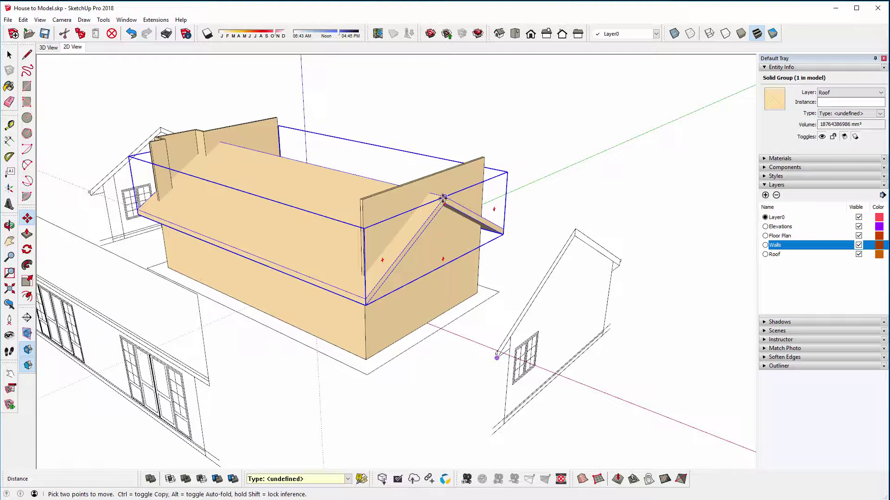
left_click(444, 198, "ctrl")
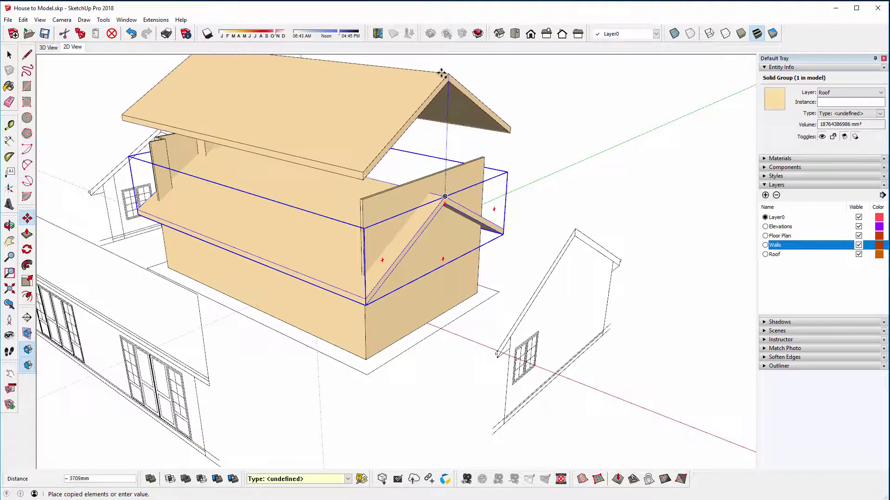
left_click(441, 73)
middle_click_drag(453, 145, 399, 82)
key("space")
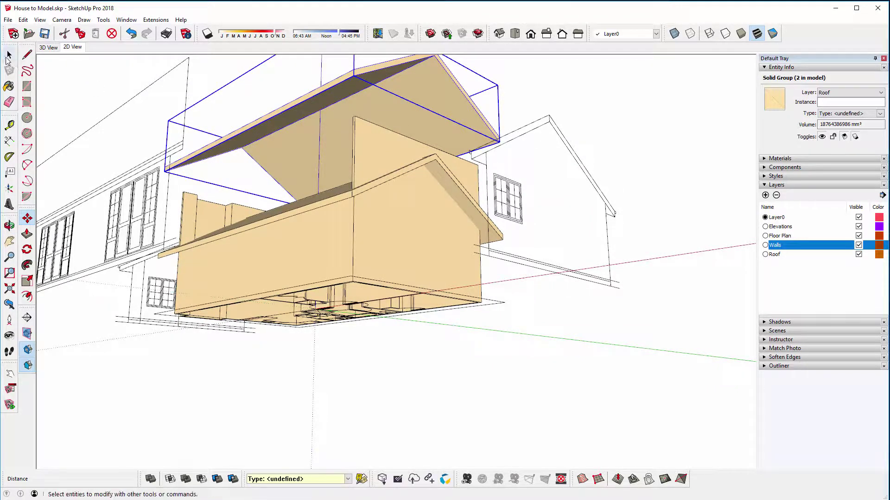
Inside the roof copy, move both underside faces straight down to the original roof to form a solid block, and close the group
double_click(445, 94)
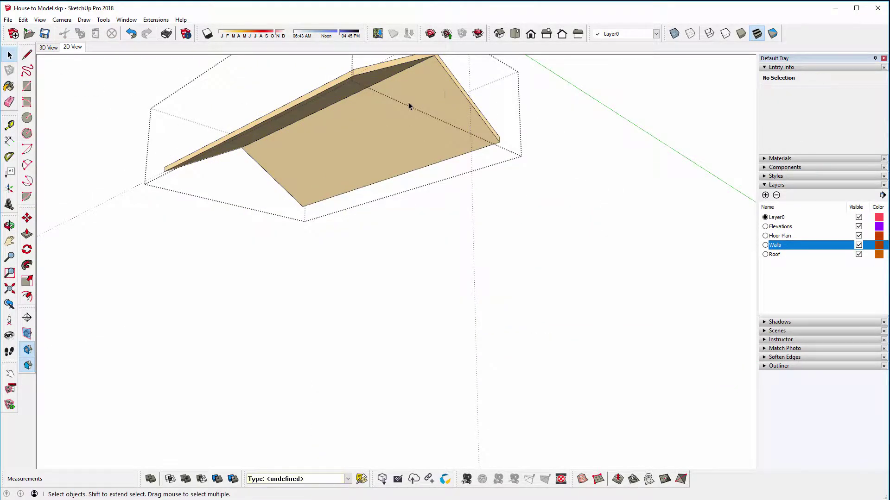
left_click(408, 102)
left_click(357, 89, "shift")
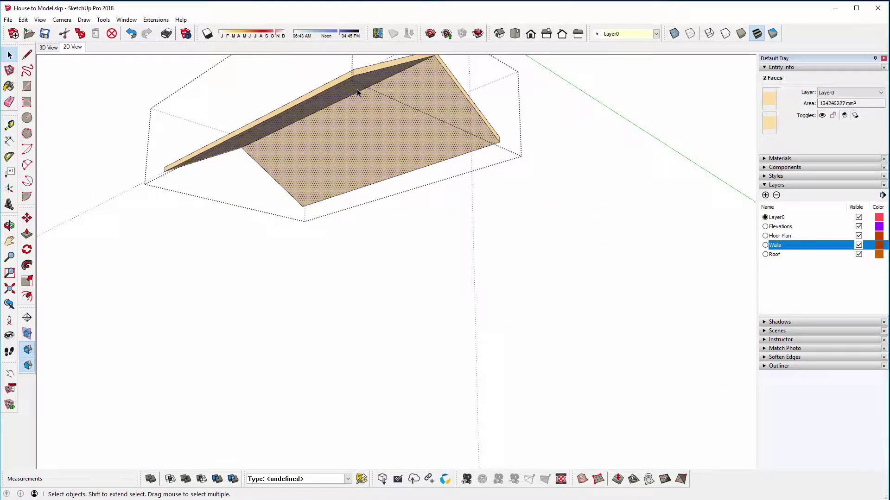
key("h")
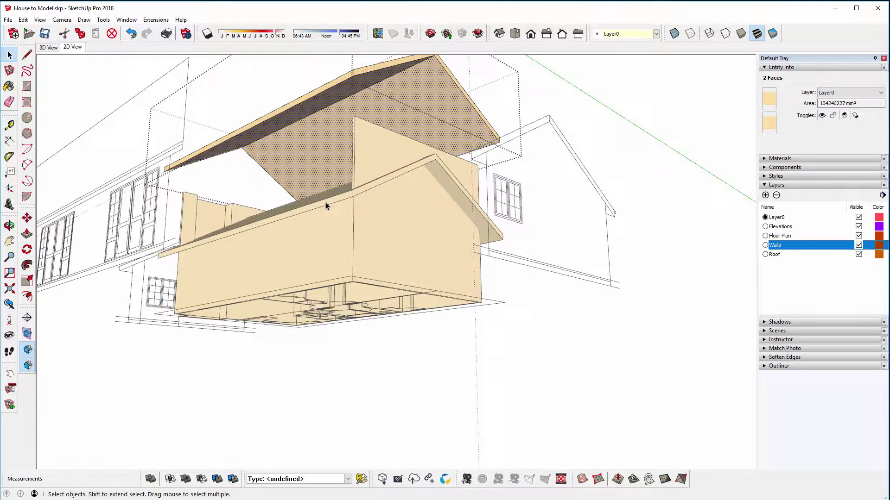
scroll(338, 205, "up", 2)
middle_click_drag(353, 199, 352, 209)
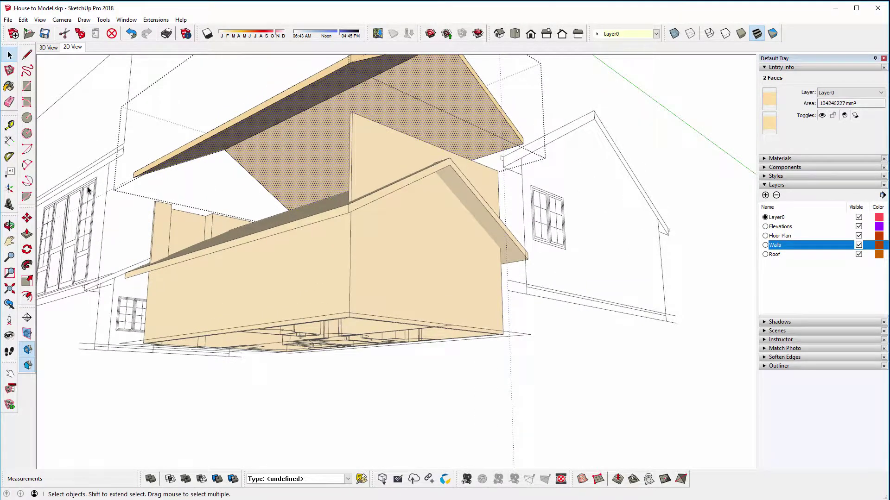
left_click(27, 217)
left_click(350, 59)
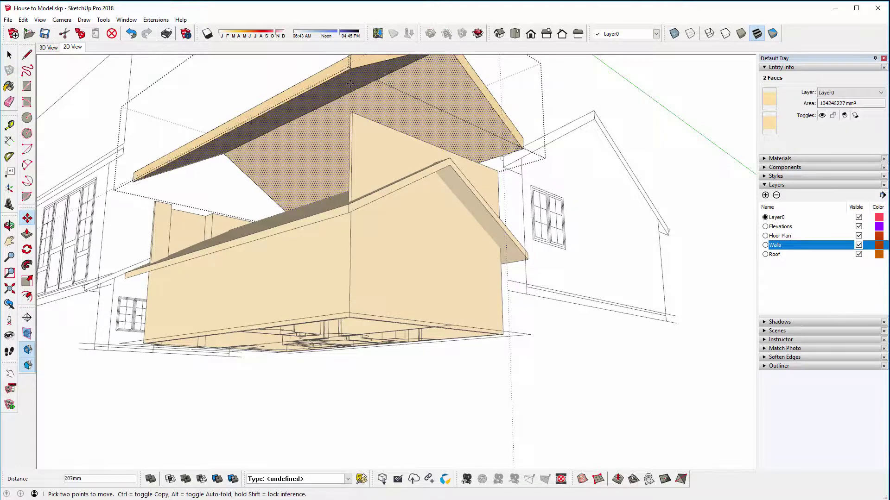
left_click(349, 205)
middle_click_drag(369, 175, 407, 255)
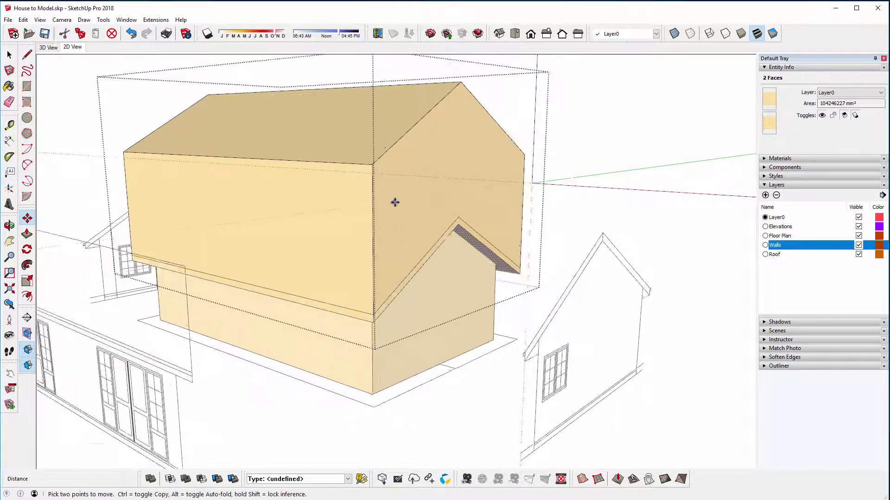
scroll(394, 200, "down", 2)
middle_click_drag(410, 213, 420, 179)
key("space")
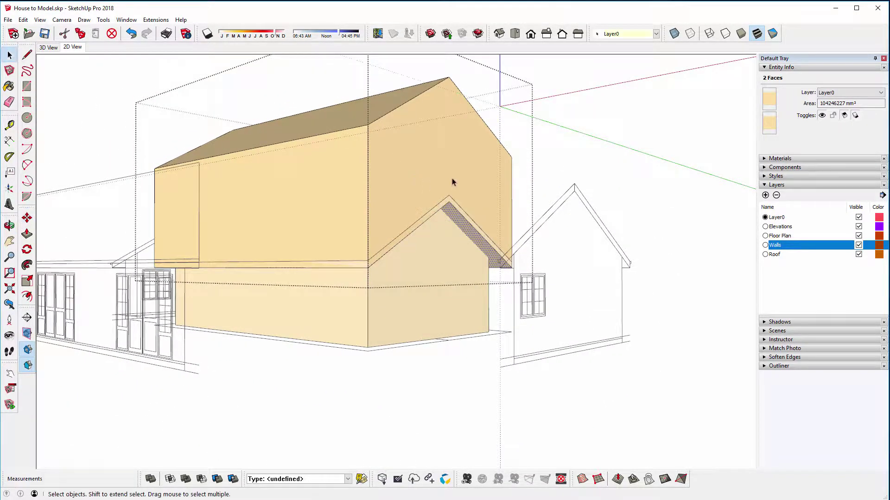
left_click(545, 167)
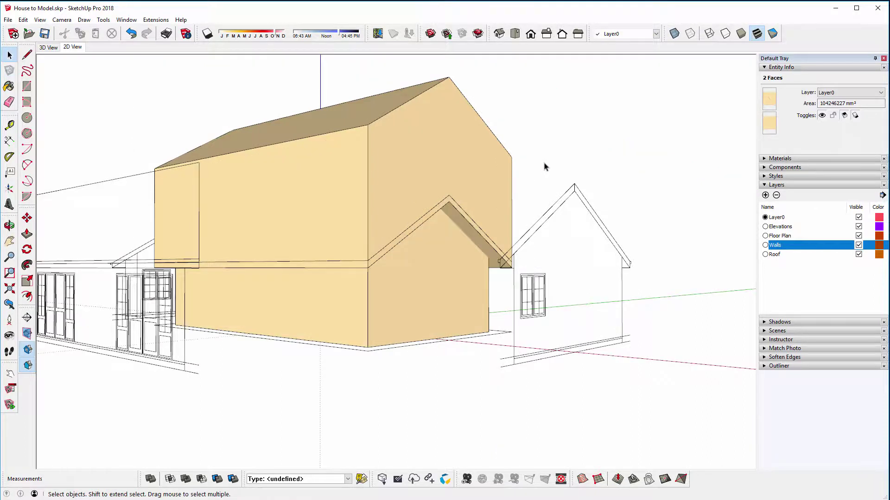
Reassign the solid roof block above the house to Layer0 and hide the Roof layer
left_click(380, 141)
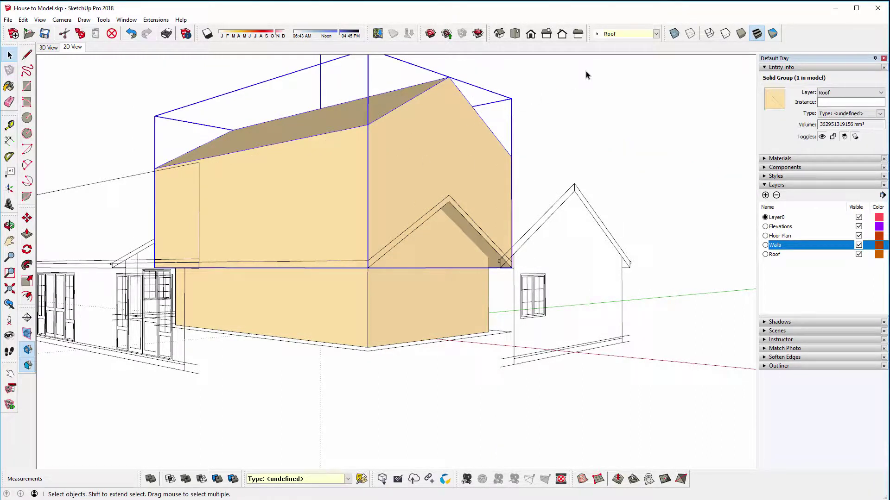
left_click(621, 34)
left_click(614, 43)
left_click(481, 109)
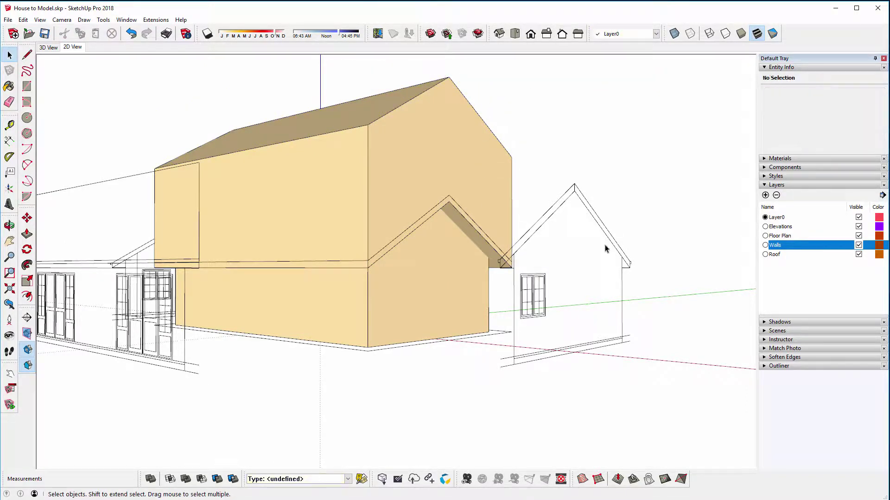
left_click(859, 254)
middle_click_drag(451, 249, 417, 184)
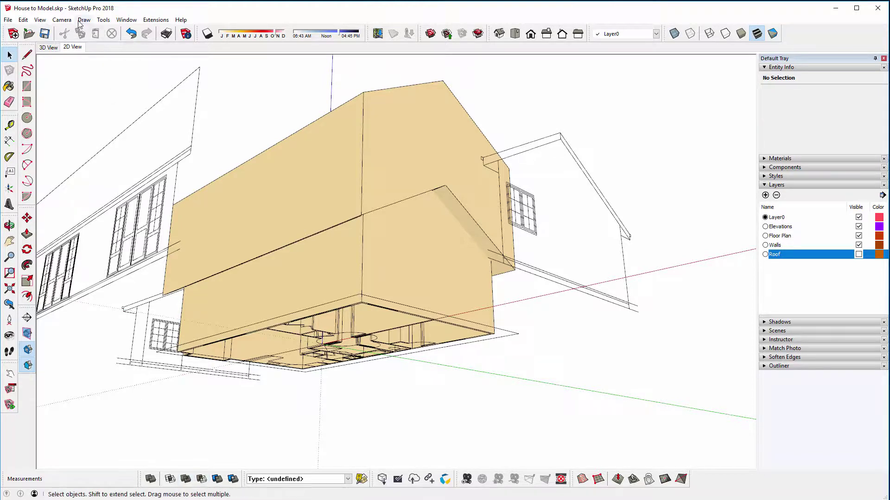
Check in the list of toolbars whether Solid Tools is enabled, and close the list
left_click(40, 20)
left_click(59, 30)
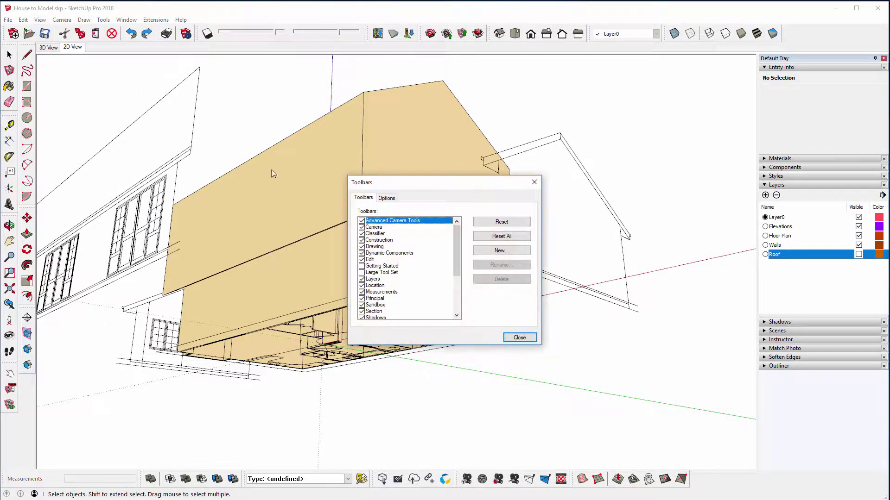
scroll(389, 317, "down", 2)
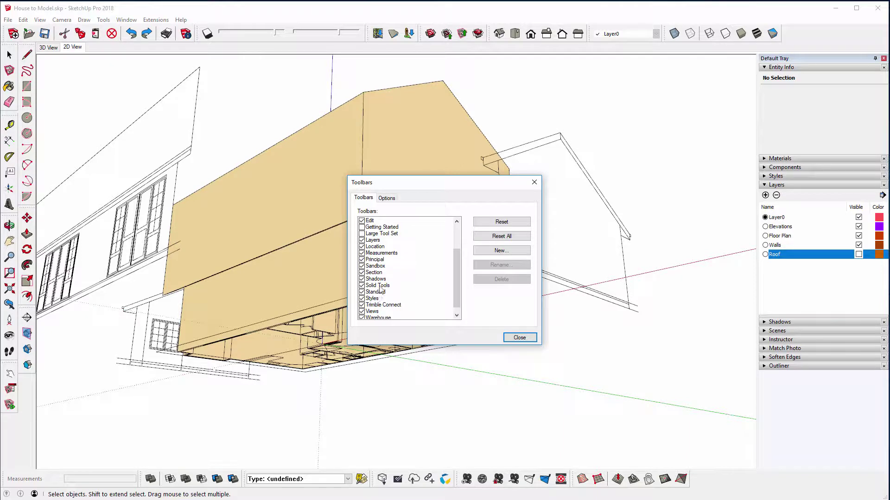
left_click(519, 339)
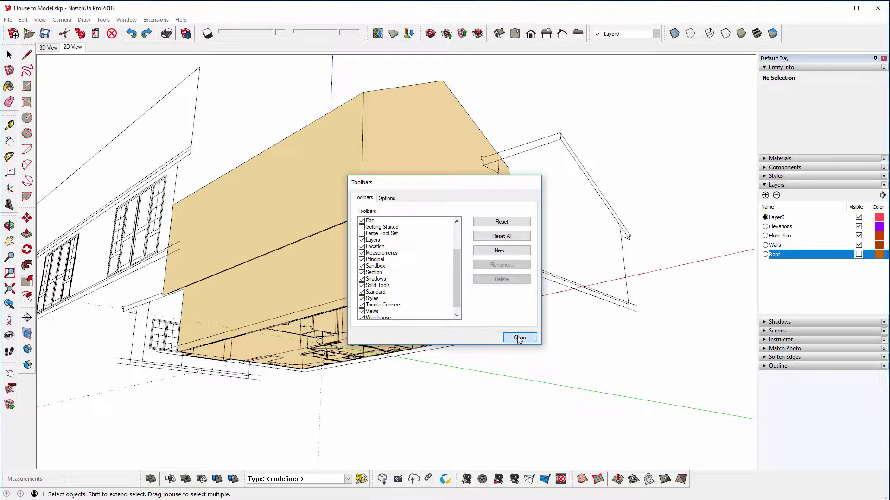
Subtract the solid roof block from the walls group with the solid Subtract tool and show the Roof layer again
left_click(426, 153)
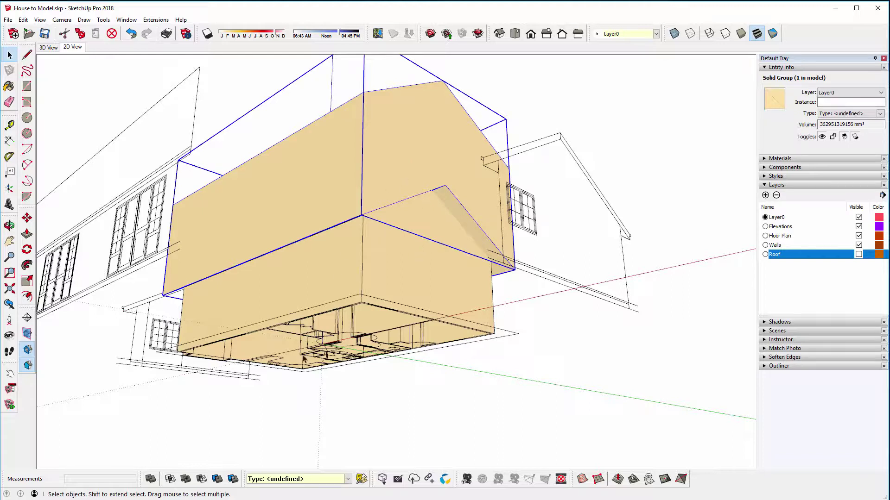
left_click(202, 483)
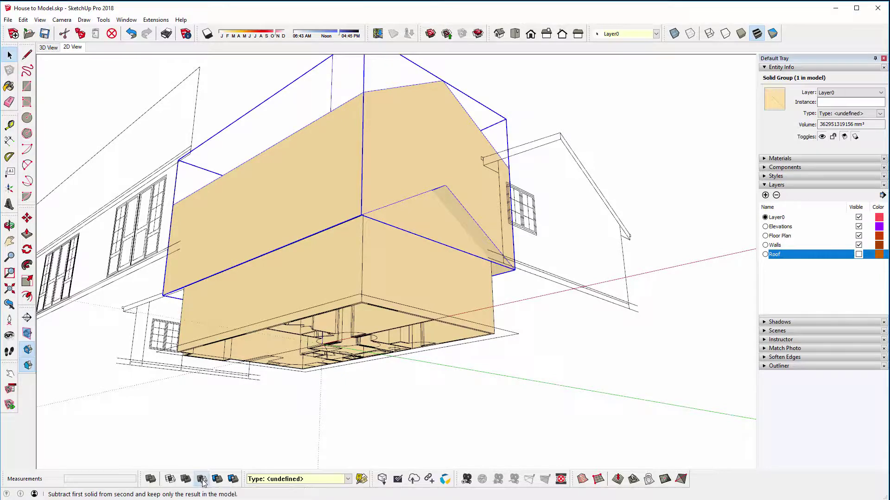
left_click(380, 252)
left_click(381, 247)
middle_click_drag(381, 247, 363, 307)
key("space")
scroll(403, 281, "up", 3)
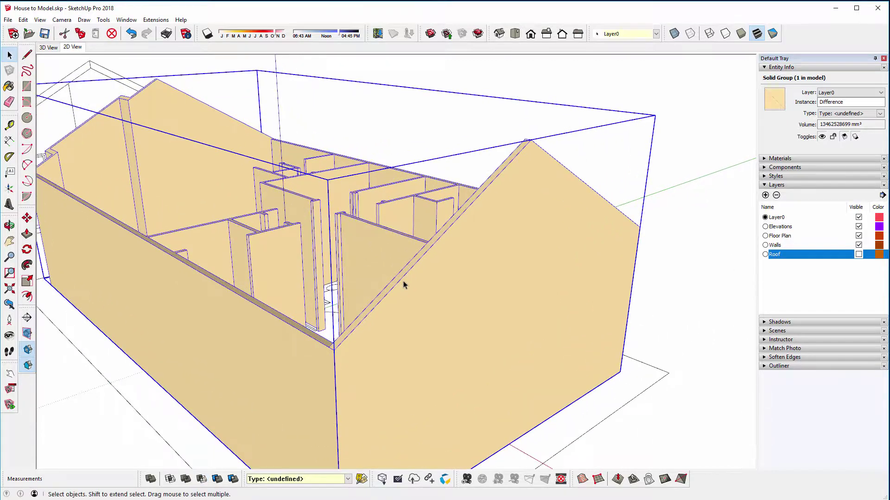
middle_click_drag(403, 281, 548, 134)
left_click(543, 116)
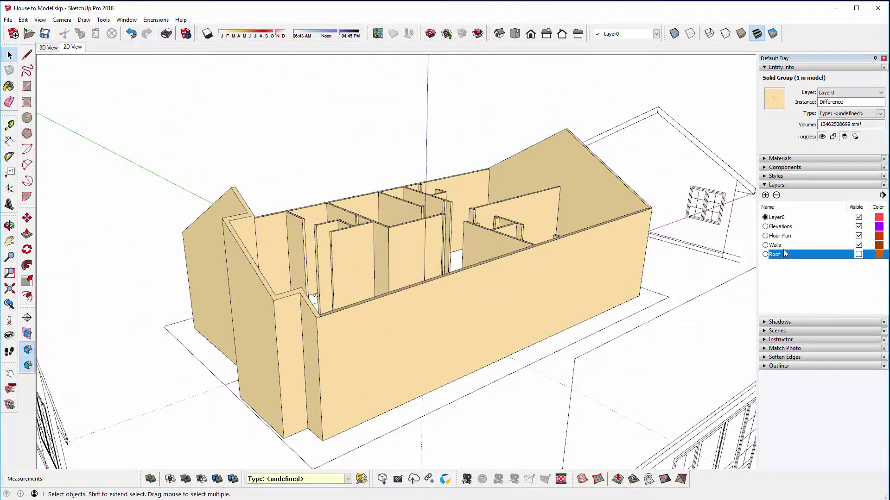
left_click(859, 255)
middle_click_drag(267, 293, 373, 231)
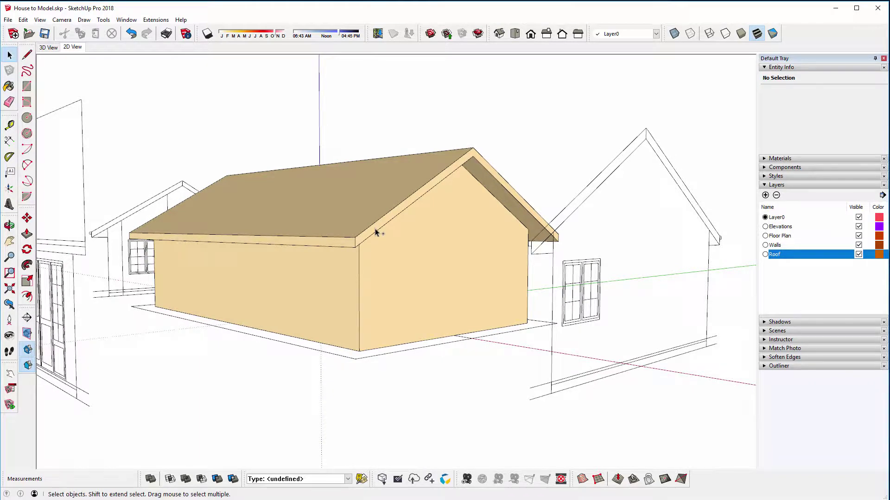
Undo the Roof layer's display and the solid subtraction of the roof block from the walls
key("ctrl+z")
key("ctrl+z")
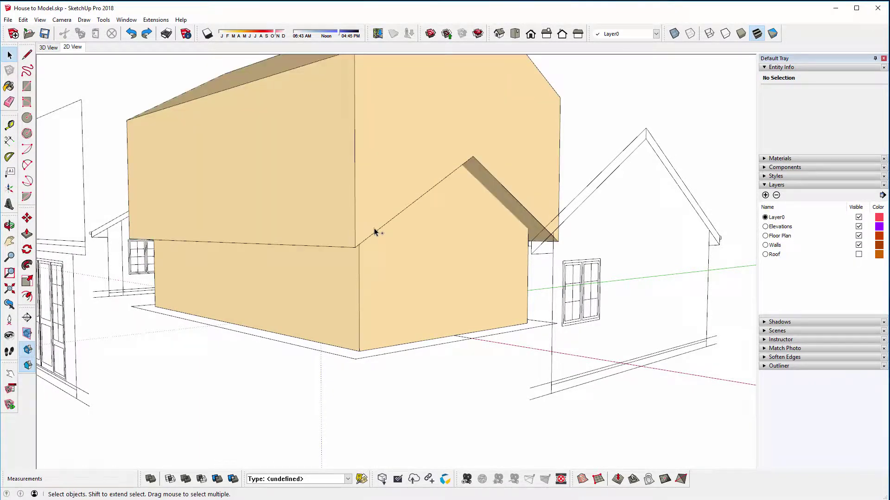
mouse_move(378, 237)
middle_mouse_down()
mouse_move(369, 241)
mouse_move(375, 224)
middle_mouse_up()
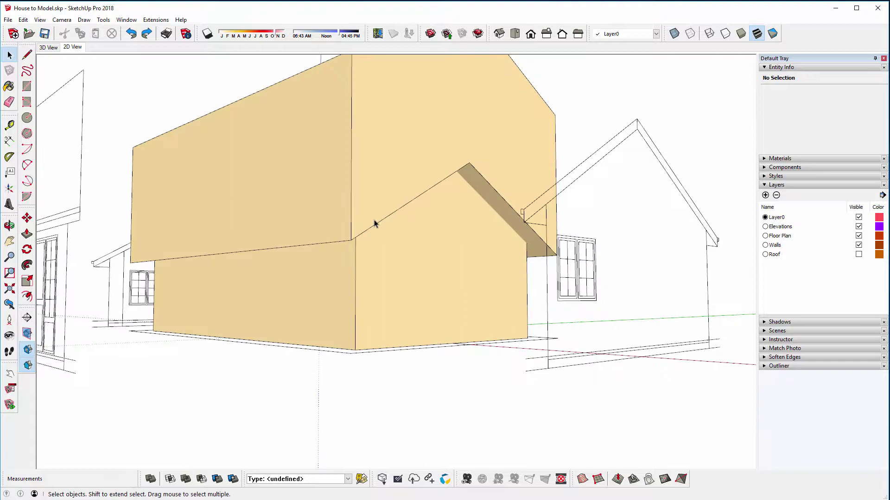
Cut the solid roof block, open the walls group for editing and paste the block in place inside it
left_click(389, 176)
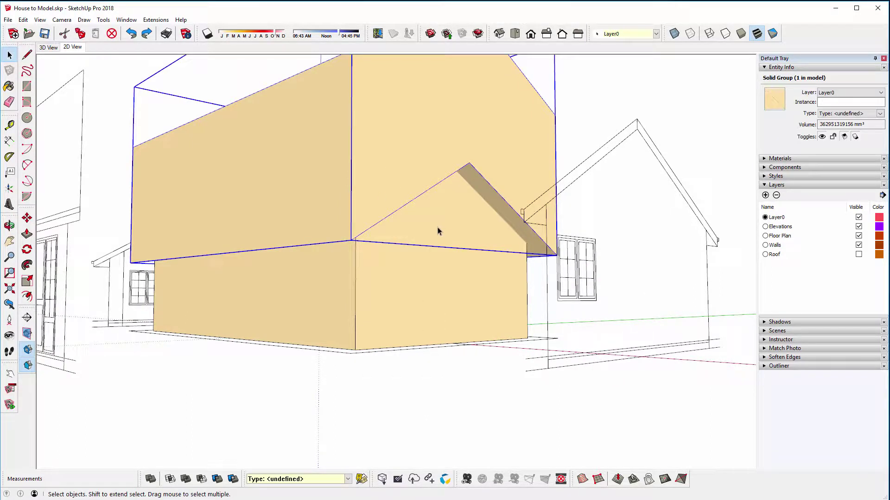
left_click(65, 34)
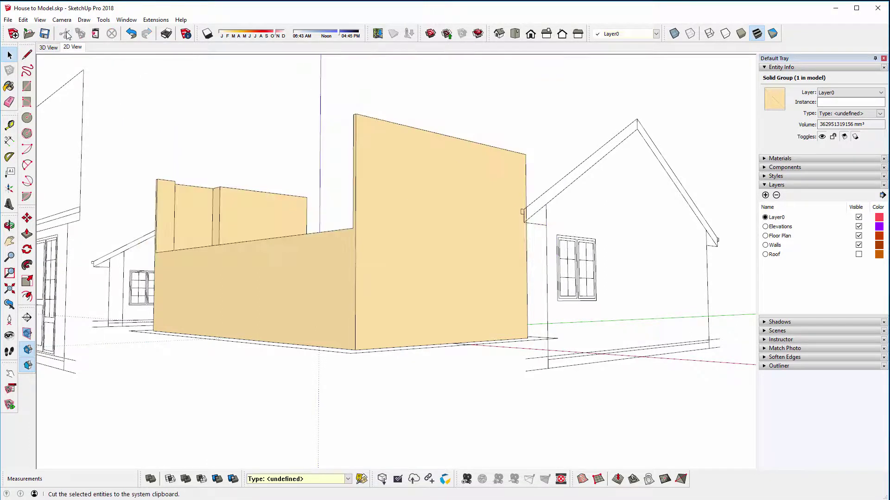
key("ctrl+v")
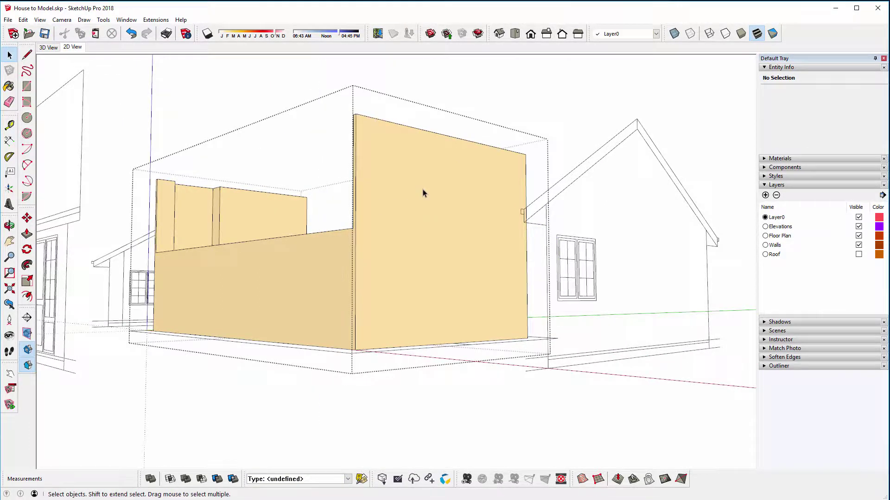
left_click(23, 20)
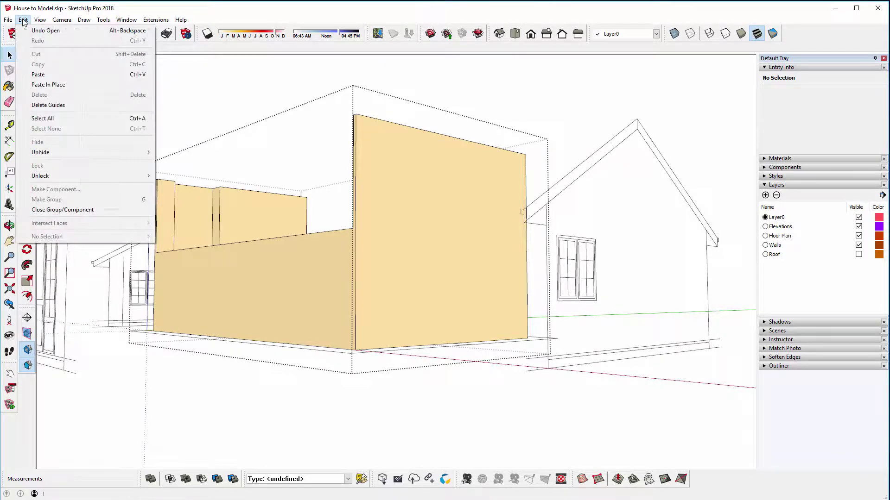
left_click(40, 85)
middle_click_drag(397, 238, 419, 127)
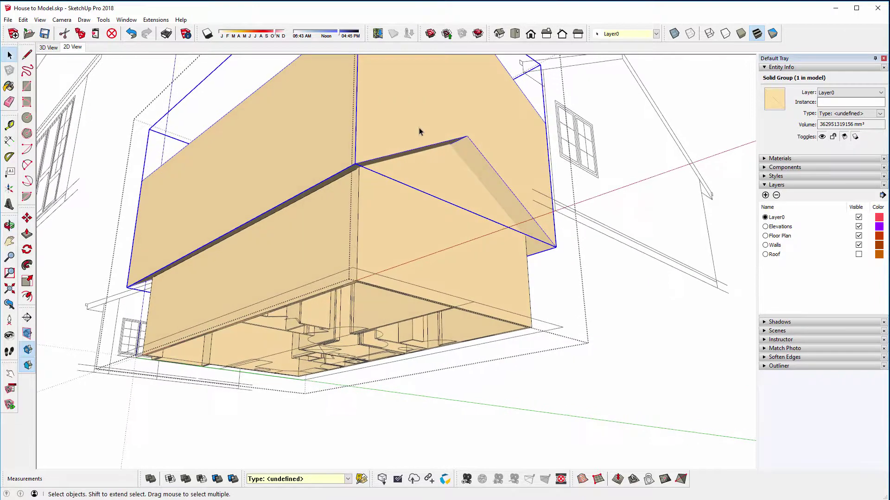
Intersect the faces of the pasted roof block with the walls in the current context
double_click(420, 180)
left_click(316, 237)
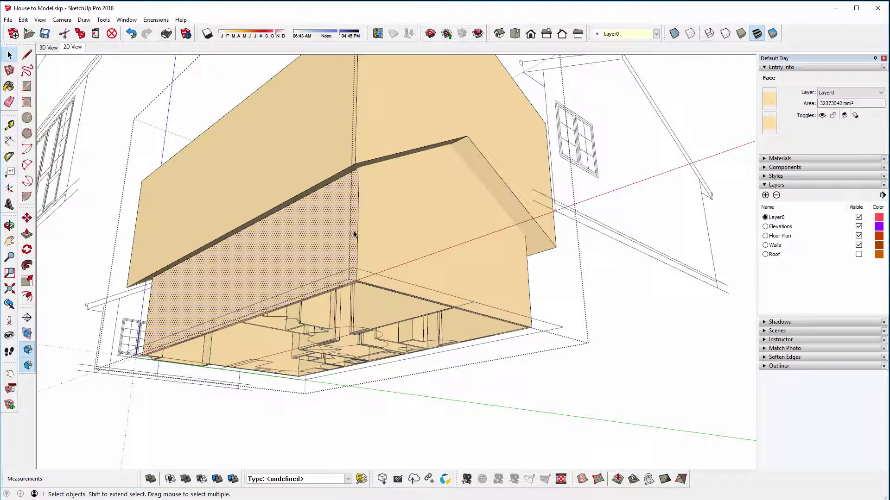
left_click(383, 227)
key("Escape")
right_click(360, 108)
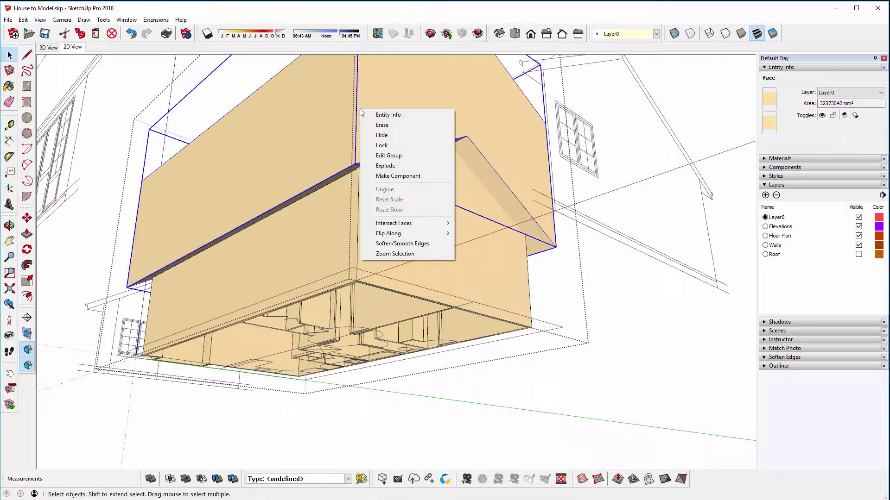
mouse_move(377, 224)
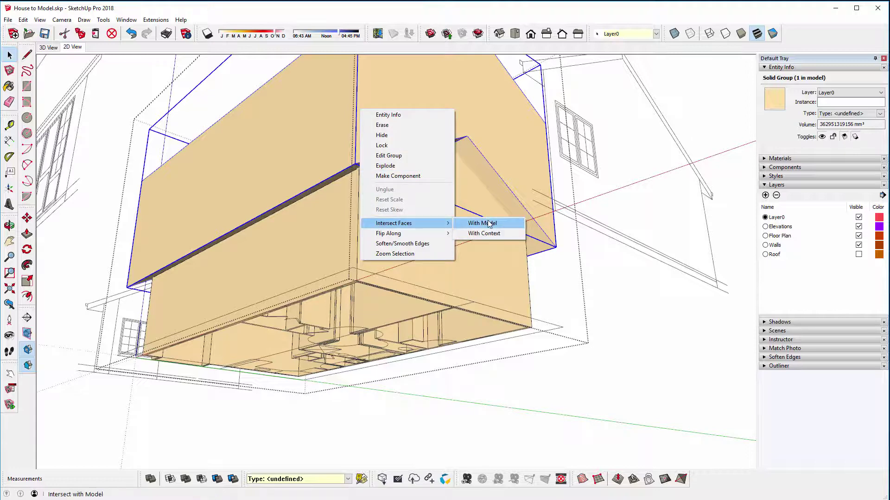
left_click(487, 236)
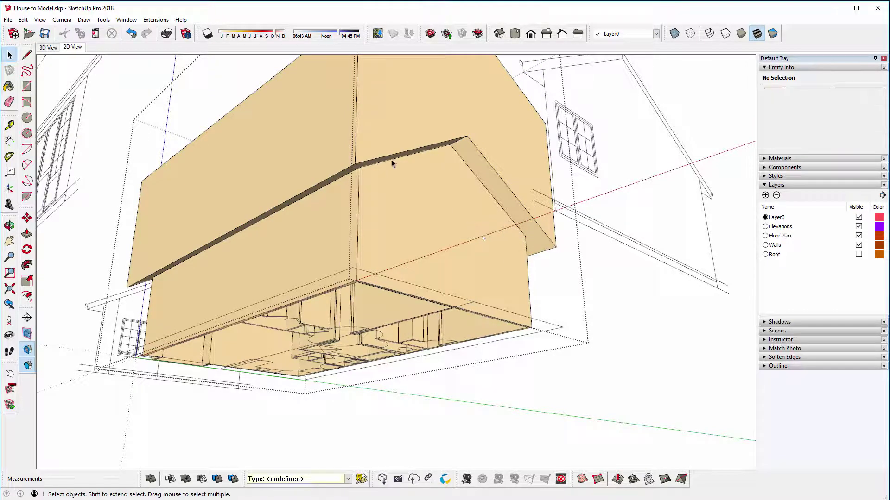
Erase the pasted roof block from inside the walls group
middle_click_drag(391, 163, 374, 143)
left_click(374, 143)
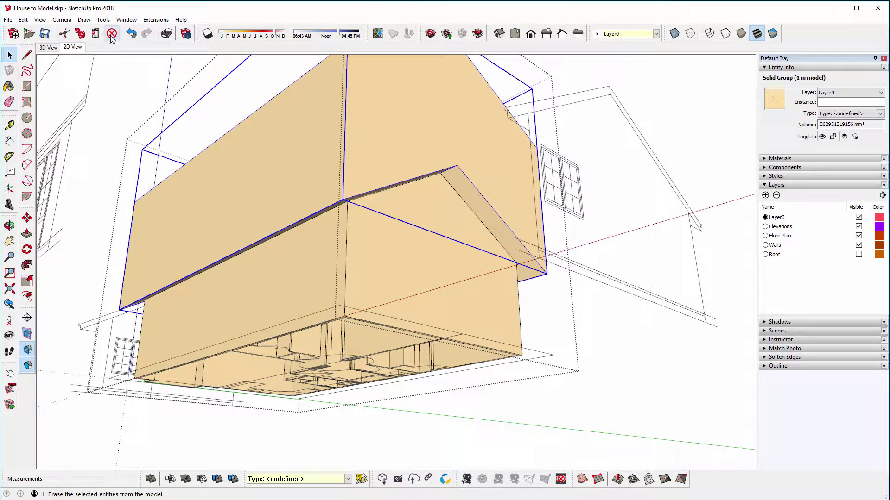
left_click(111, 34)
Select all faces and edges above the gable intersection lines on both end walls and delete them
mouse_move(390, 199)
middle_mouse_down()
mouse_move(378, 202)
mouse_move(357, 115)
middle_mouse_up()
double_click(435, 152)
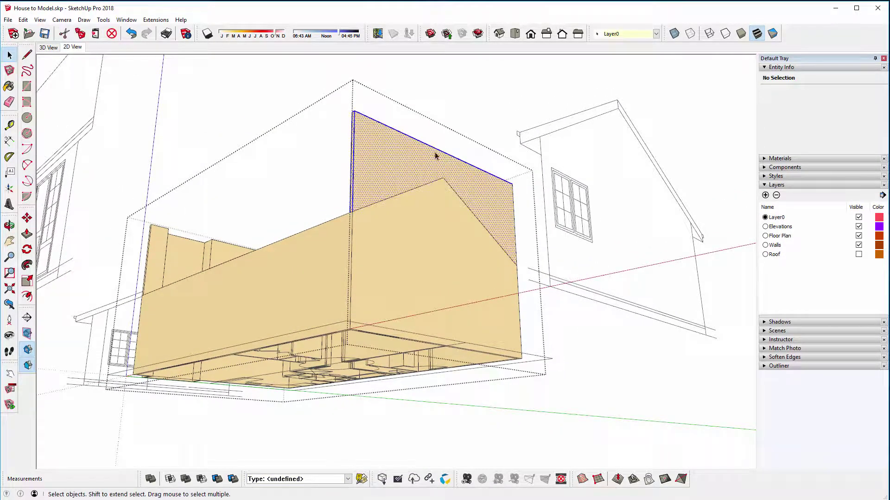
left_click(501, 172, "ctrl")
middle_click_drag(421, 180, 387, 269)
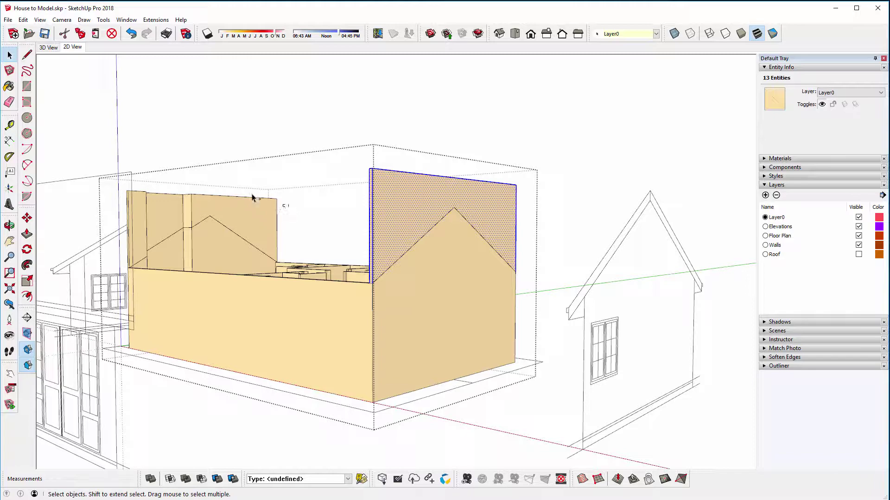
left_click_drag(104, 178, 105, 178, "ctrl")
middle_click_drag(189, 238, 587, 259)
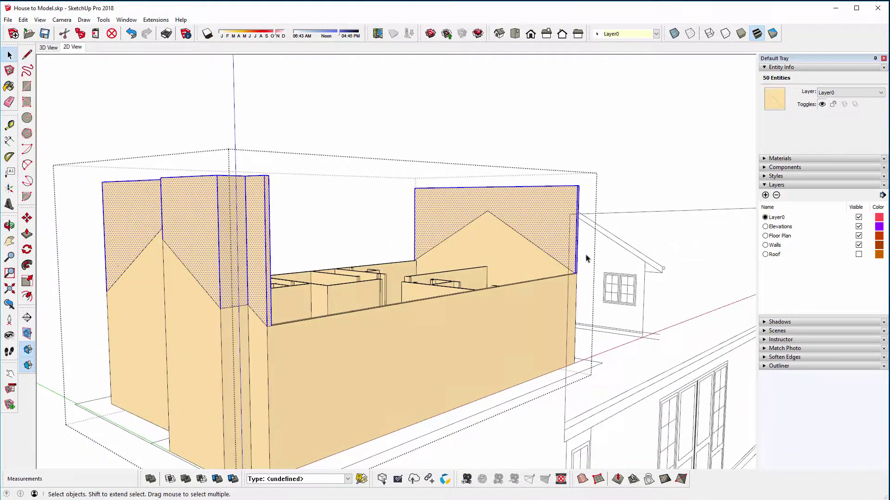
left_click(111, 33)
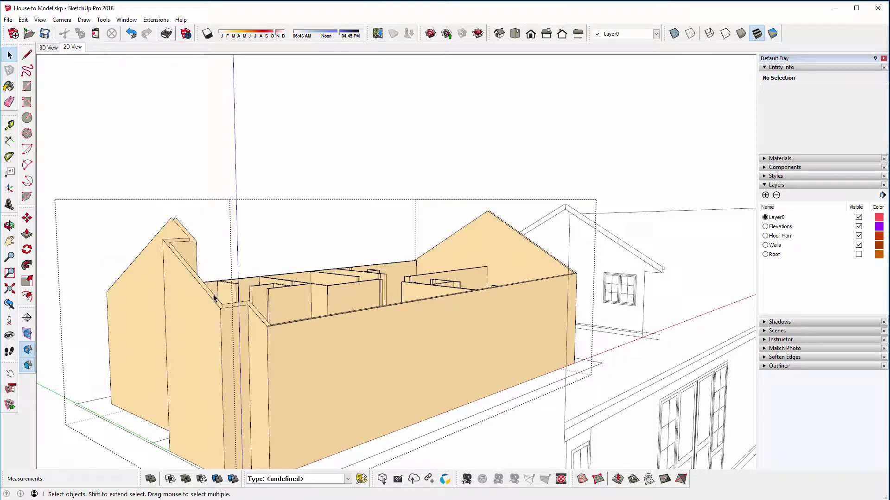
Draw a short line across the ridge of each end wall to fill the sloping top faces, and close the walls group
key("l")
scroll(179, 222, "up", 3)
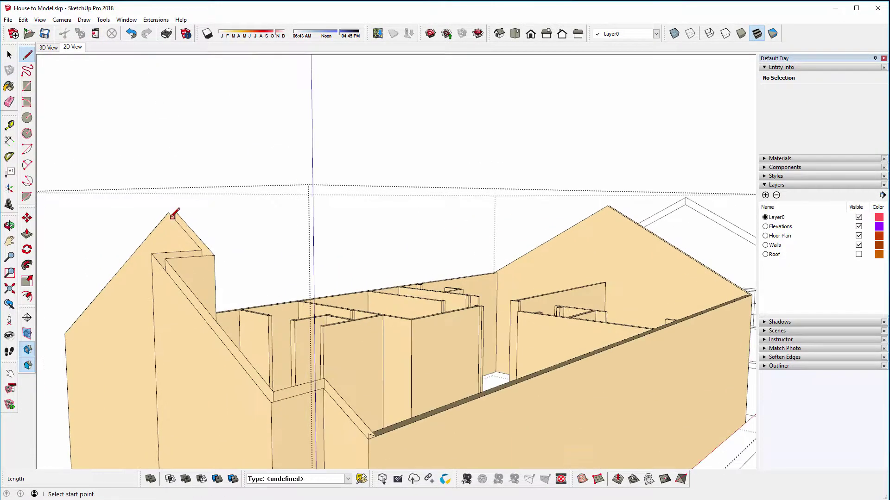
left_click(178, 215)
left_click(176, 212)
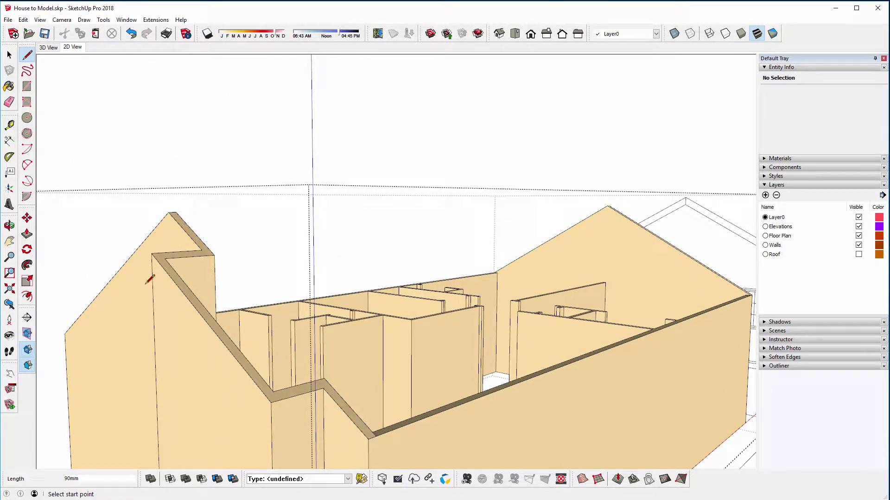
middle_click_drag(150, 280, 255, 206)
scroll(295, 249, "up", 2)
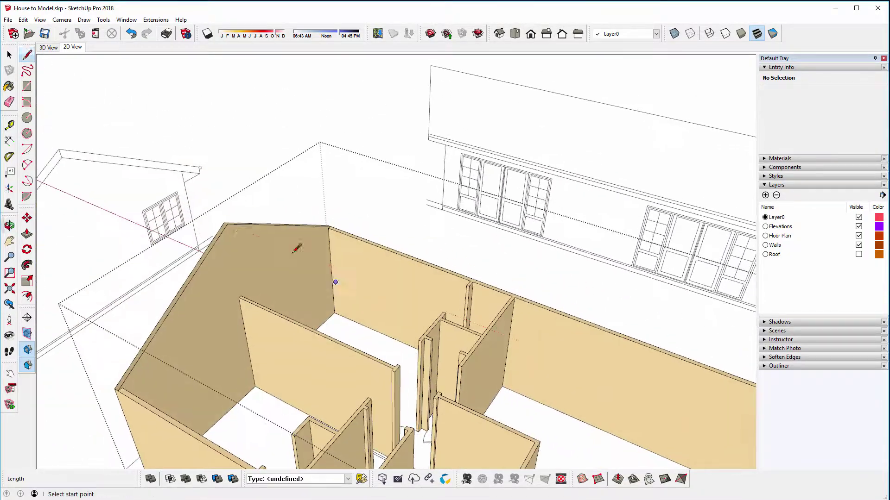
scroll(222, 218, "up", 3)
left_click(218, 217)
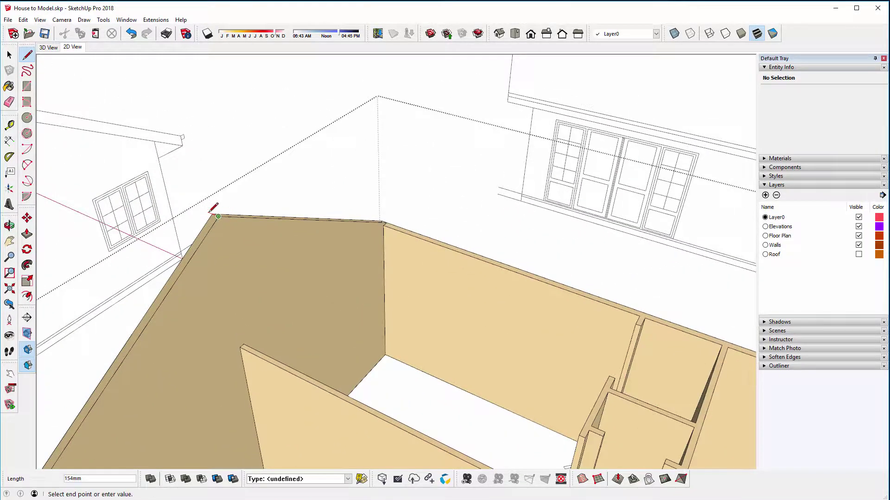
scroll(218, 211, "down", 5)
mouse_move(242, 204)
middle_mouse_down()
mouse_move(338, 313)
mouse_move(292, 250)
mouse_move(185, 260)
mouse_move(85, 255)
mouse_move(298, 340)
mouse_move(308, 320)
mouse_move(297, 297)
mouse_move(342, 262)
mouse_move(400, 264)
mouse_move(399, 250)
mouse_move(350, 268)
middle_mouse_up()
key("space")
left_click(253, 342)
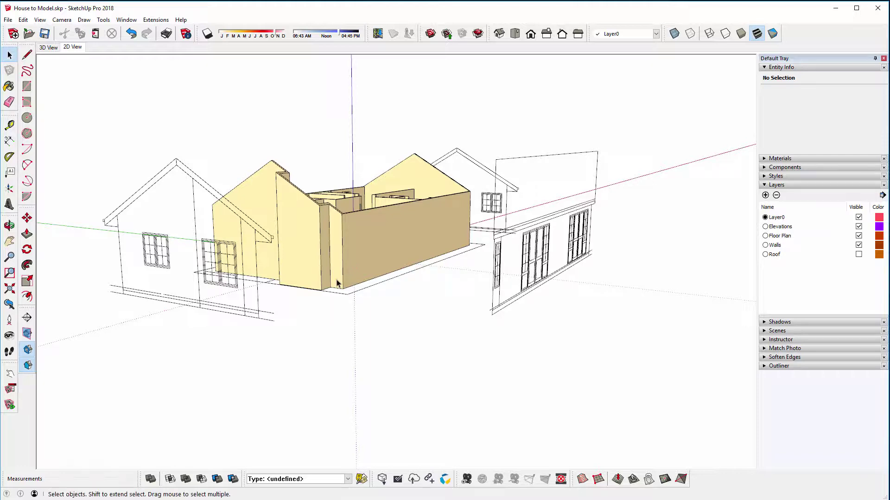
Raise the floor plan group vertically by about 140 mm to the floor line of the gable elevation
scroll(230, 318, "up", 2)
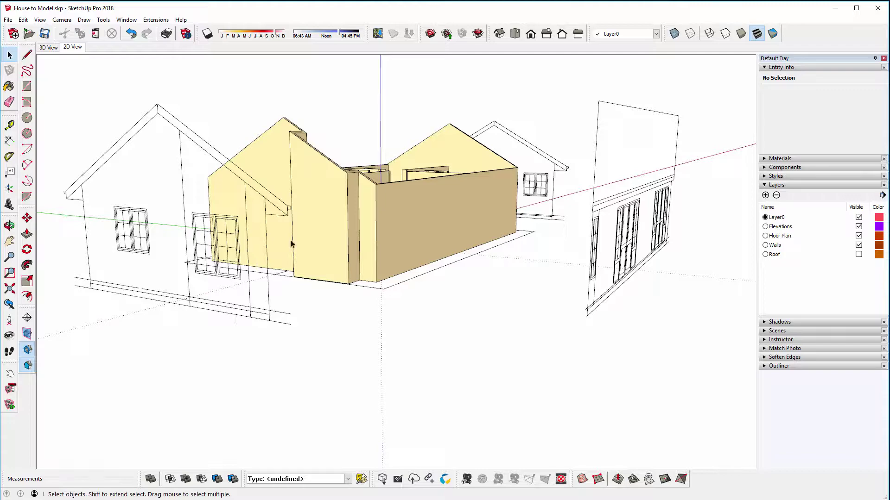
mouse_move(301, 199)
middle_mouse_down()
mouse_move(363, 180)
mouse_move(453, 193)
mouse_move(298, 188)
mouse_move(313, 199)
middle_mouse_up()
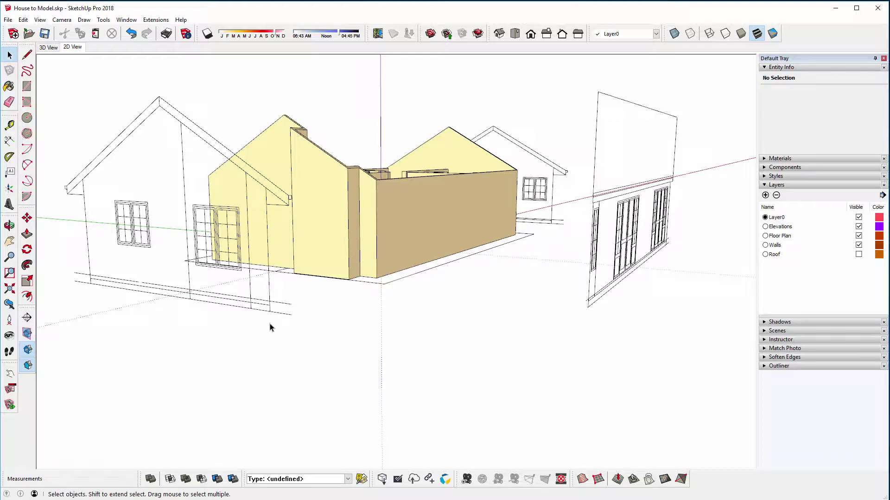
left_click(363, 285)
key("m")
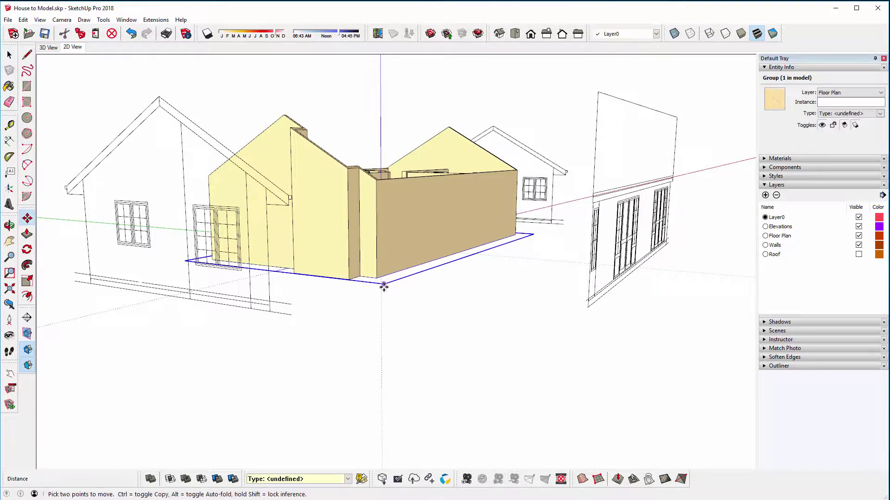
left_click(383, 285)
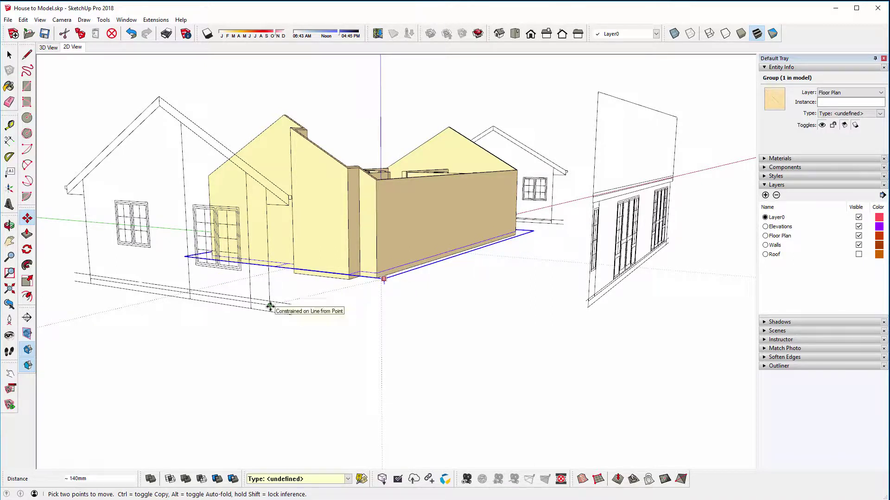
left_click(270, 307)
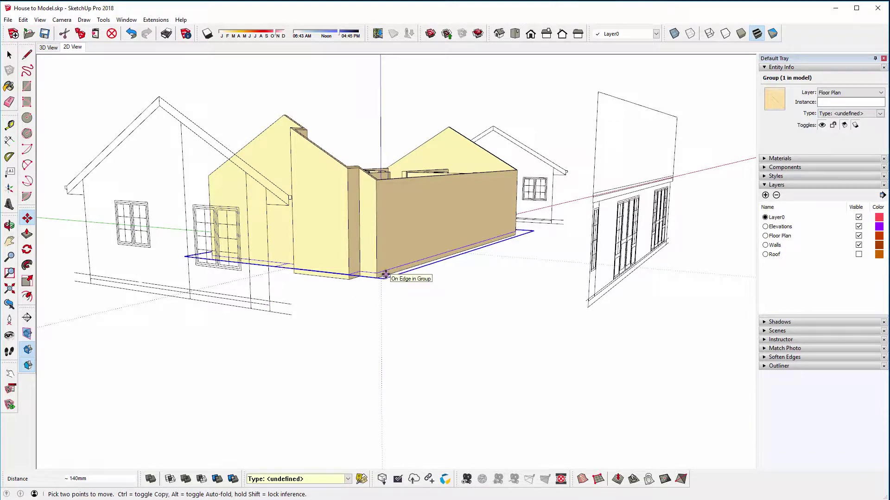
Select all bottom edges of the walls inside the walls group, raise them 140 mm, and close the group
middle_click_drag(382, 272, 368, 250)
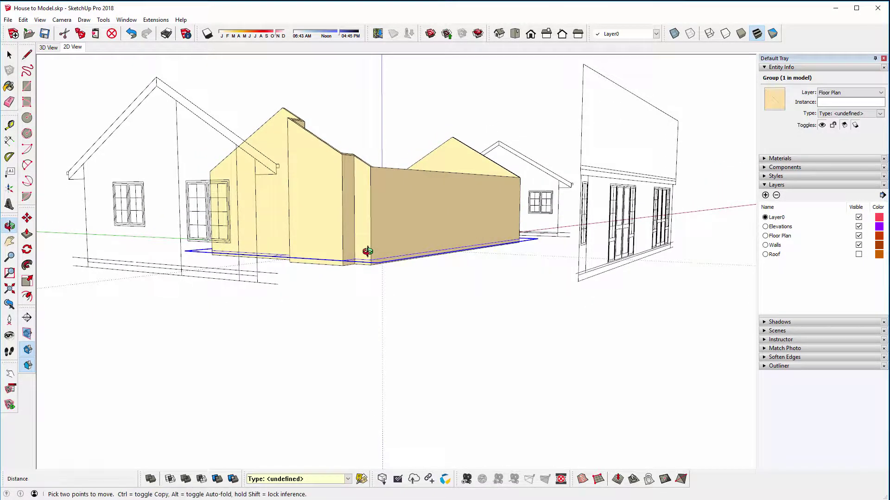
left_click(9, 55)
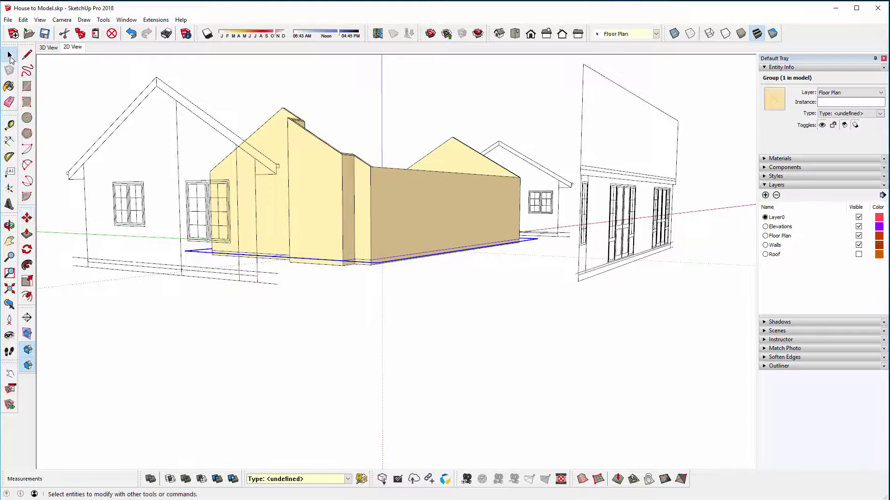
double_click(381, 218)
left_click_drag(168, 223, 545, 278)
middle_click_drag(545, 278, 387, 178)
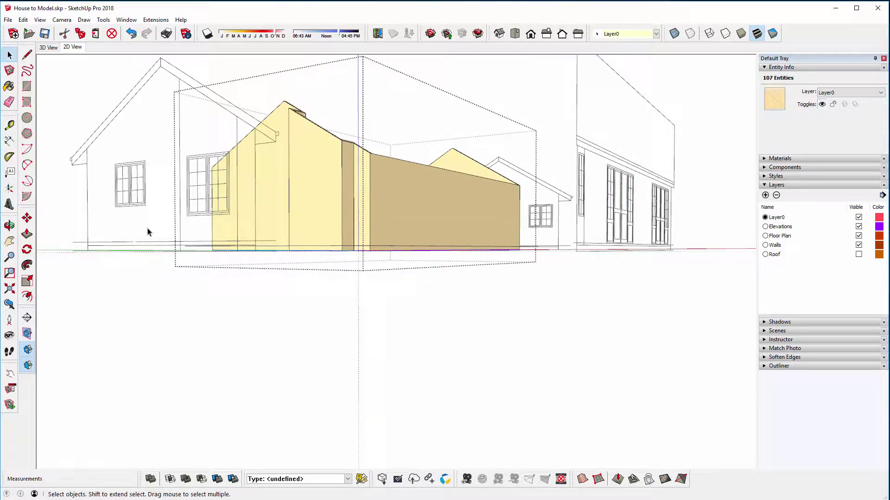
left_click_drag(147, 232, 551, 292)
middle_click_drag(395, 240, 354, 287)
left_click(27, 218)
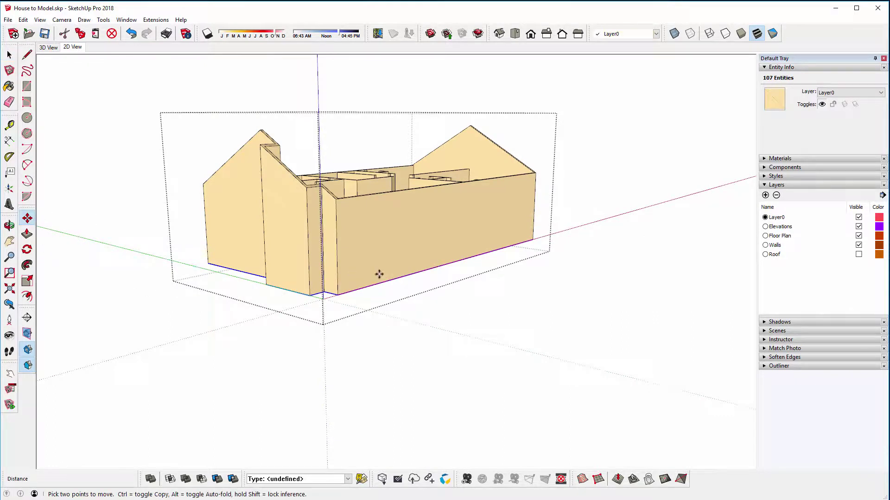
left_click(370, 267)
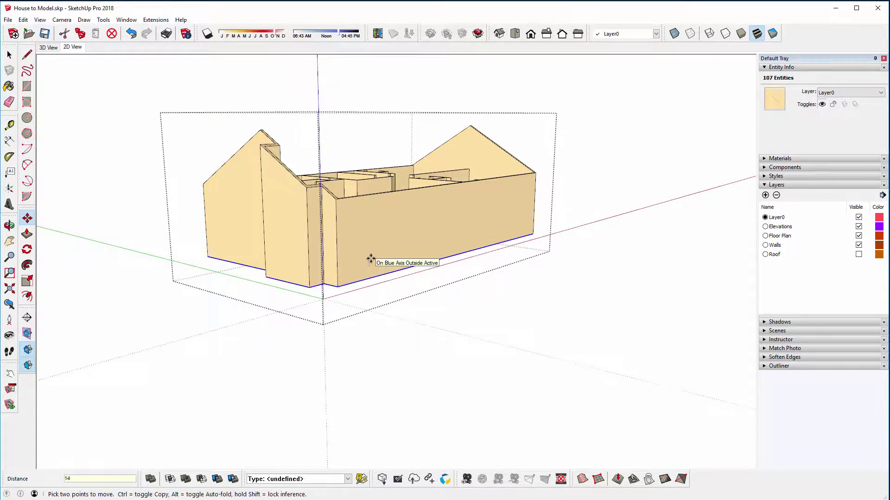
type("14")
key("Return")
scroll(341, 266, "up", 2)
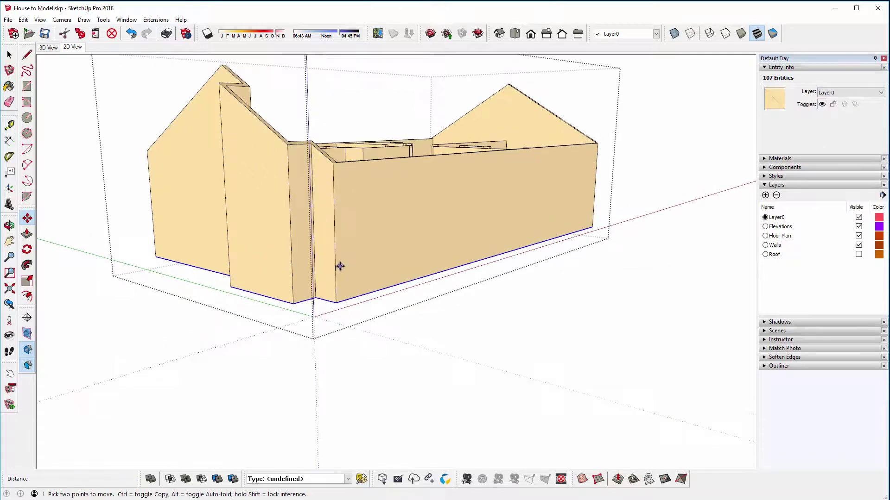
key("space")
left_click(199, 381)
scroll(360, 328, "down", 3)
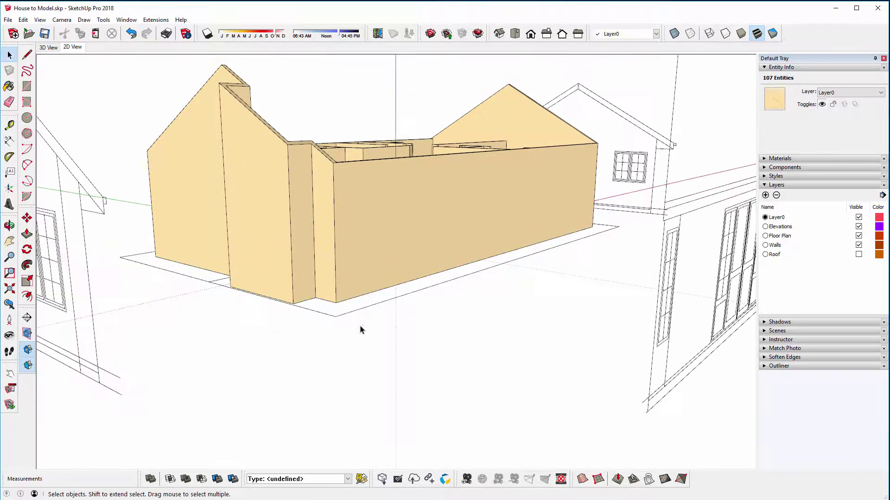
Show the Roof layer to check the house from both ends, and hide it again
left_click(859, 255)
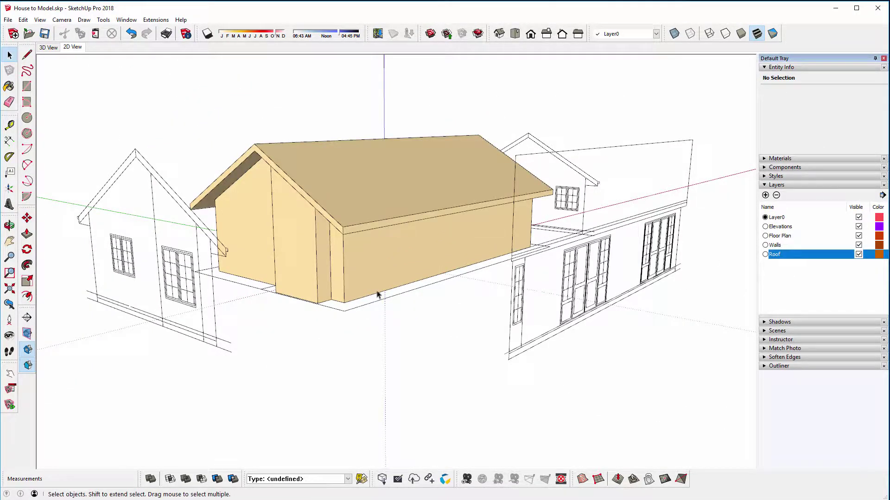
middle_click_drag(309, 280, 447, 341)
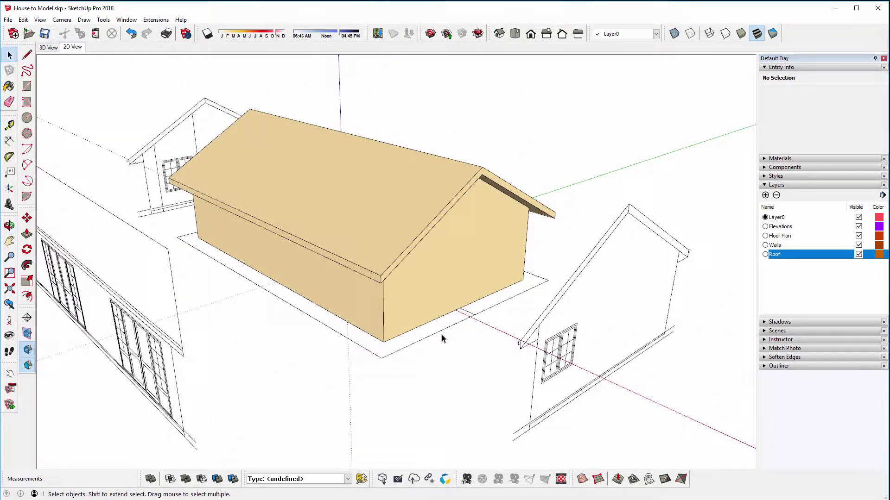
left_click(859, 255)
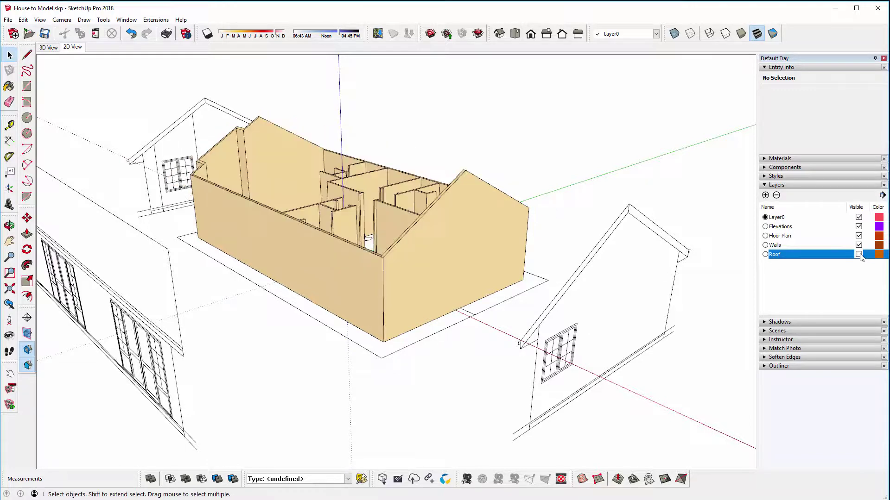
Trace lines along the base of the long outer wall and around the recessed corner at its stepped end
middle_click_drag(369, 256, 283, 298)
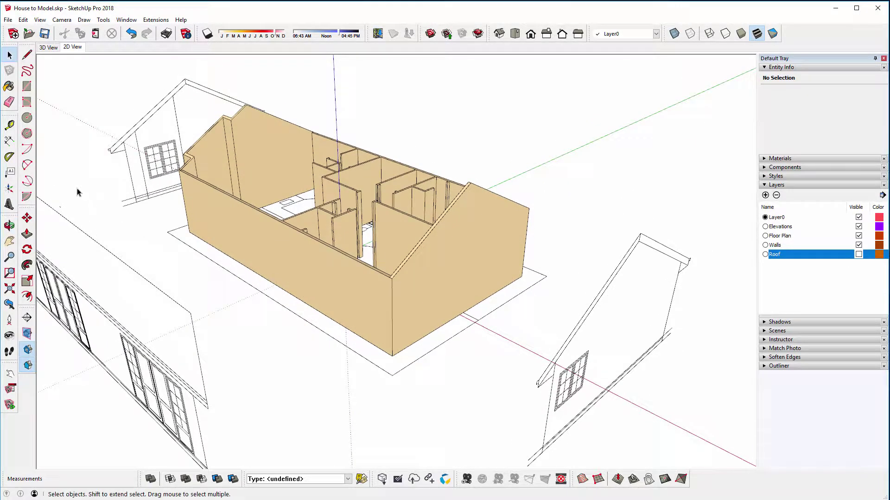
left_click(27, 54)
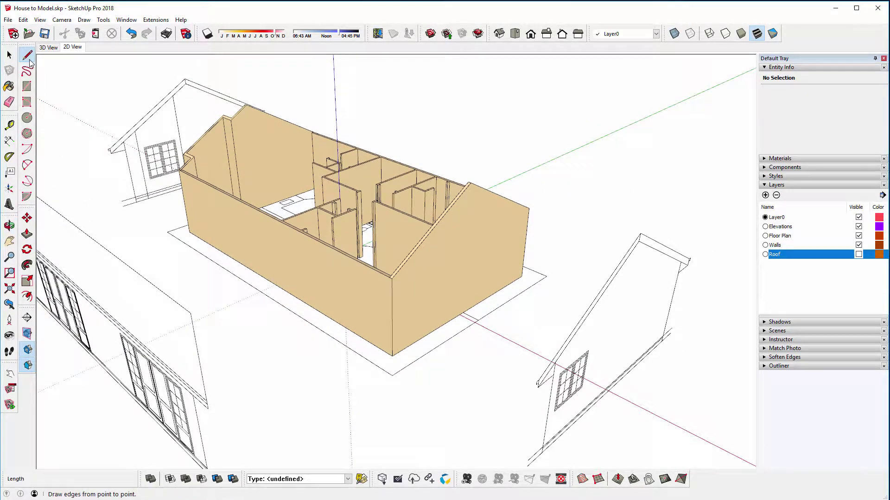
left_click(392, 354)
middle_click_drag(225, 269, 370, 352)
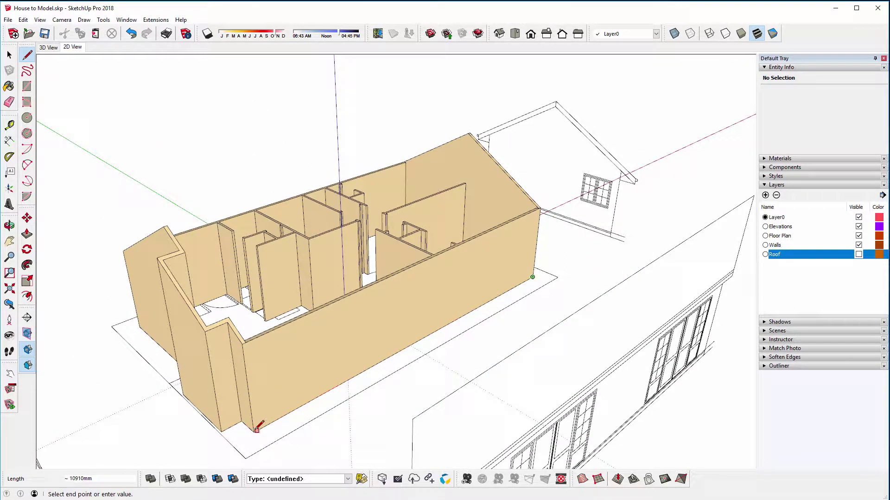
scroll(254, 429, "up", 3)
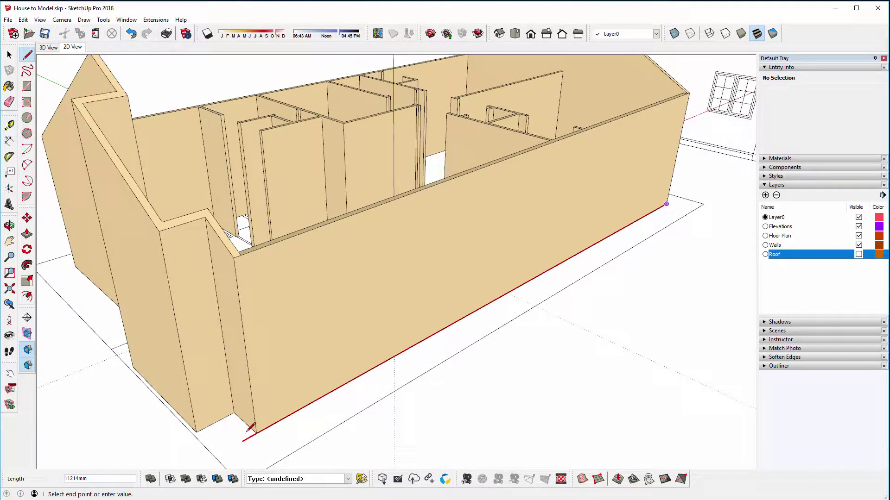
left_click(245, 414)
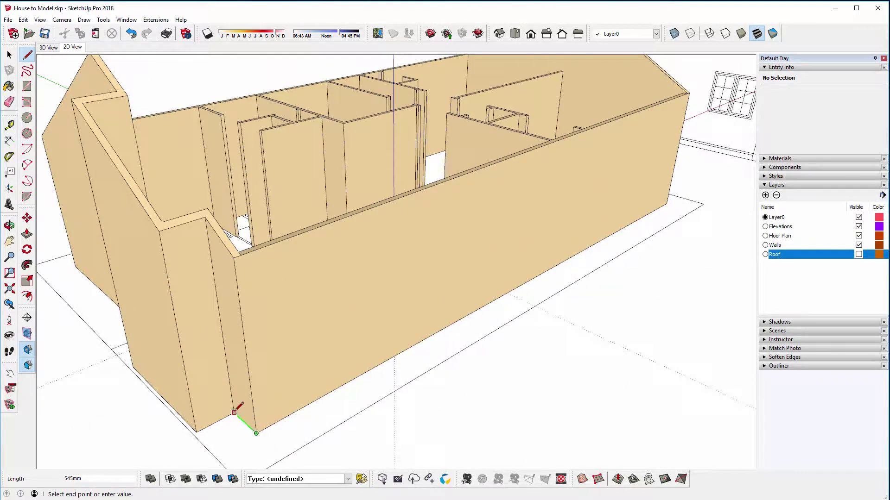
left_click(196, 432)
Continue tracing the base of the remaining outer walls around the house to close the outline into a floor face
middle_click_drag(163, 355, 473, 301)
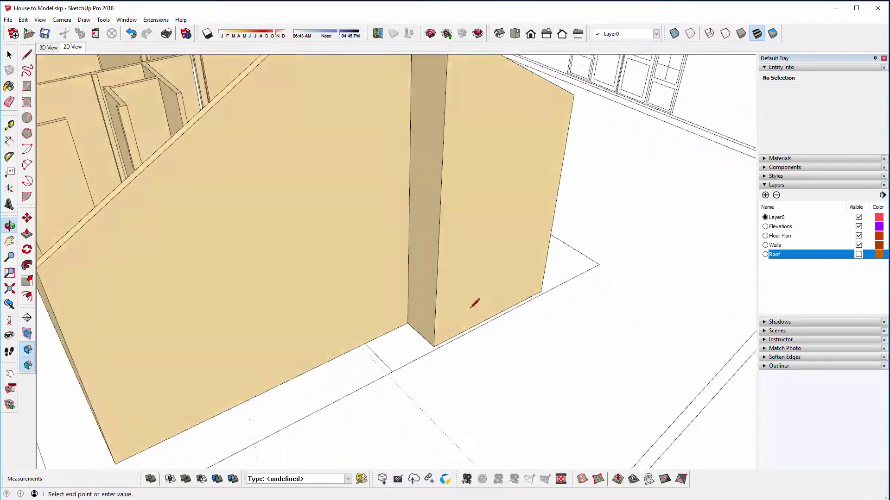
left_click(433, 347)
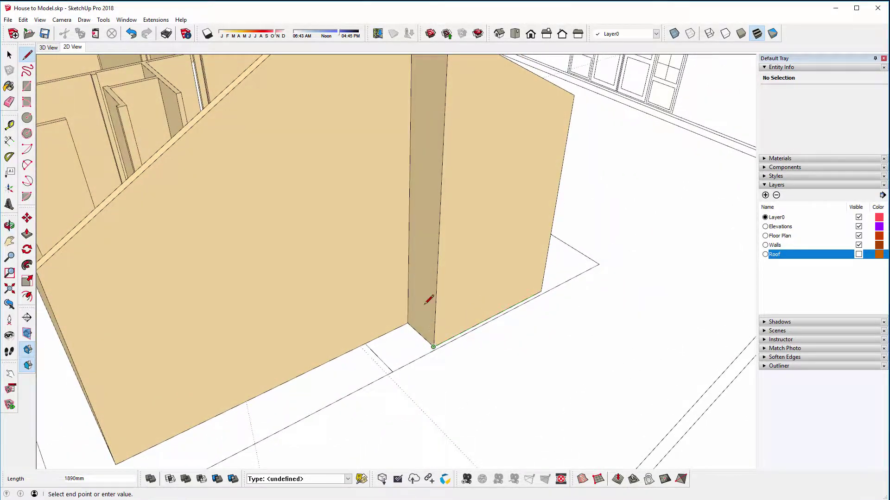
left_click(408, 323)
mouse_move(367, 330)
middle_mouse_down()
mouse_move(521, 275)
mouse_move(444, 347)
mouse_move(240, 260)
mouse_move(472, 417)
middle_mouse_up()
left_click(439, 349)
scroll(410, 332, "down", 5)
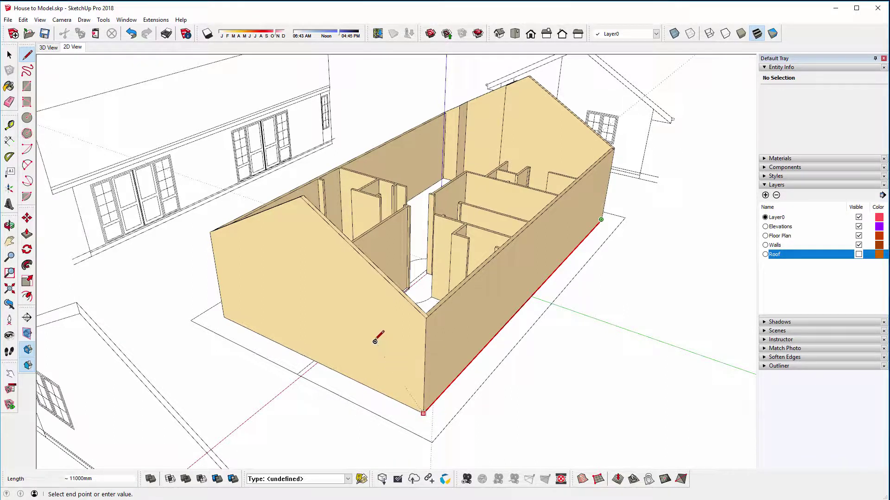
middle_click_drag(308, 312, 540, 338)
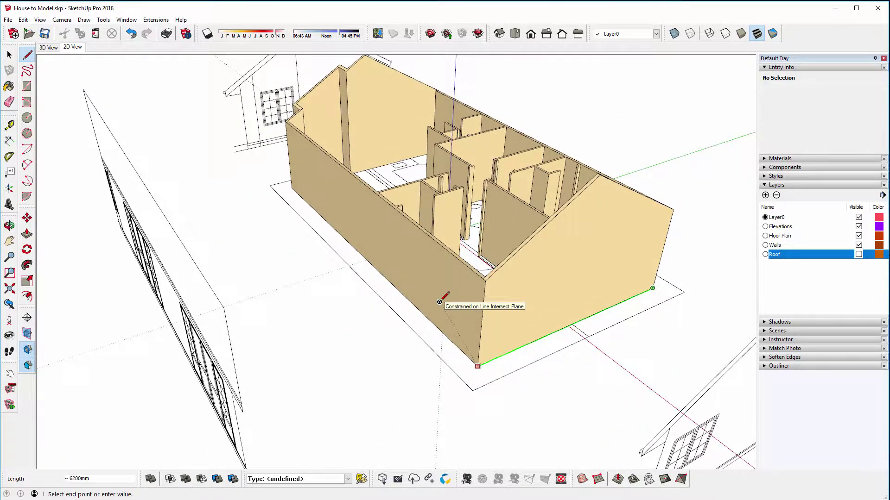
key("Escape")
middle_click_drag(444, 290, 449, 359)
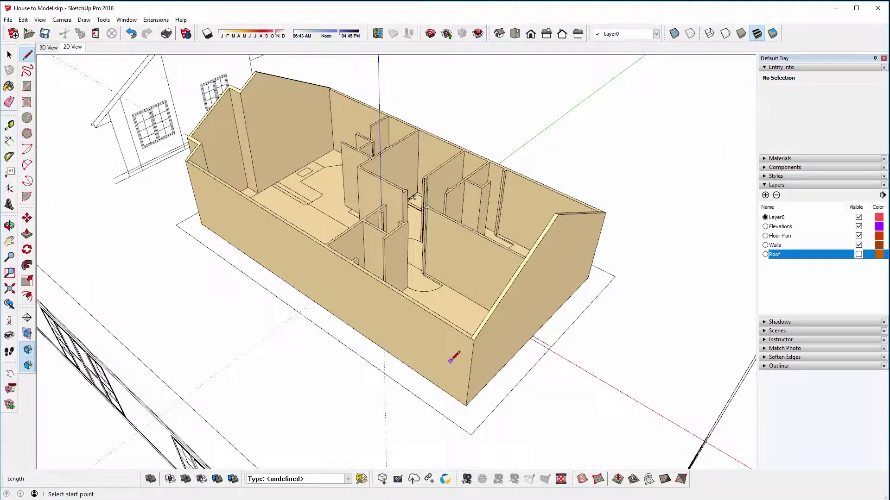
Select the new floor face with its boundary edges and make it a group
left_click(9, 55)
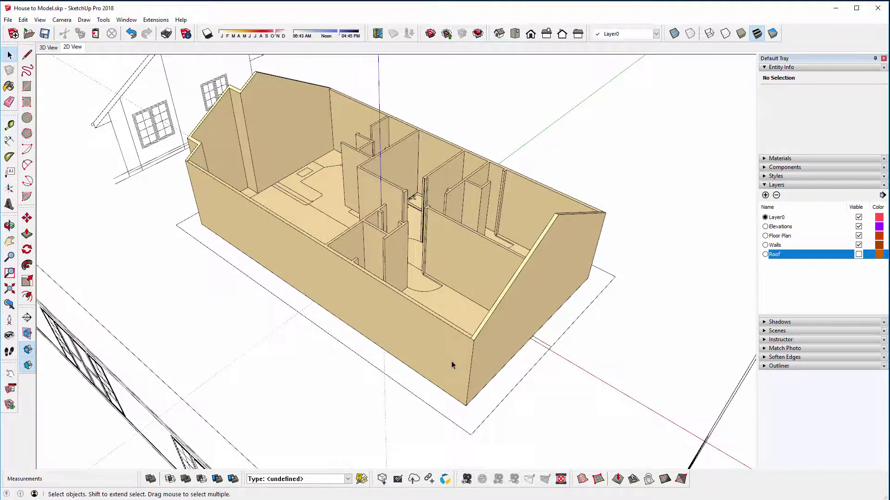
double_click(437, 299)
middle_click_drag(432, 329, 448, 327)
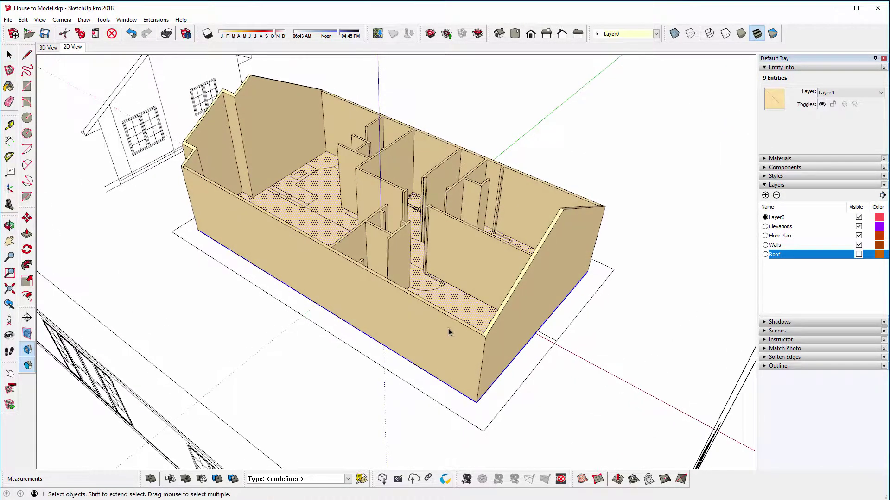
right_click(442, 301)
left_click(459, 376)
Push/Pull the floor face inside its group down into a slab beneath the walls, and close the group
middle_click_drag(459, 377, 366, 329)
double_click(359, 268)
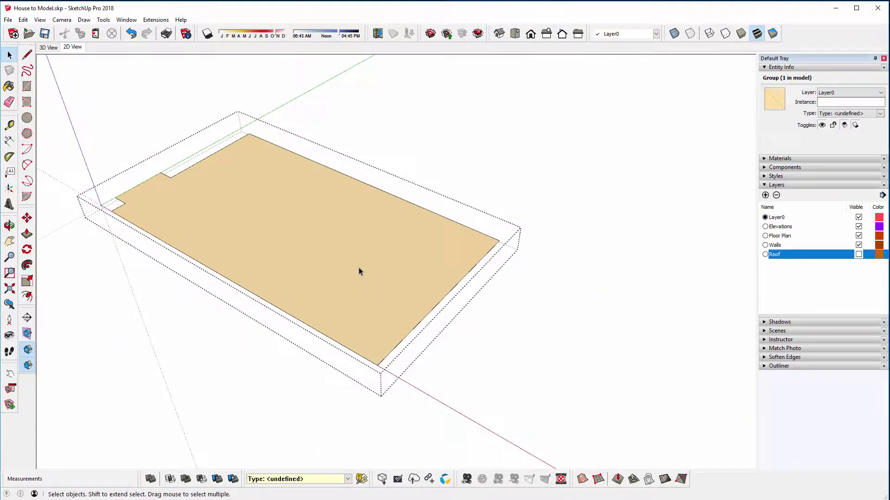
middle_click_drag(359, 268, 353, 299)
key("p")
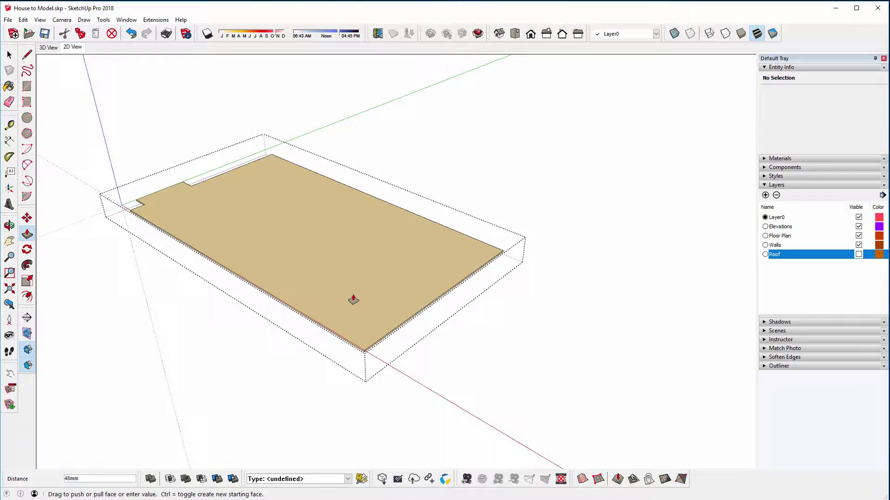
middle_click_drag(308, 304, 270, 269)
left_click(9, 55)
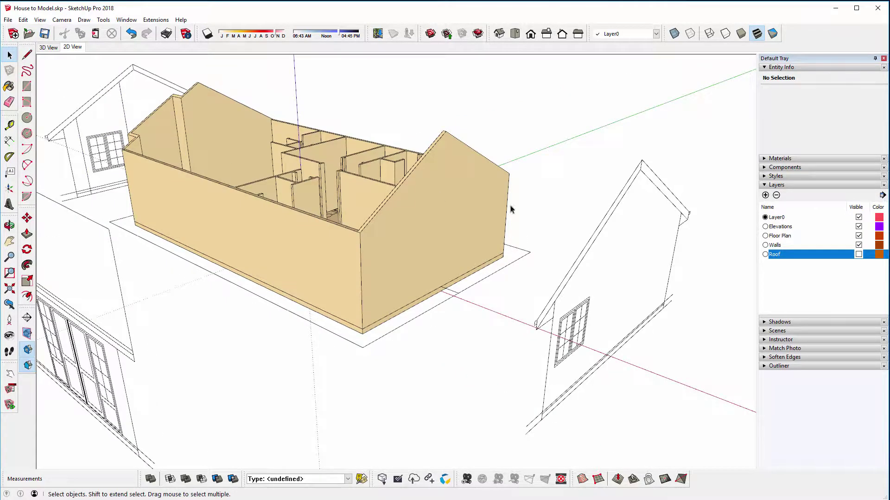
Add a layer named Foundation and assign the floor slab group to it
left_click(766, 195)
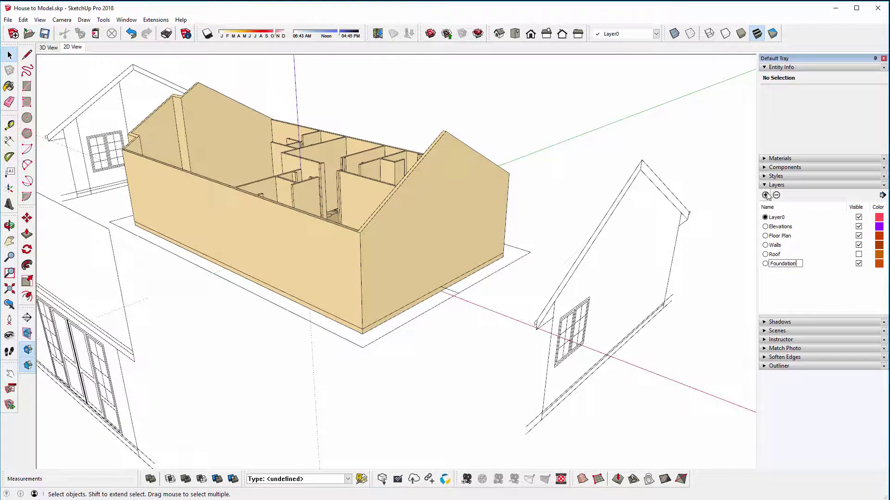
key("Return")
middle_click_drag(323, 229, 328, 298)
left_click(353, 280)
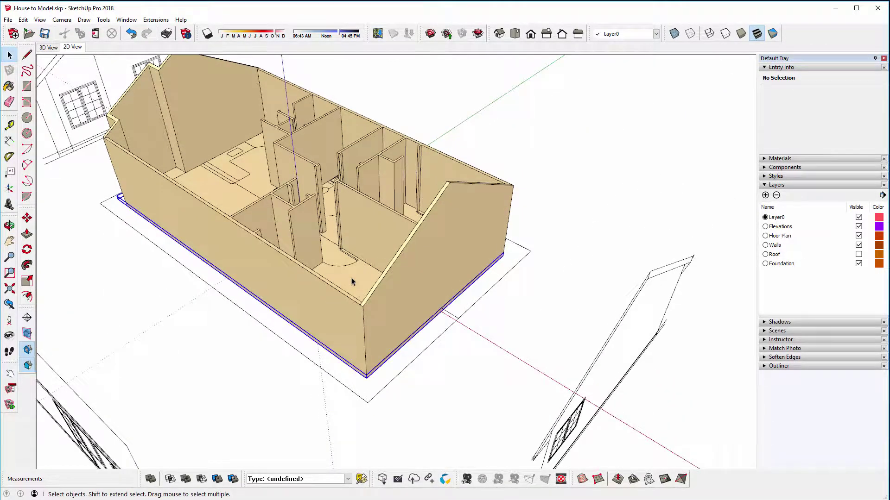
left_click(641, 41)
left_click(641, 71)
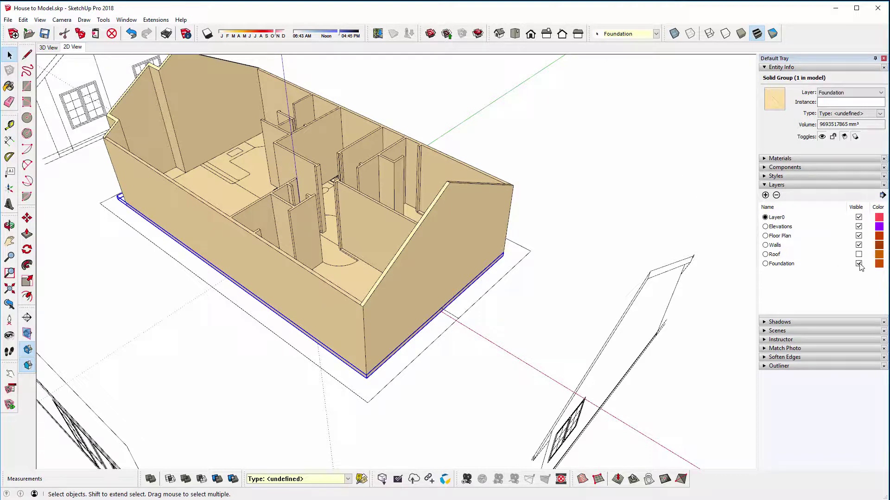
Hide the Floor Plan layer and clear the selection to inspect the walls and slab
left_click(858, 236)
middle_click_drag(258, 224, 485, 173)
left_click(399, 133)
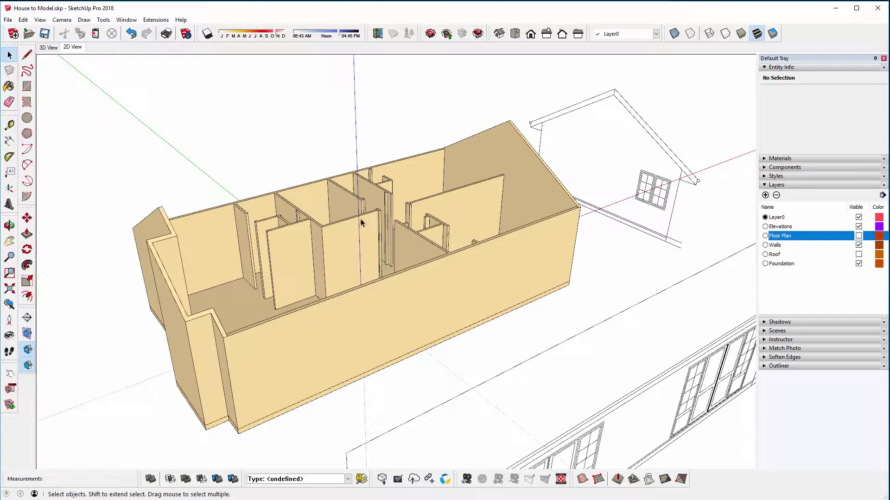
scroll(350, 245, "up", 8)
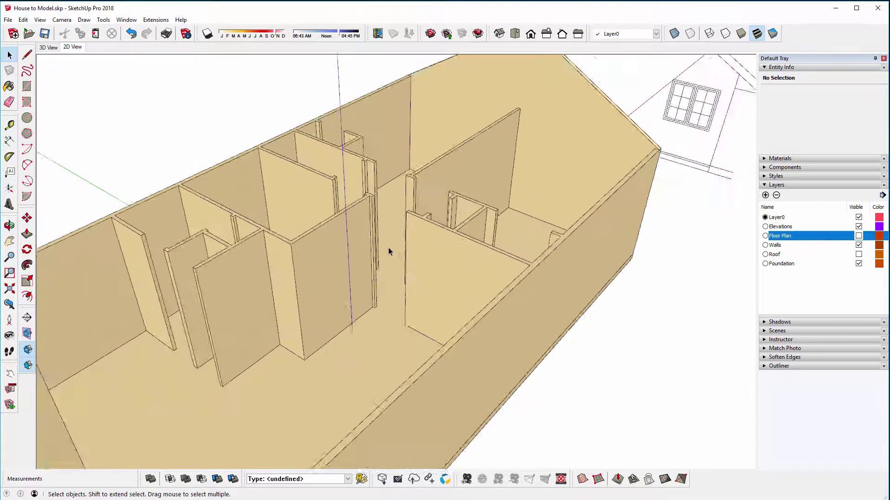
Copy the short top edge of the wall end beside the doorway 535 mm down to mark the door header's depth
scroll(378, 244, "up", 2)
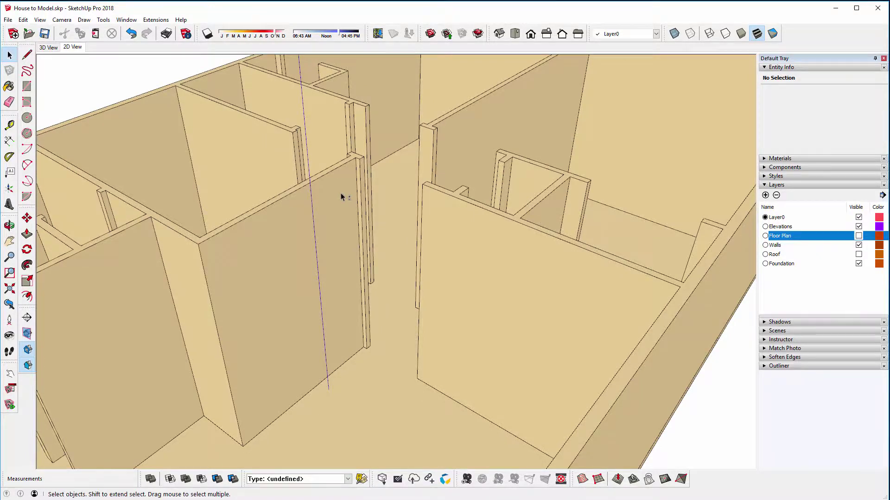
scroll(306, 195, "up", 4)
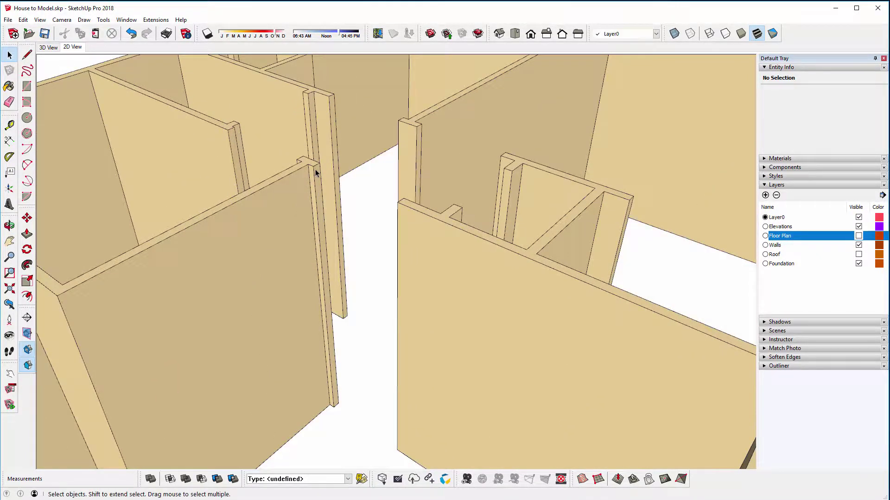
left_click(316, 168)
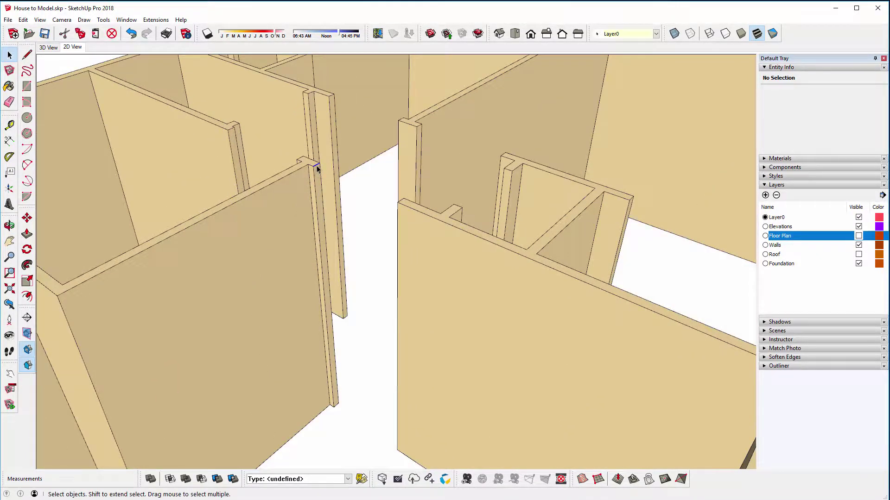
left_click(27, 218)
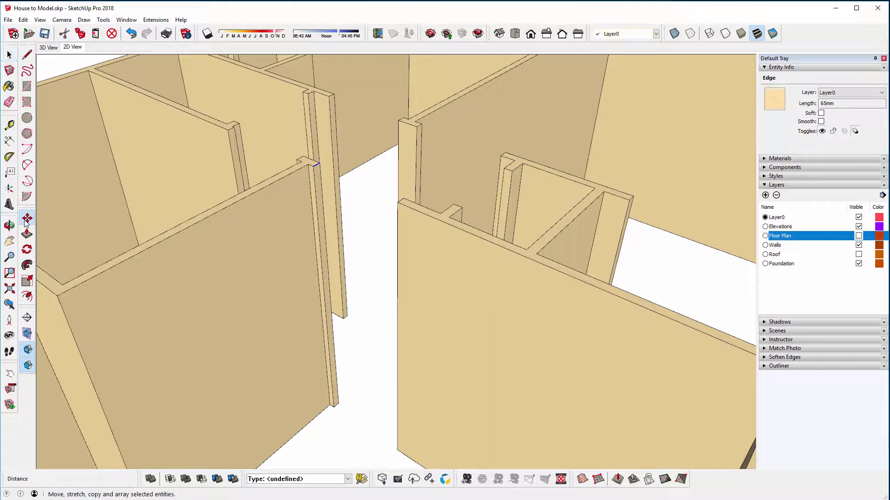
left_click(314, 166)
key("ctrl")
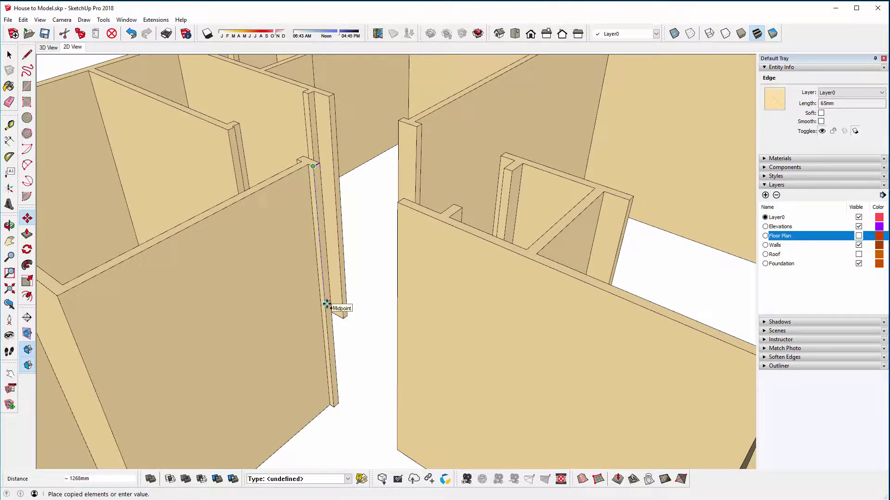
type("535")
key("Return")
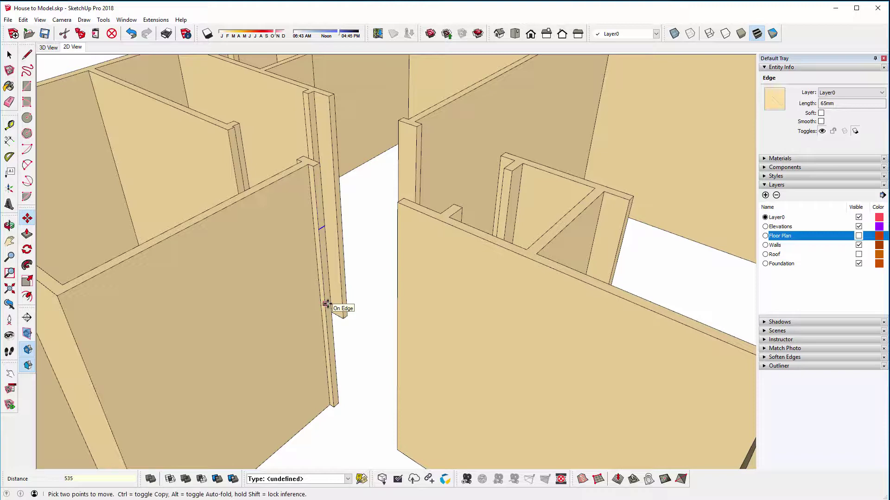
Push/Pull the marked header face 760 mm across the doorway to the opposite wall and erase the leftover seam edge
left_click(27, 234)
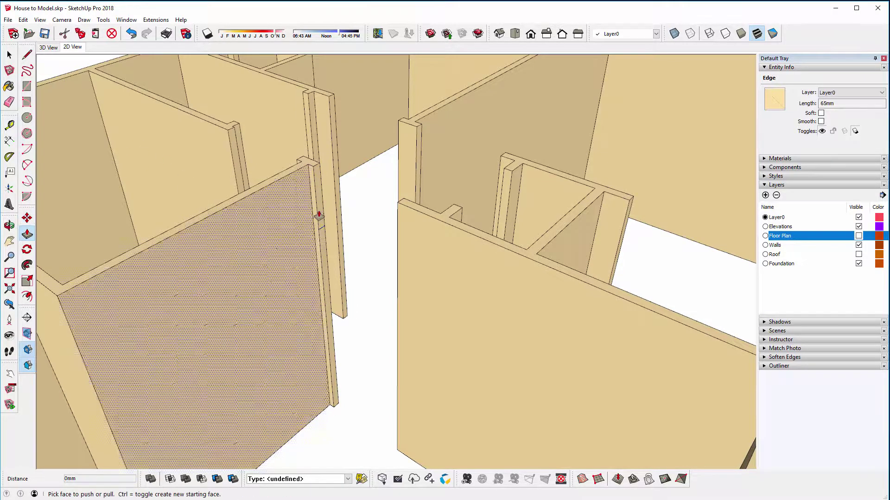
left_click(319, 199)
left_click(397, 204)
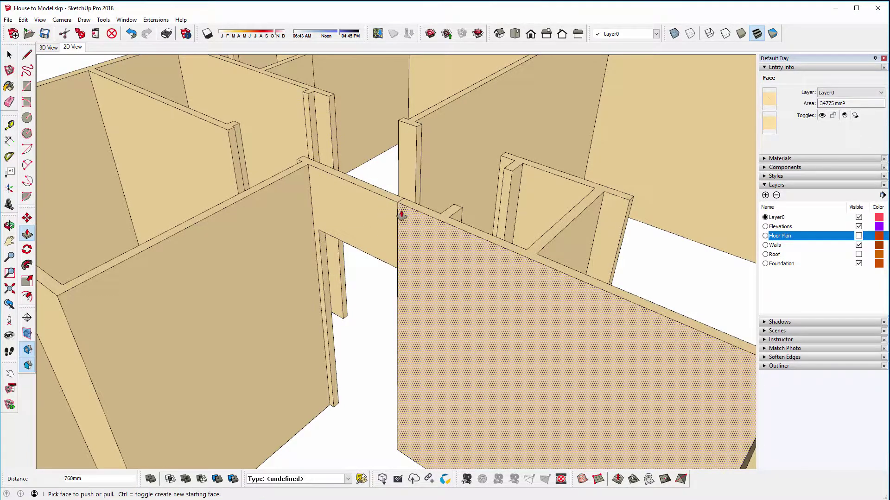
scroll(402, 204, "up", 3)
key("e")
left_click(394, 207)
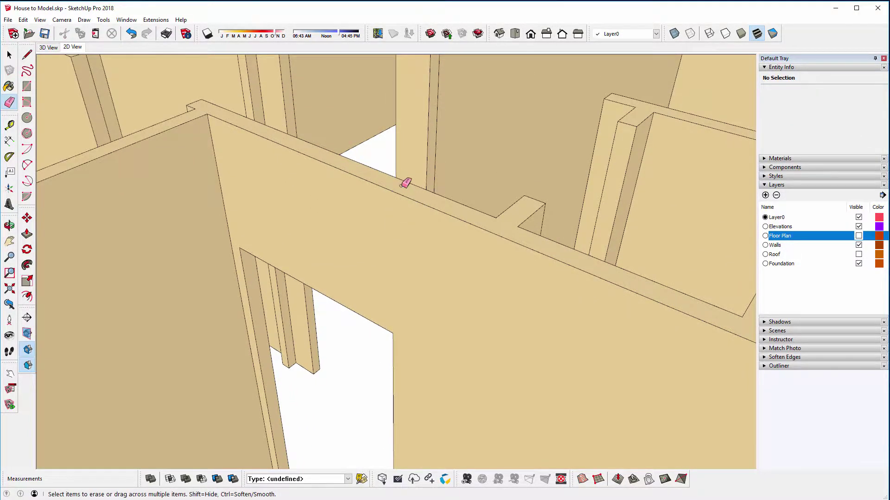
Examine the door header and the remaining interior wall openings from several sides, and close the walls group
middle_click_drag(402, 185, 370, 264)
scroll(523, 258, "down", 5)
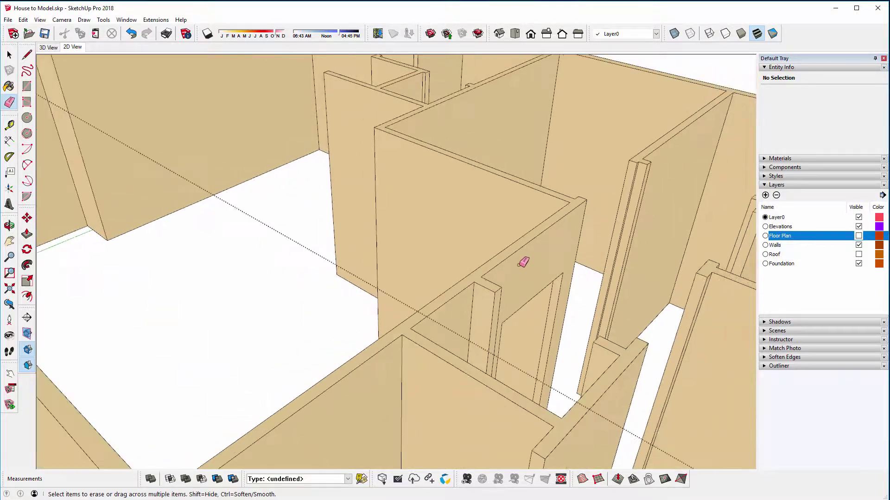
middle_click_drag(527, 270, 361, 248, "shift")
scroll(360, 248, "down", 5)
mouse_move(330, 222)
middle_mouse_down()
mouse_move(574, 260)
mouse_move(441, 195)
middle_mouse_up()
scroll(489, 235, "up", 3)
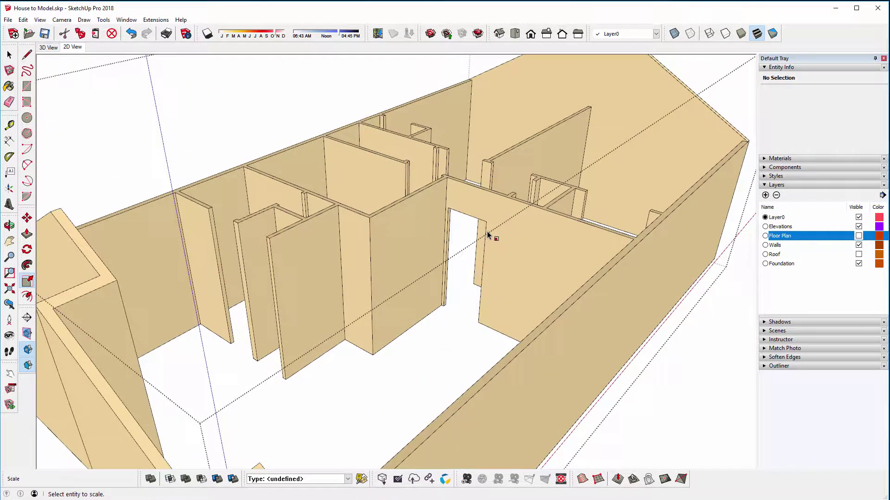
key("space")
scroll(492, 251, "down", 2)
scroll(357, 254, "down", 5)
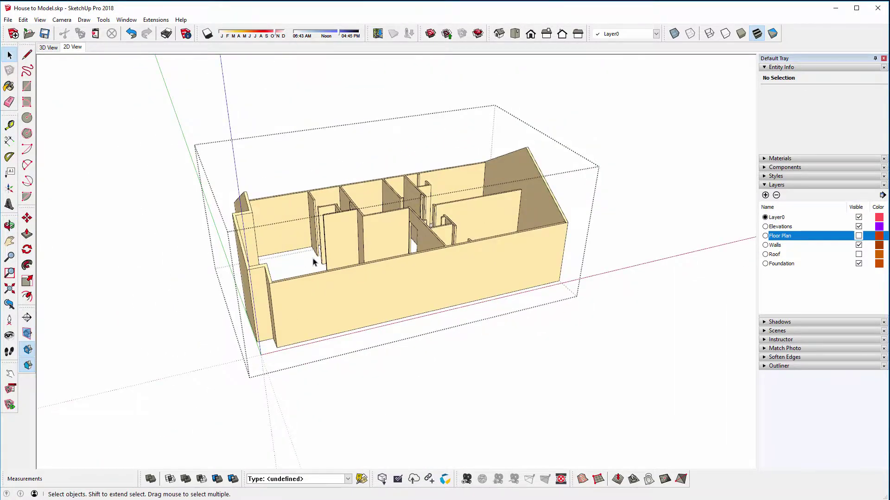
middle_click_drag(313, 259, 390, 235)
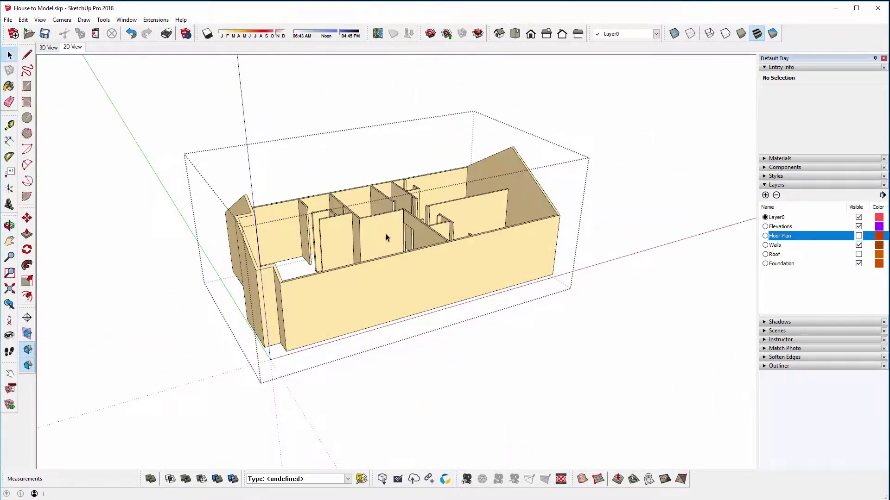
middle_click_drag(285, 391, 383, 349)
Open the walls group for editing and face its gable end behind the matching two-window elevation
left_click(426, 283)
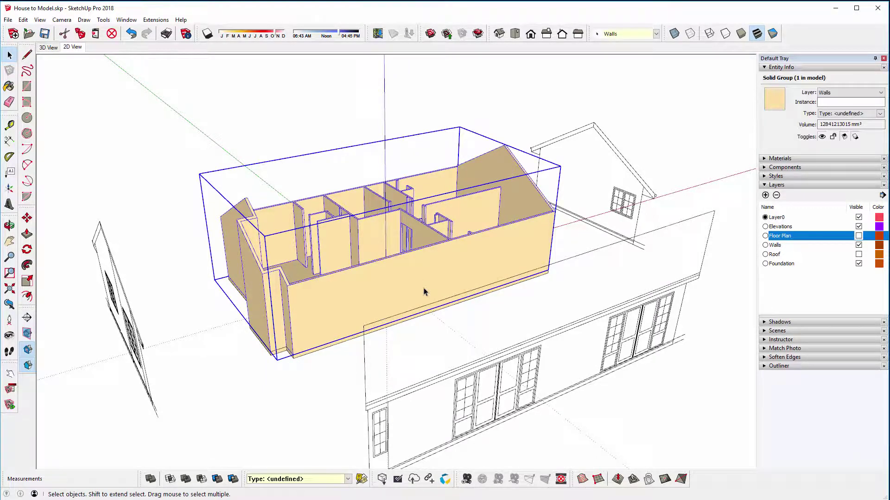
middle_click_drag(341, 297, 398, 275)
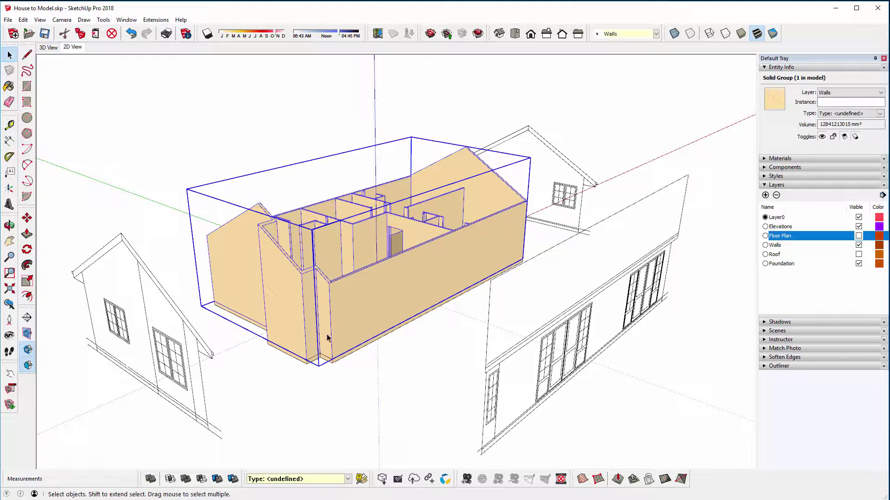
middle_click_drag(341, 336, 355, 255)
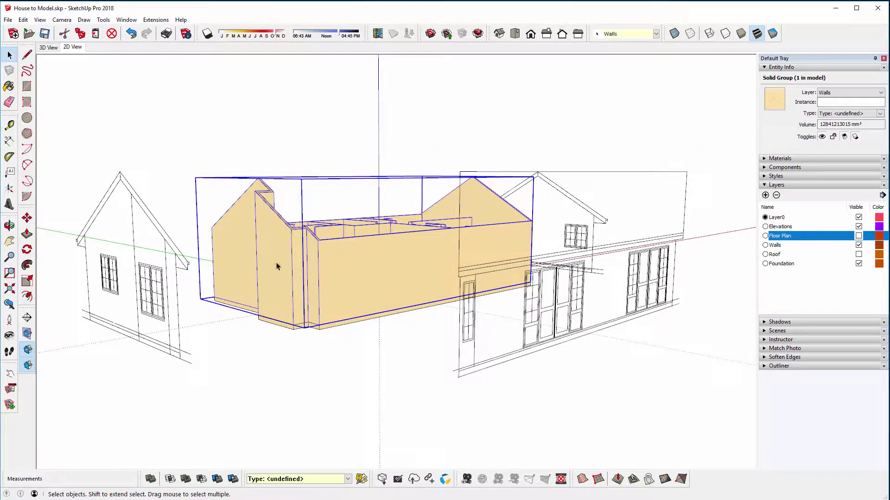
middle_click_drag(258, 272, 350, 245)
double_click(350, 245)
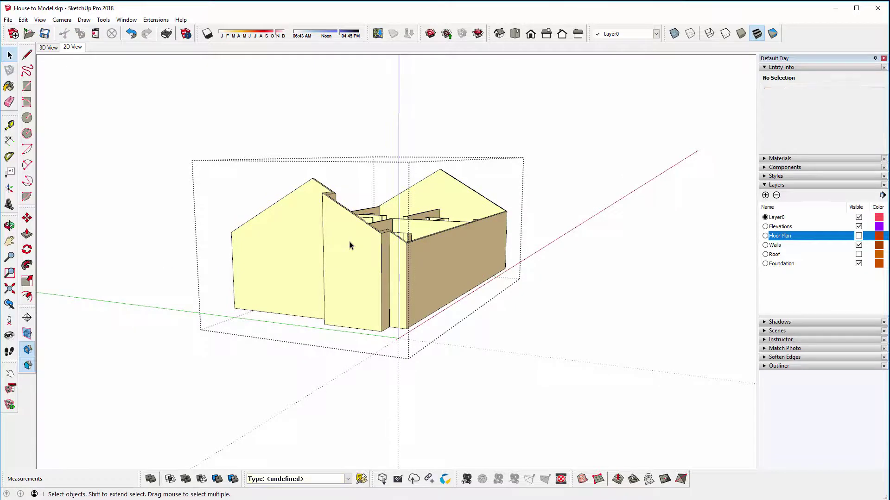
left_click(350, 245)
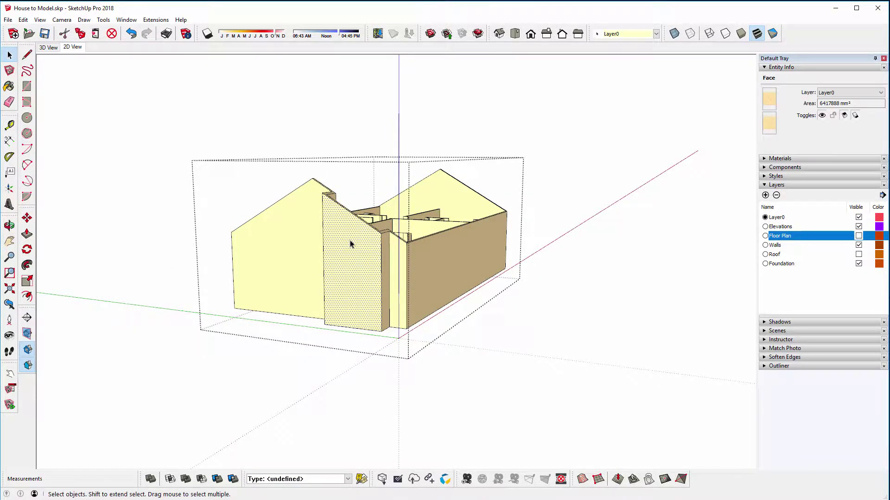
key("h")
middle_click_drag(276, 271, 376, 284)
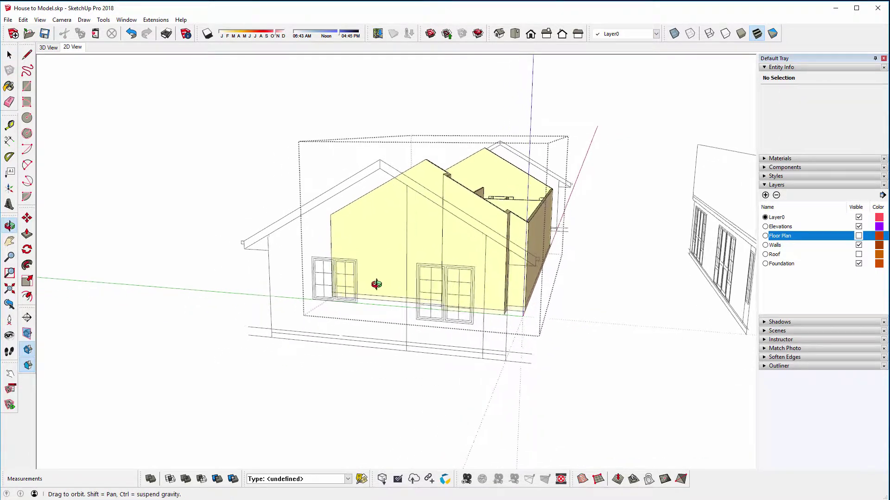
Draw a rectangle of about 1200 by 1100 mm on the gable wall, aligned with the elevation's smaller window
key("t")
key("r")
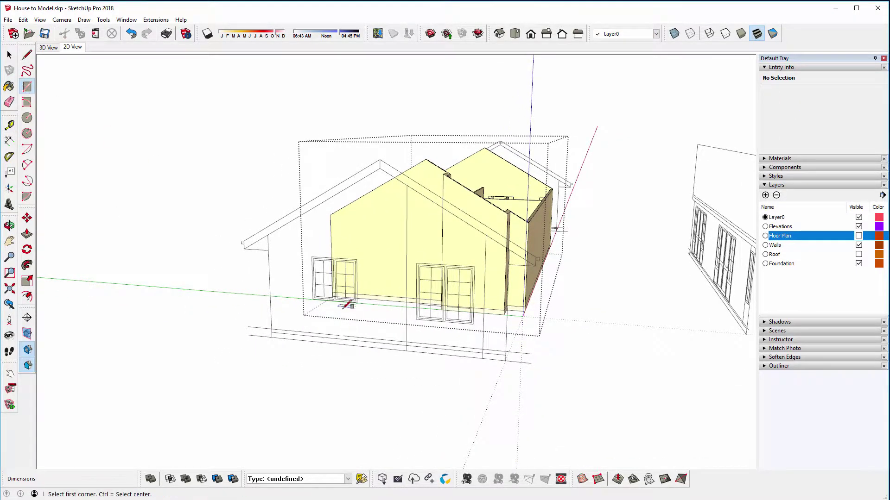
scroll(343, 306, "up", 3)
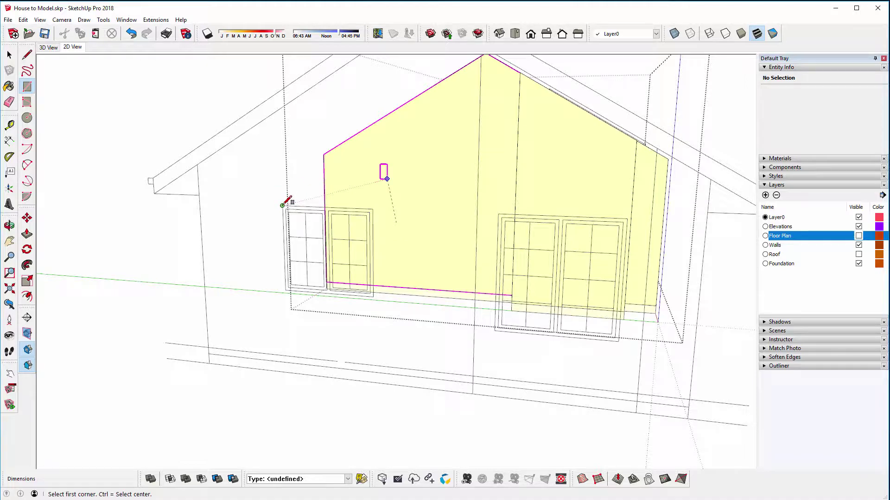
left_click(387, 179)
left_click(449, 239)
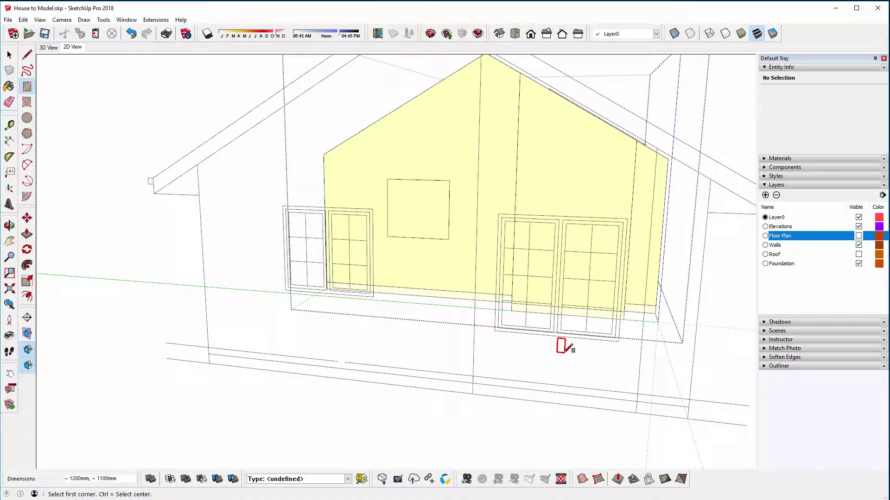
Push/Pull the smaller window rectangle 90 mm inward through the gable wall to cut the opening
middle_click_drag(558, 352, 413, 280)
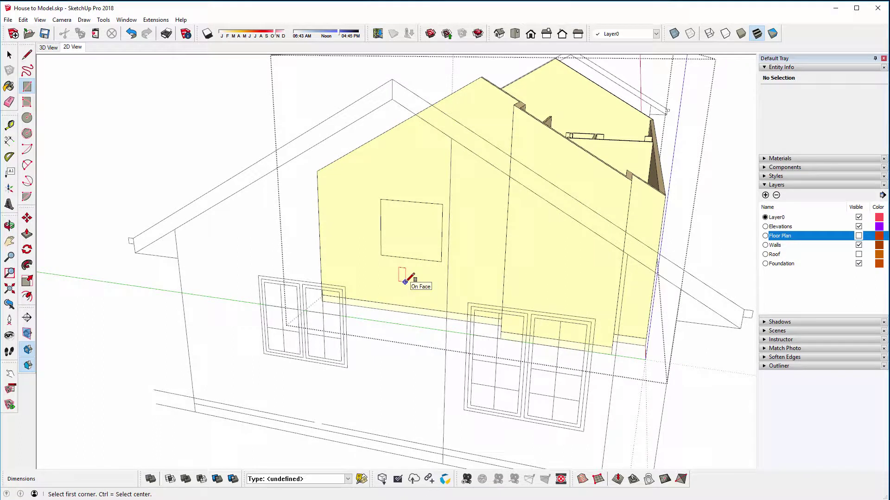
key("p")
left_click(401, 252)
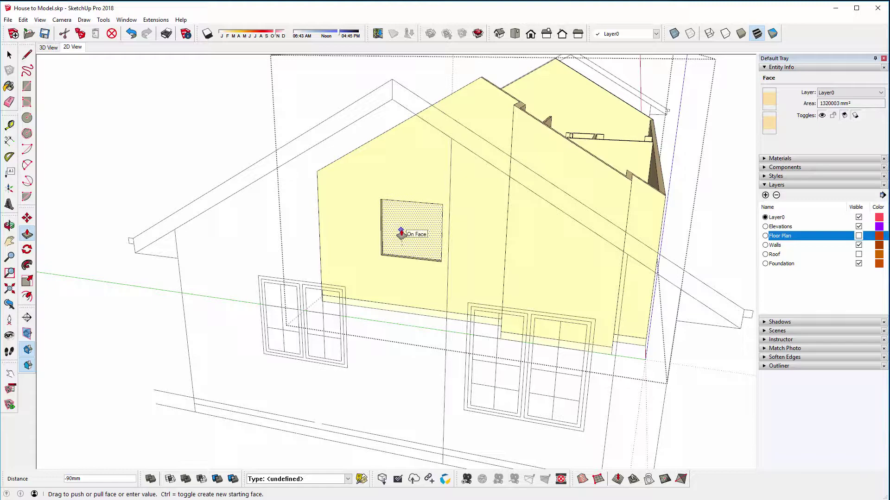
left_click(400, 234)
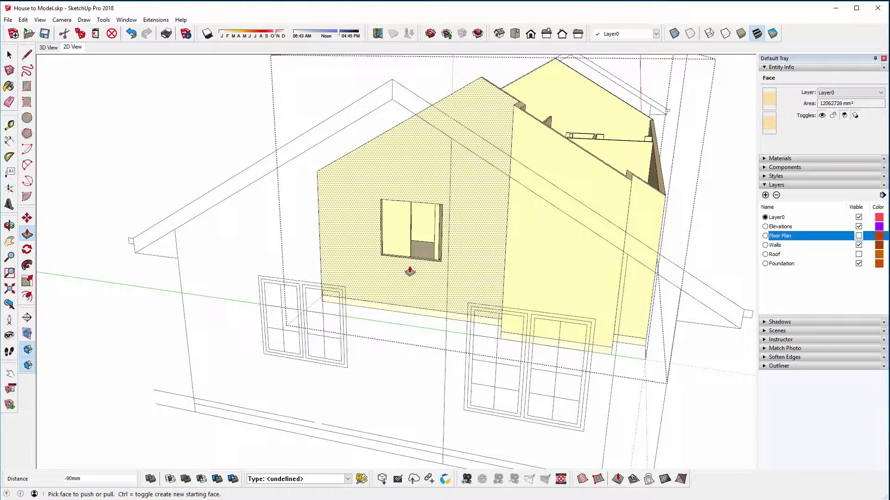
Draw a rectangle of about 1400 by 1400 mm on the projecting gable wall, aligned with the elevation's larger window
middle_click_drag(405, 277, 373, 272)
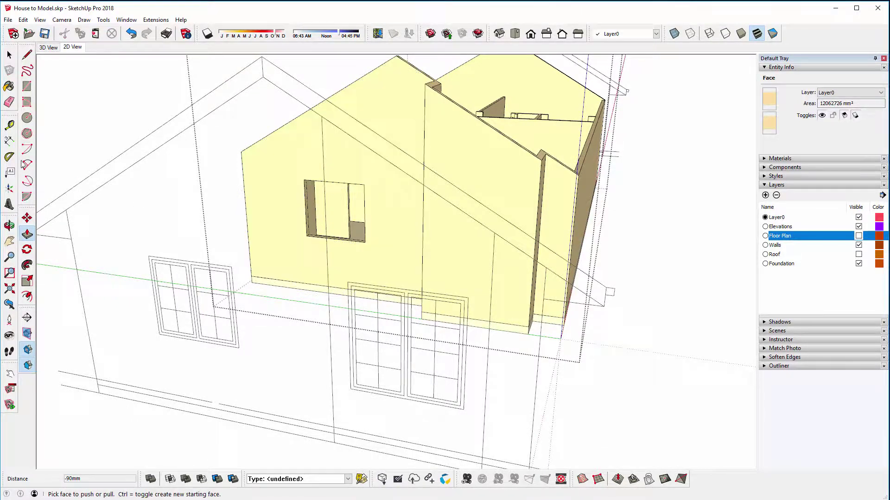
key("r")
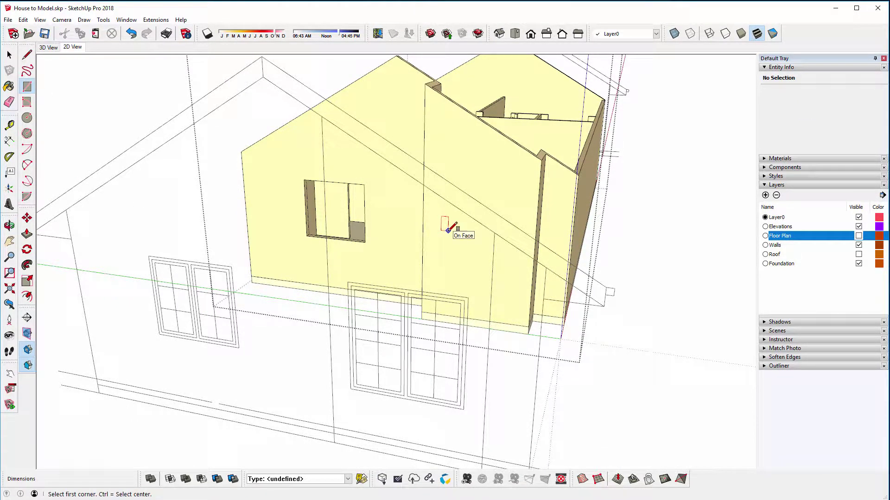
key("shift")
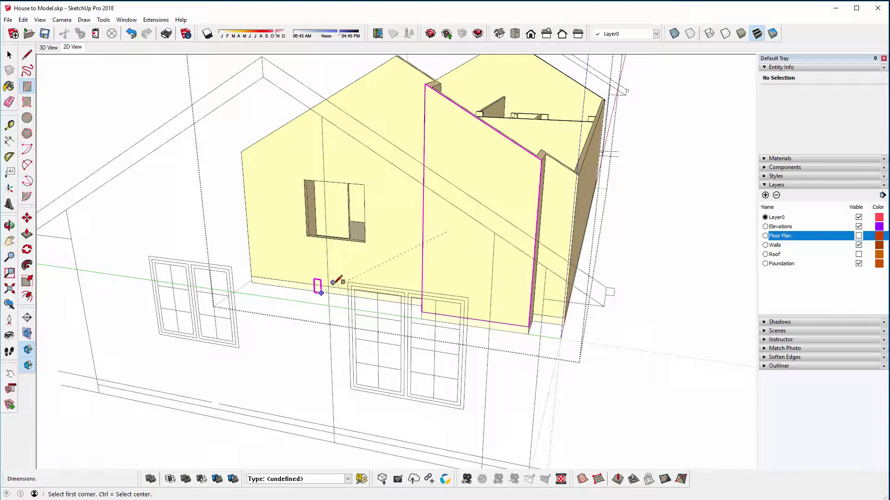
left_click(348, 282)
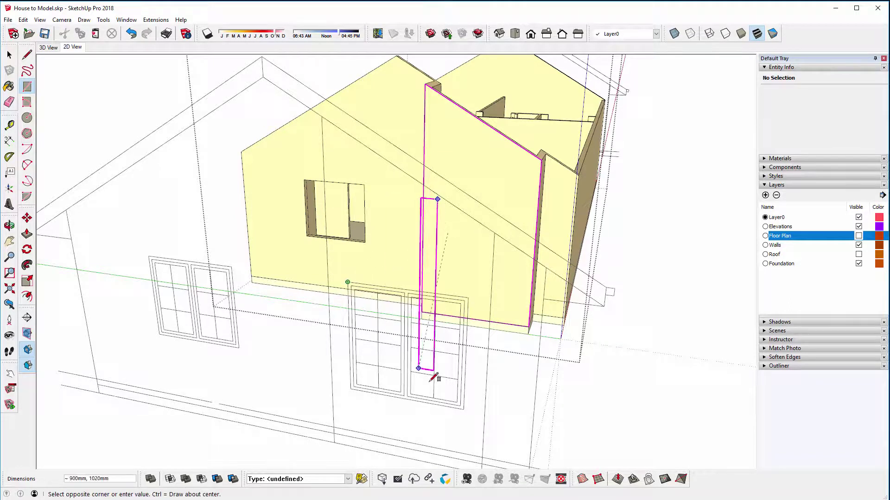
left_click(459, 410)
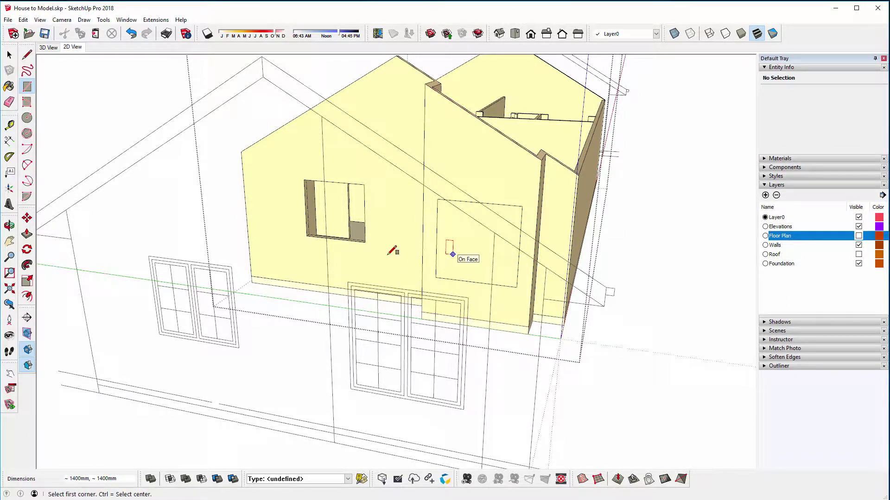
Push/Pull the larger window rectangle 90 mm inward through the projecting gable wall to cut its opening
key("p")
left_click(458, 234)
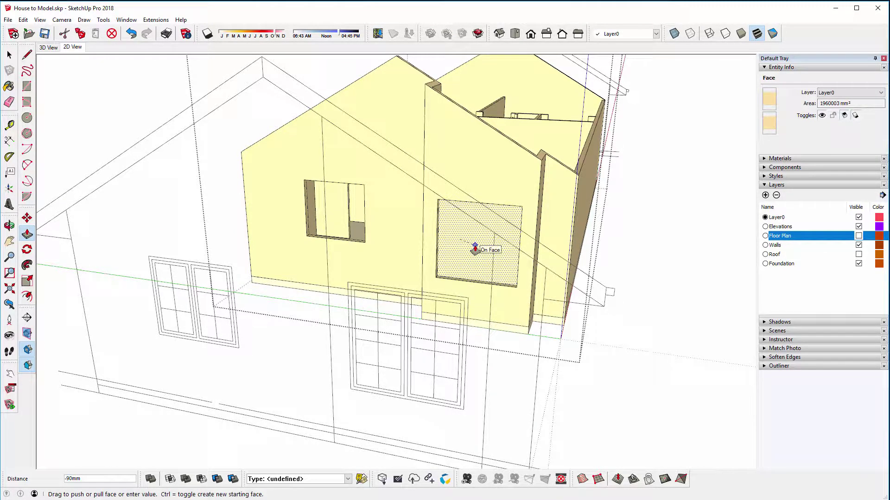
left_click(475, 248)
Draw a rectangle on the narrow wall section beside the long wall, aligned with the narrow window on the long elevation
middle_click_drag(387, 250, 307, 268)
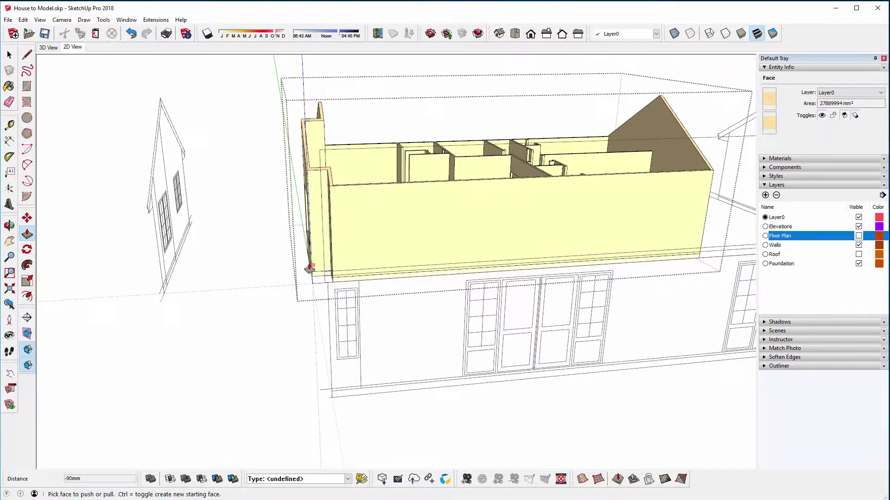
scroll(320, 270, "up", 3)
scroll(322, 270, "up", 2)
key("r")
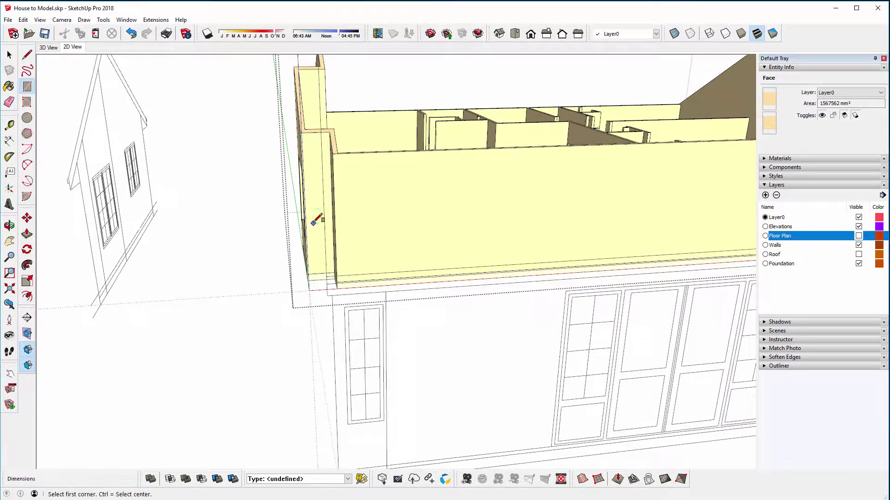
left_click(344, 307)
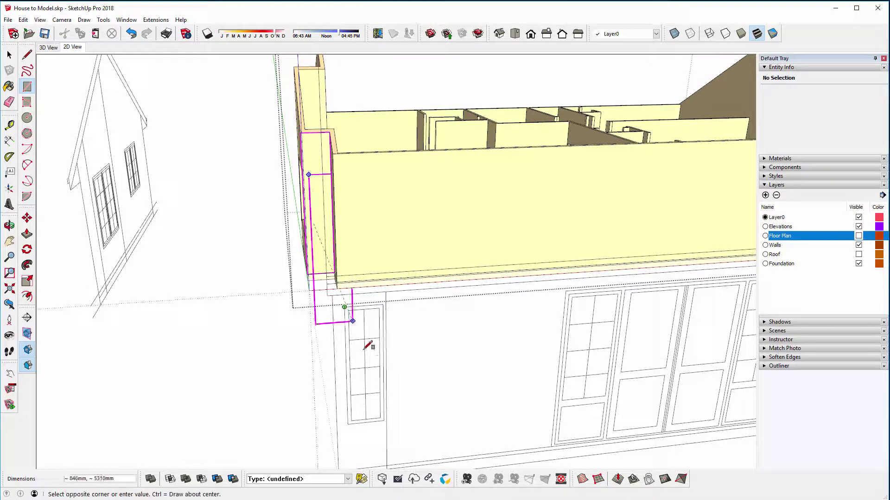
Draw a rectangle of about 400 × 1400 mm for the narrow window on the side wall and push it through
left_click(389, 417)
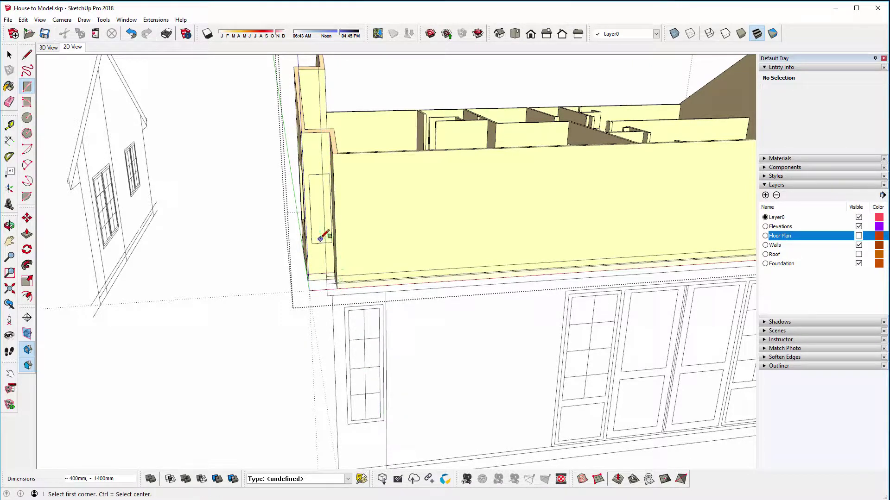
key("p")
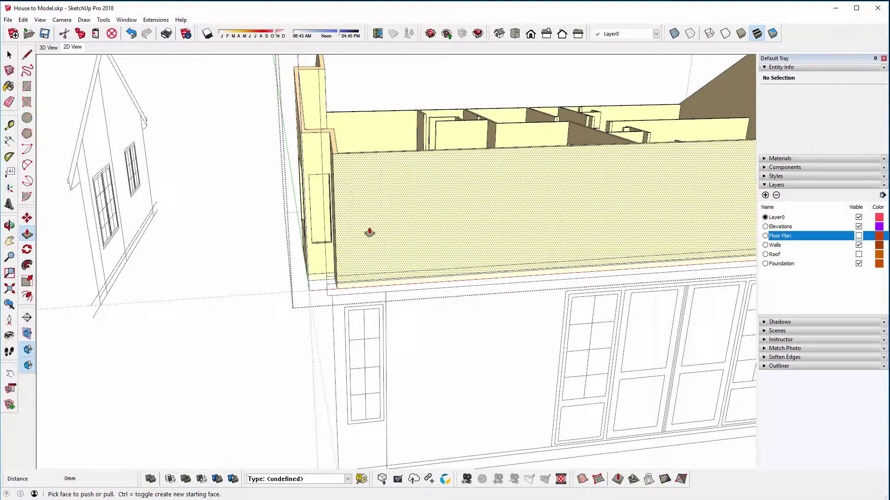
Draw a 2900 × 2000 mm rectangle on the long wall matching the first patio door in the elevation and push it through the wall
middle_click_drag(367, 232, 400, 217)
scroll(466, 212, "up", 1)
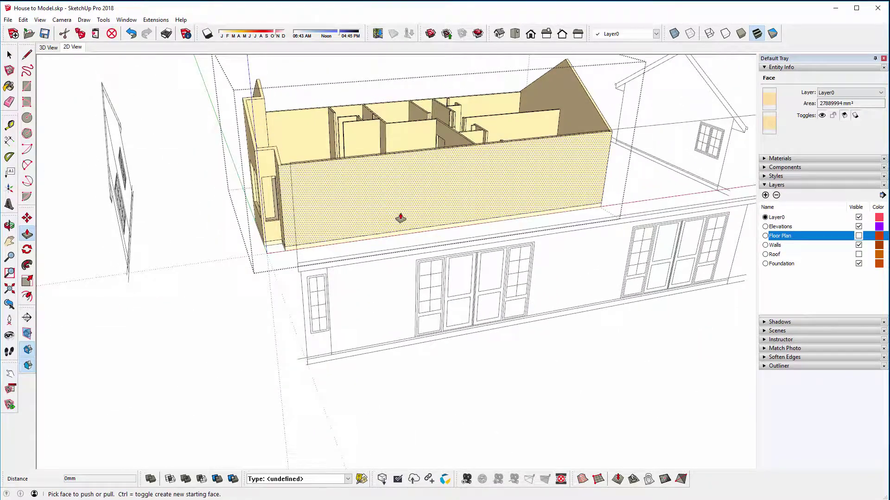
key("r")
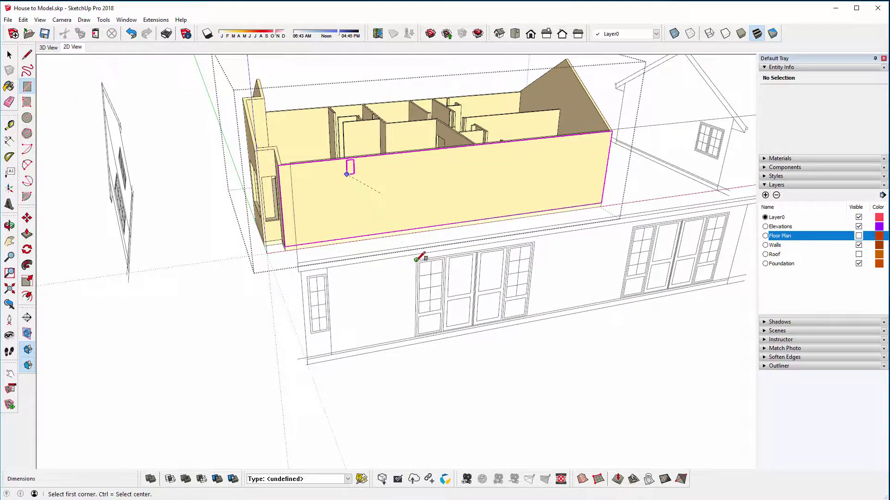
scroll(540, 366, "up", 3)
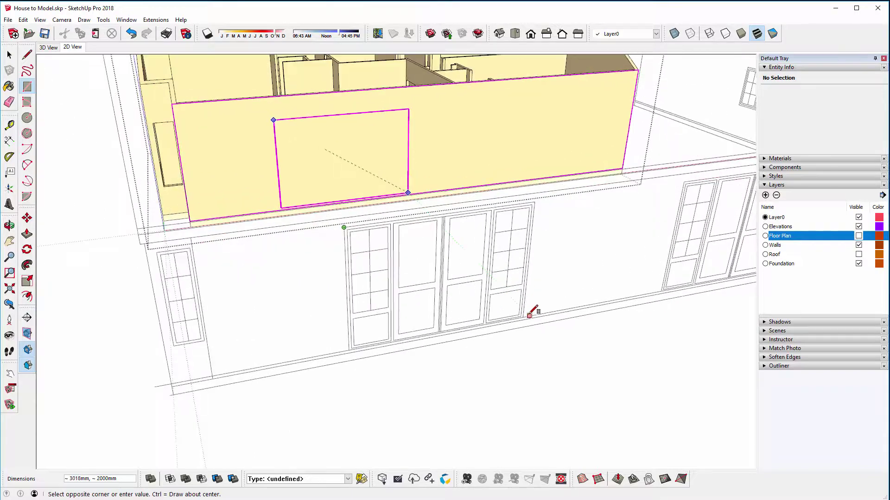
left_click(527, 308)
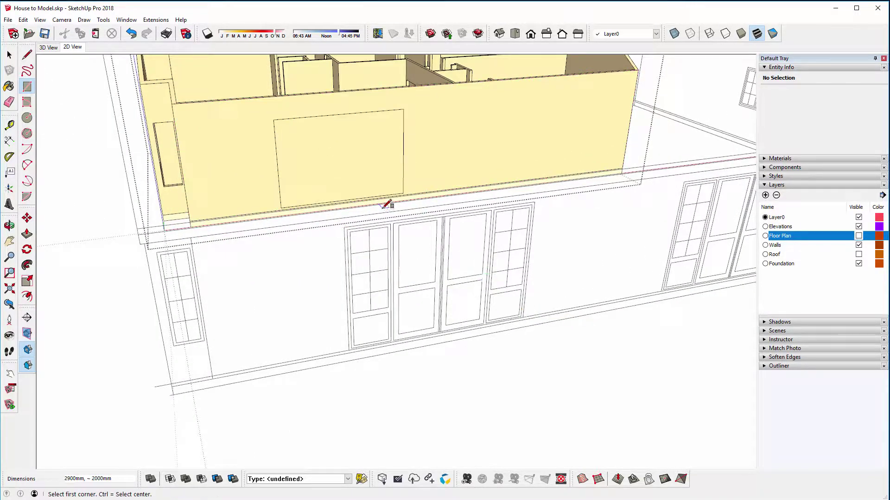
key("p")
left_click(374, 179)
left_click(481, 175)
Cut a second 2900 × 2000 mm opening in the long wall, aligned with the other patio door in the elevation
middle_click_drag(480, 174, 255, 171)
key("r")
left_click(291, 139)
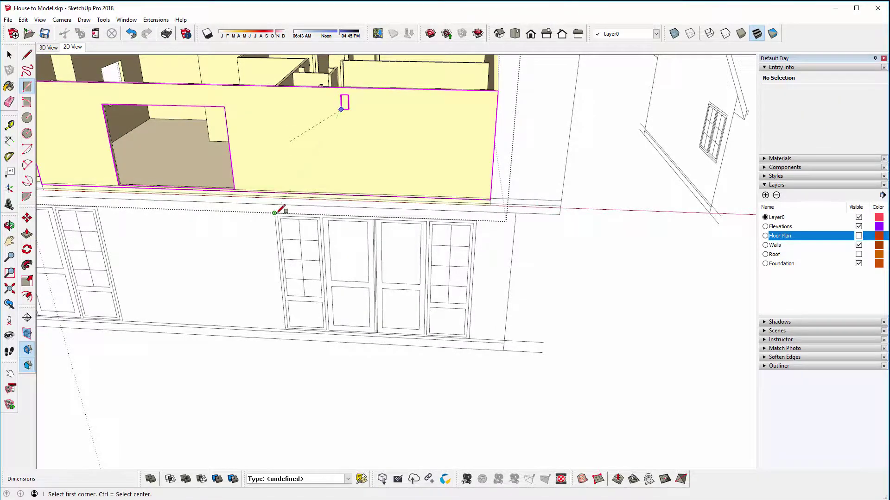
left_click(469, 326)
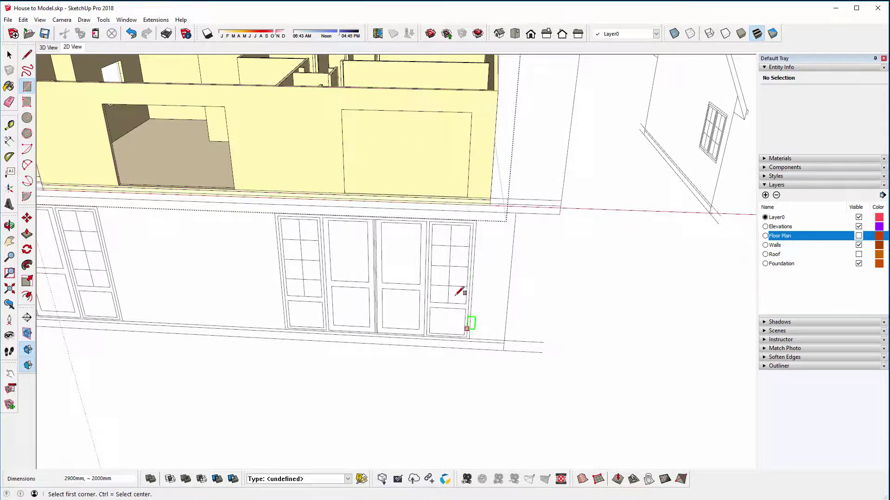
key("p")
Cut a 1200 × 1100 mm window opening through the gable-end wall, aligned with the window in its elevation
middle_click_drag(423, 163, 366, 225)
key("r")
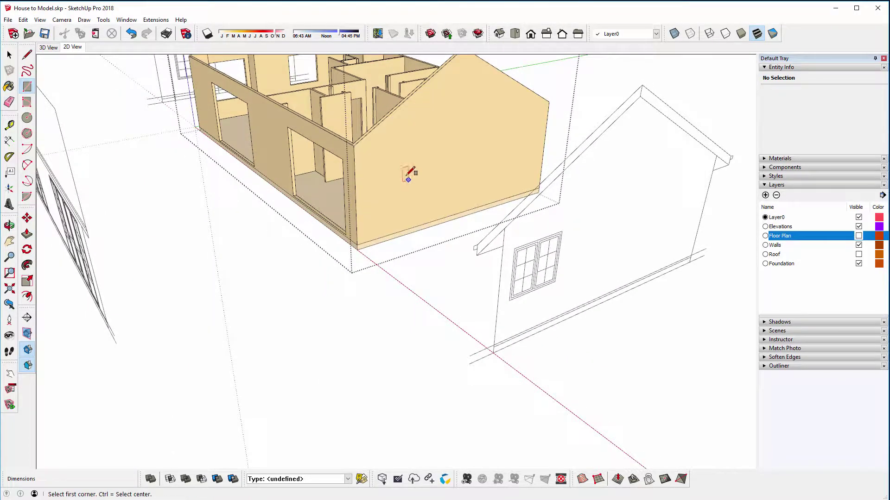
left_click(515, 247)
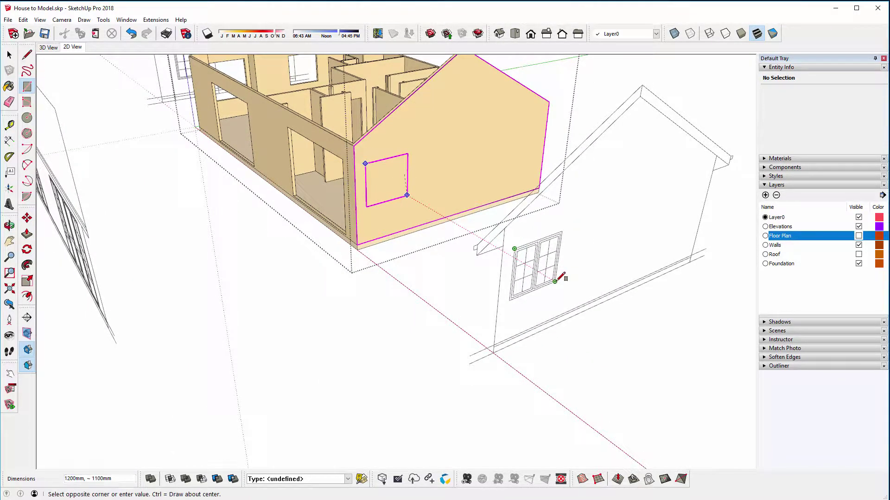
left_click(557, 281)
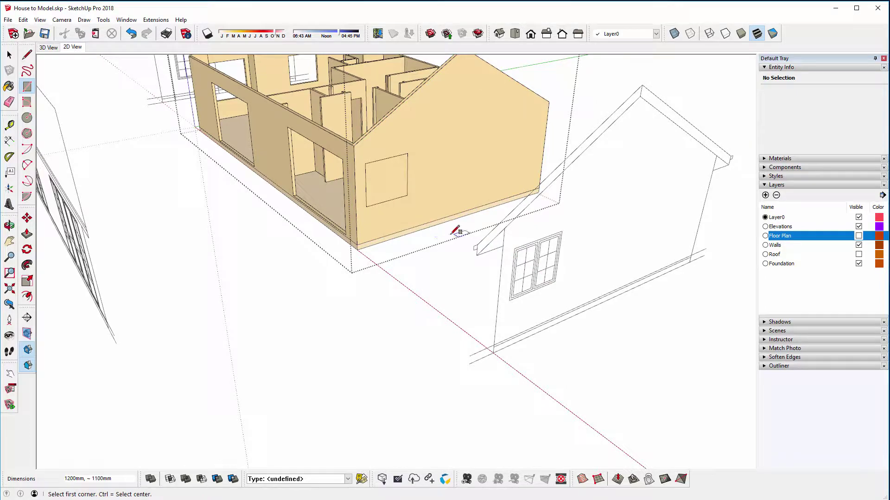
key("p")
left_click_drag(381, 181, 357, 184)
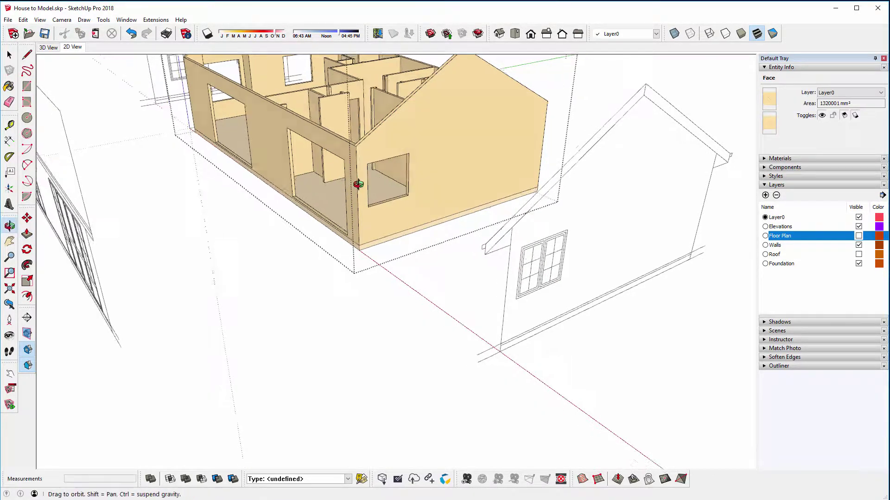
Examine the cut wall openings around the house and the small window drawn on the opposite gable elevation
middle_click_drag(358, 185, 379, 208)
key("space")
middle_click_drag(152, 179, 343, 329)
middle_click_drag(296, 306, 334, 297)
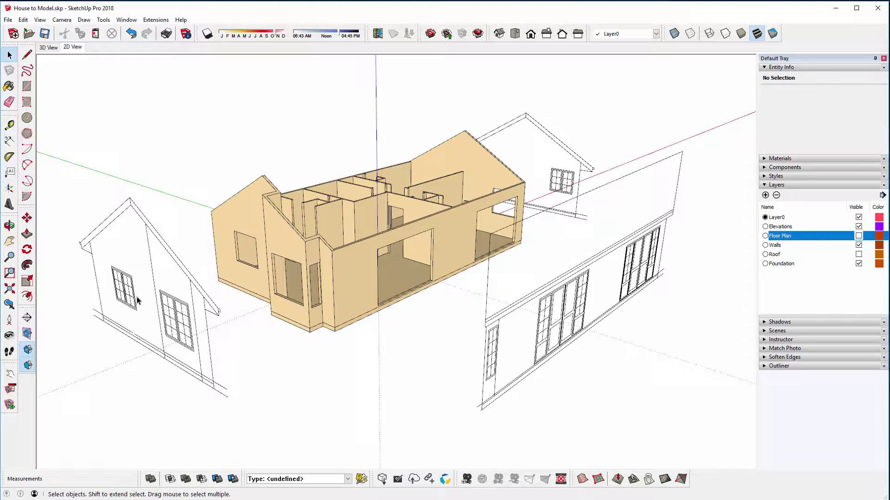
key("o")
left_click_drag(134, 293, 185, 290)
key("space")
scroll(199, 296, "up", 6)
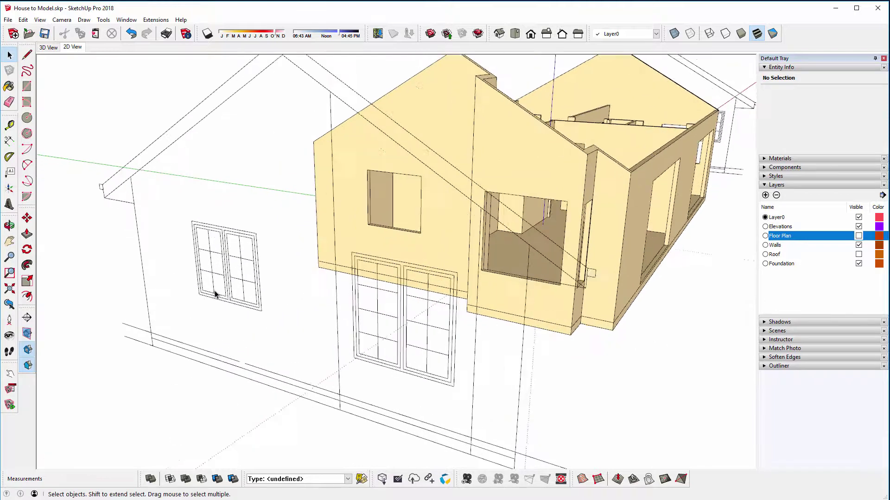
scroll(218, 302, "up", 2)
scroll(221, 300, "down", 2)
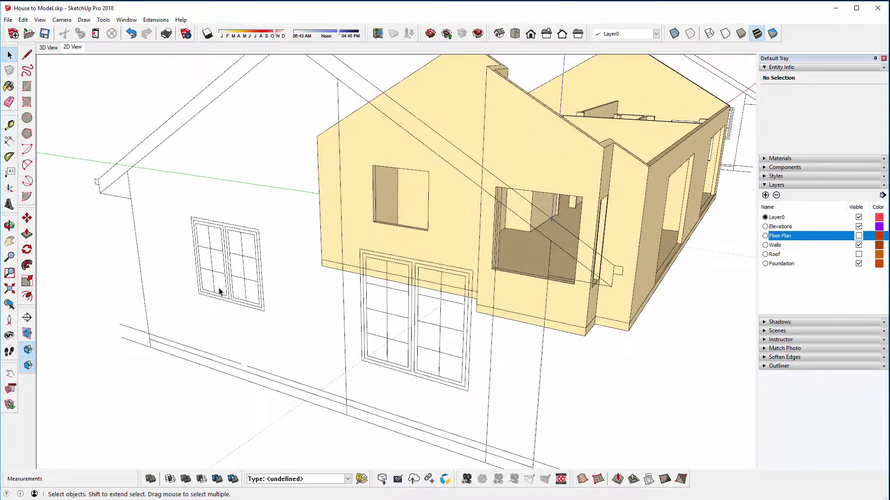
scroll(221, 291, "up", 1)
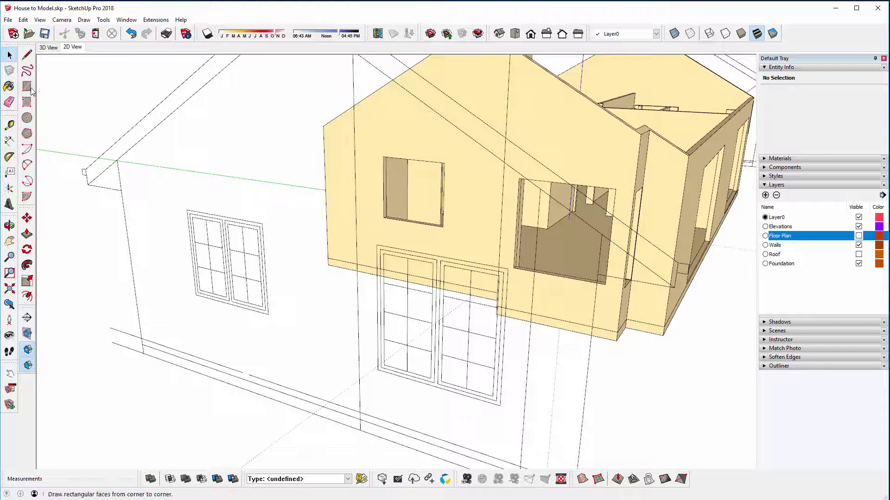
left_click(349, 135)
left_click(283, 135)
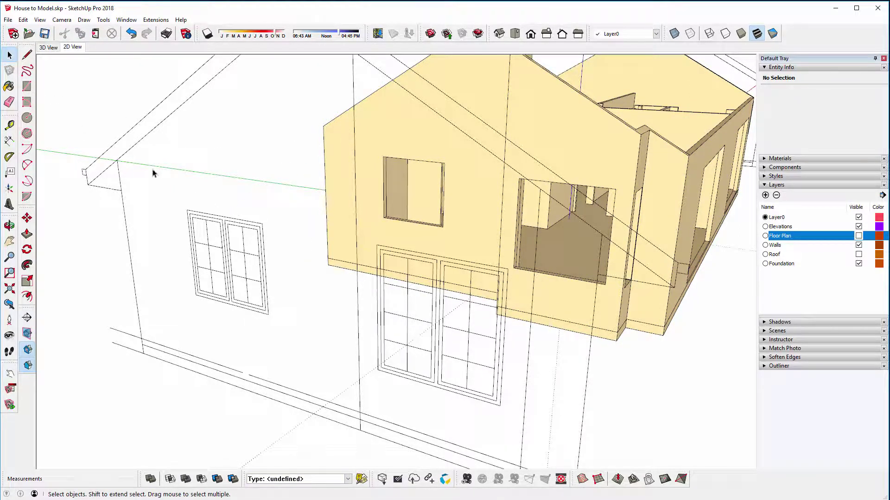
Draw a rectangle over the small window's outer outline on the gable elevation and extrude it 40 mm
left_click(27, 87)
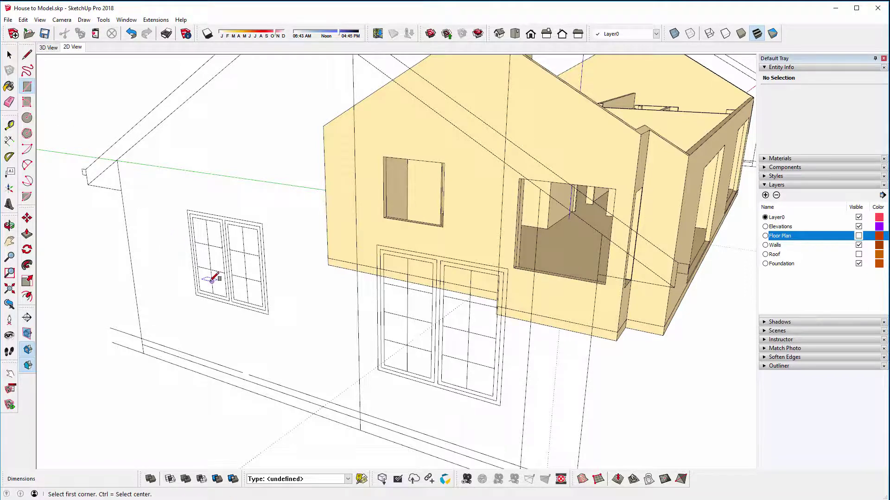
left_click(187, 210)
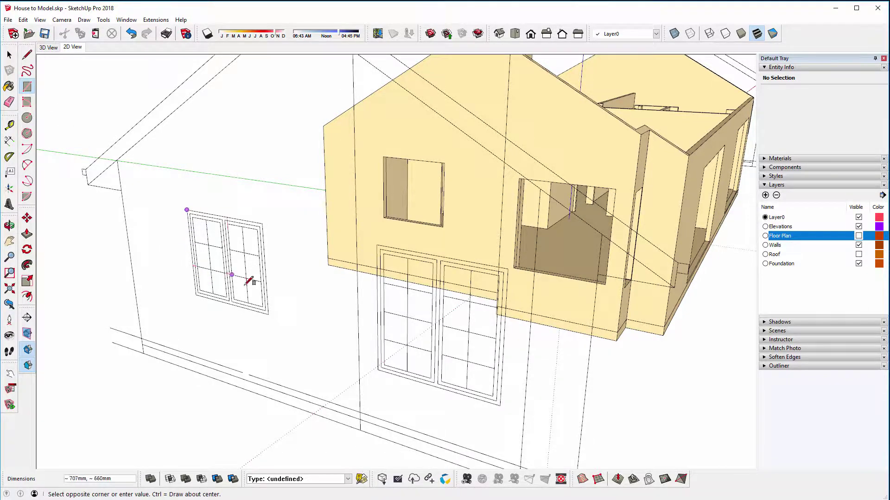
left_click(267, 313)
scroll(257, 299, "up", 4)
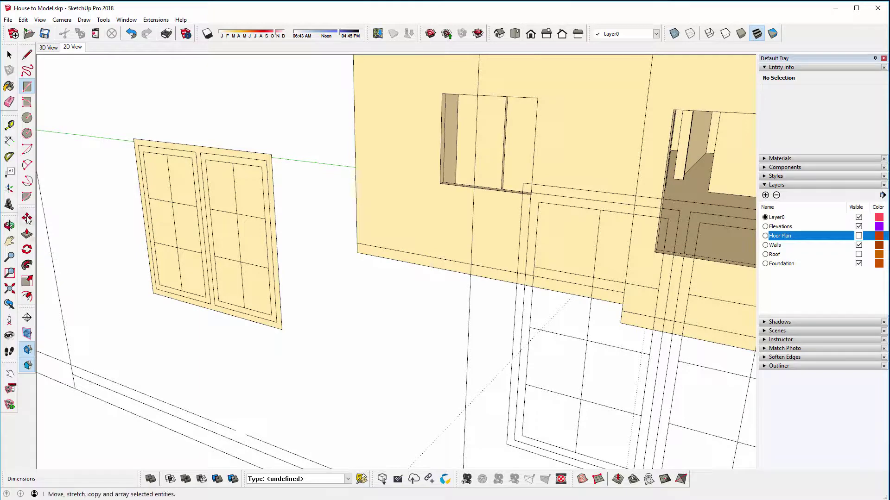
left_click(27, 234)
left_click(258, 220)
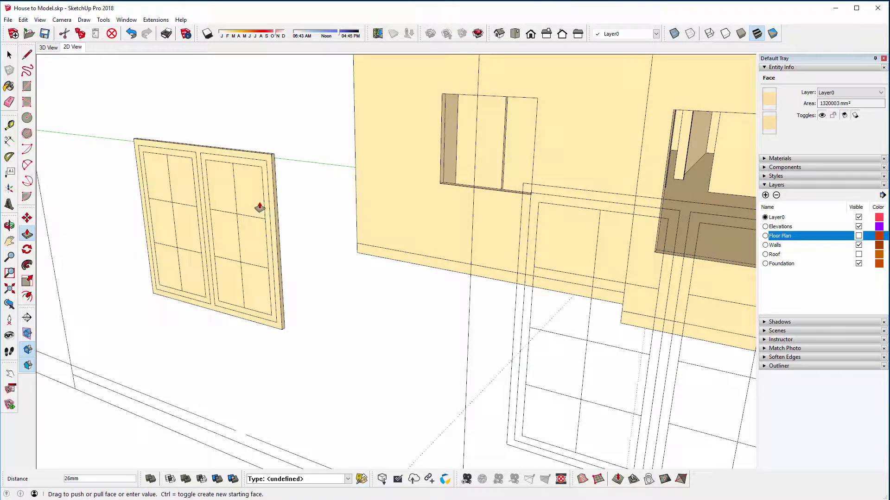
type("40")
key("Return")
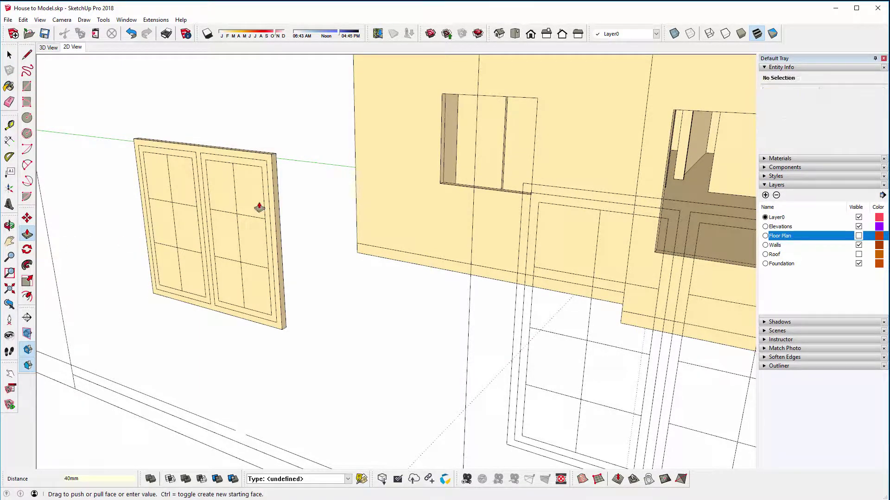
Group all geometry of the extruded window panel and open the group for editing
left_click(9, 56)
left_click(8, 56)
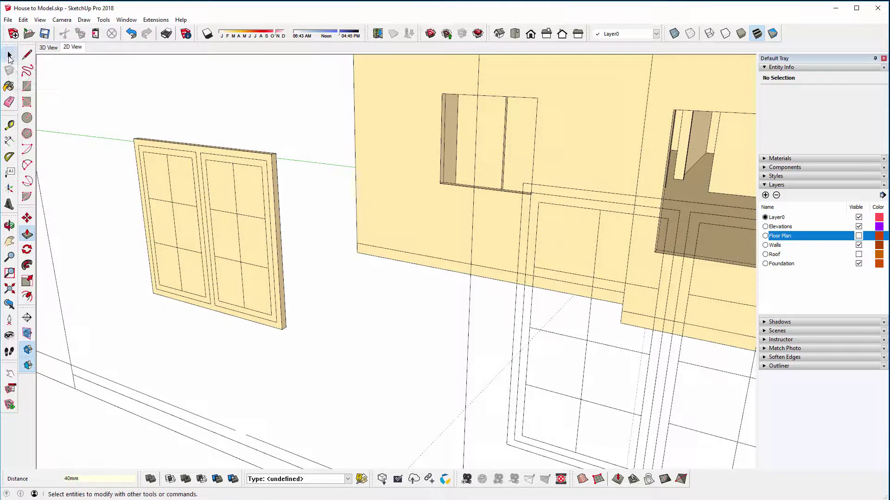
triple_click(244, 201)
right_click(244, 201)
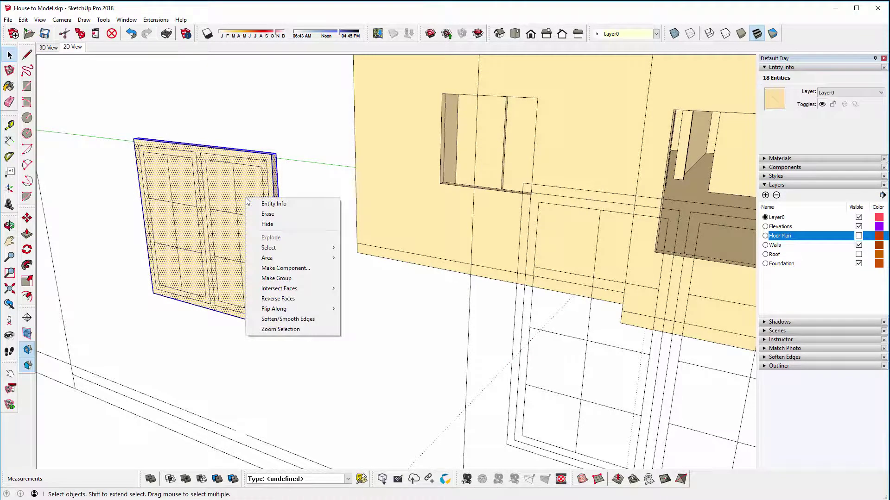
left_click(259, 279)
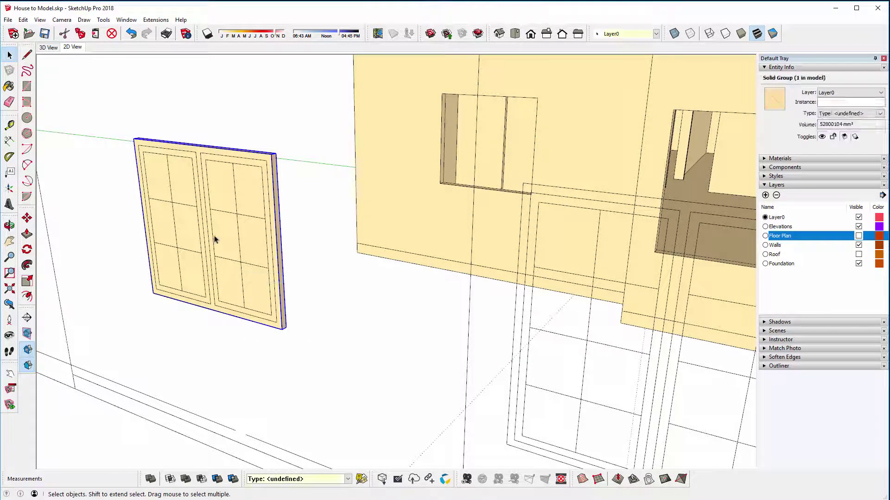
middle_click_drag(215, 238, 224, 237)
double_click(225, 194)
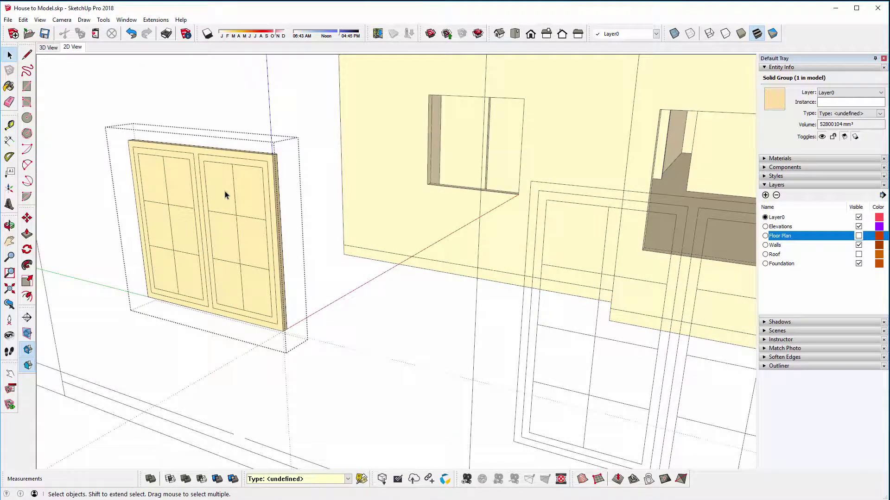
key("ctrl+h")
key("ctrl+h")
key("ctrl+h")
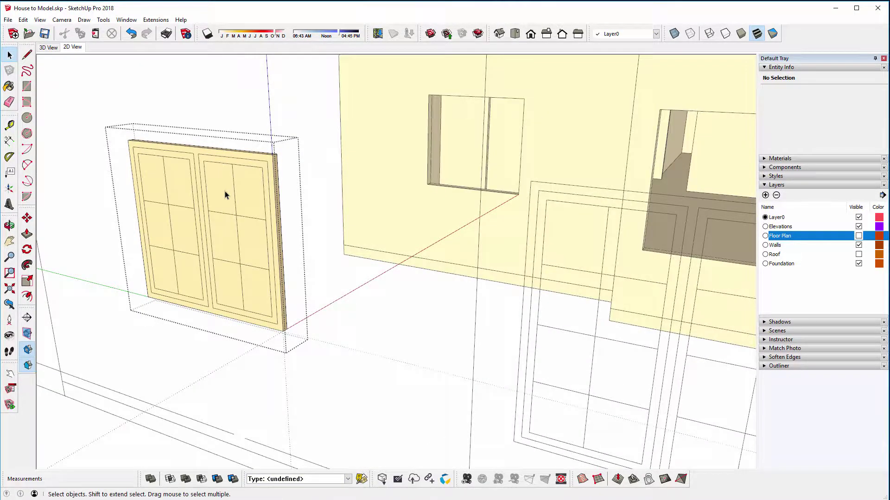
key("ctrl+h")
Trace the two window sashes with rectangles, 1020 × 540 mm for the sash outline and about 940 × 460 mm for the glass area
left_click(26, 87)
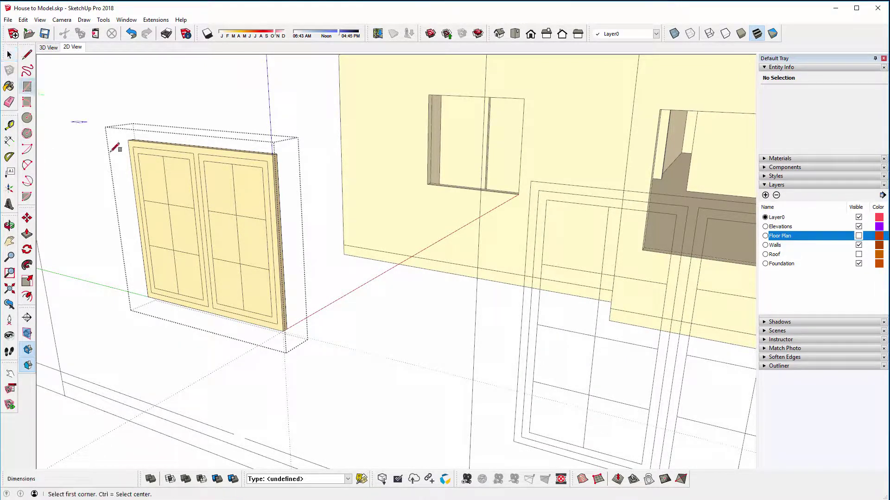
left_click(133, 147)
left_click(204, 299)
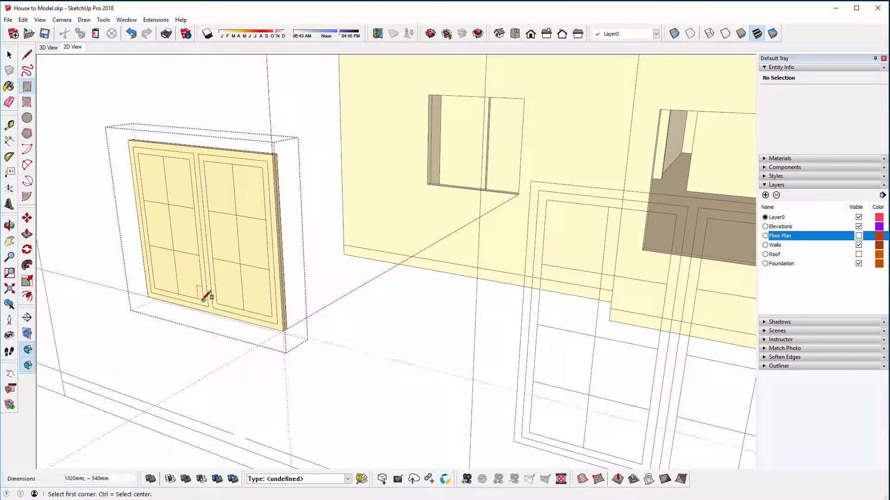
left_click(202, 152)
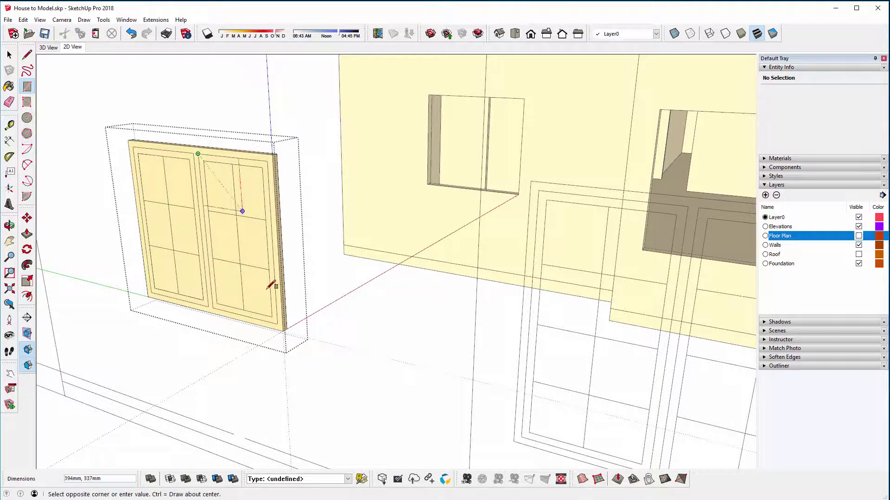
left_click(277, 320)
left_click(273, 317)
left_click(205, 153)
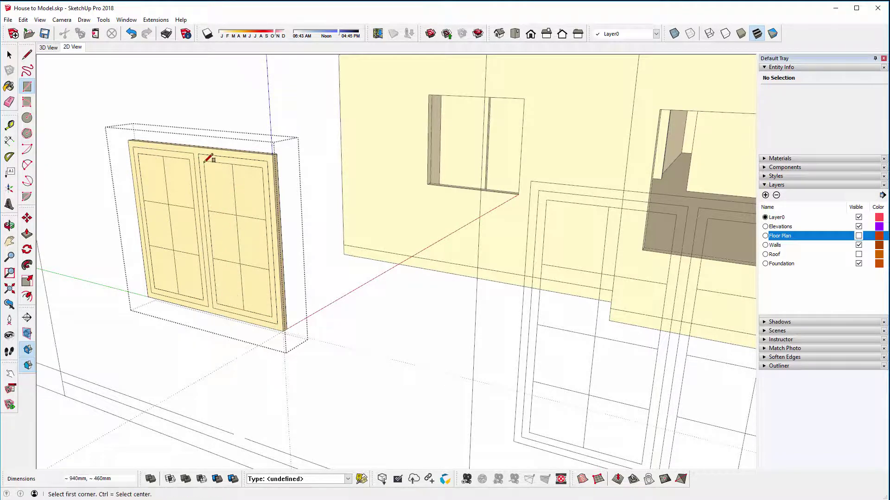
Push both glass-area faces 40 mm through the window panel to cut open the two sashes
left_click(27, 234)
scroll(174, 199, "up", 2)
left_click(178, 194)
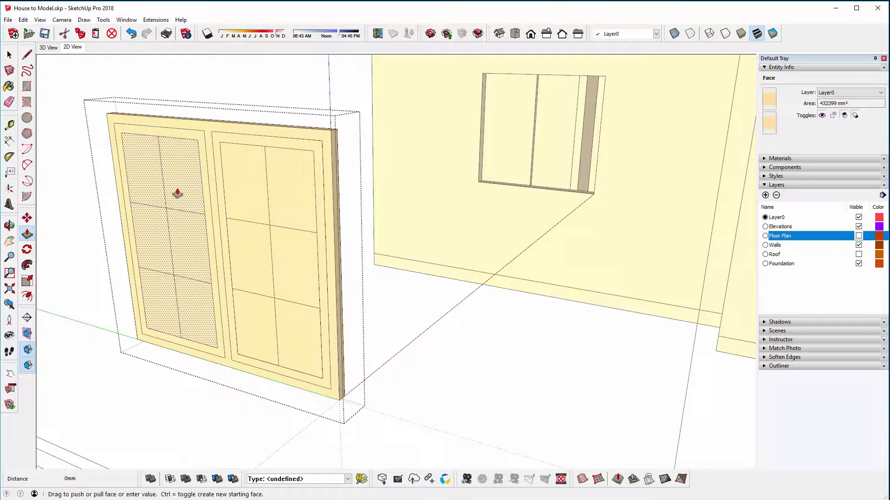
left_click(116, 114)
middle_click_drag(116, 114, 109, 165)
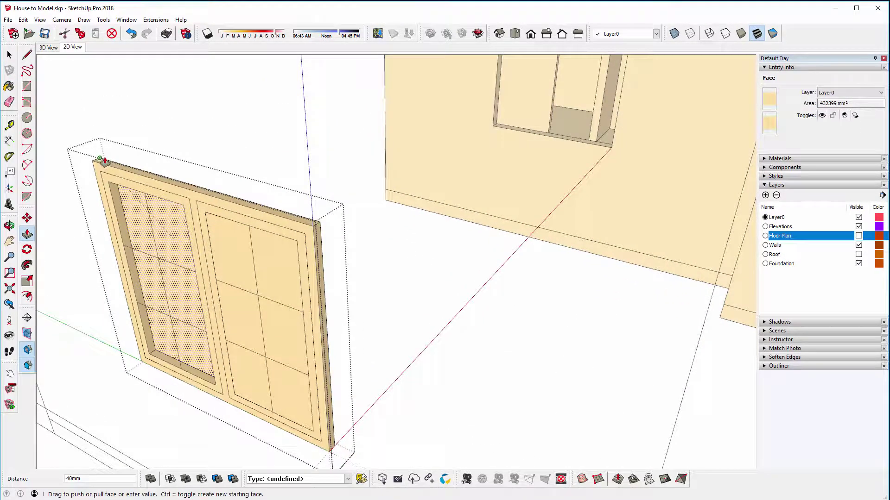
left_click(104, 161)
double_click(228, 238)
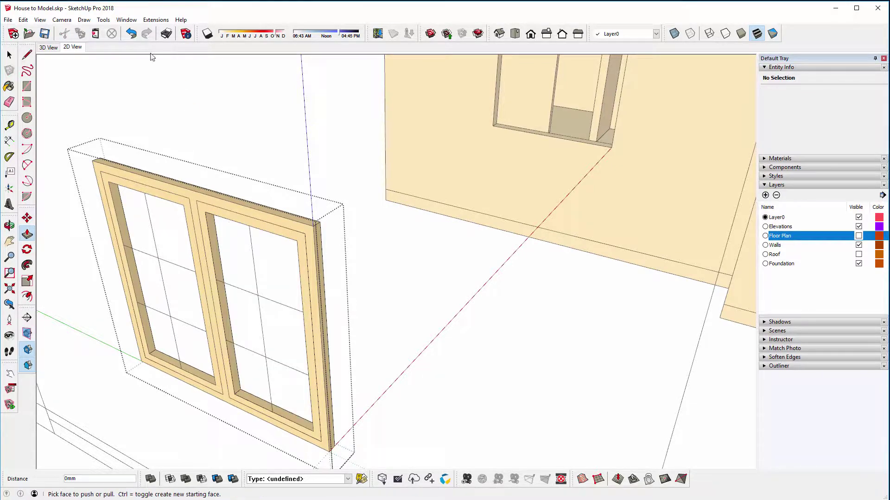
Undo the cut-outs of both glass areas
left_click(9, 55)
left_click(131, 34)
left_click(131, 34)
Copy the two glass faces of the window about 1268 mm out in front of the frame along the red axis
middle_click_drag(226, 257, 304, 196)
left_click(303, 197)
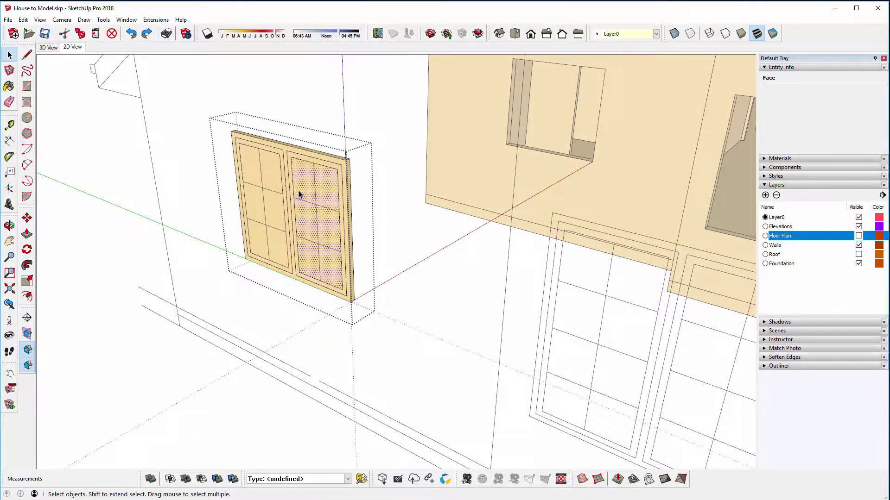
left_click(269, 175, "shift")
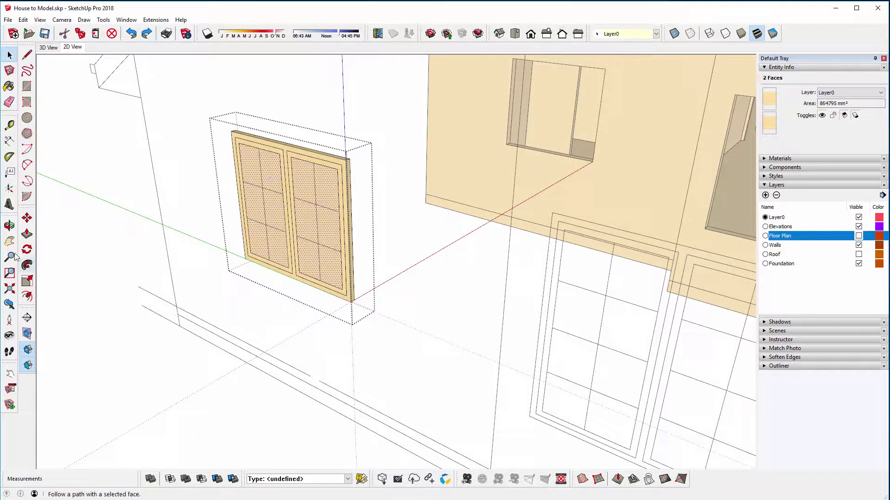
left_click(27, 217)
left_click(215, 269)
key("ctrl")
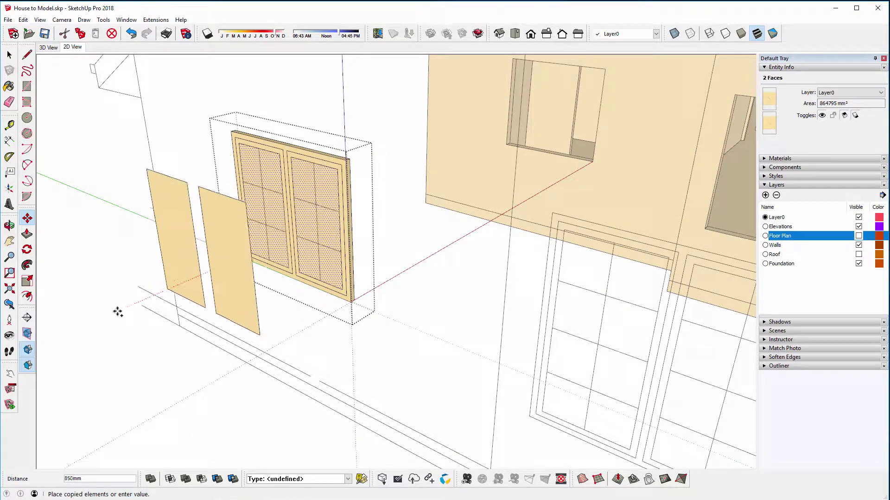
left_click(71, 336)
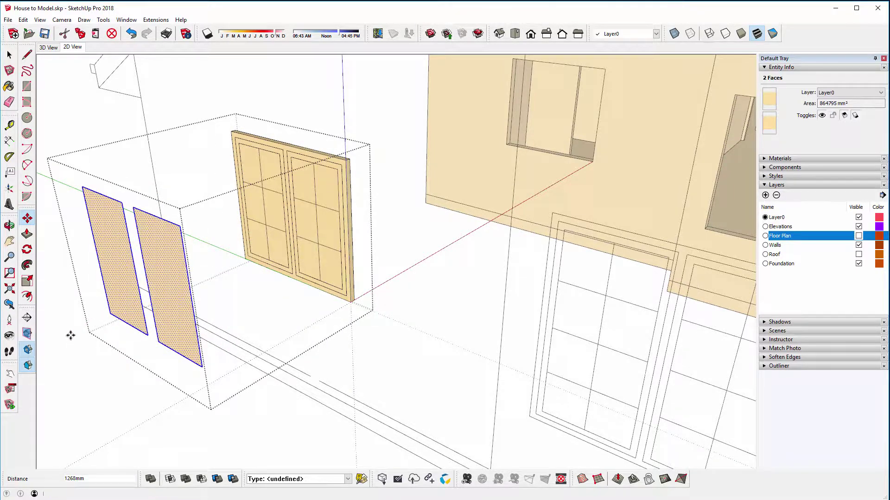
Push both original glass-area faces 40 mm through the window panel to open the sashes
key("p")
left_click(303, 217)
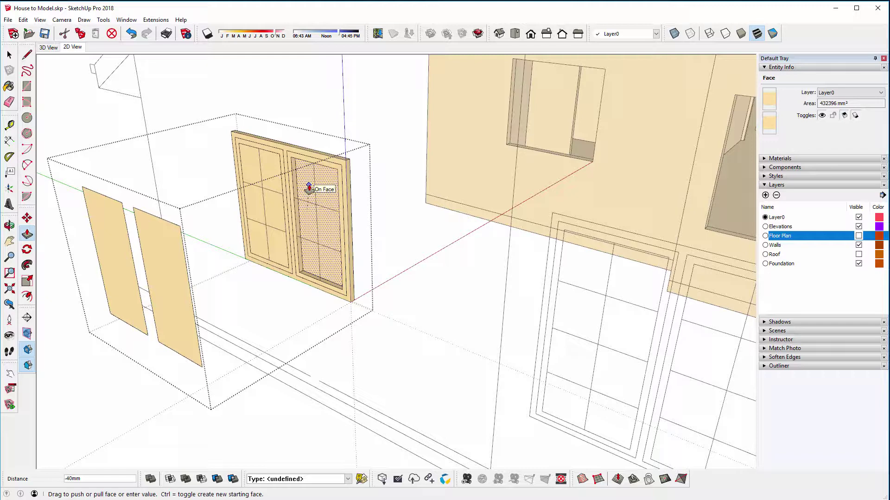
left_click(309, 188)
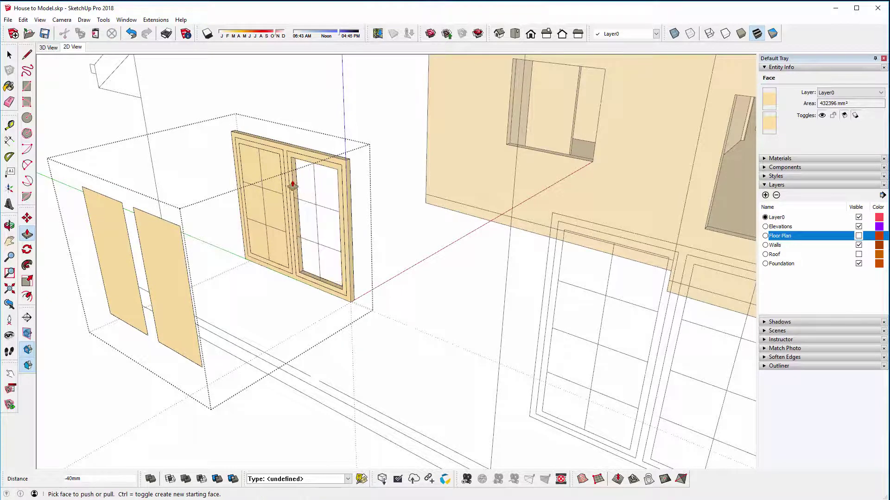
double_click(264, 179)
Pull both sash frames about 13 mm out from the outer window frame
scroll(276, 158, "up", 3)
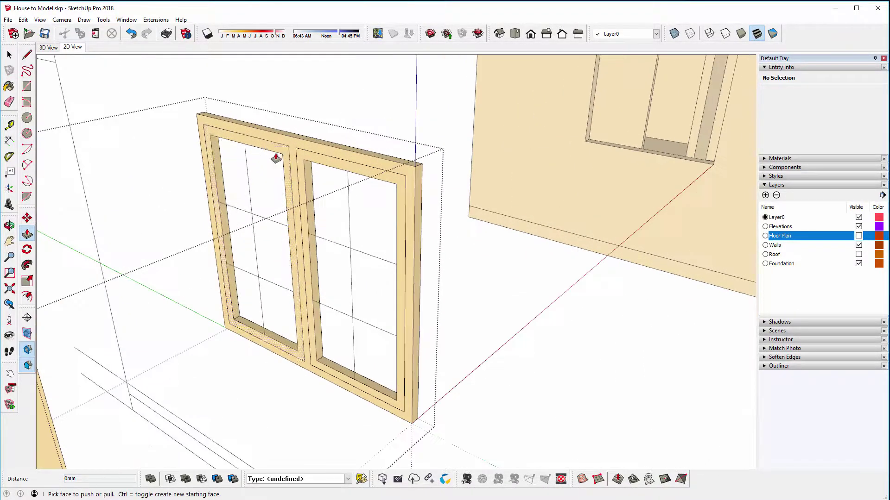
left_click(275, 156)
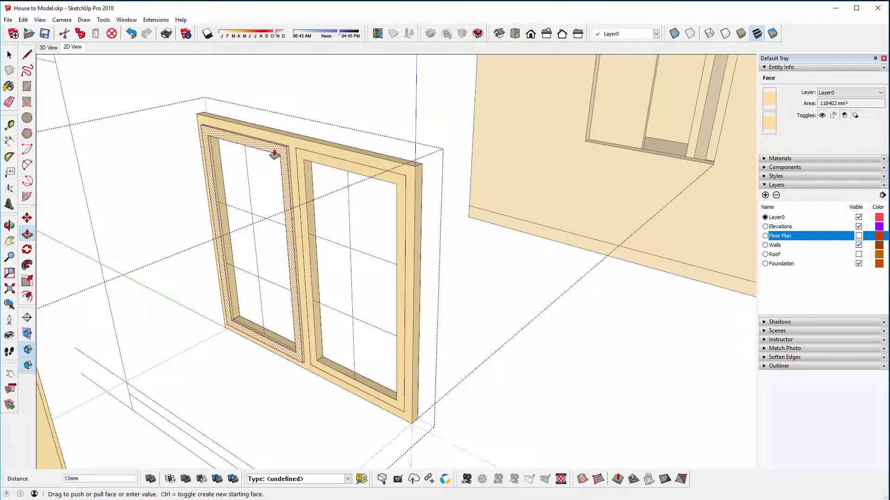
left_click(274, 155)
double_click(300, 164)
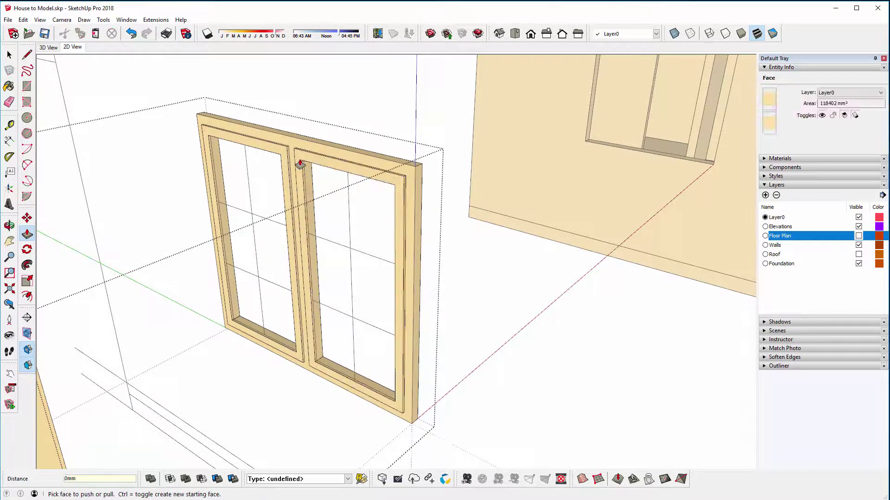
Move the two copied glass faces back into the sash openings, inset within the frame depth, and close the window group
scroll(300, 164, "down", 4)
key("space")
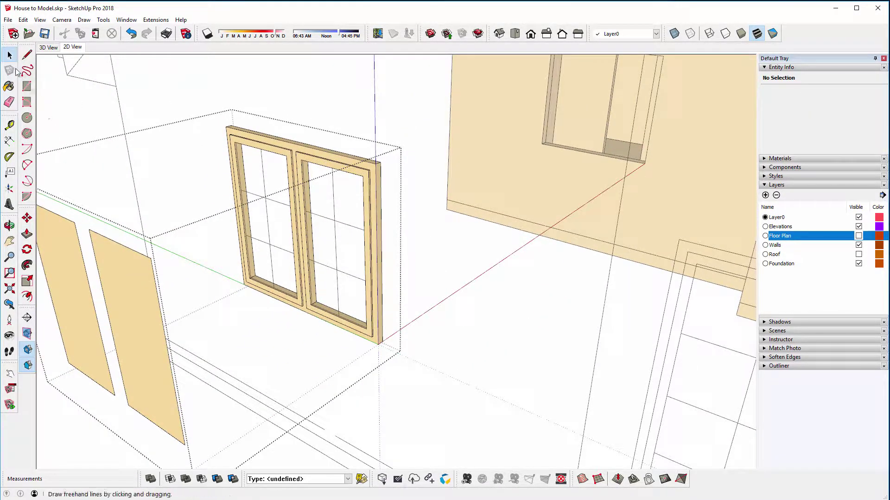
left_click(129, 314)
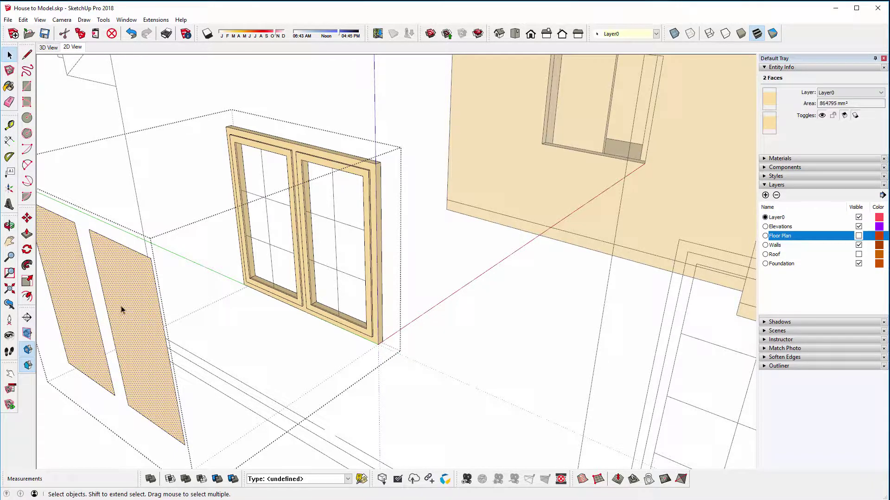
left_click(27, 218)
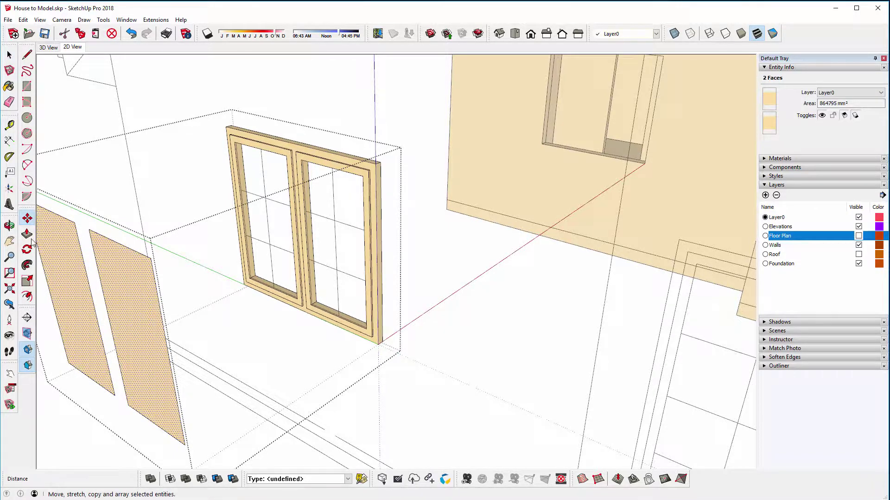
left_click(68, 363)
scroll(252, 293, "up", 6)
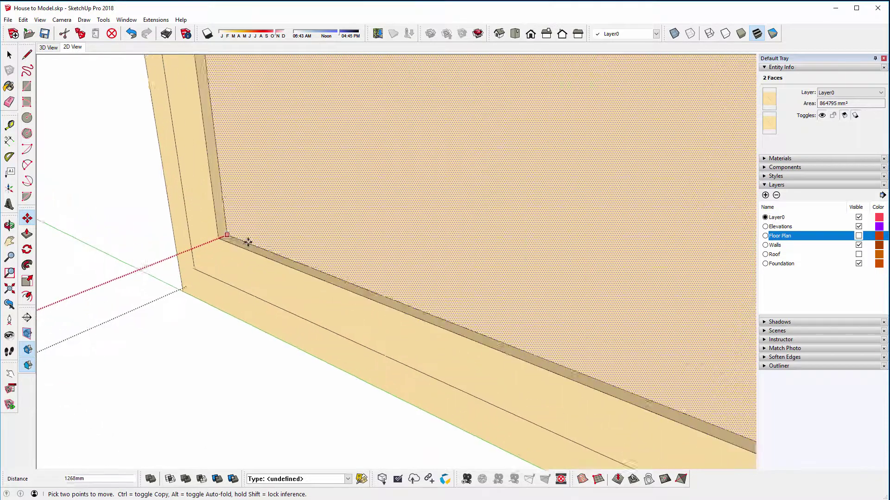
scroll(245, 234, "up", 2)
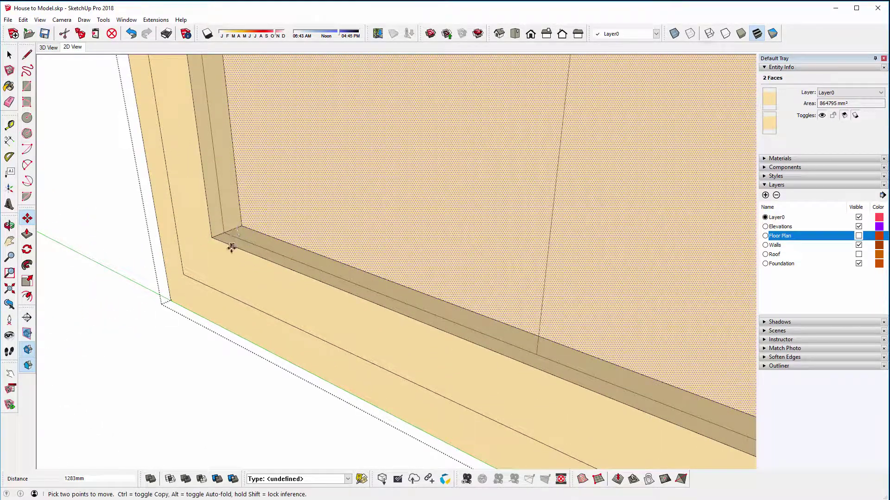
left_click(237, 225)
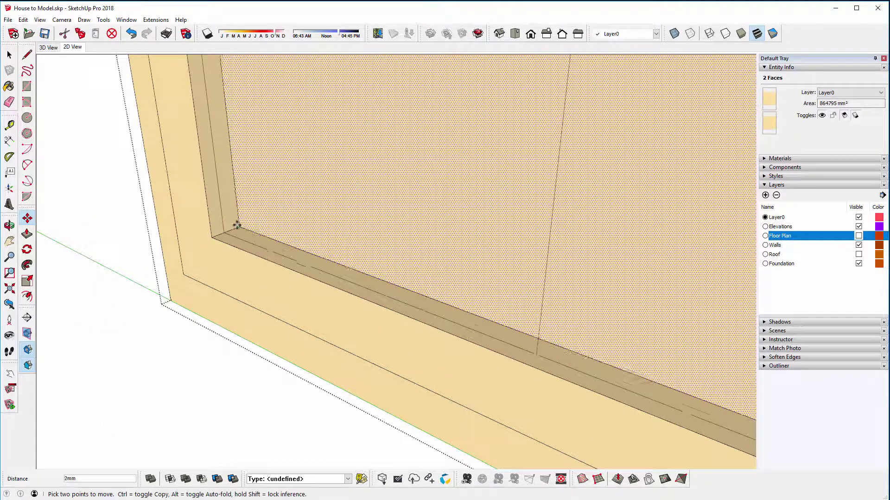
scroll(223, 231, "down", 6)
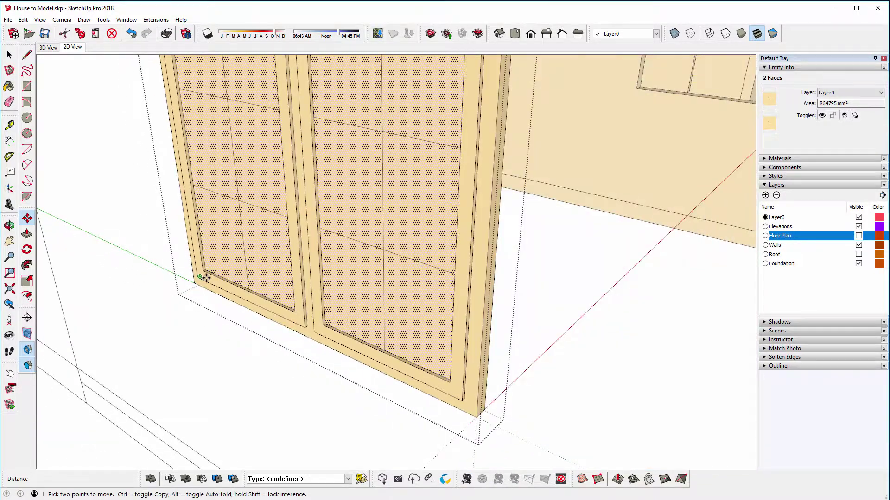
scroll(206, 277, "down", 3)
scroll(294, 212, "down", 4)
key("space")
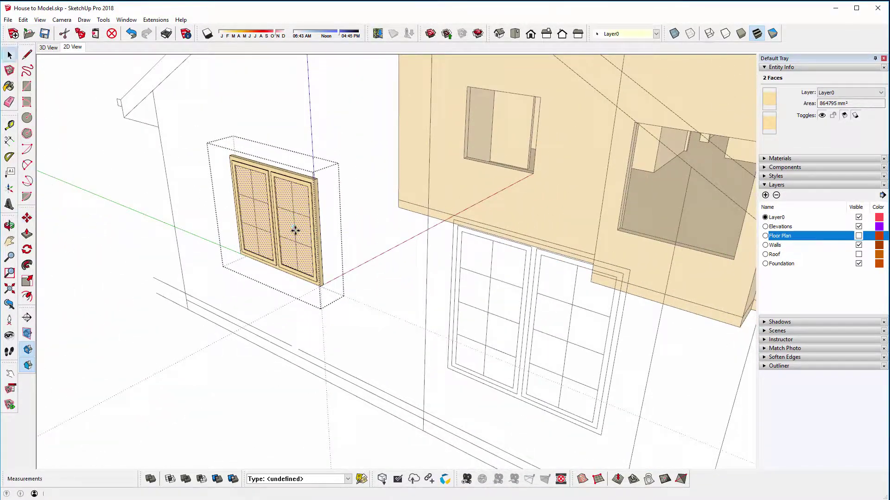
left_click(273, 139)
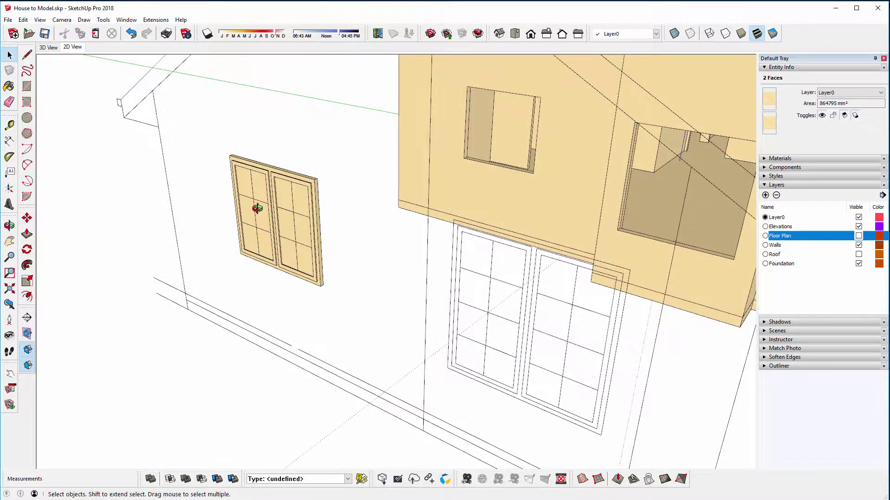
Move the window group from the elevation drawing along the red axis into the opening in the house's gable wall
middle_click_drag(257, 207, 313, 234)
left_click(317, 199)
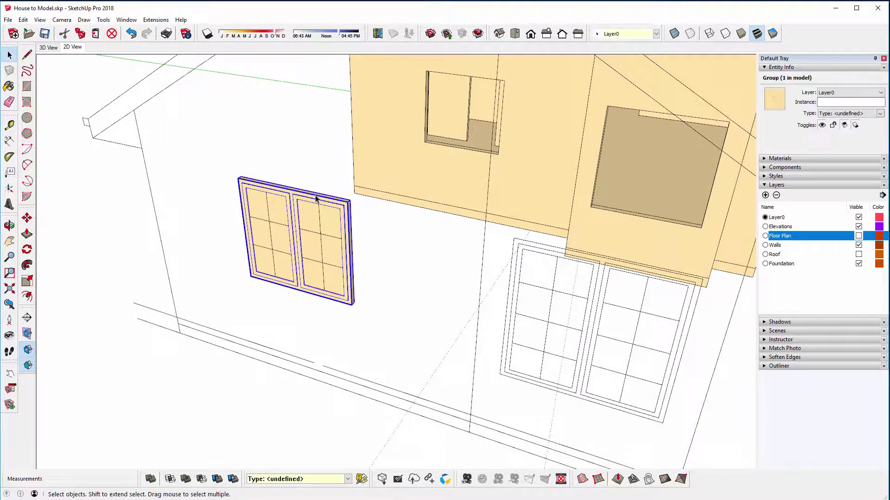
left_click(27, 218)
scroll(349, 201, "up", 3)
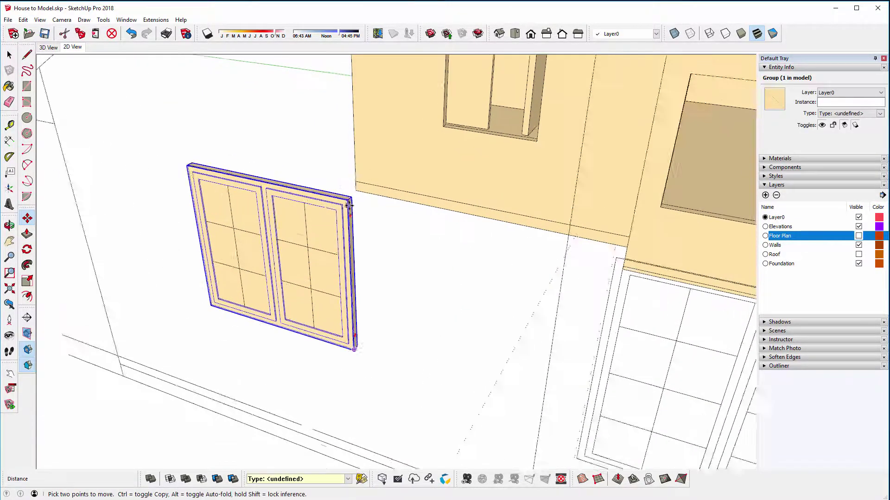
scroll(349, 200, "up", 4)
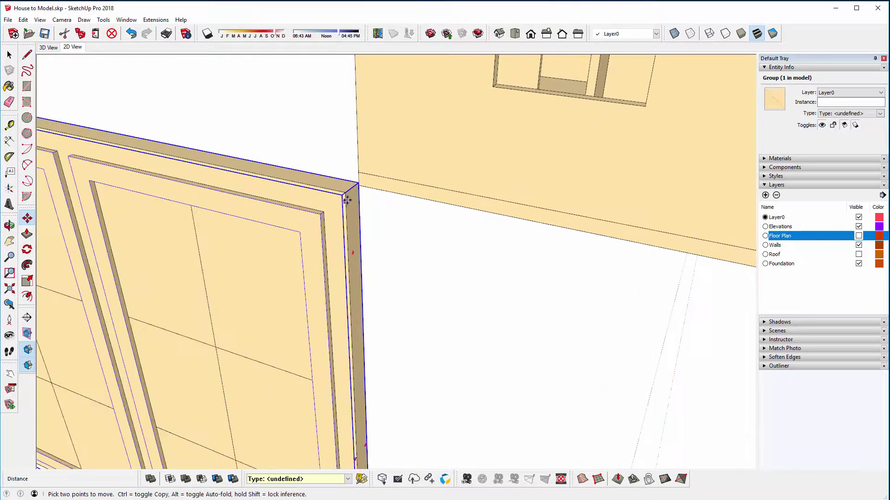
left_click(347, 194)
left_click(360, 186)
scroll(361, 187, "down", 5)
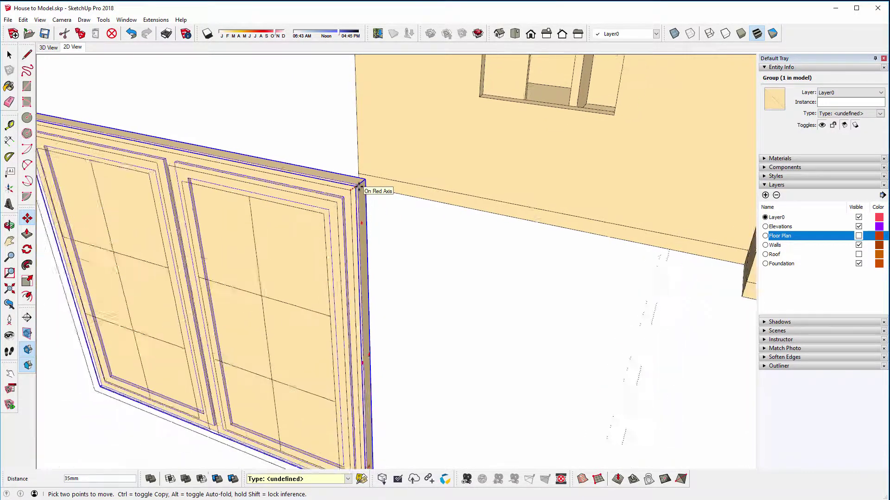
left_click(360, 185)
Shift the window group 10 mm along the red axis so its frame projects from the wall face
middle_click_drag(596, 180, 429, 294)
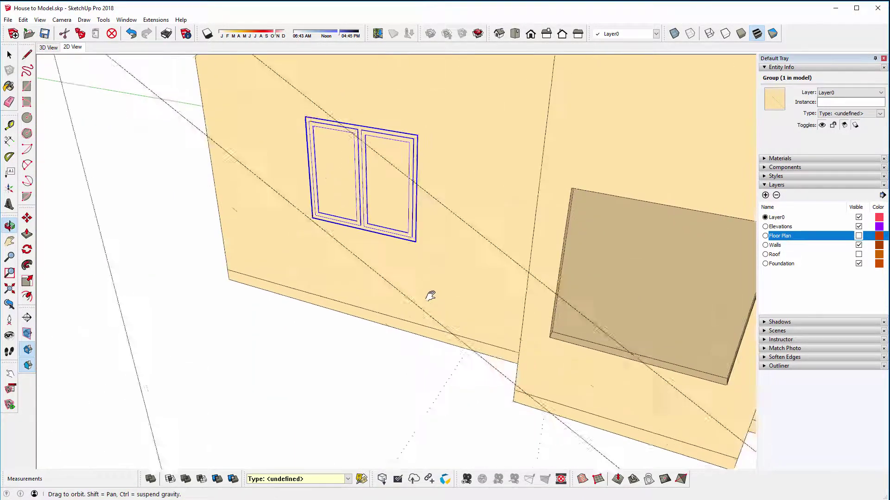
left_click(443, 237)
middle_click_drag(445, 225, 344, 235)
scroll(381, 165, "up", 6)
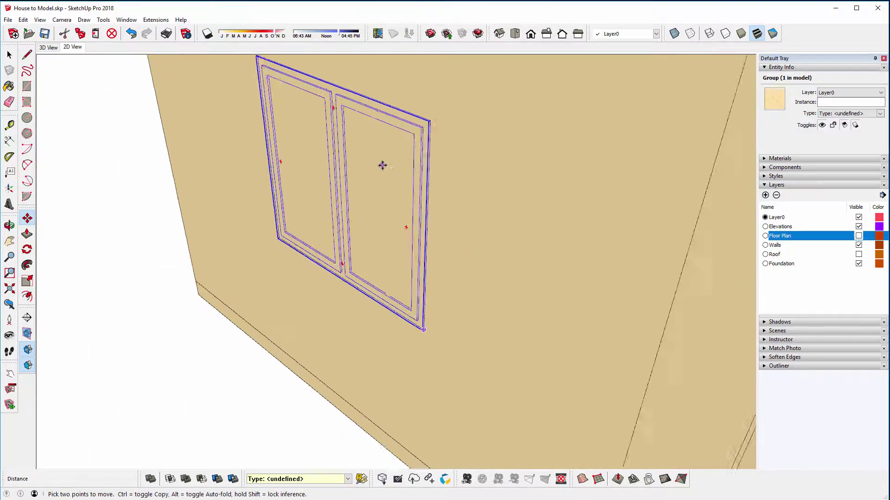
mouse_move(391, 168)
middle_mouse_down()
mouse_move(391, 187)
mouse_move(407, 173)
middle_mouse_up()
left_click(407, 174)
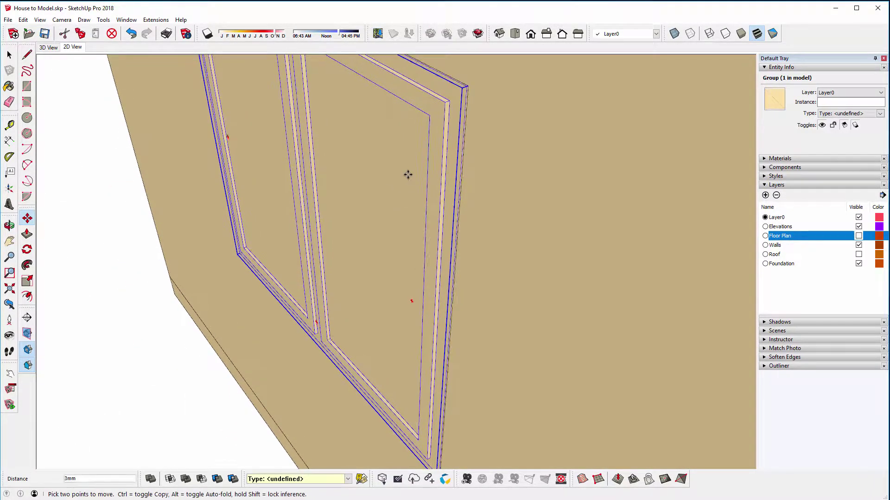
type("10")
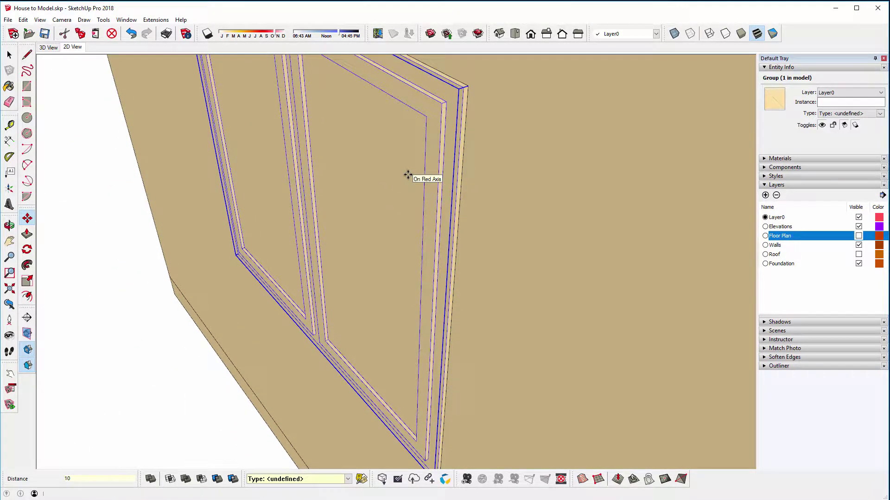
key("Return")
key("space")
Convert the window group placed in the gable wall into a component named Window 1
scroll(372, 174, "down", 5)
left_click(238, 266)
middle_click_drag(238, 266, 357, 117)
key("space")
scroll(376, 172, "down", 5)
middle_click_drag(363, 180, 84, 207)
middle_click_drag(292, 205, 573, 147)
scroll(573, 147, "up", 3)
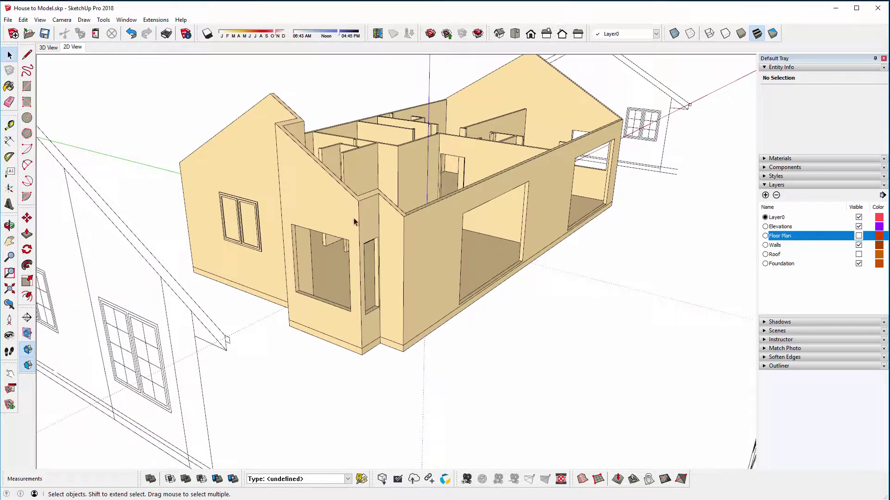
right_click(245, 220)
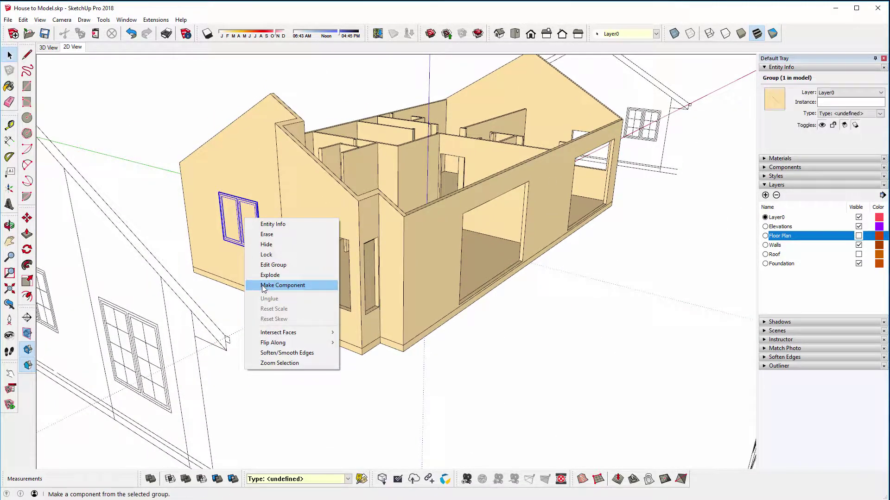
left_click(264, 286)
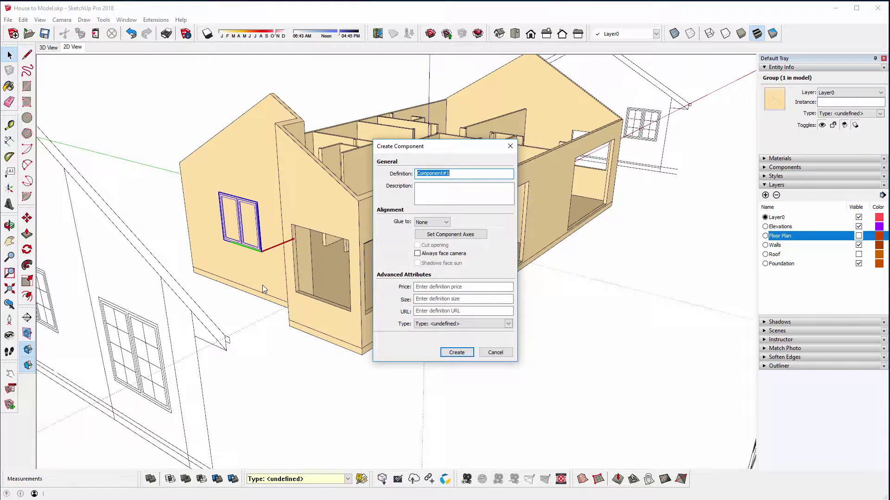
type("Window 1")
key("Return")
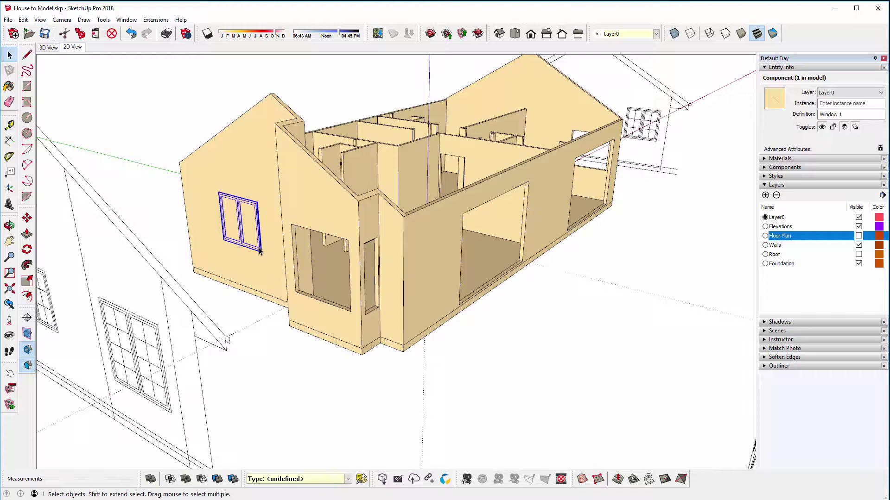
Save the window component as Window 1.skp in the Components folder and display the list of components in the model
middle_click_drag(259, 251, 249, 260)
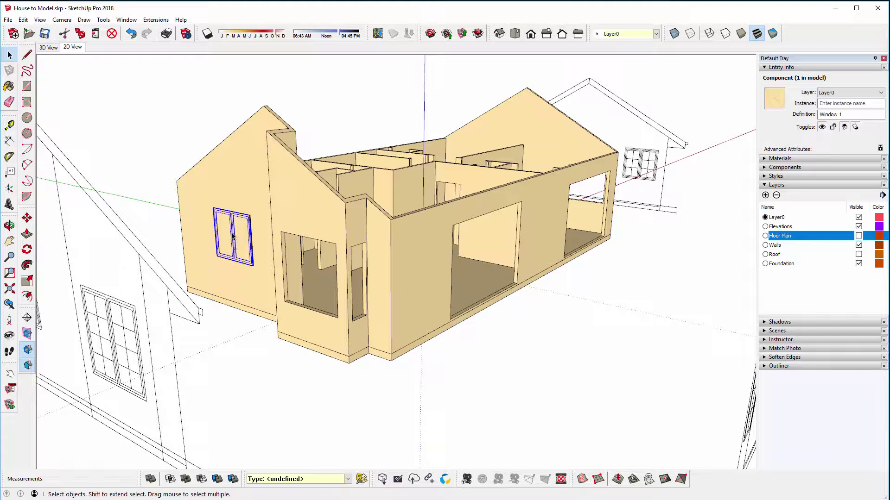
right_click(232, 235)
left_click(260, 336)
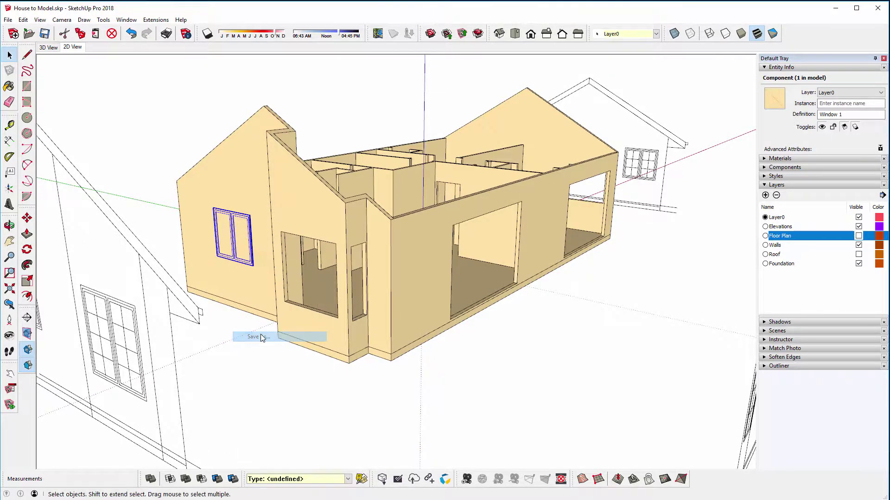
left_click_drag(161, 26, 237, 39)
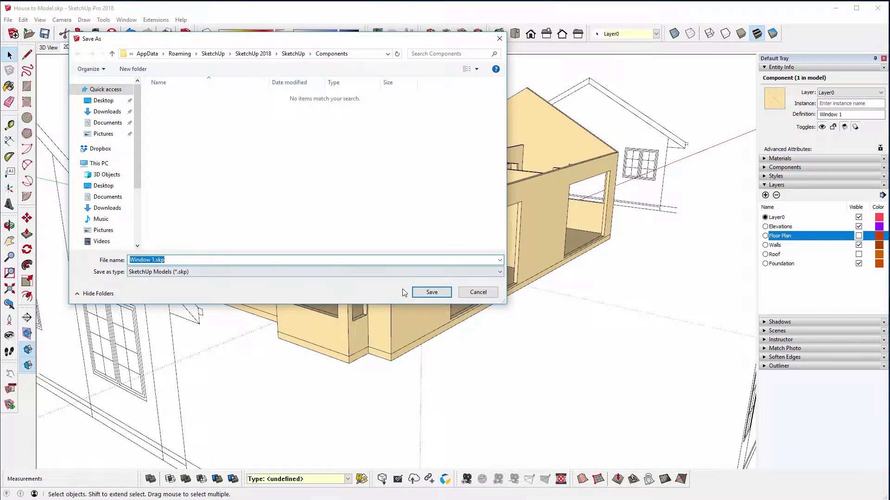
left_click(442, 296)
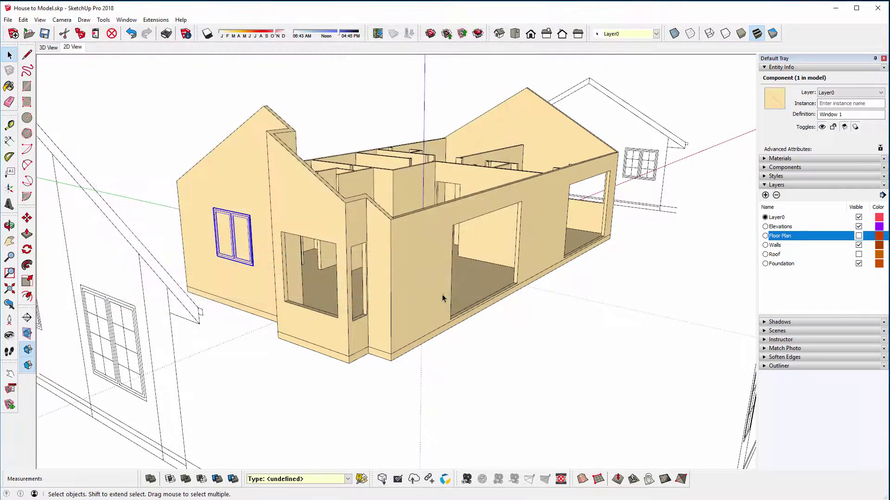
left_click(764, 168)
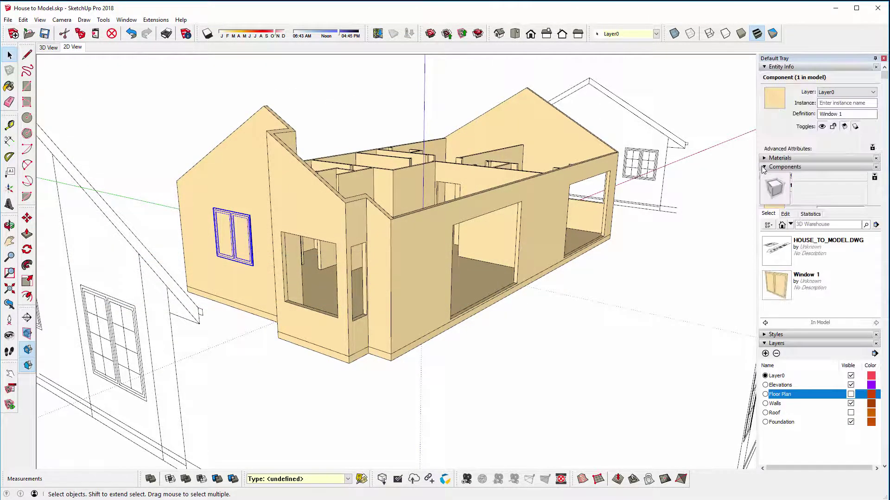
Look through the Components and My Collections libraries for the saved window component
left_click(791, 224)
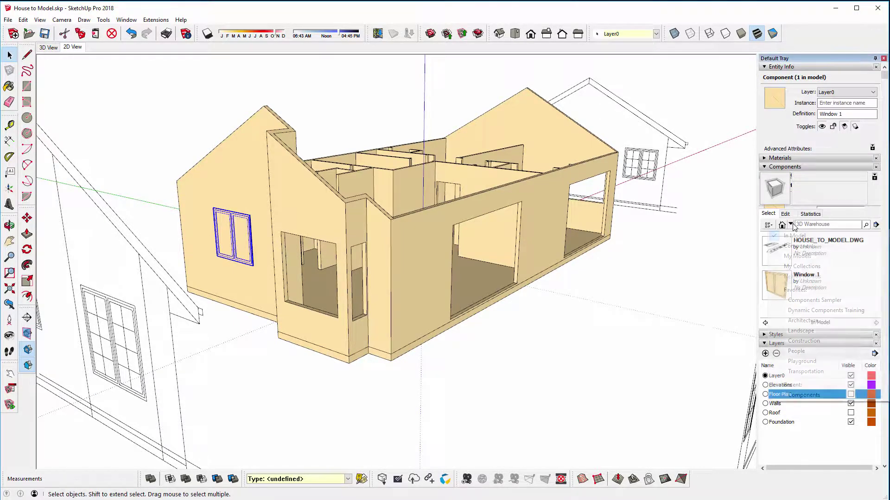
left_click(797, 246)
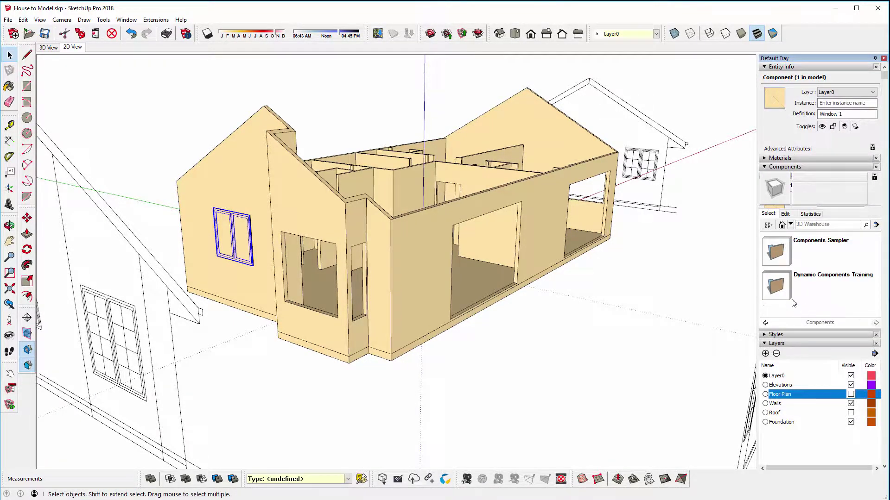
scroll(790, 209, "down", 1)
left_click(791, 211)
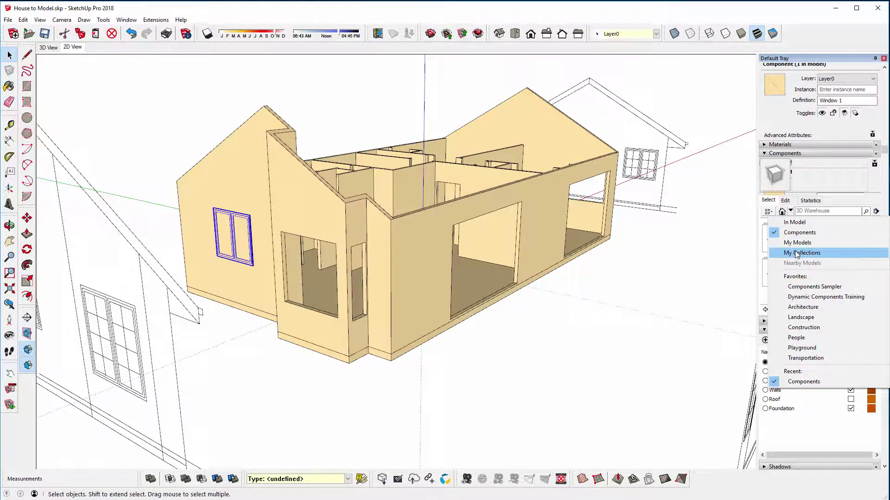
left_click(798, 253)
left_click(791, 211)
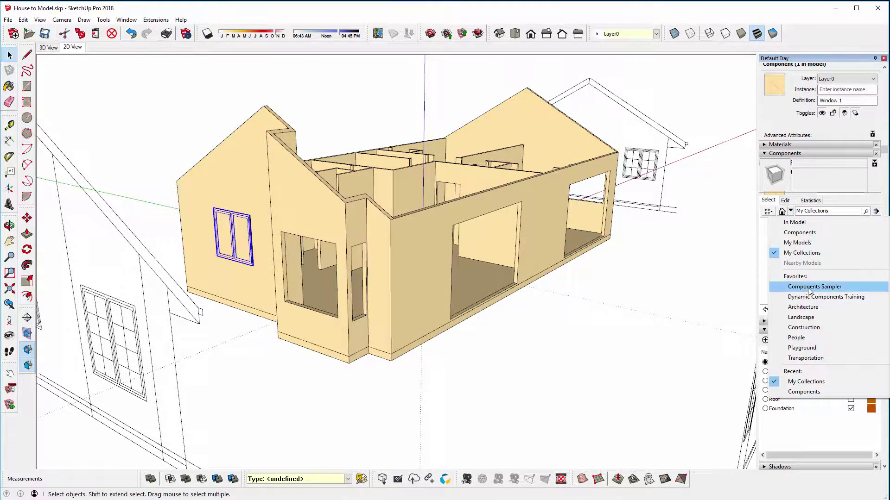
left_click(806, 393)
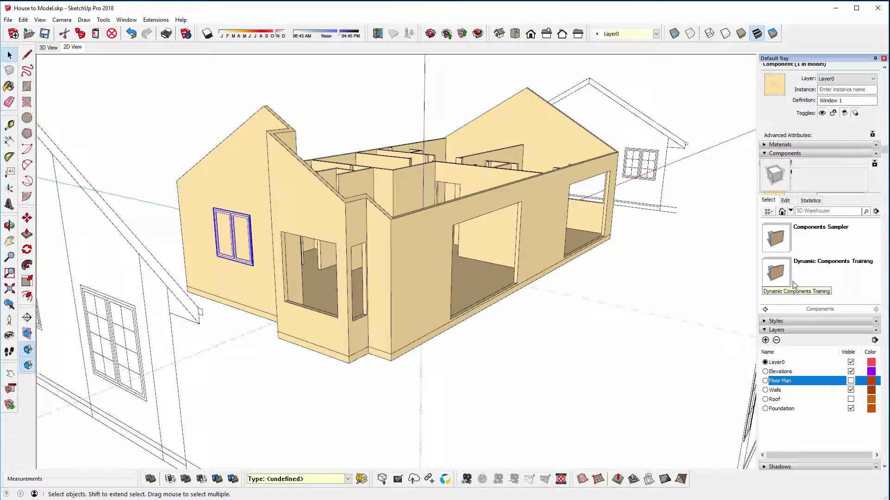
left_click(791, 212)
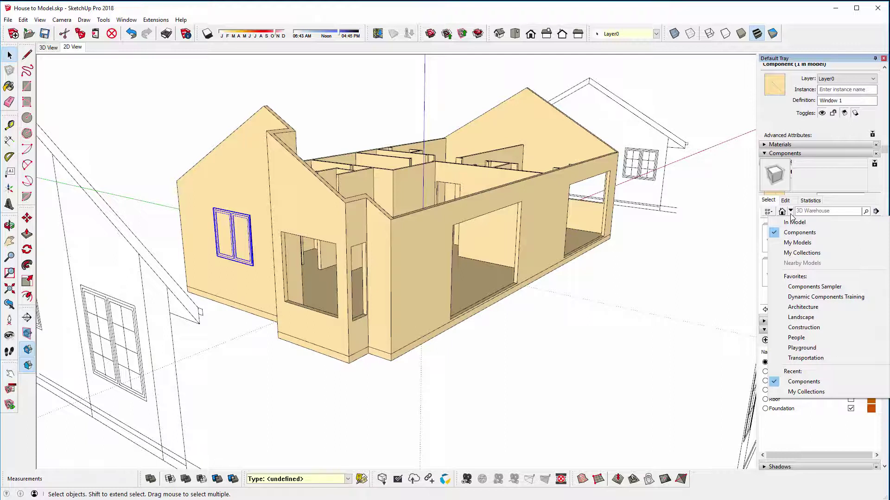
left_click(790, 212)
left_click(790, 211)
left_click(790, 212)
right_click(230, 227)
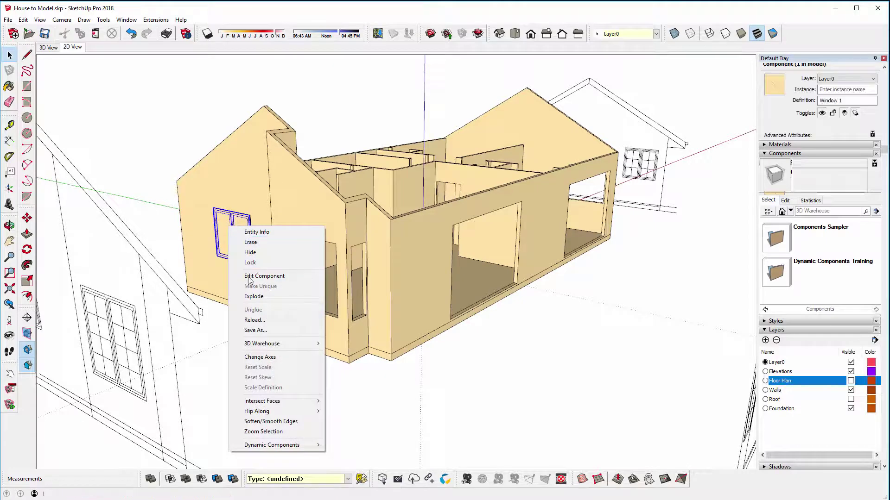
left_click(197, 224)
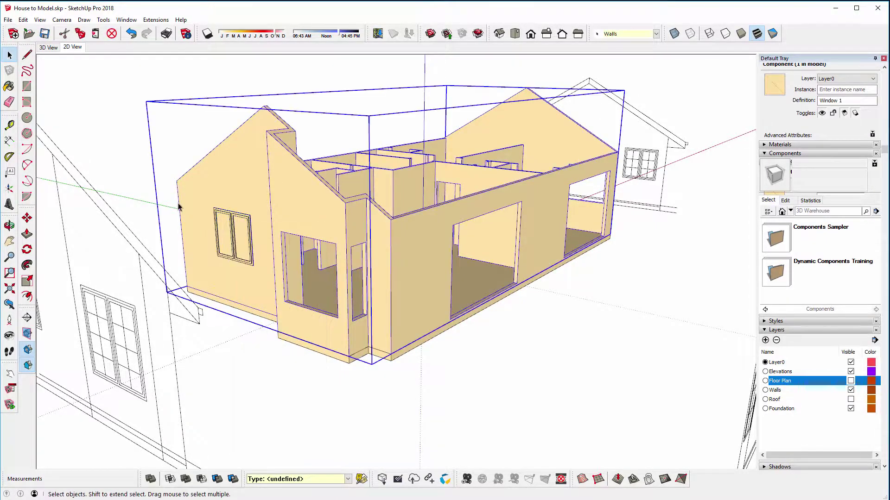
left_click(744, 271)
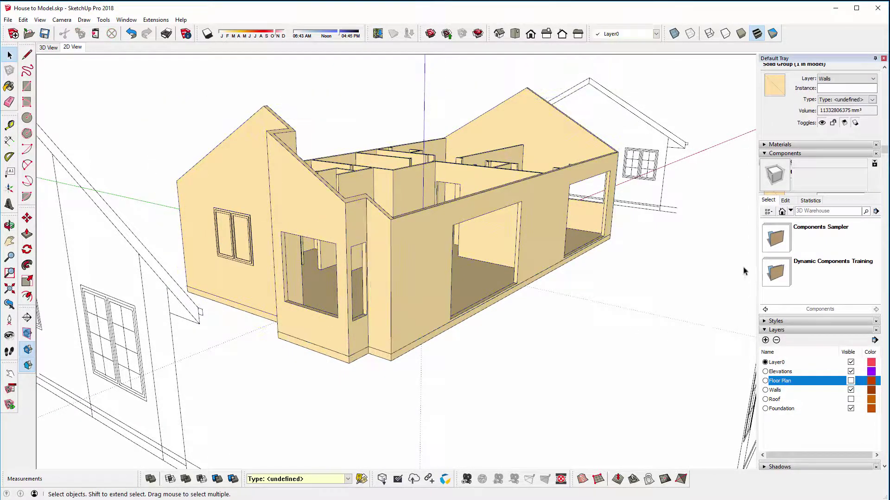
Open the Components folder under AppData\Roaming\SketchUp\SketchUp 2018\SketchUp as a local collection and add it to the favorites
left_click(876, 212)
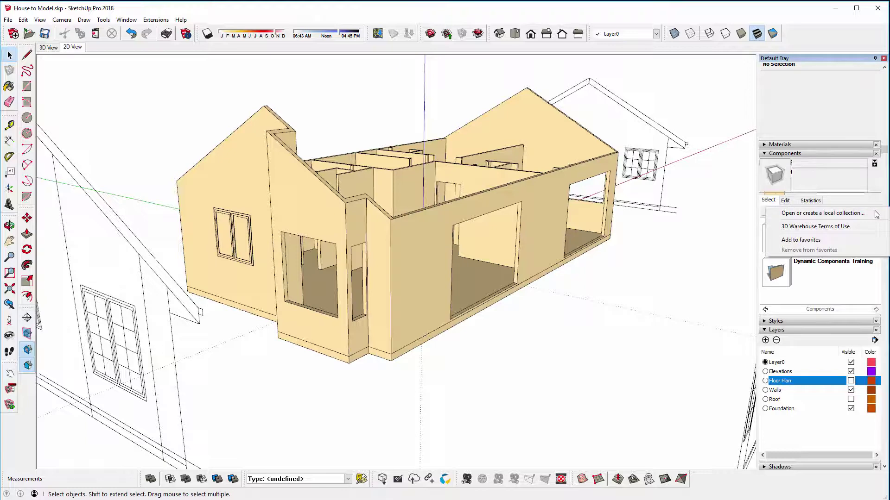
left_click(837, 214)
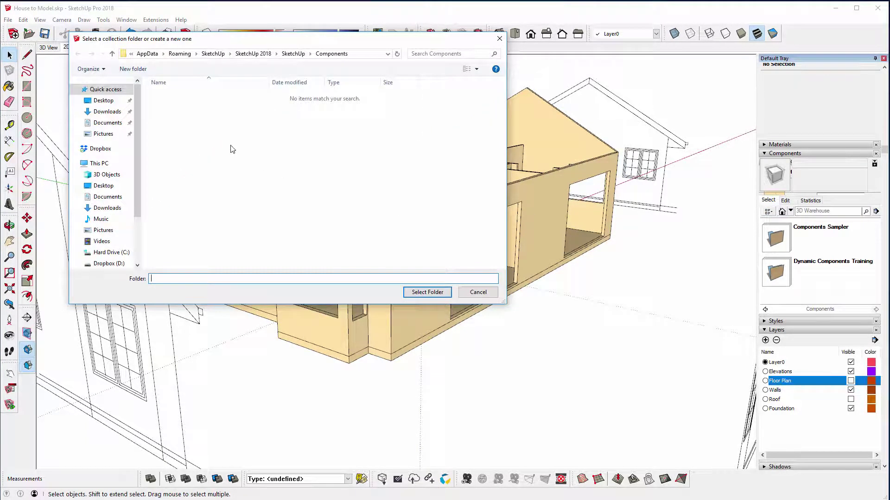
left_click(99, 167)
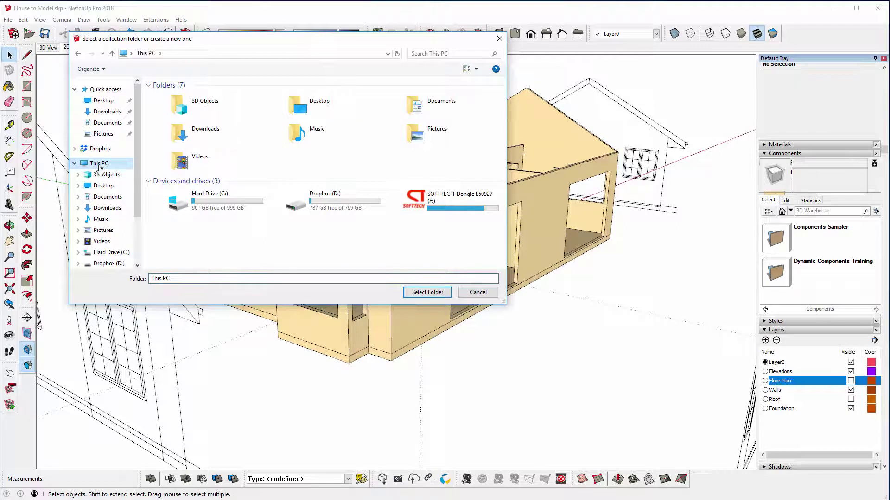
double_click(194, 207)
double_click(170, 144)
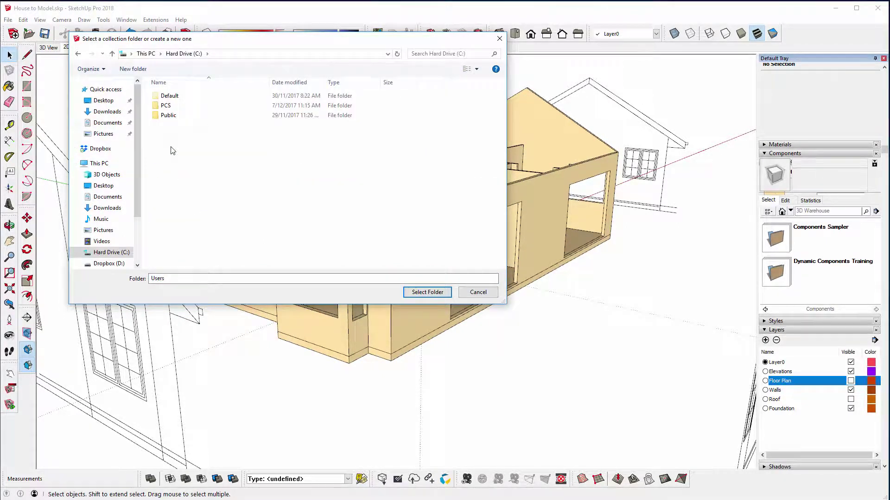
double_click(170, 108)
double_click(170, 108)
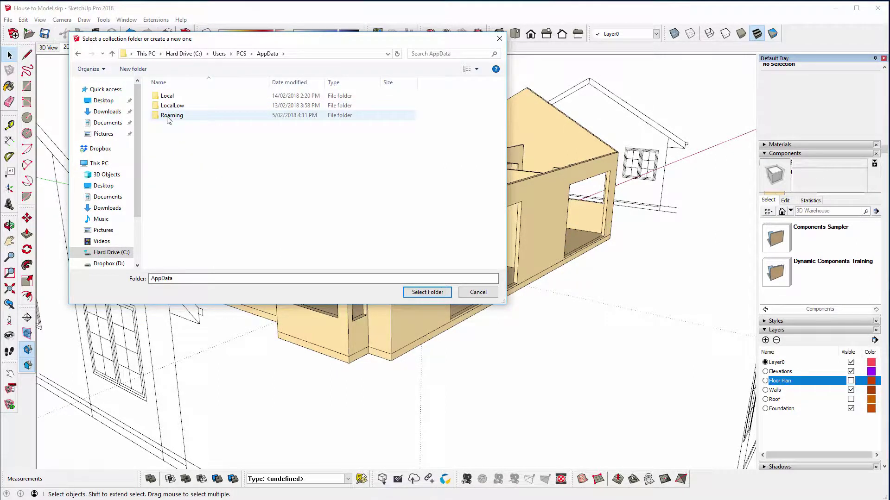
double_click(169, 116)
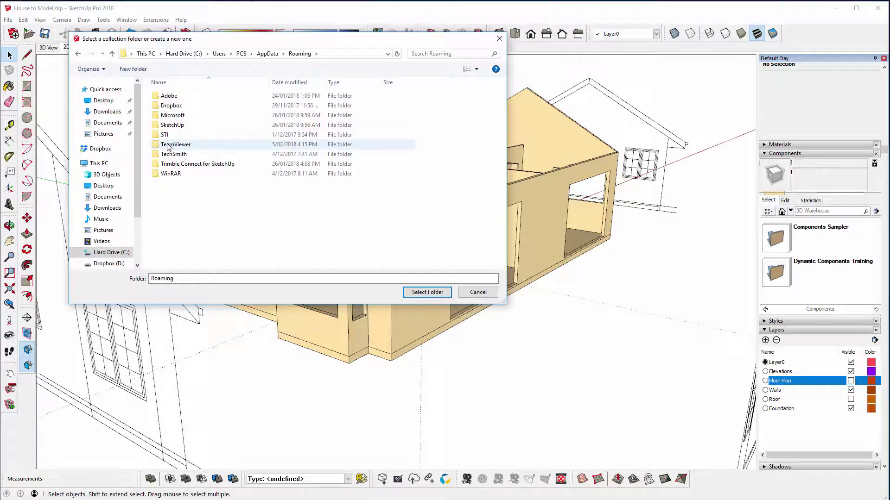
double_click(168, 125)
double_click(176, 95)
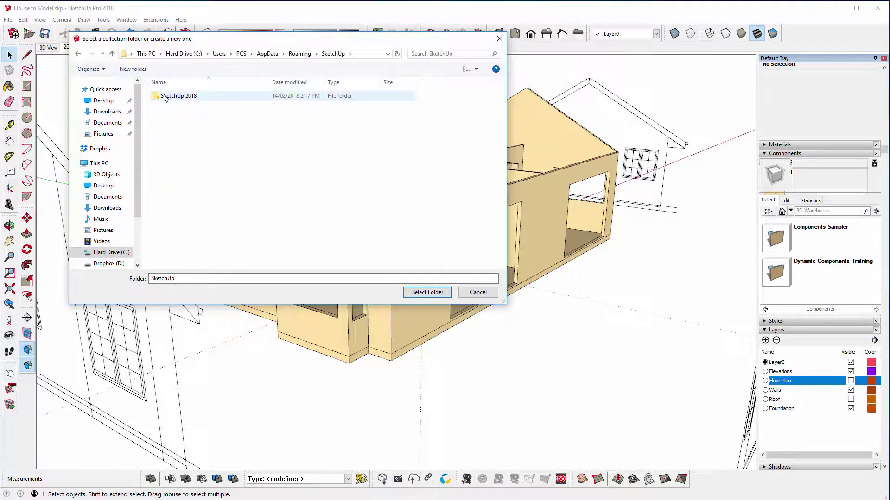
double_click(165, 105)
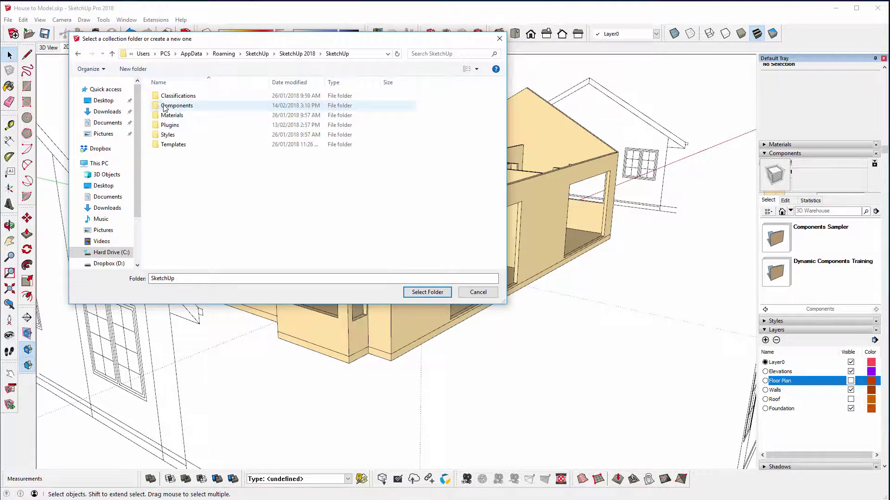
left_click(165, 107)
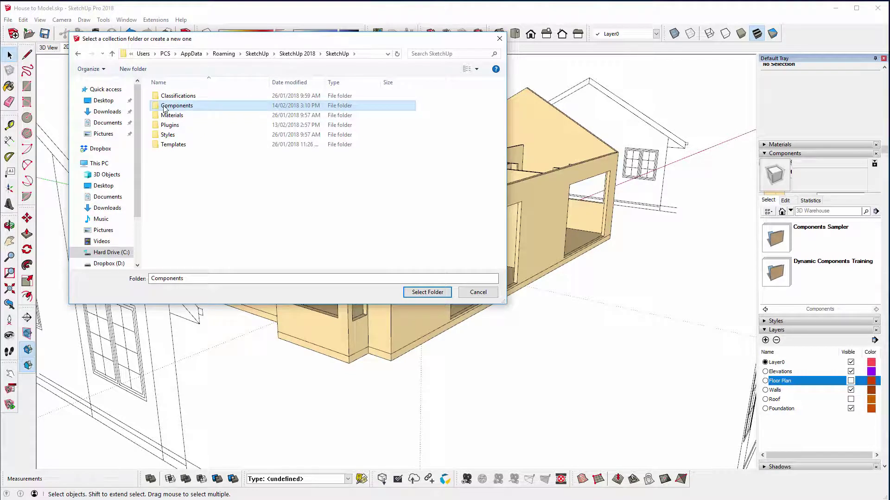
left_click(406, 292)
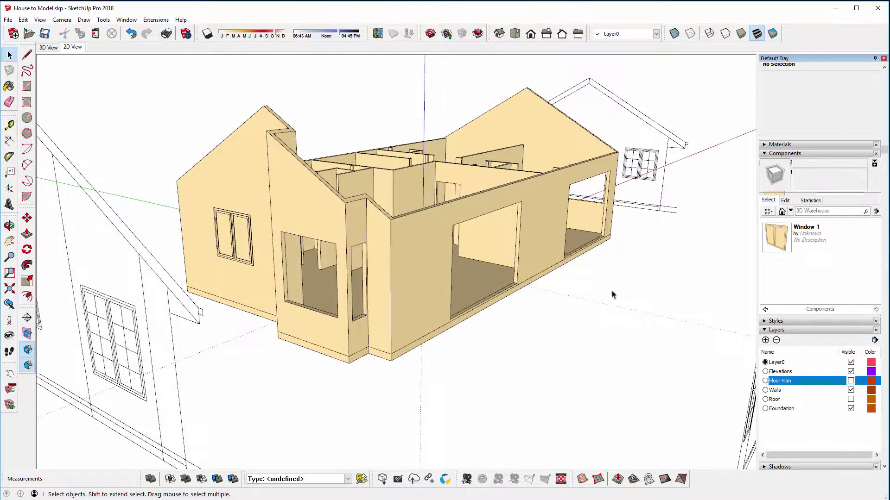
left_click(877, 212)
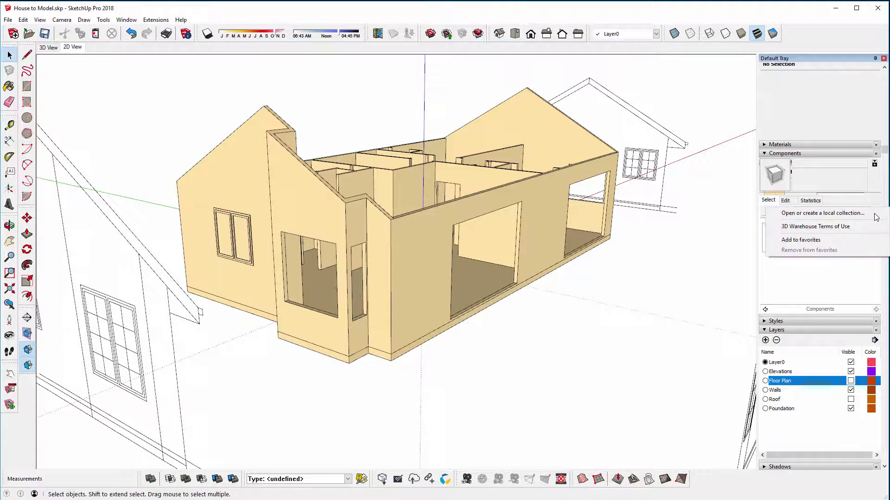
left_click(810, 244)
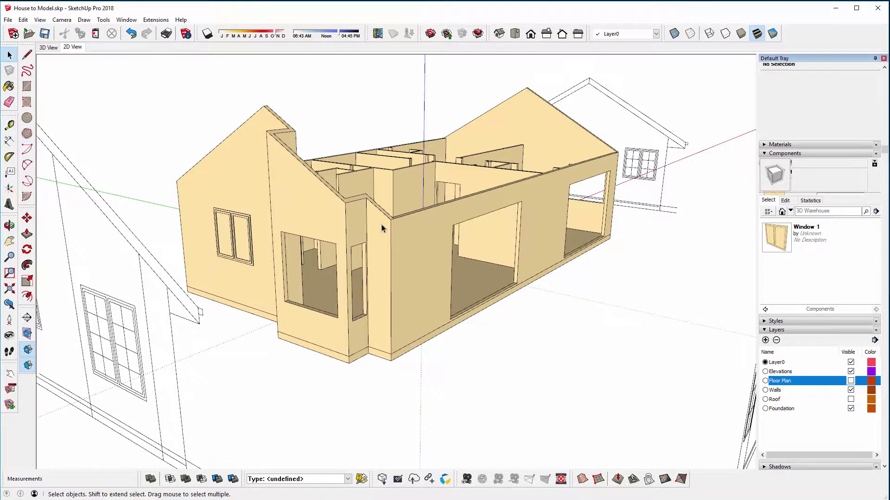
Copy the Window 1 component from the gable wall to a spot just outside the window opening in the opposite gable wall
mouse_move(381, 228)
middle_mouse_down()
mouse_move(371, 224)
mouse_move(381, 233)
middle_mouse_up()
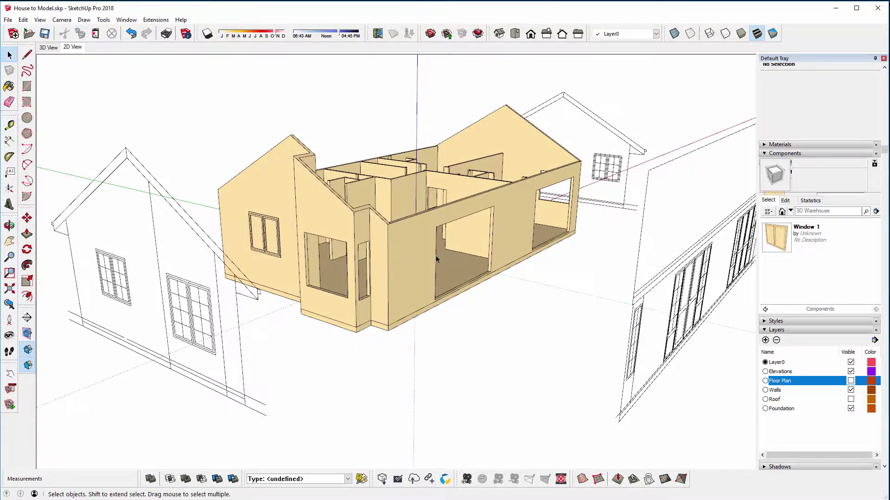
middle_click_drag(436, 259, 299, 309)
left_click(266, 244)
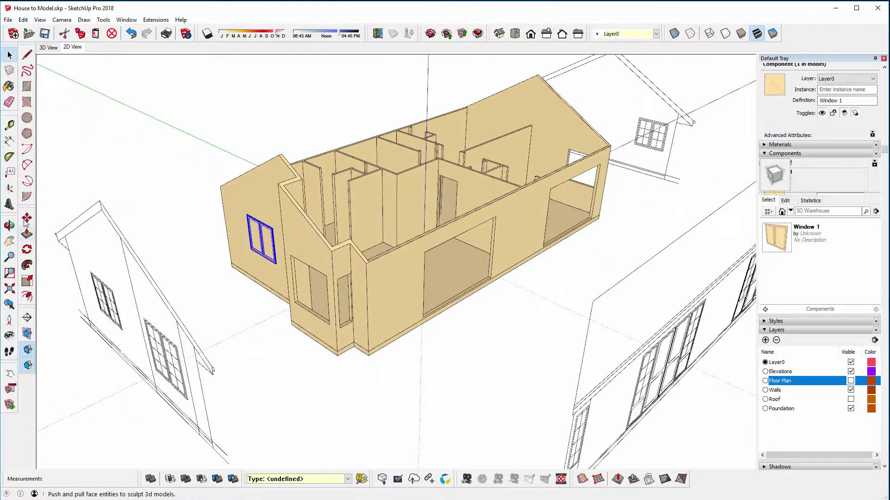
left_click(26, 219)
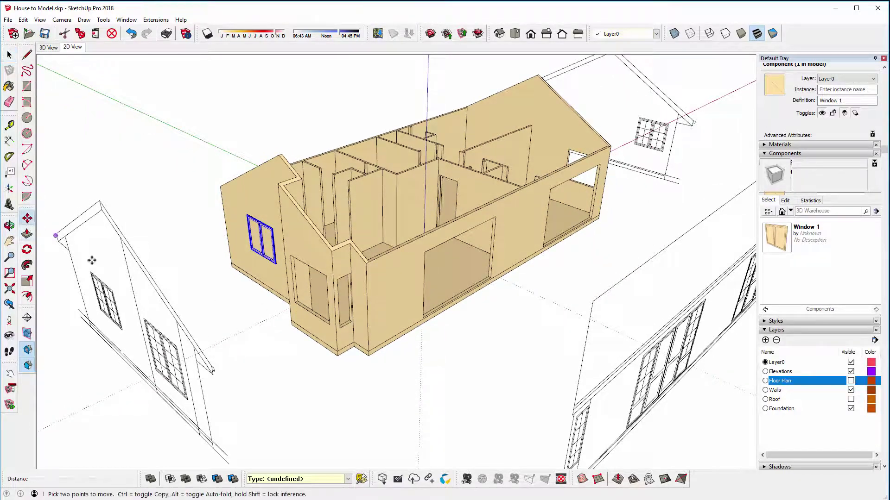
left_click(253, 307)
middle_click_drag(269, 310, 331, 286)
key("ctrl")
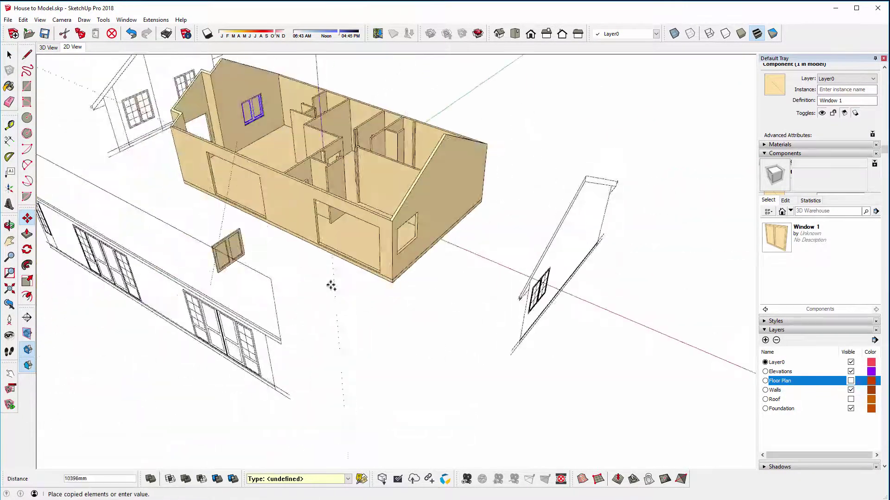
scroll(410, 290, "up", 4)
left_click(413, 292)
Rotate the window copy about its vertical axis so its outer face points away from the house
key("q")
scroll(463, 218, "up", 3)
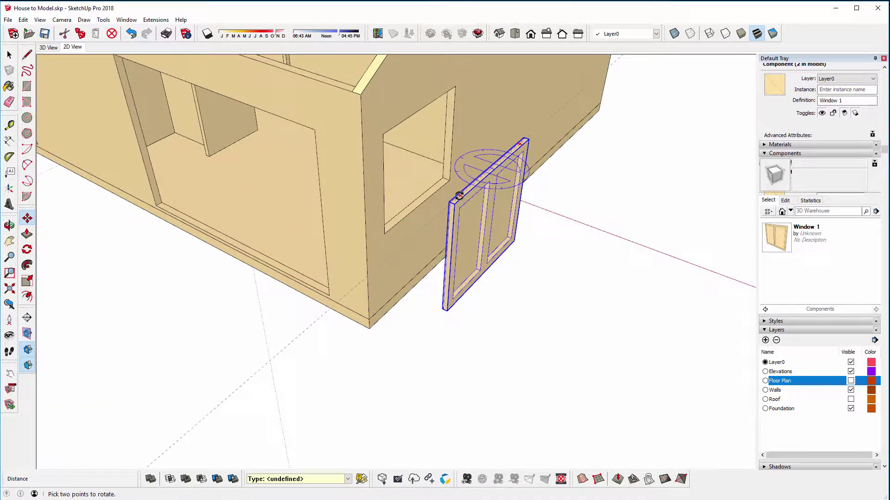
type("-90")
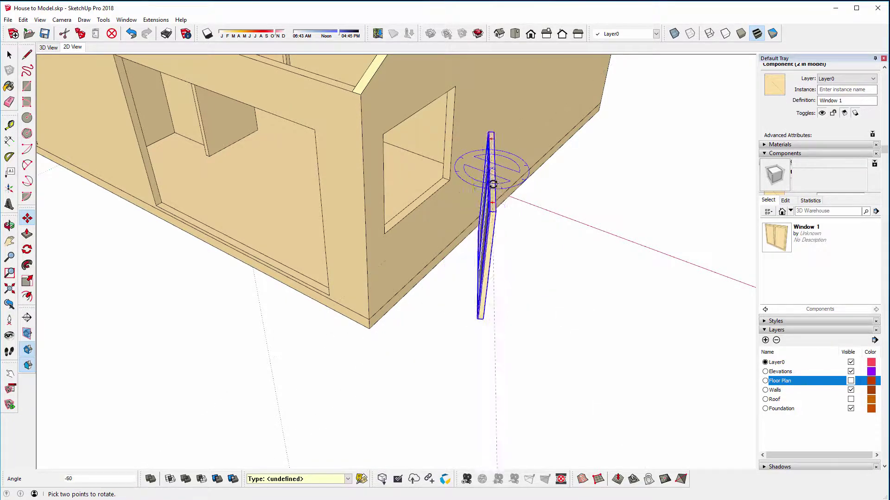
left_click(508, 154)
scroll(463, 191, "up", 3)
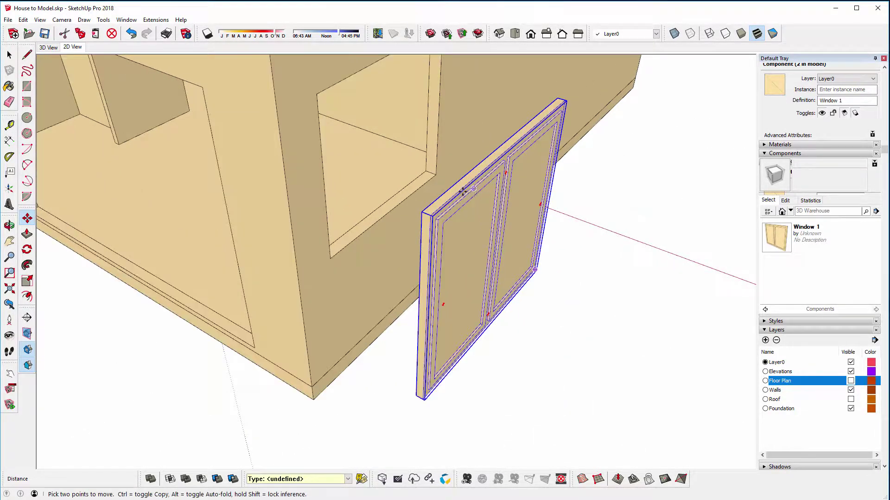
Move the window copy by its corner into the opening of the opposite gable wall, using X-ray display temporarily to snap it to the opening's corner
left_click(434, 213)
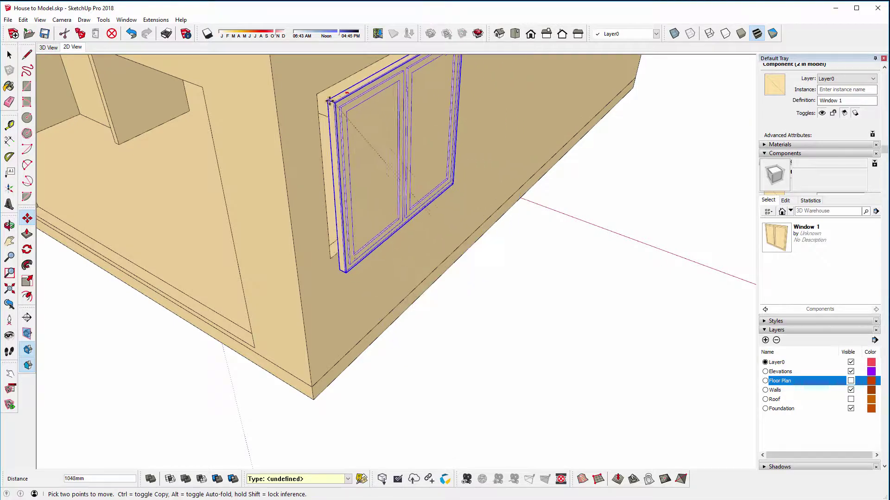
scroll(277, 160, "up", 4)
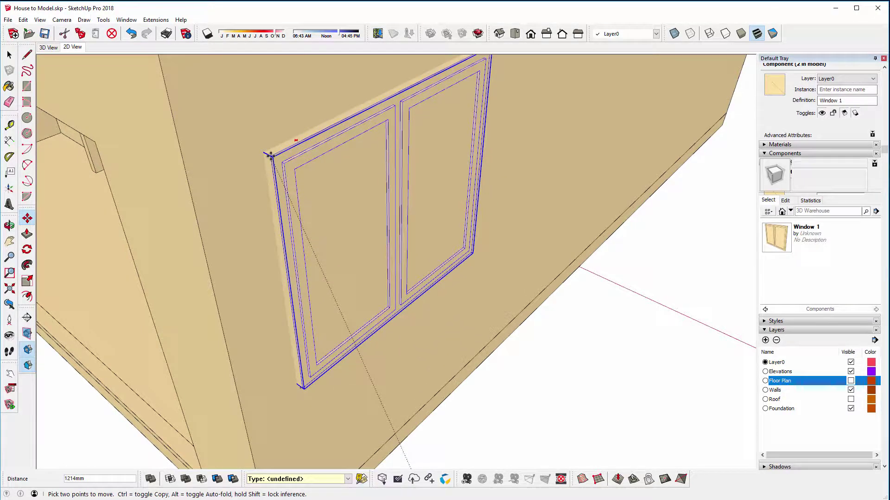
scroll(271, 156, "down", 2)
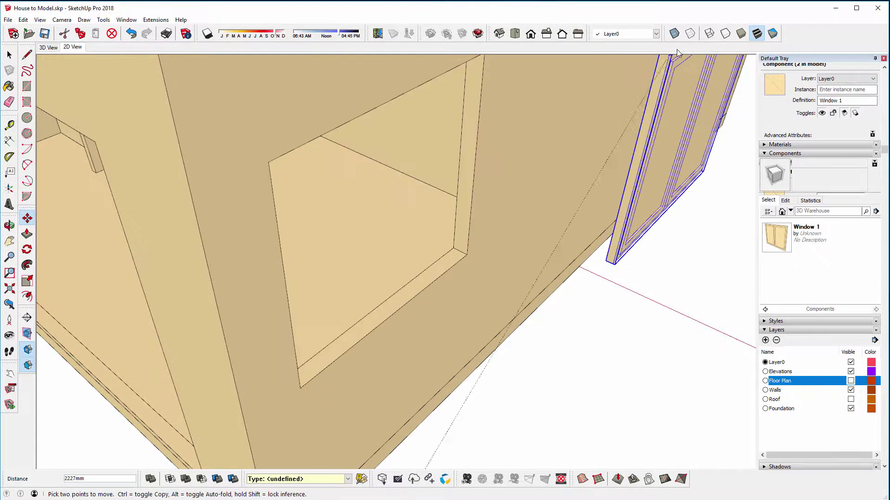
left_click(675, 33)
left_click(265, 161)
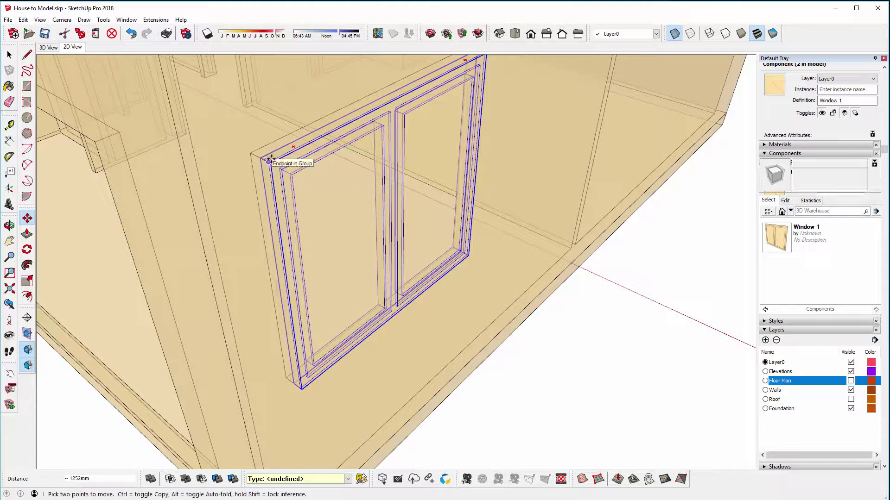
left_click(675, 33)
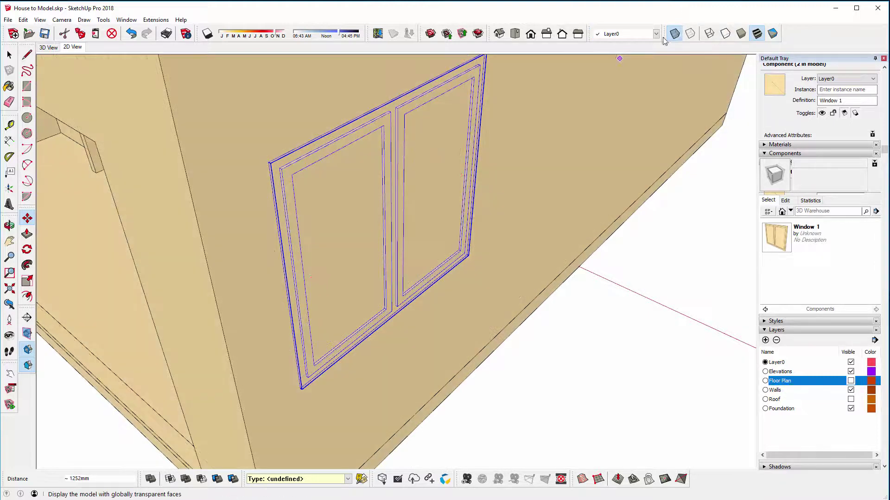
left_click(326, 187)
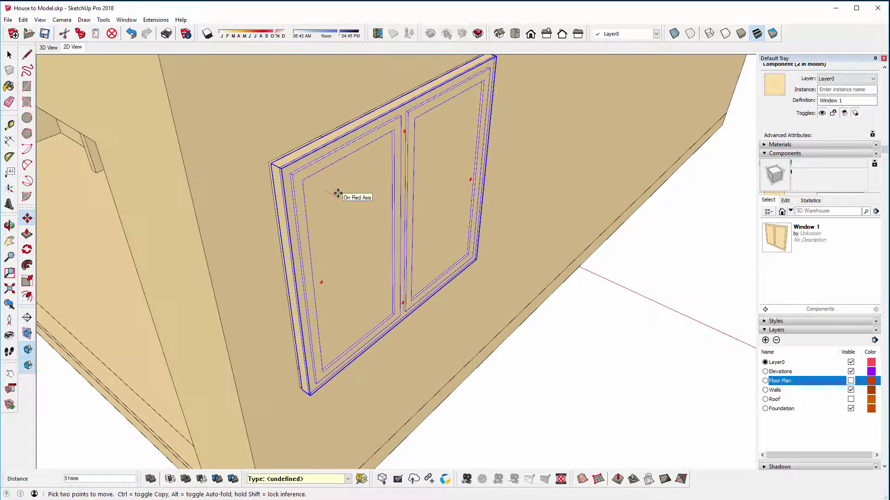
key("Escape")
key("space")
scroll(334, 193, "down", 5)
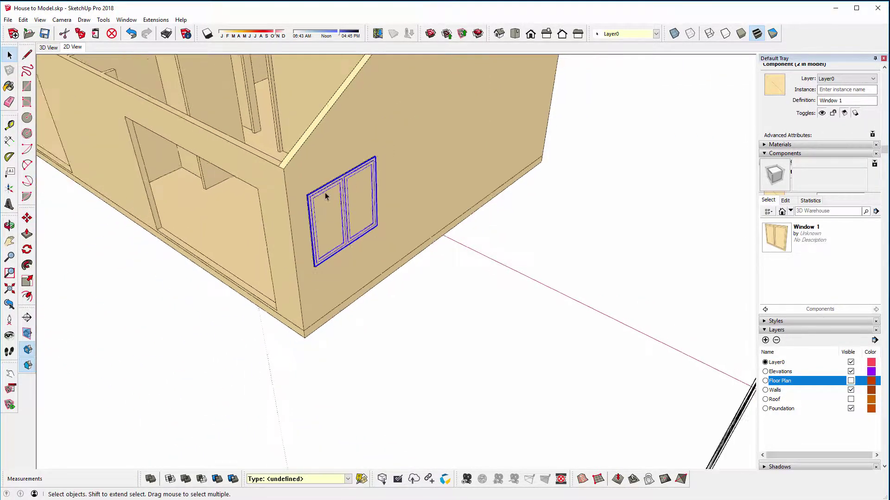
Open the placed window copy for editing, Push/Pull the bottom rail of its left sash upward and undo the change
middle_click_drag(326, 196, 227, 182)
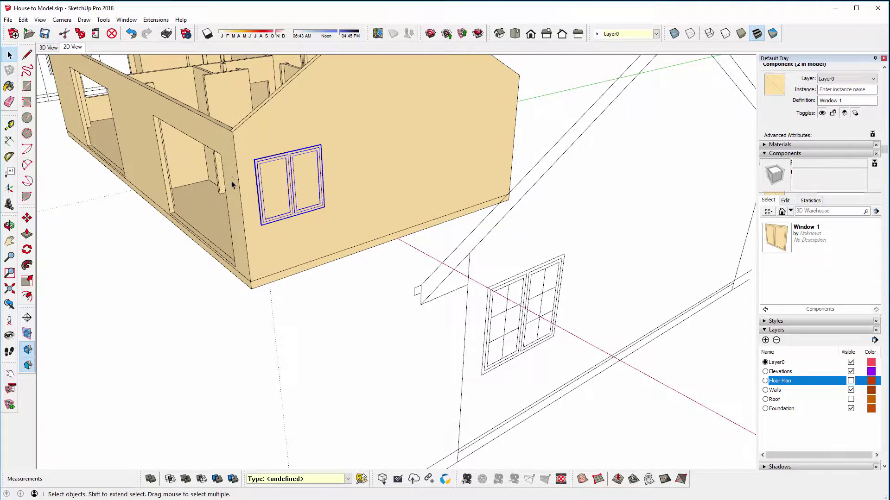
middle_click_drag(232, 184, 361, 218)
double_click(361, 219)
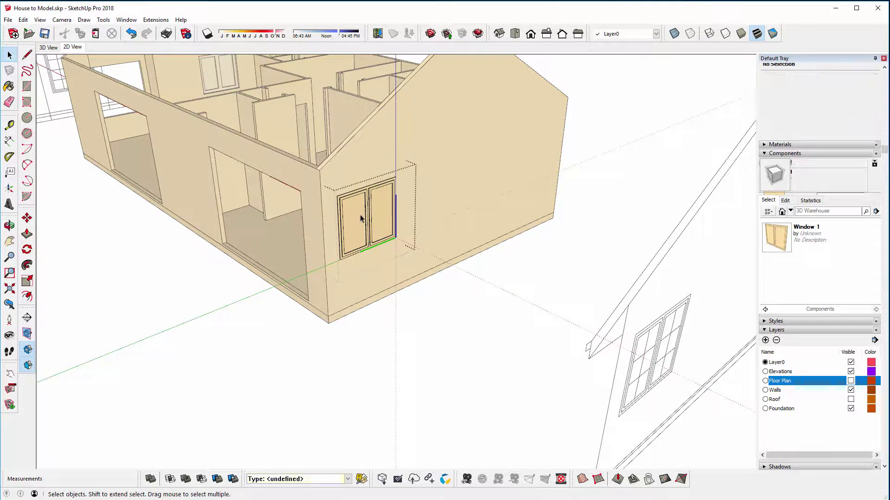
scroll(361, 217, "up", 3)
scroll(363, 221, "up", 3)
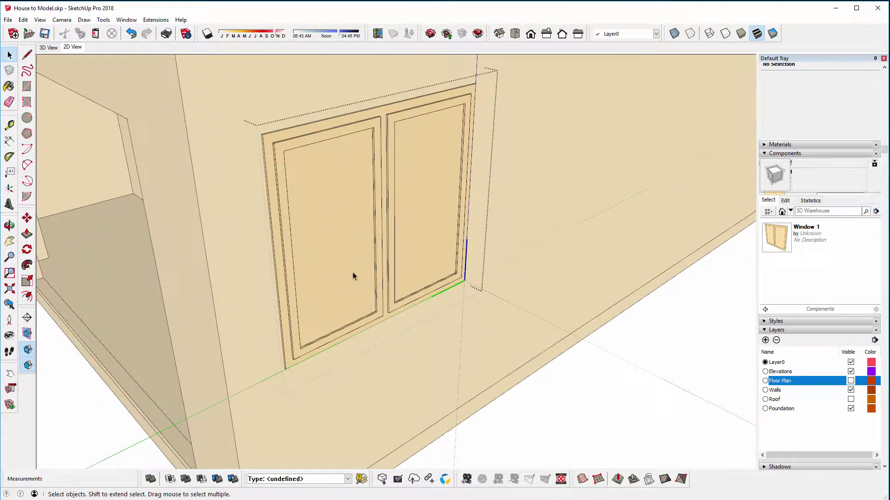
key("p")
left_click(364, 319)
scroll(363, 320, "down", 3)
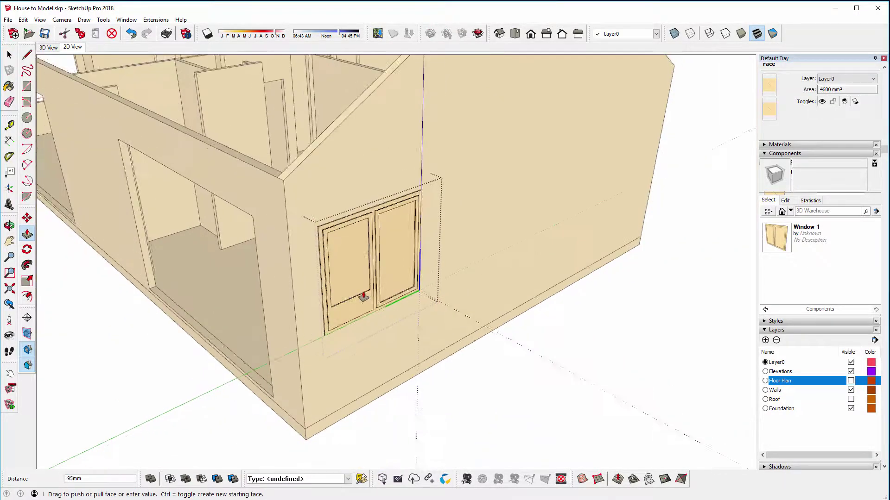
scroll(364, 297, "down", 2)
left_click(364, 287)
scroll(366, 269, "down", 3)
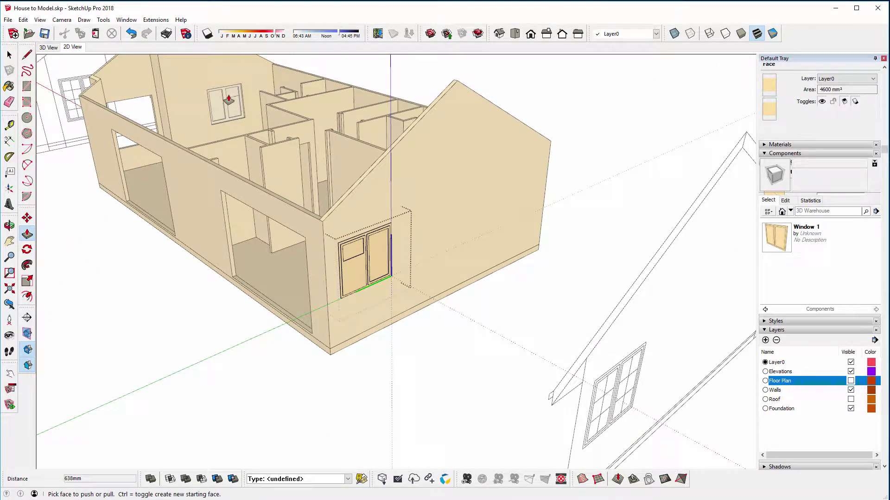
key("ctrl+z")
key("space")
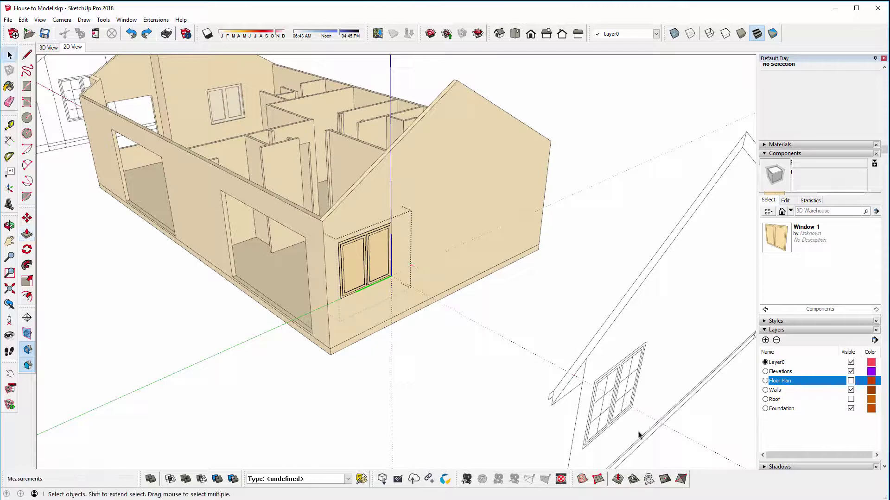
Draw a rectangle about 2900 × 2000 mm over the outline of the left four-part door set in the front elevation drawing
middle_click_drag(617, 383, 384, 332)
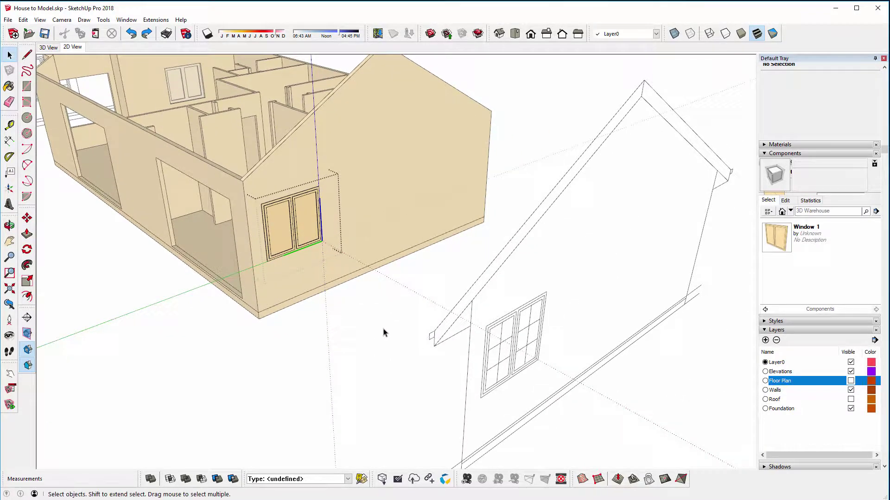
middle_click_drag(272, 217, 285, 292)
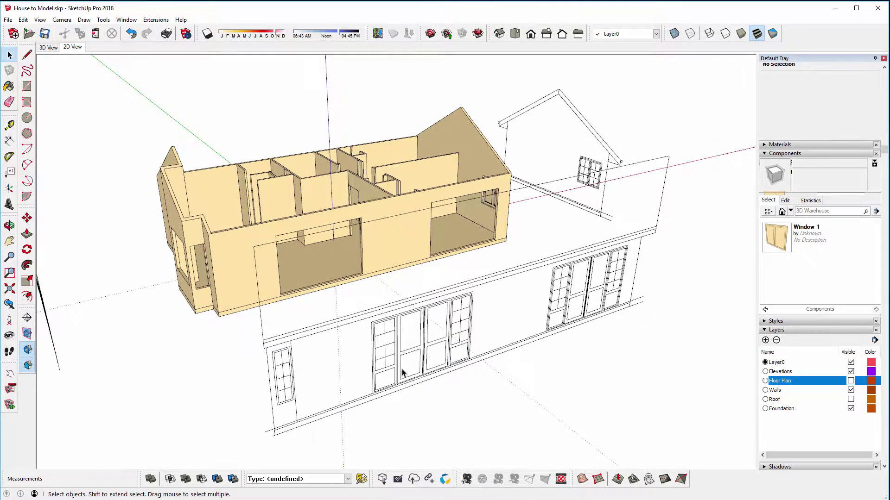
scroll(403, 372, "up", 3)
key("r")
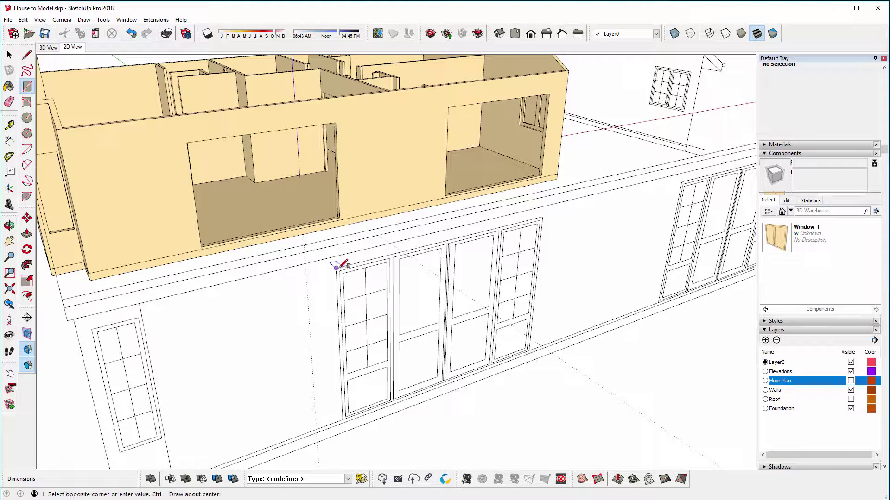
left_click(337, 266)
scroll(364, 264, "down", 3)
scroll(417, 287, "up", 3)
scroll(471, 323, "up", 6)
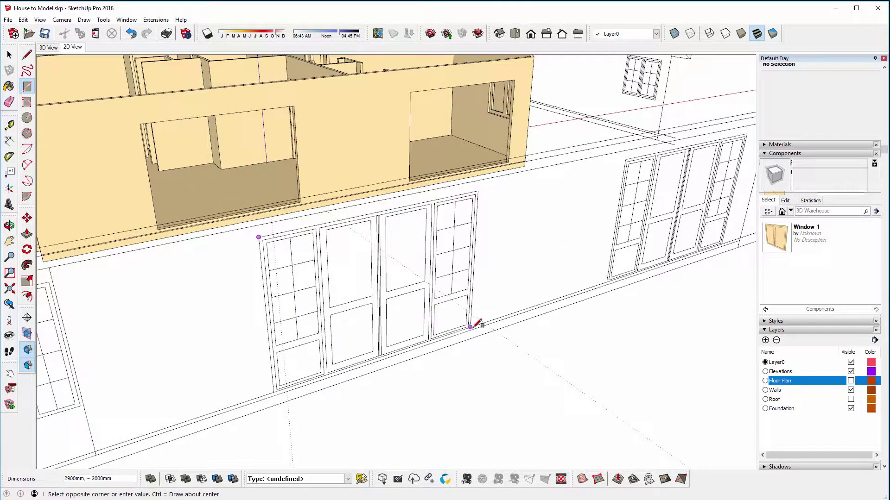
left_click(471, 324)
scroll(472, 322, "down", 3)
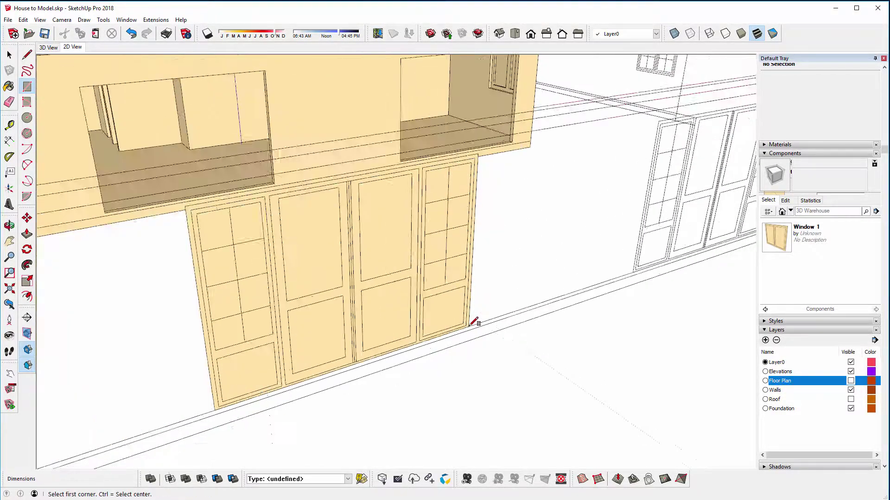
scroll(473, 321, "down", 2)
scroll(333, 284, "up", 5)
middle_click_drag(328, 284, 361, 235)
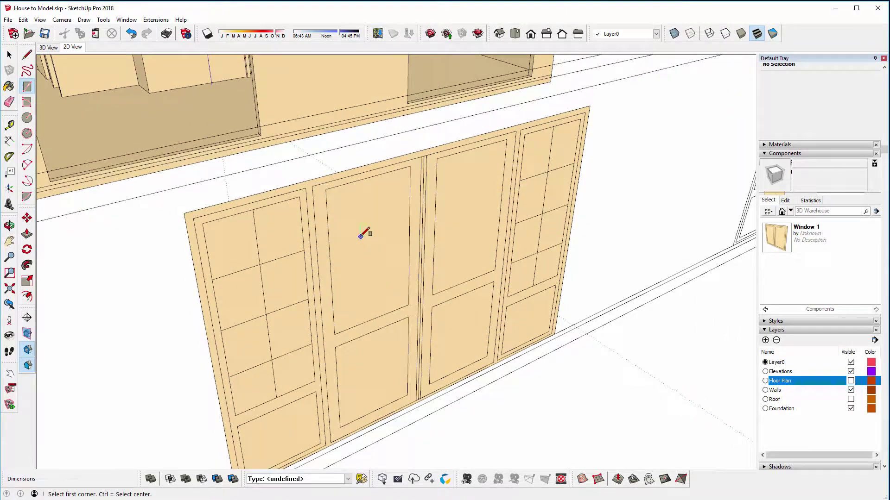
Push/Pull the door set rectangle outward into a thin slab
key("p")
left_click(362, 226)
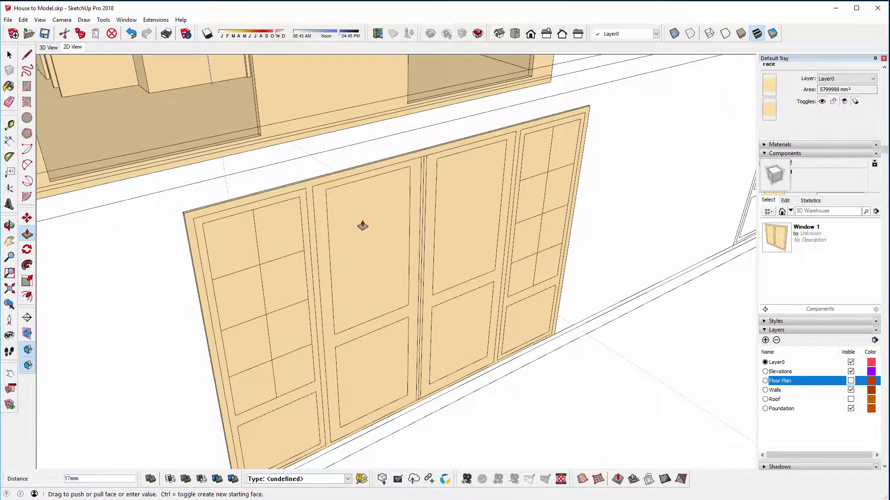
key("Return")
key("space")
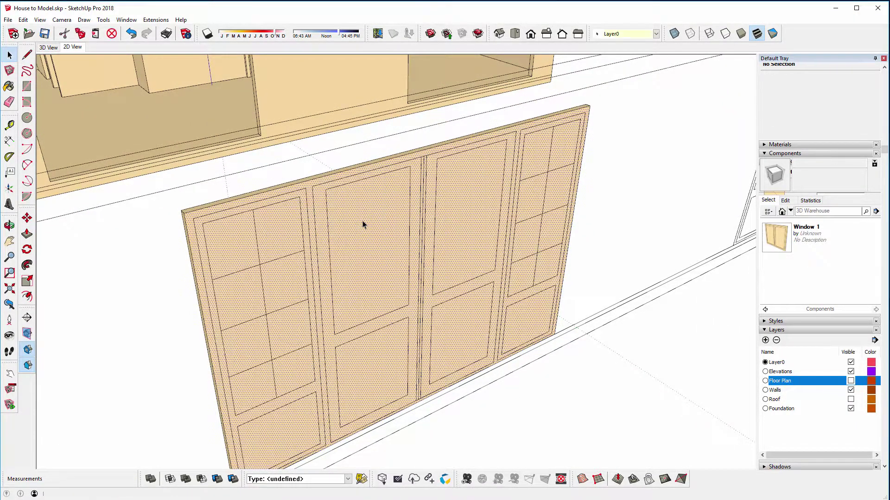
Select the whole door slab and make it a component with the definition name Door 1
left_click(363, 226)
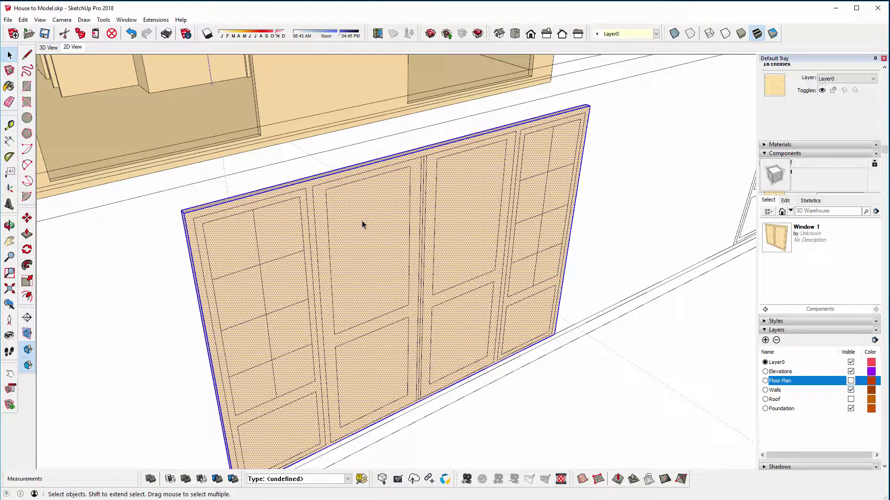
right_click(362, 225)
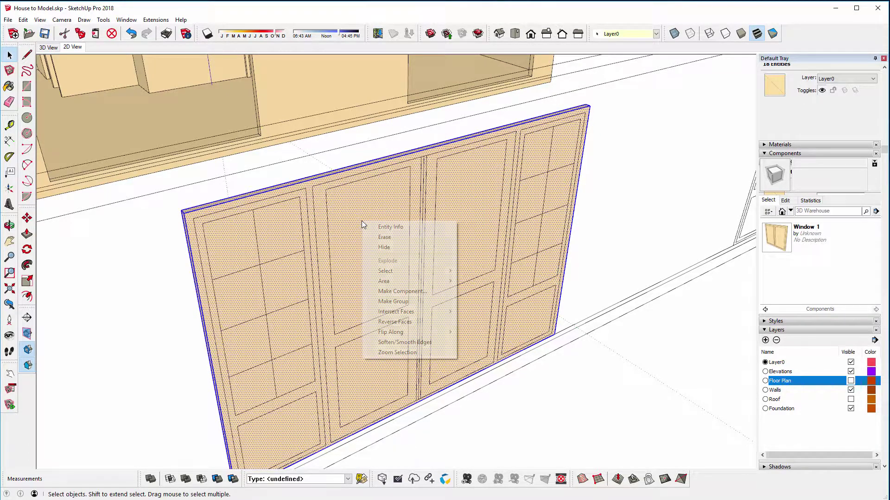
left_click(390, 292)
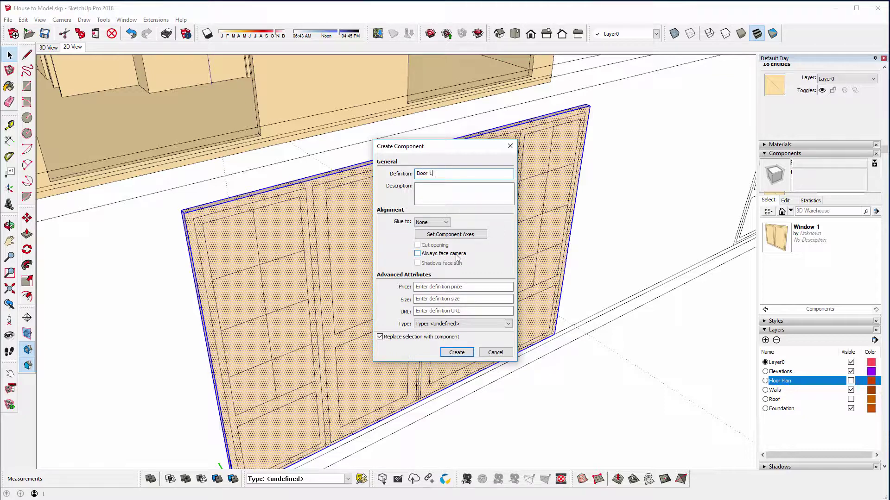
left_click(449, 354)
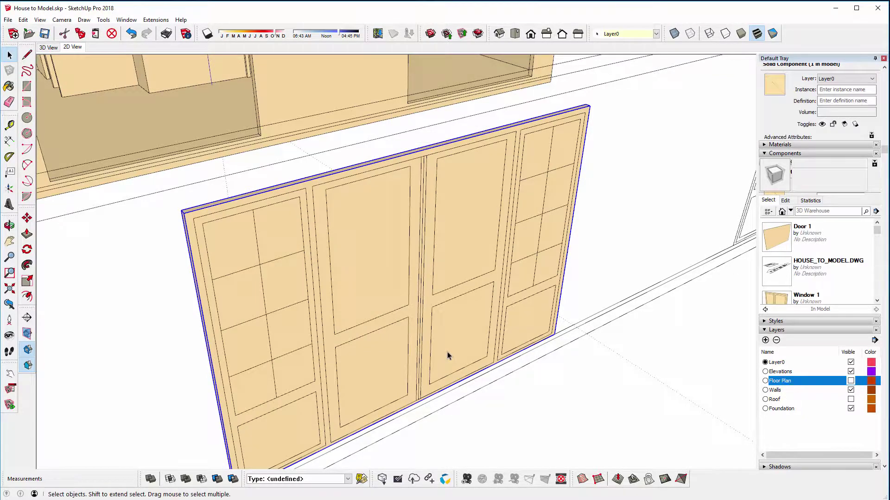
right_click(376, 259)
left_click(362, 263)
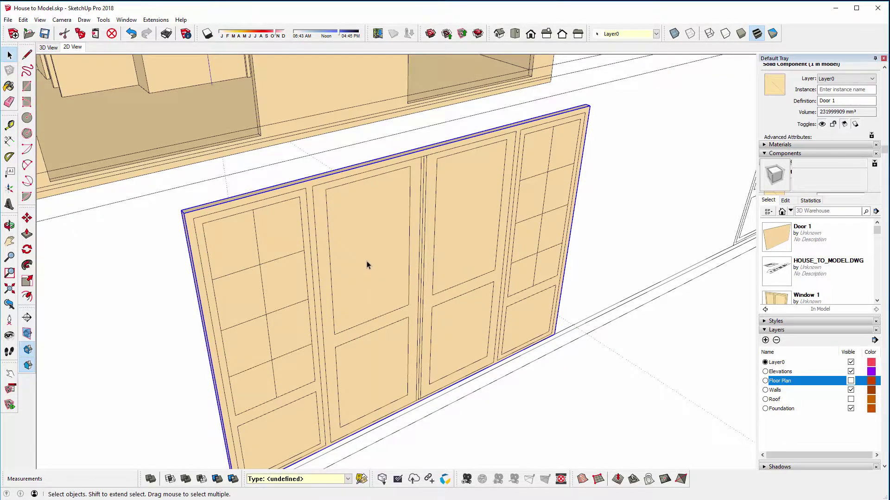
Open Door 1 for editing and trace the left side panel's frame, lower panel and glazed area, about 1295 × 539 mm, with rectangles
scroll(366, 265, "down", 3)
double_click(363, 227)
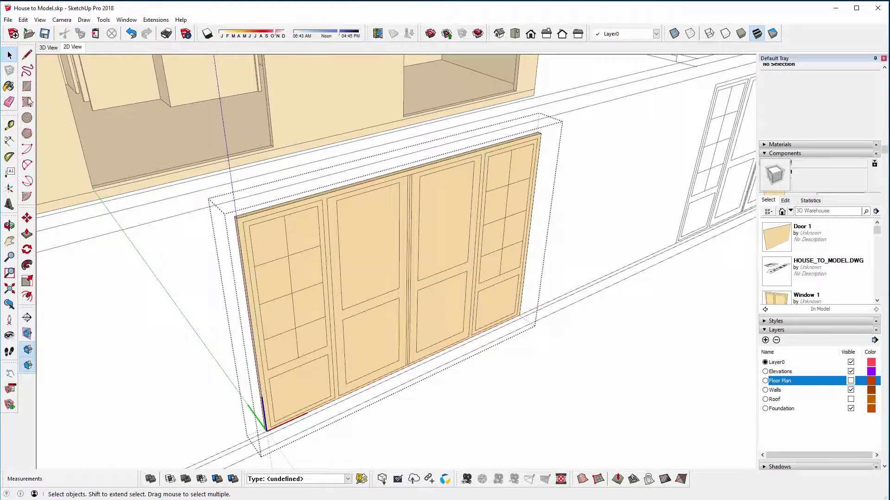
key("r")
left_click(242, 223)
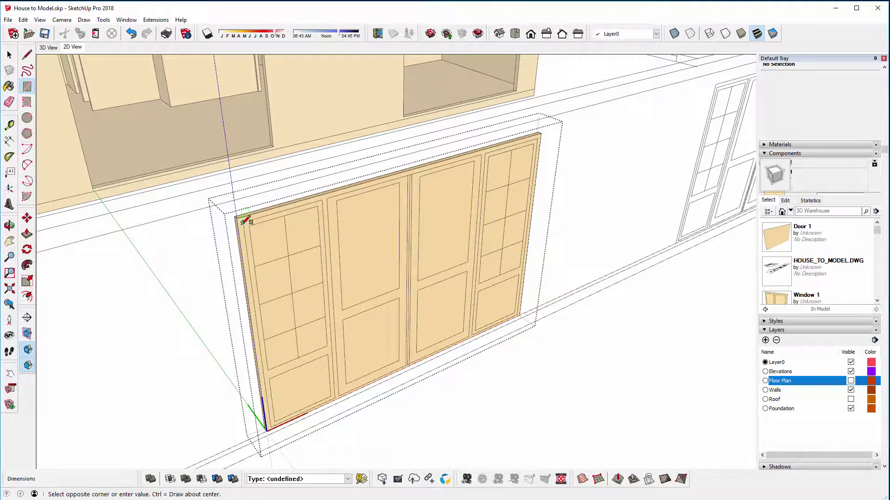
left_click(330, 396)
left_click(285, 371)
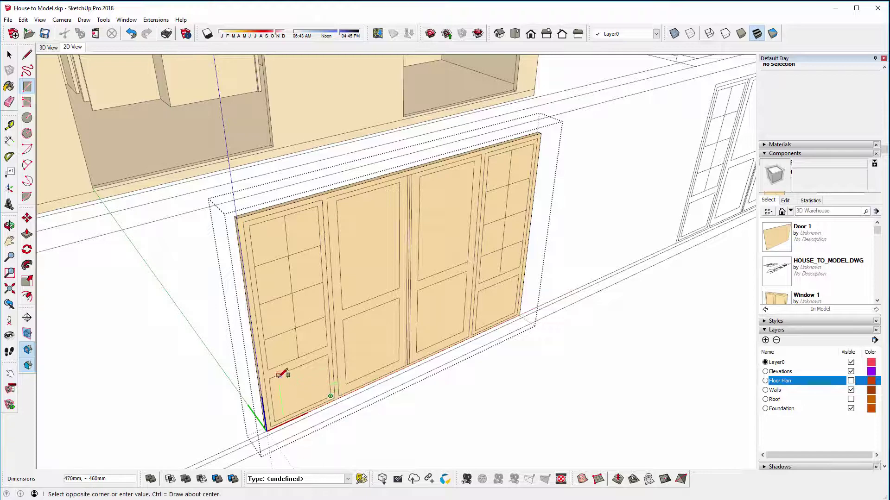
key("Escape")
left_click(268, 370)
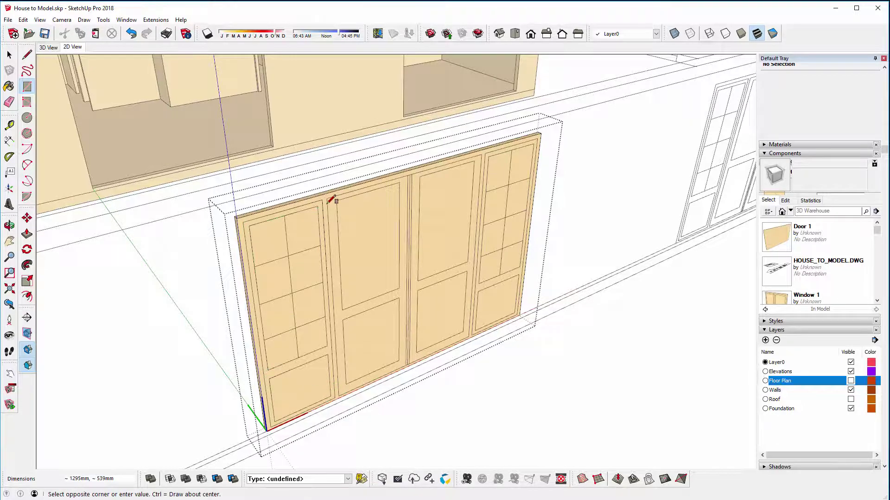
left_click(323, 198)
Trace the left middle door leaf with rectangles for its outline, about 1935 × 731 mm, its lower panel and its upper panel, about 995 × 571 mm
scroll(332, 195, "up", 4)
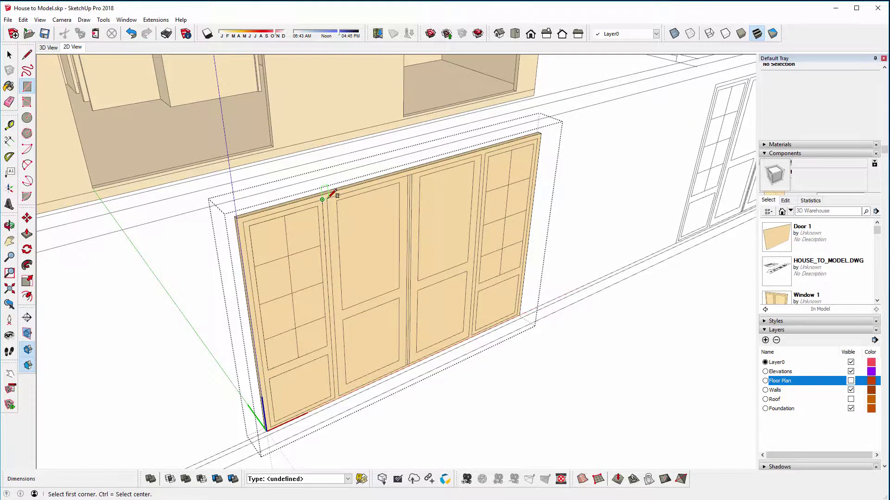
left_click(327, 197)
scroll(430, 360, "up", 2)
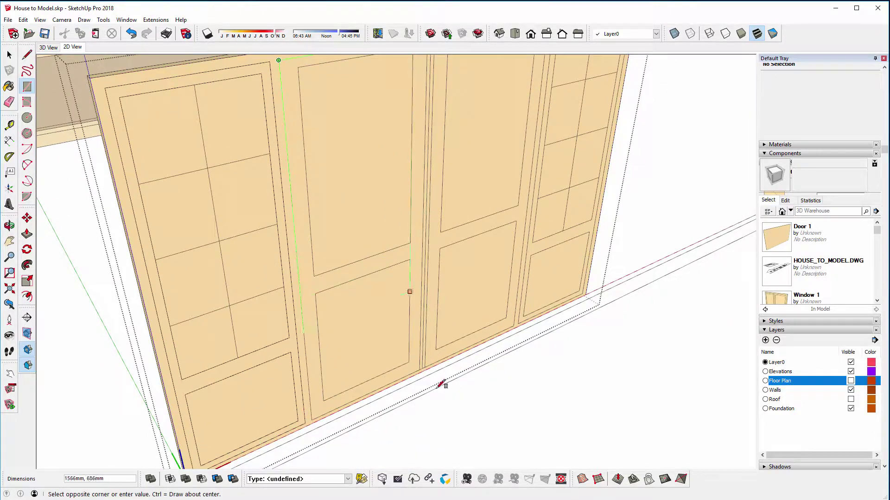
left_click(420, 364)
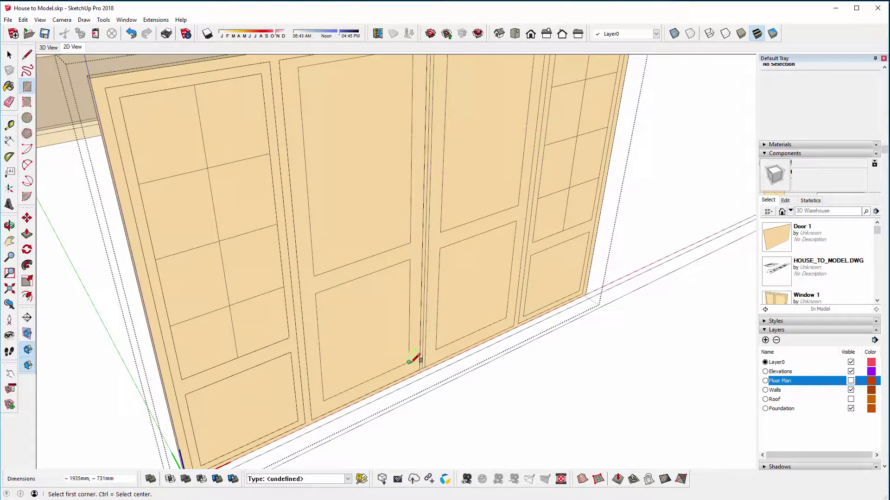
left_click(410, 362)
left_click(321, 278)
left_click(320, 278)
scroll(278, 173, "up", 2)
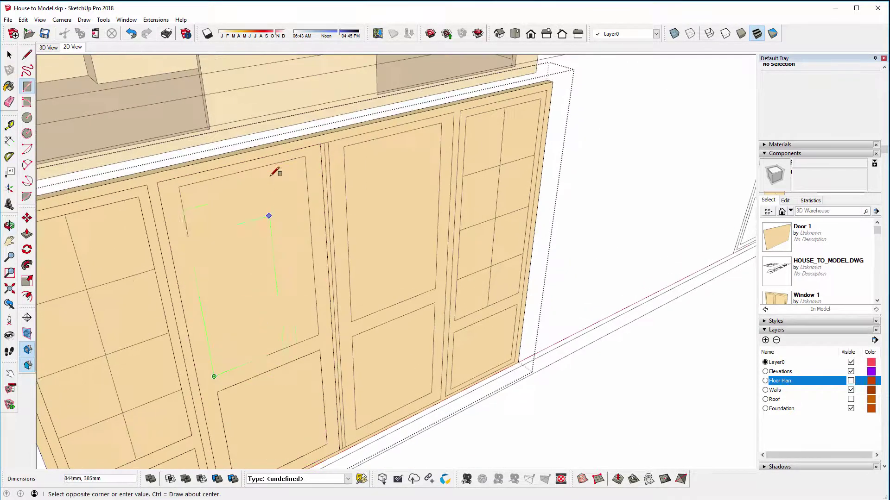
left_click(318, 148)
Trace the right middle door leaf with rectangles for its outline, lower panel and upper panel
left_click(327, 142)
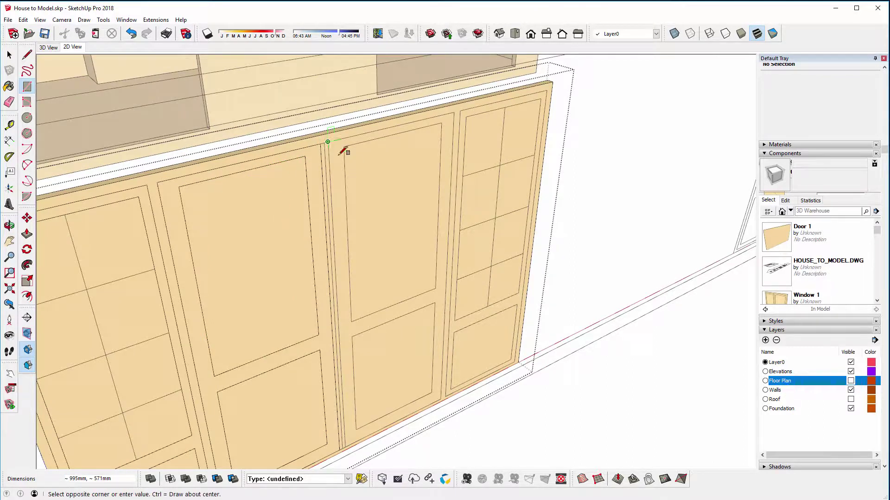
left_click(442, 395)
left_click(431, 392)
left_click(352, 322)
left_click(351, 322)
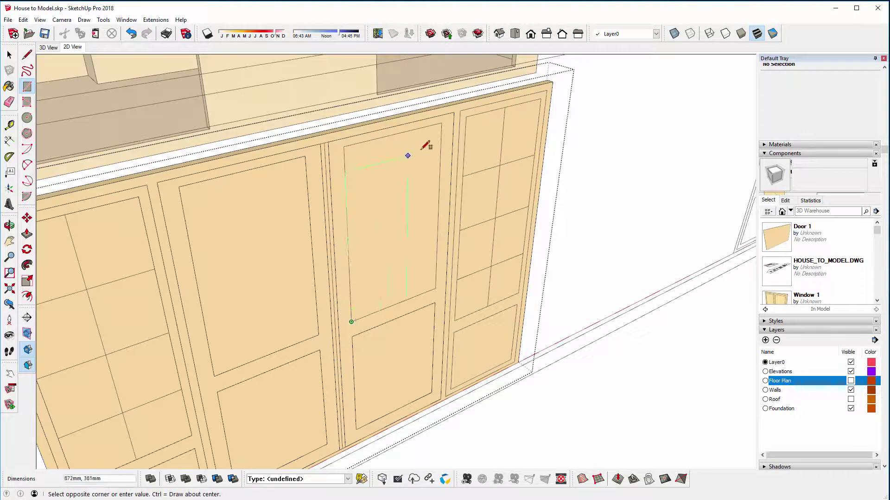
left_click(442, 121)
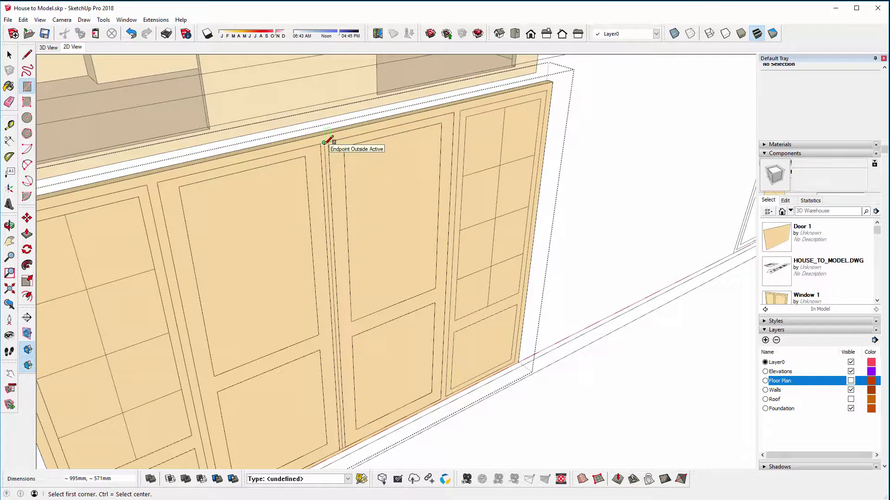
Draw a rectangle about 1935 × 20 mm over the narrow strip between the two middle door leaves
left_click(324, 142)
scroll(347, 443, "up", 2)
left_click(344, 448)
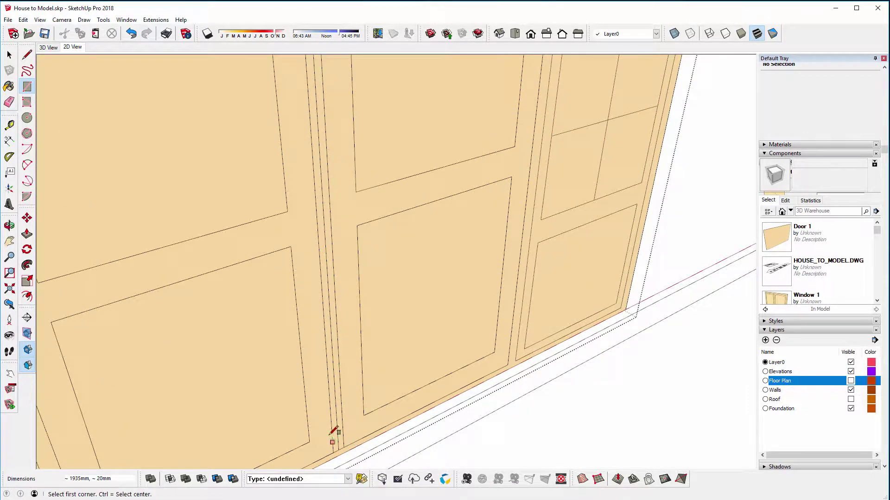
Trace the right side panel of the door set with rectangles for its outline, about 1935 × 621 mm, and its lower panel
middle_click_drag(333, 433, 350, 379)
left_click(343, 397)
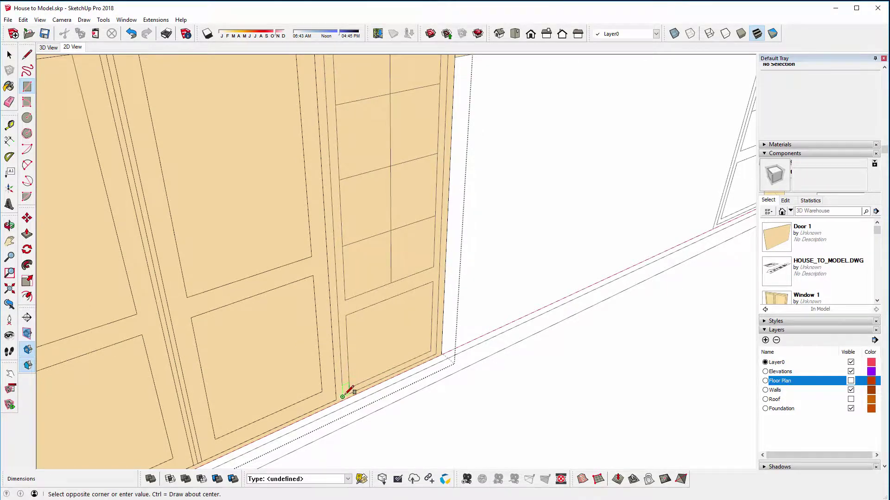
scroll(345, 394, "down", 3)
left_click(413, 138)
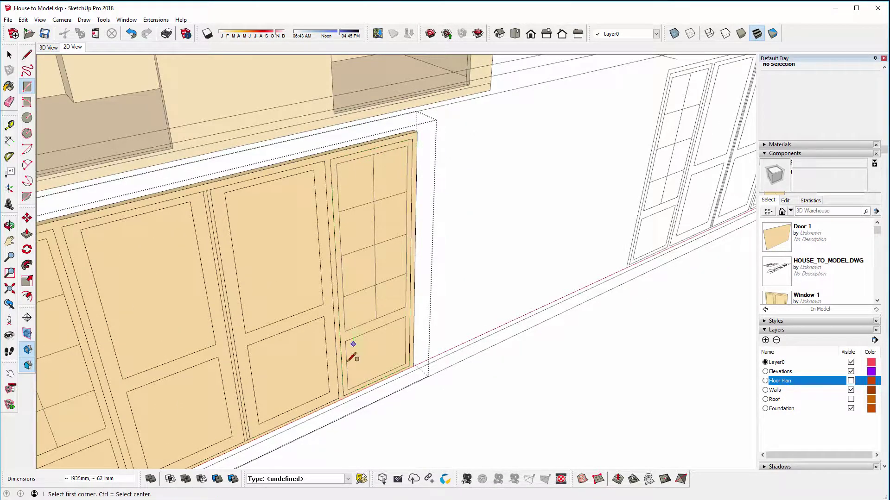
scroll(406, 360, "down", 3)
Hide the rest of the model so only the Door 1 component being edited is displayed
middle_click_drag(407, 359, 337, 253)
key("ctrl+h")
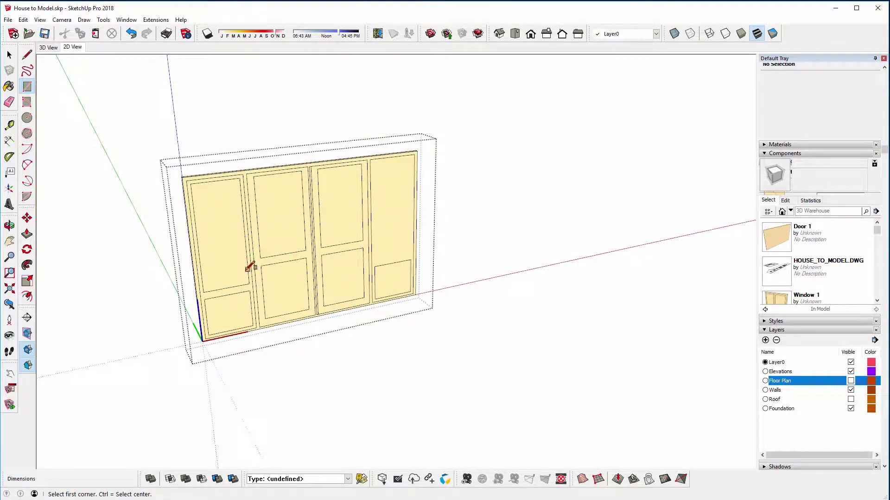
middle_click_drag(250, 266, 343, 275)
key("space")
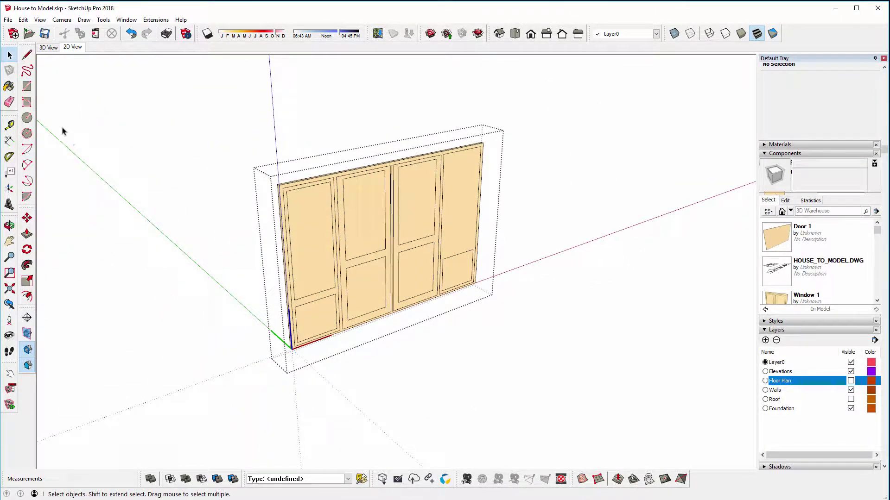
Select the seven traced panel faces across the four sections of the door set
left_click(302, 261)
left_click(325, 317, "shift")
left_click(355, 278, "shift")
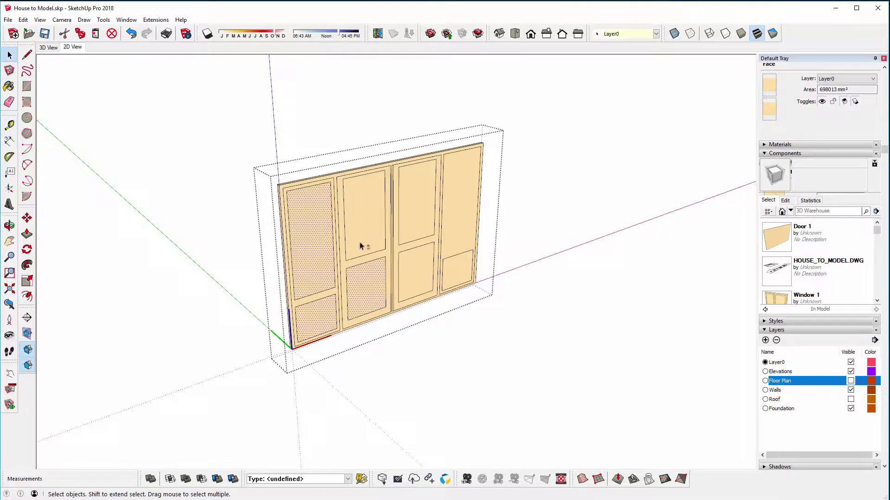
left_click(371, 229, "shift")
left_click(414, 205, "shift")
left_click(425, 267, "shift")
left_click(455, 270, "shift")
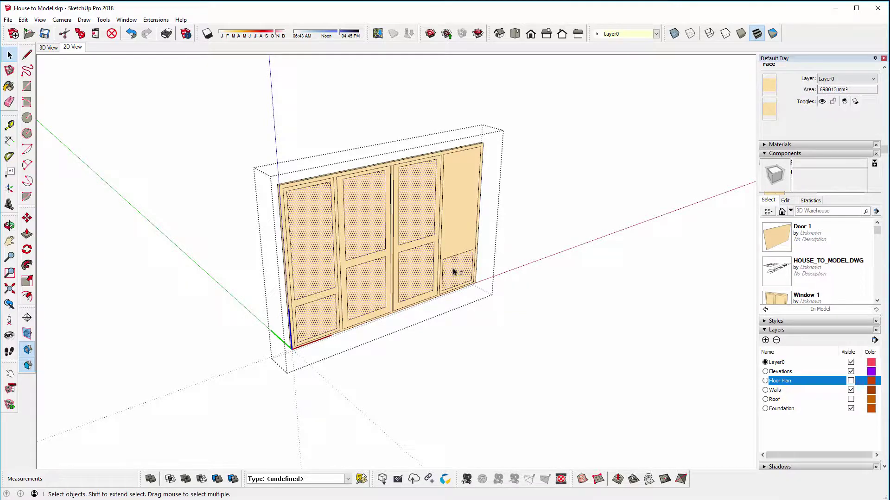
Trace the missing upper panel of the right side section with a rectangle over the elevation drawing
middle_click_drag(455, 271, 376, 245)
scroll(374, 227, "up", 4)
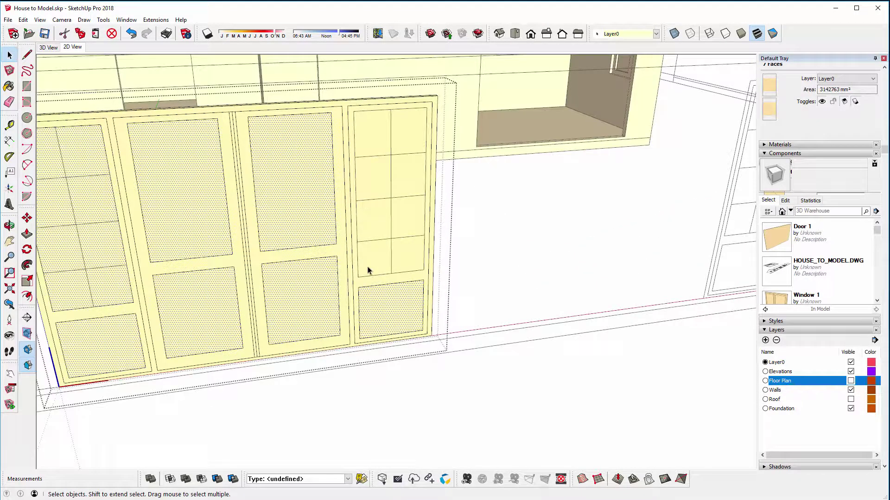
key("r")
left_click(358, 277)
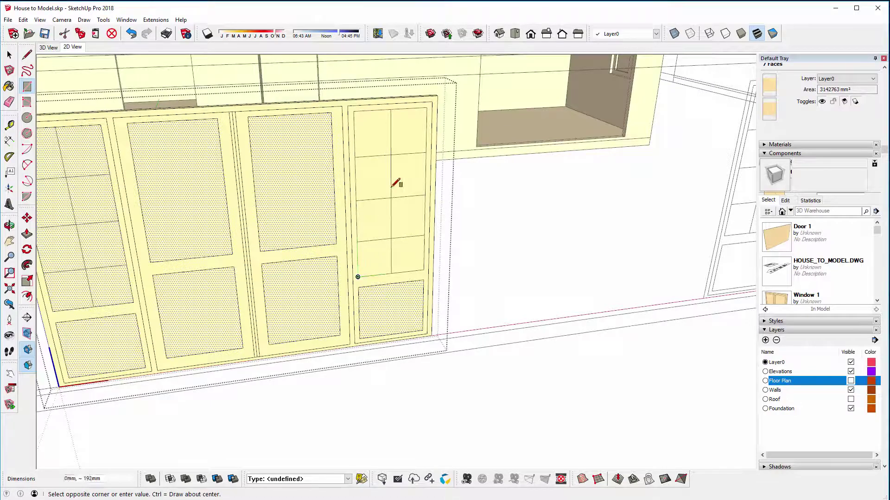
left_click(426, 107)
key("space")
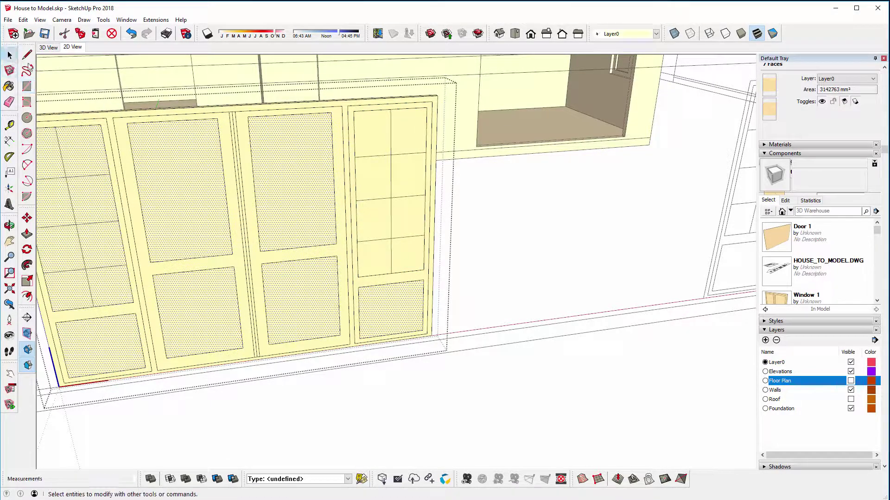
Add the right section's upper panel to the selection and copy all eight panel faces about 2309 mm out in front of the door
left_click(380, 221, "shift")
middle_click_drag(294, 238, 368, 234)
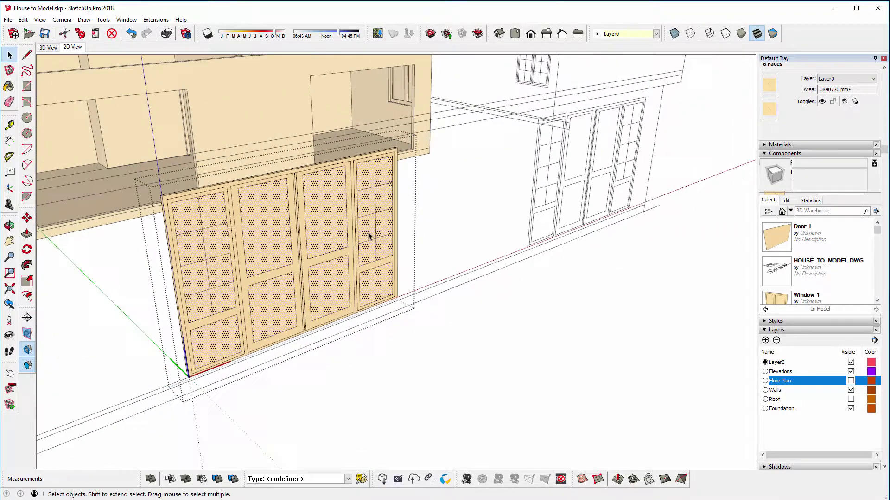
key("h")
scroll(360, 239, "down", 2)
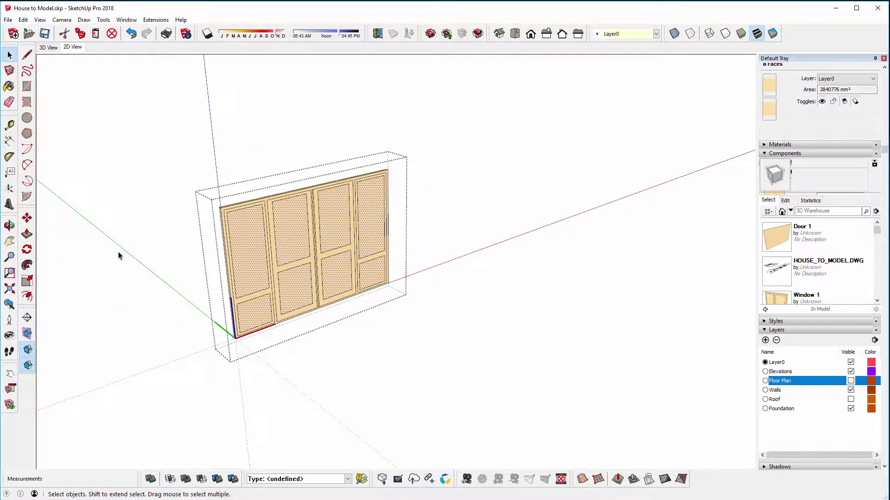
left_click(27, 217)
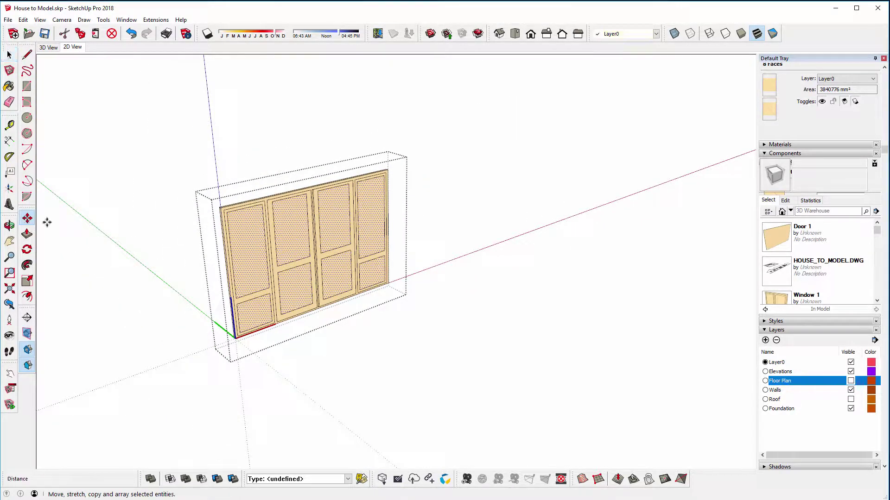
left_click(331, 285)
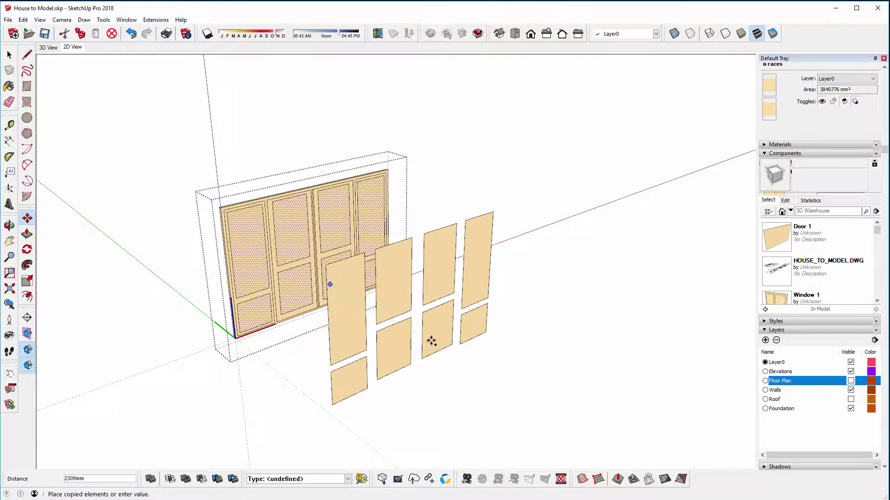
left_click(431, 341)
scroll(285, 300, "up", 2)
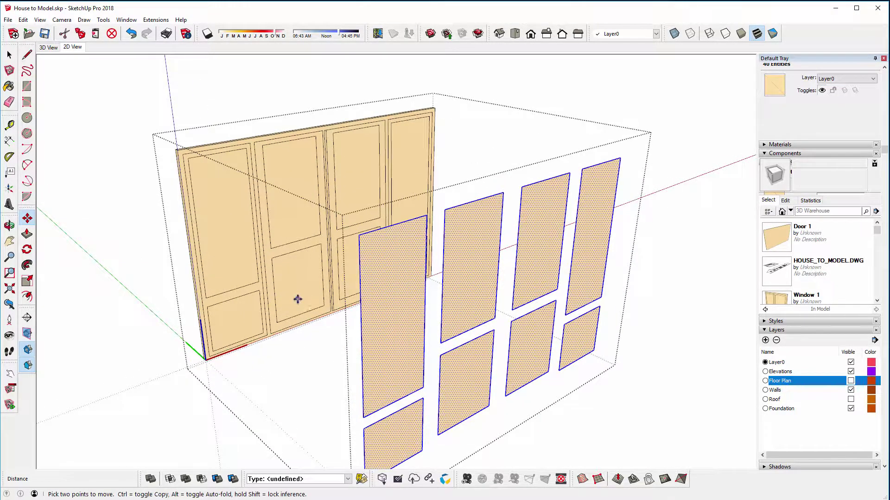
Push the left side section's upper panel back 40 mm to cut it through the door
middle_click_drag(298, 299, 348, 280)
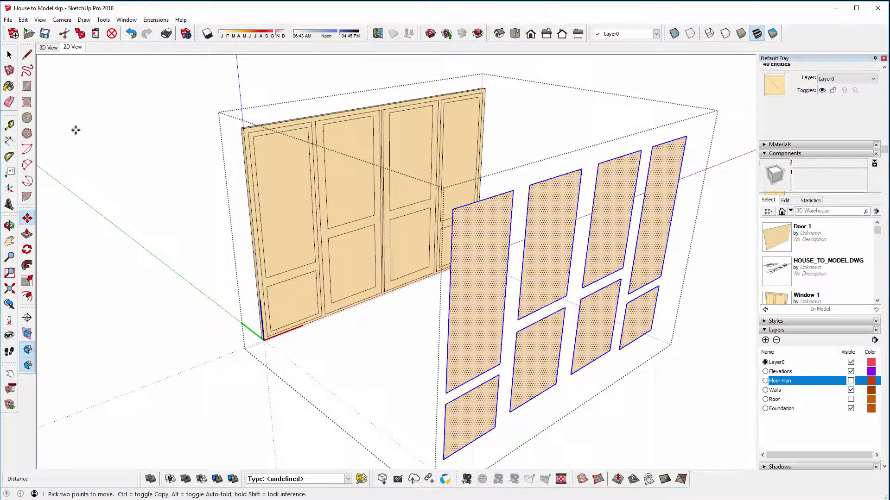
left_click(27, 234)
left_click(298, 229)
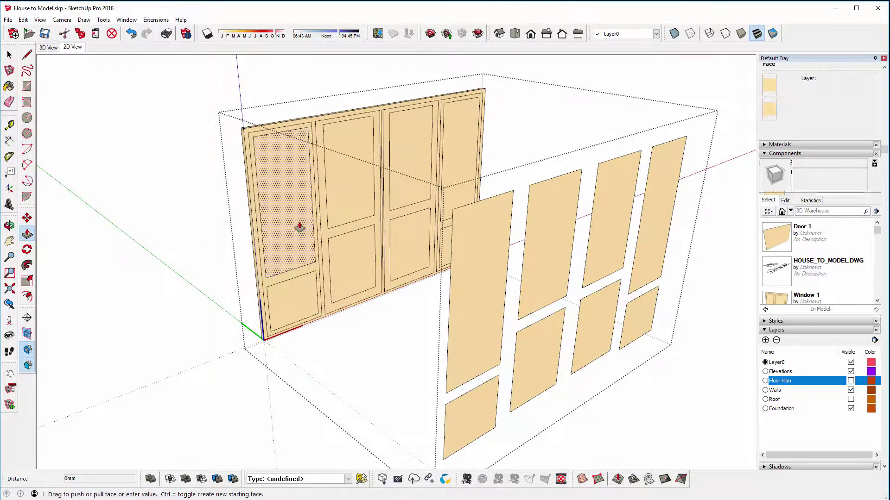
left_click_drag(289, 226, 274, 228)
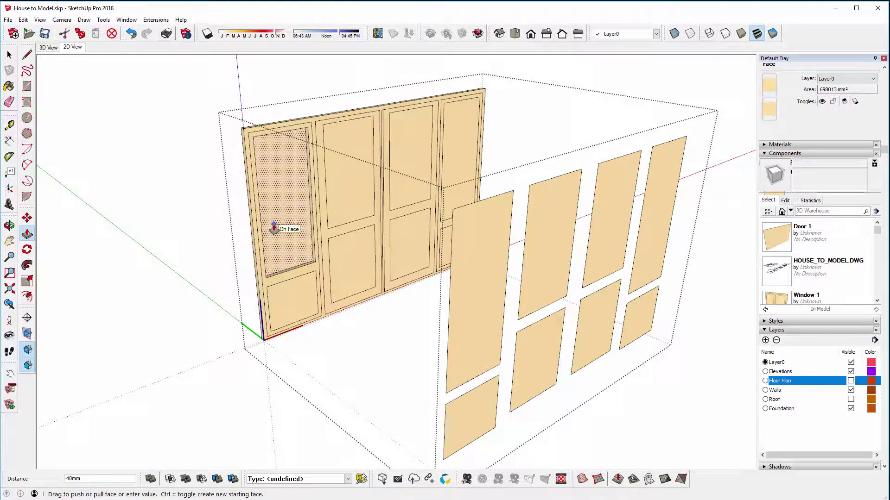
left_click(274, 228)
Repeat the 40 mm push on the remaining seven panel faces to cut all the door openings
double_click(288, 312)
double_click(357, 264)
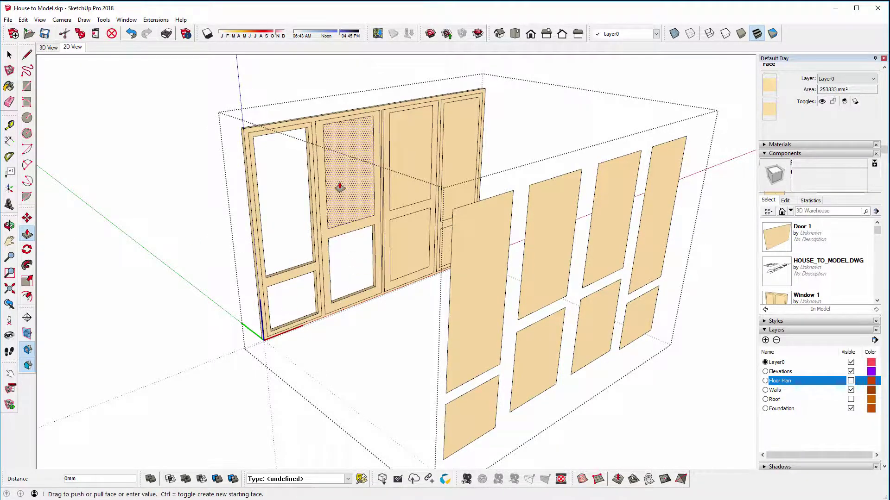
double_click(340, 187)
double_click(407, 173)
double_click(410, 234)
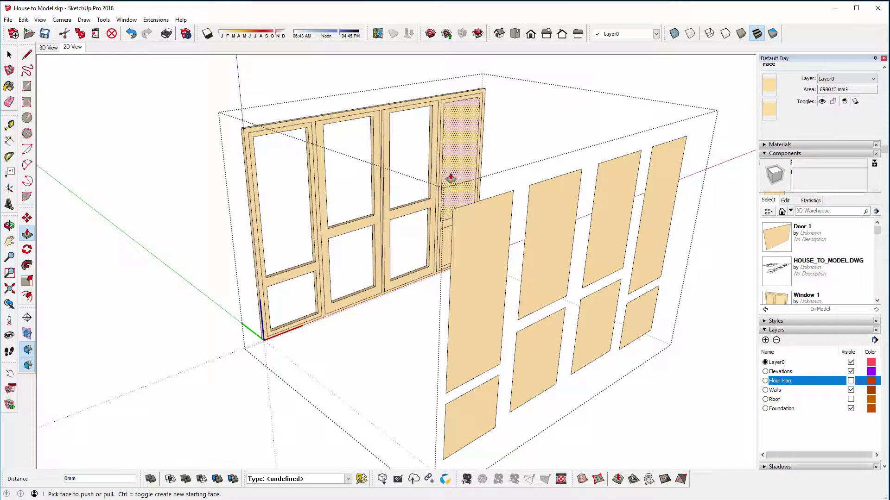
double_click(451, 178)
double_click(447, 227)
Push/Pull the frame faces of the four door sections by 10 mm relative to the outer frame
middle_click_drag(399, 246, 360, 308)
scroll(351, 315, "up", 3)
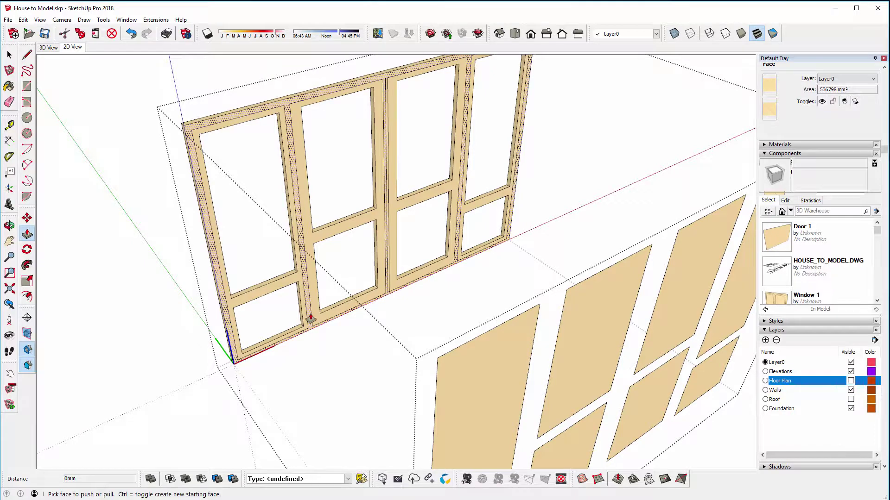
scroll(310, 318, "up", 3)
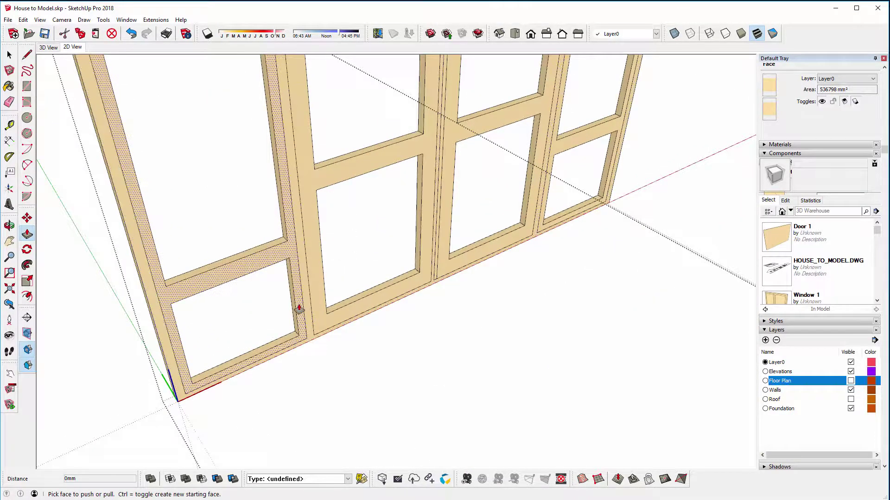
left_click_drag(298, 309, 299, 312)
type("1")
key("Return")
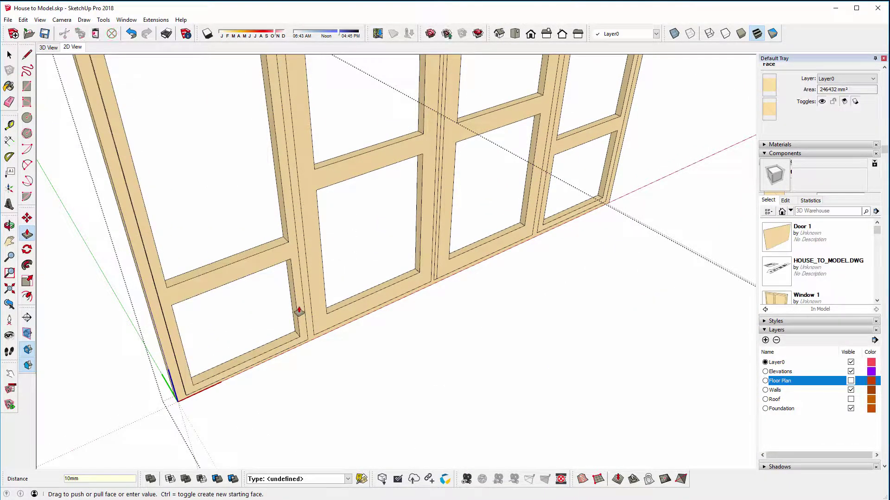
double_click(426, 272)
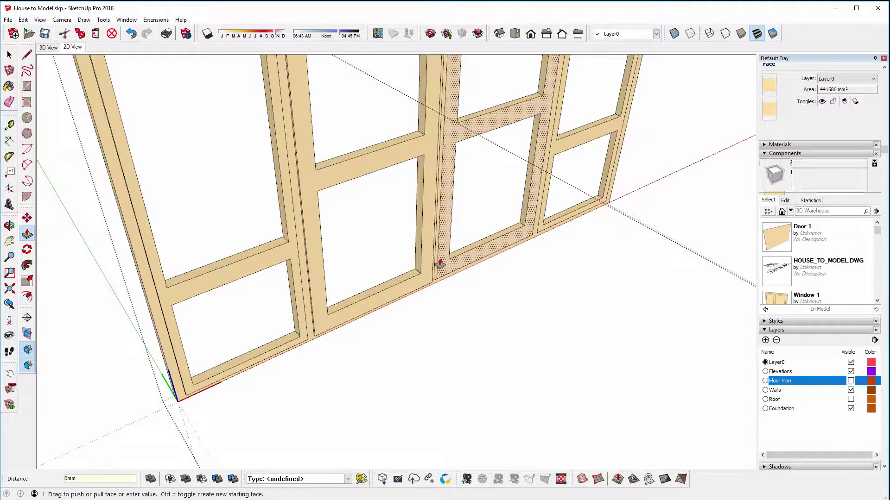
double_click(545, 215)
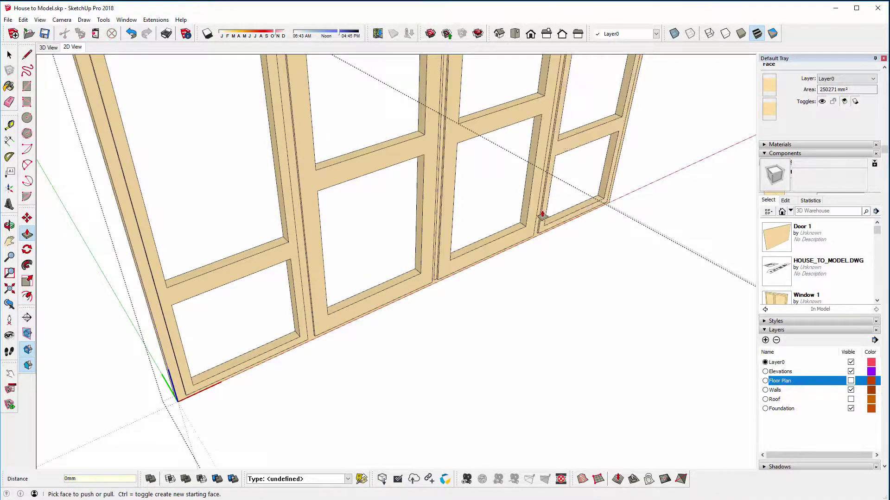
scroll(397, 233, "down", 5)
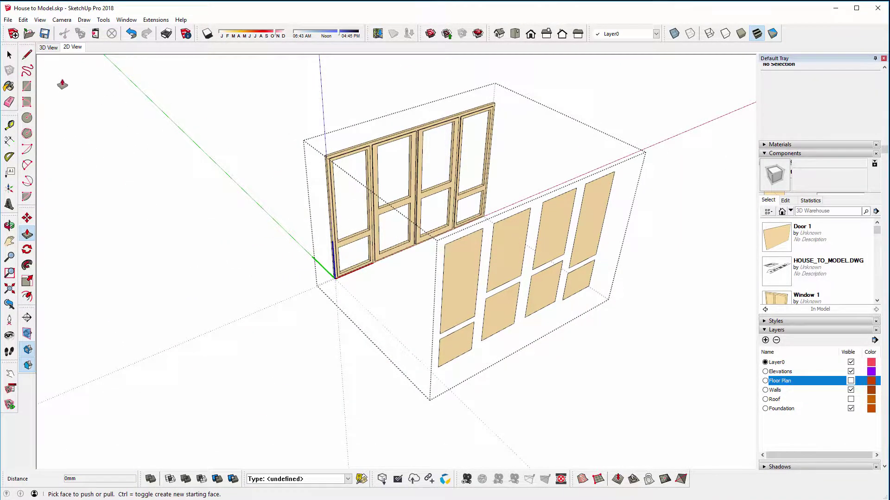
Move the eight copied panel faces back along the green axis into the door's openings and finish editing the component
left_click(9, 54)
left_click(468, 299, "ctrl")
left_click(456, 347, "ctrl")
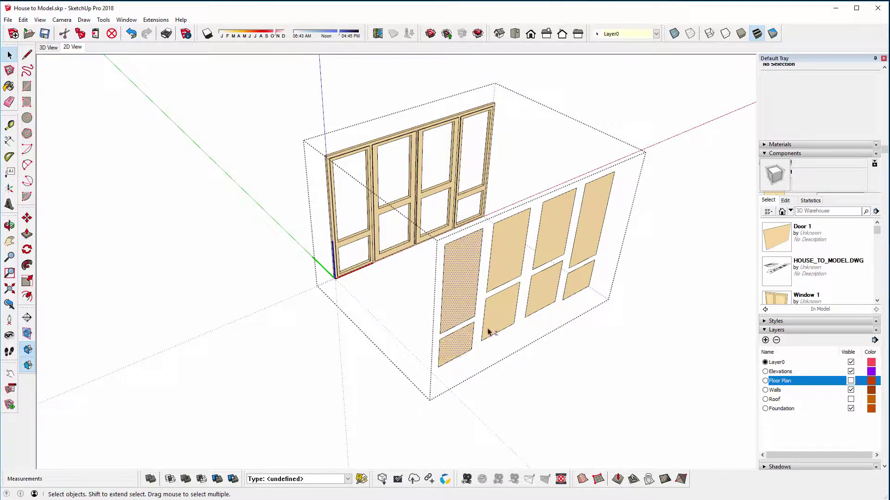
left_click(498, 315, "ctrl")
left_click(510, 250, "ctrl")
left_click(553, 232, "ctrl")
left_click(544, 287, "ctrl")
left_click(577, 283, "ctrl")
left_click(583, 249, "ctrl")
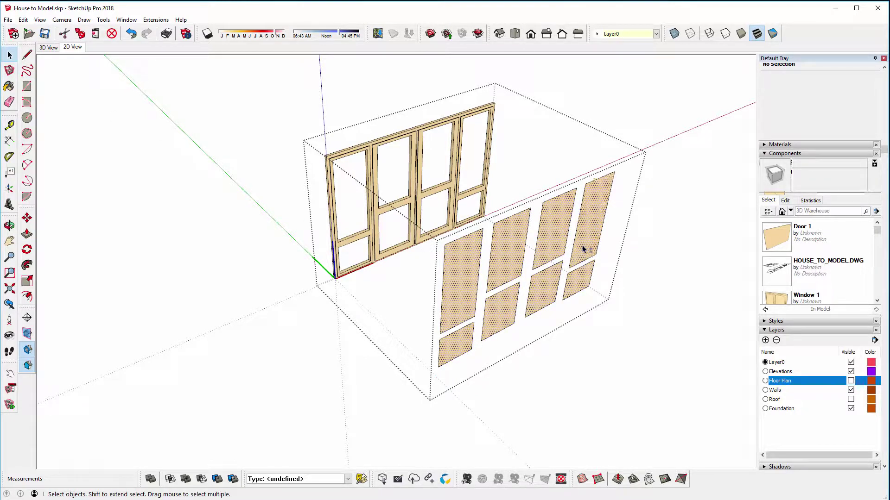
left_click(27, 218)
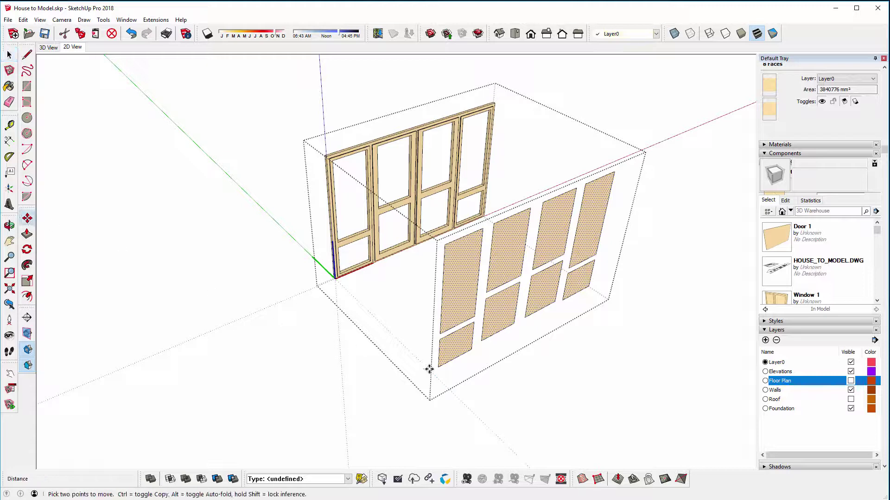
left_click(461, 338)
scroll(354, 248, "up", 8)
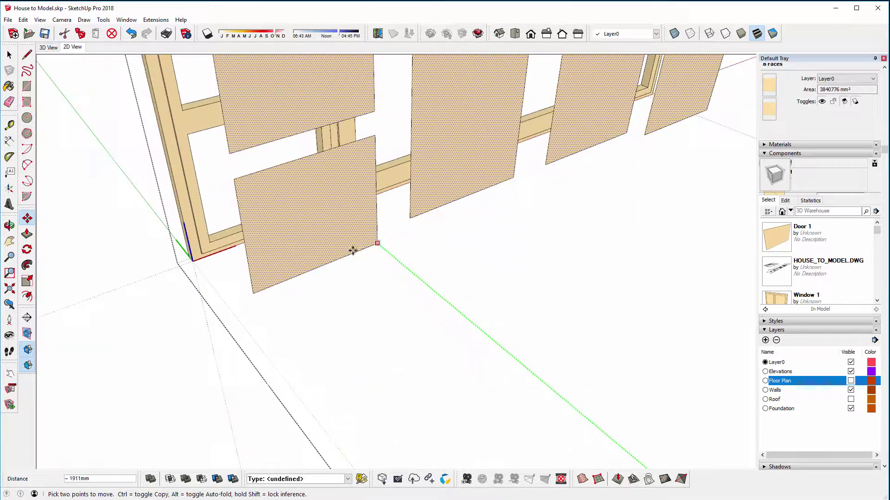
scroll(339, 177, "up", 3)
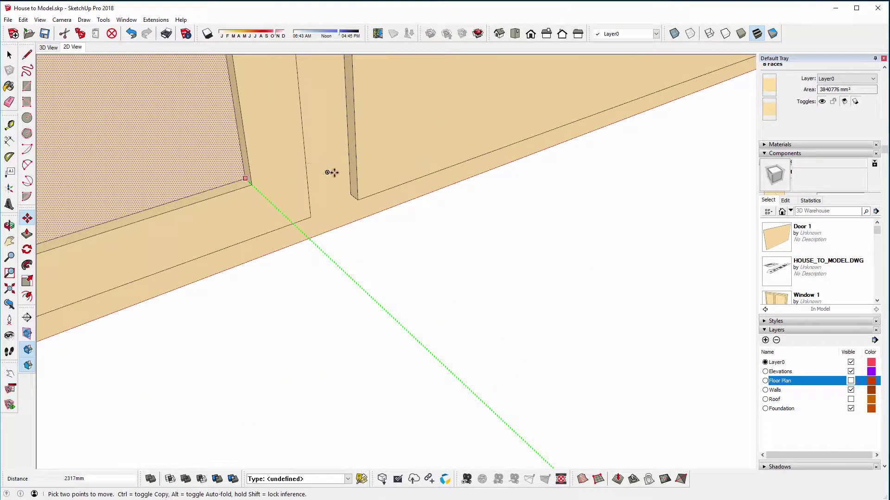
scroll(329, 151, "down", 8)
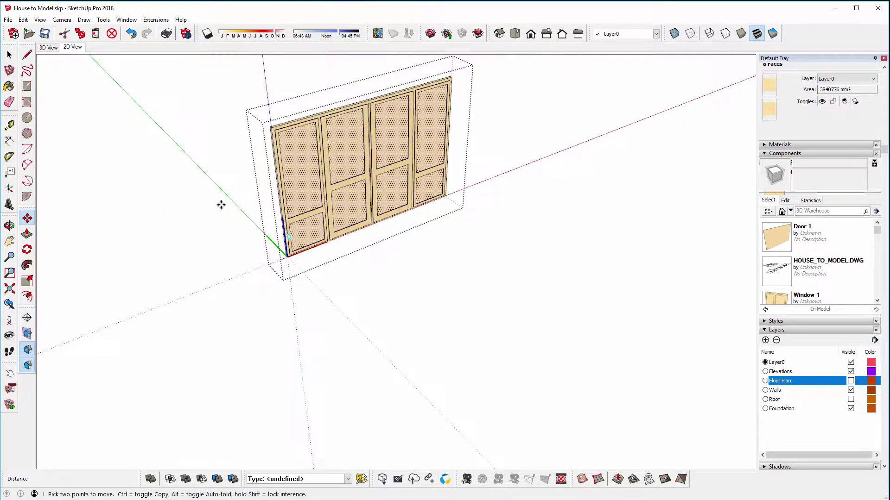
left_click(10, 55)
left_click(135, 179)
Move the Door 1 component from the elevation drawing by its upper corner into the matching opening in the house wall
middle_click_drag(313, 210, 384, 250)
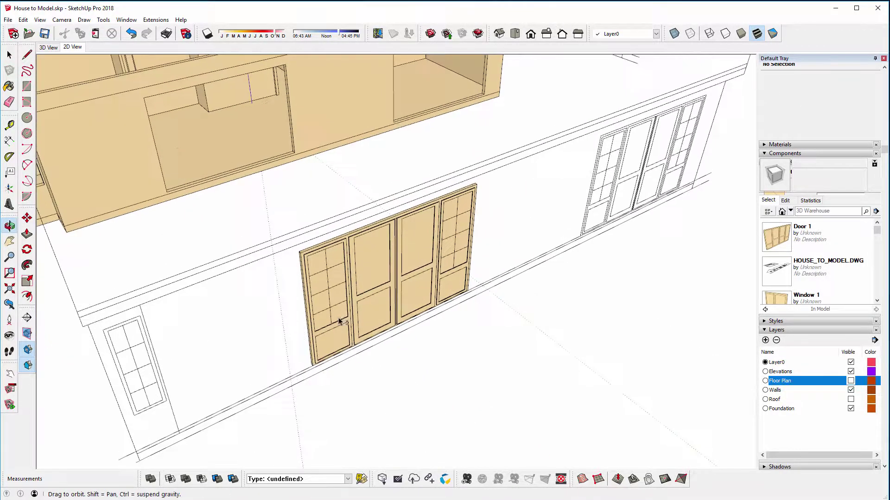
left_click(380, 245)
middle_click_drag(337, 280, 392, 276)
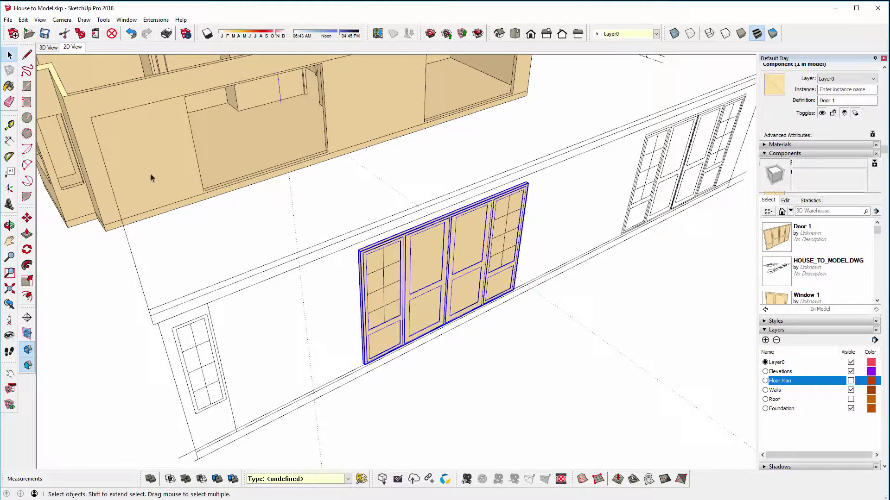
left_click(27, 217)
scroll(361, 253, "up", 5)
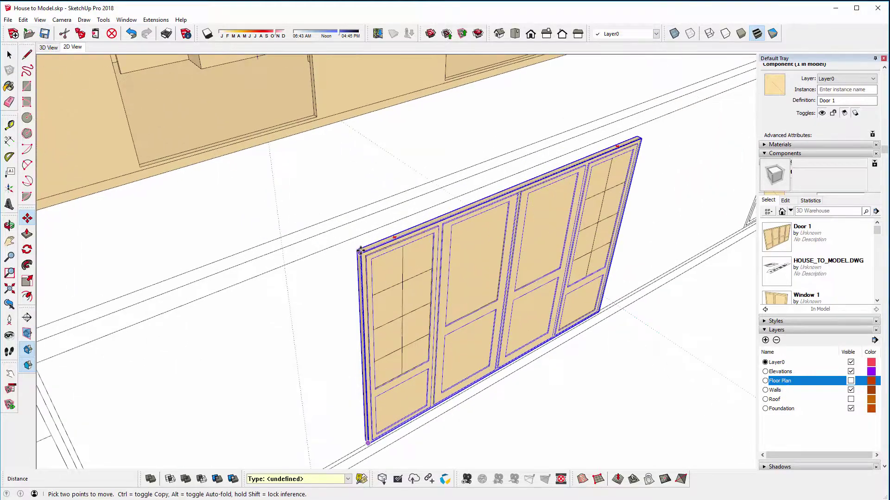
scroll(360, 254, "up", 3)
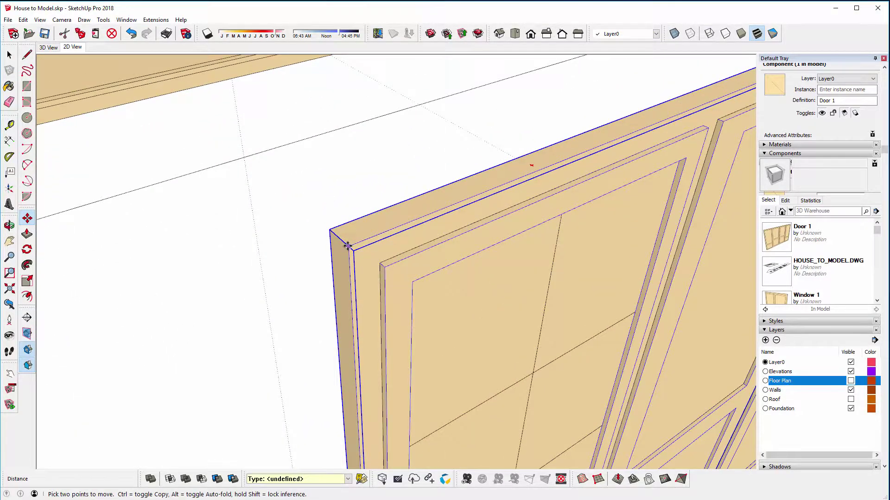
scroll(345, 236, "down", 6)
middle_click_drag(341, 232, 457, 348)
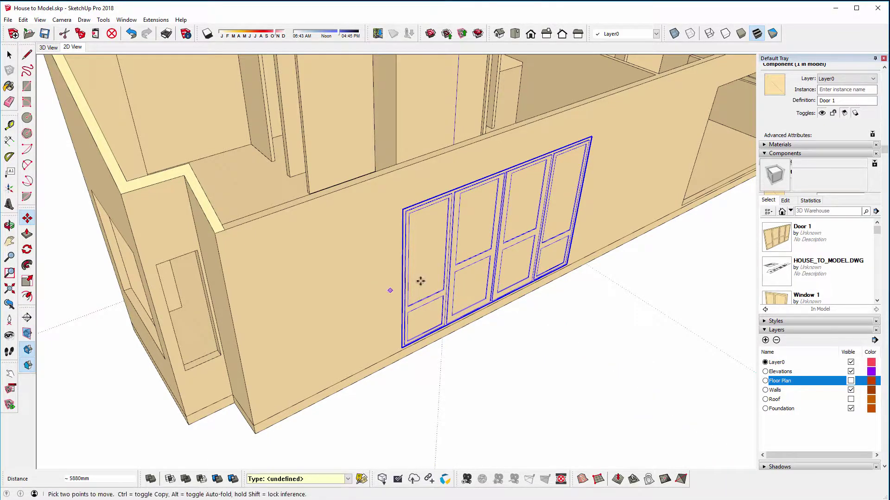
Shift the placed Door 1 component by 10 mm relative to the wall face
scroll(270, 268, "up", 5)
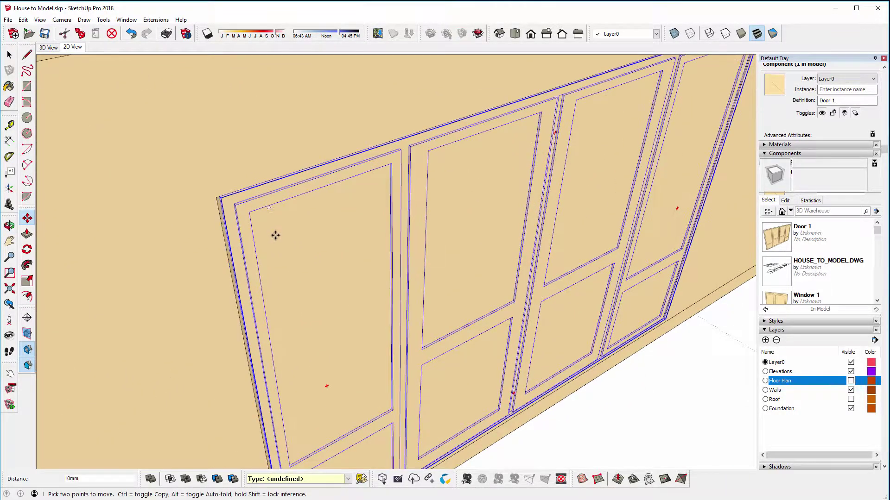
type("10")
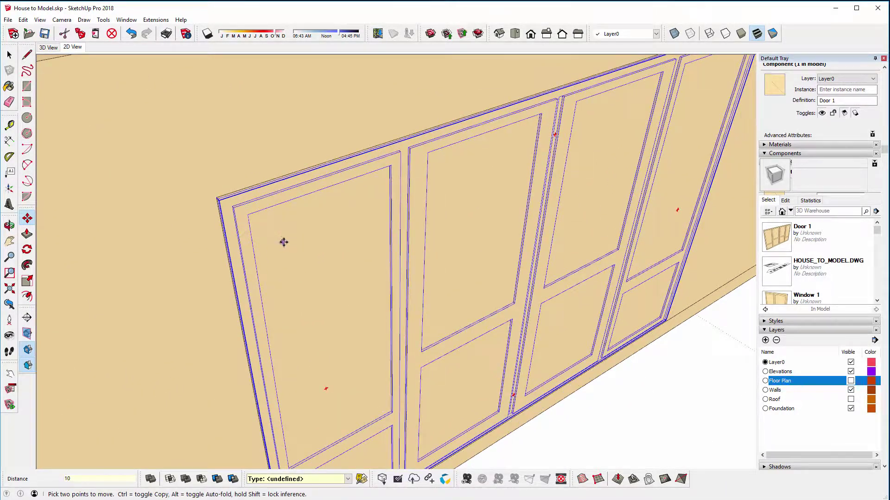
scroll(284, 242, "down", 5)
middle_click_drag(421, 258, 238, 278)
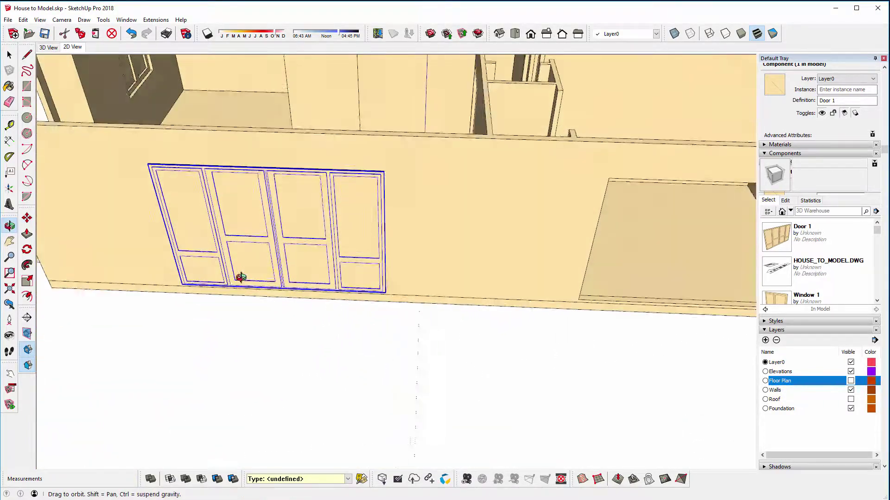
Copy the placed Door 1 component into the second large wall opening, using the elevation's matching door corners as reference, and save the model
mouse_move(284, 250)
middle_mouse_down()
mouse_move(294, 268)
mouse_move(290, 249)
middle_mouse_up()
scroll(291, 249, "up", 5)
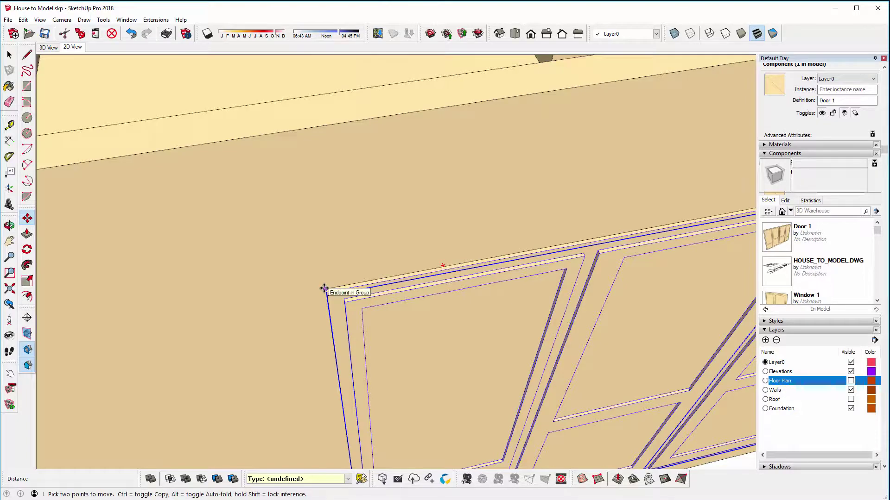
scroll(252, 194, "down", 10)
middle_click_drag(252, 241, 206, 158)
key("ctrl")
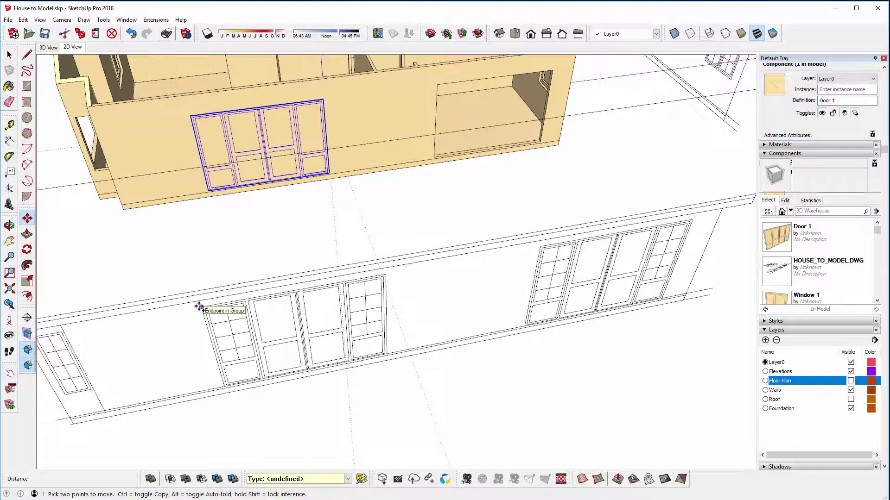
left_click(201, 307)
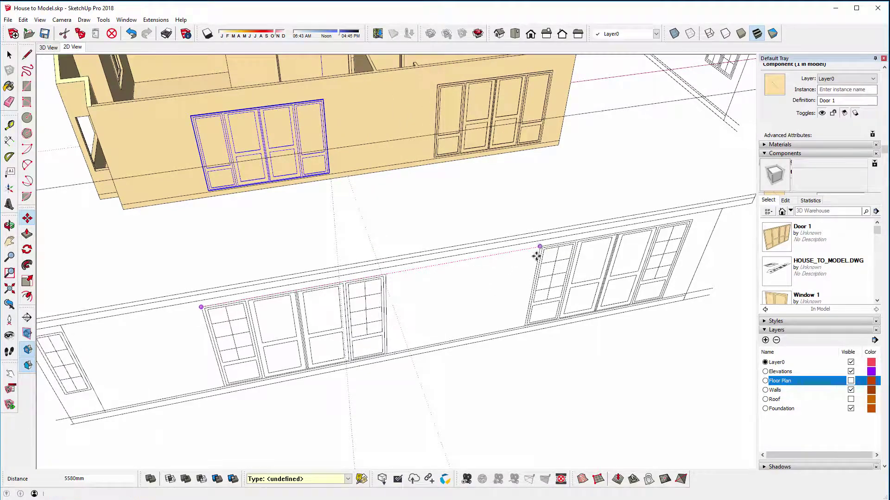
left_click(471, 248)
middle_click_drag(471, 249, 375, 184)
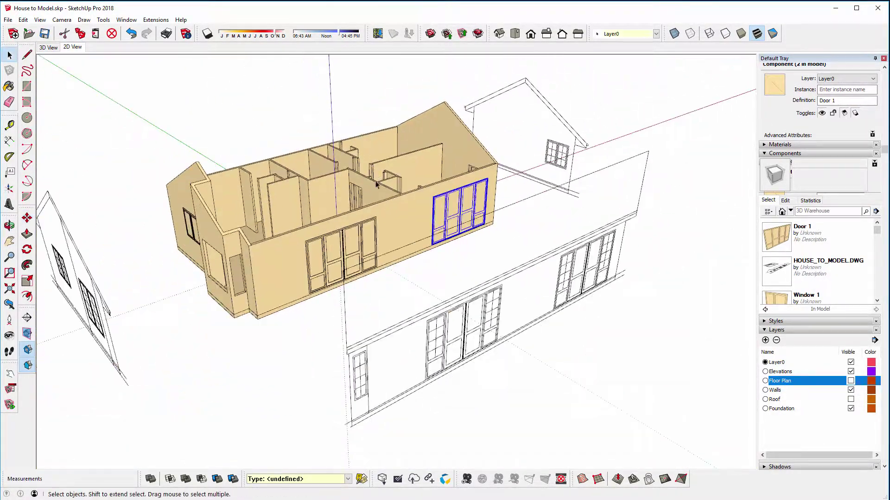
left_click(45, 34)
key("ctrl+z")
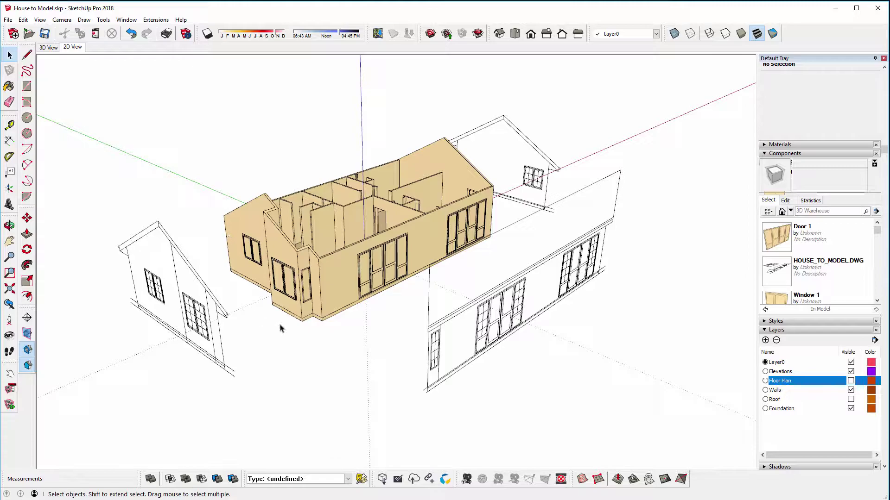
Show the Roof layer and hide the Elevations layer
middle_click_drag(308, 295, 303, 190)
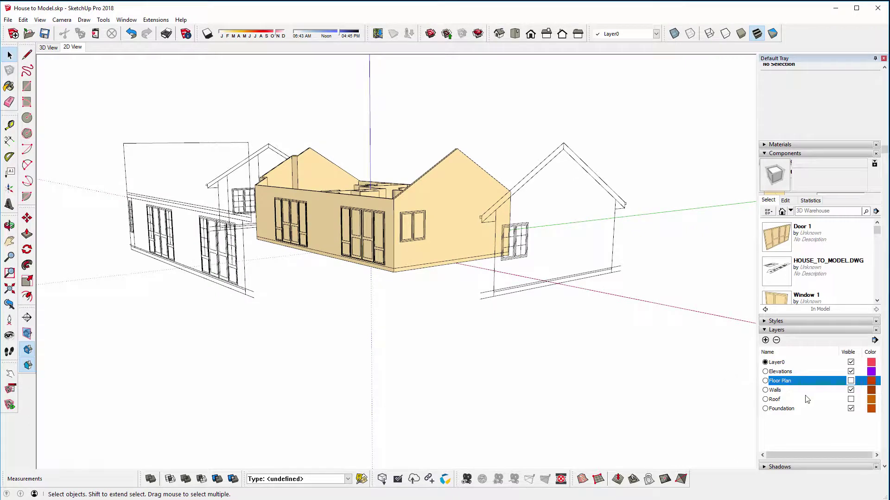
left_click(851, 400)
left_click(851, 372)
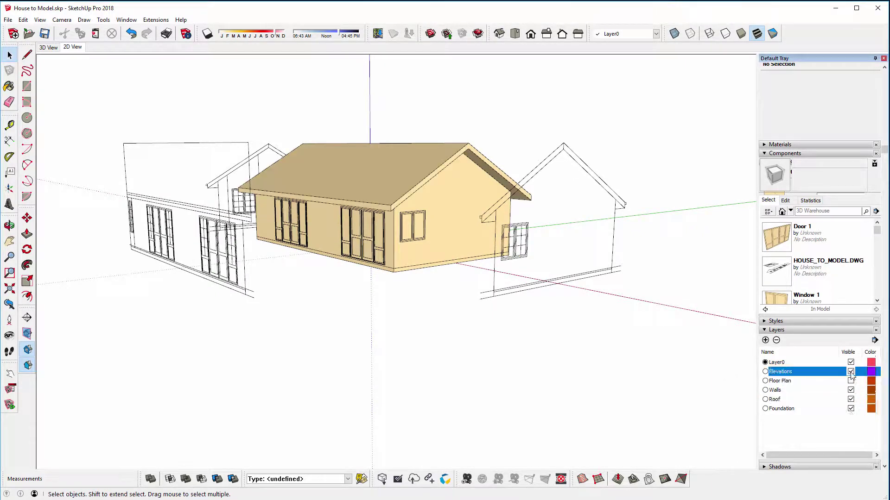
middle_click_drag(243, 271, 429, 278)
left_click(6, 290)
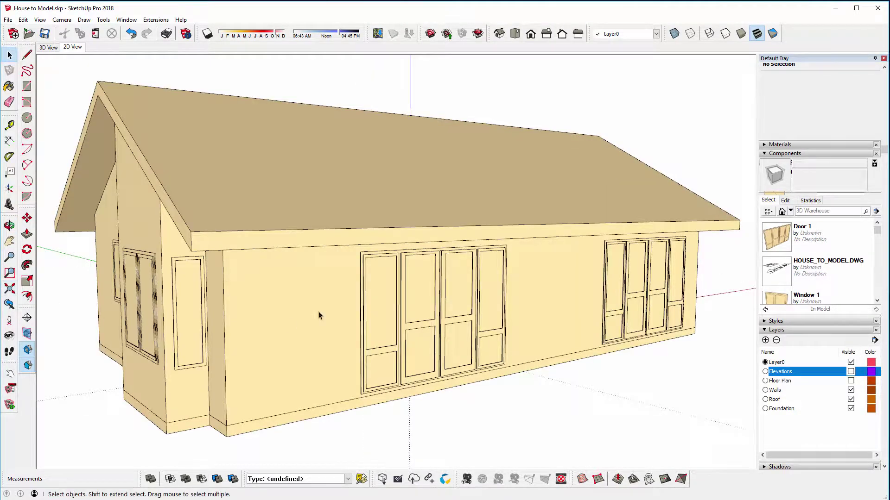
scroll(315, 287, "down", 2)
middle_click_drag(314, 286, 363, 277)
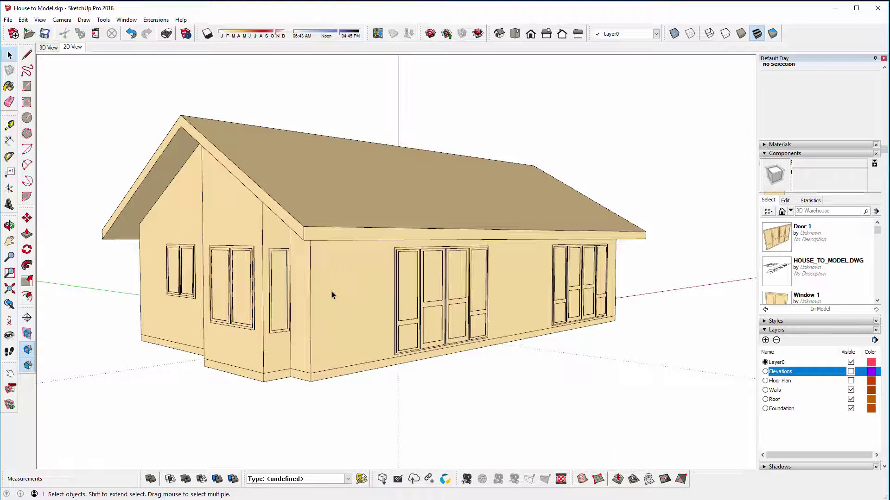
Open the roof for editing and copy the four sloping edges of the bay-window gable end 50 mm inward along the ridge
double_click(277, 198)
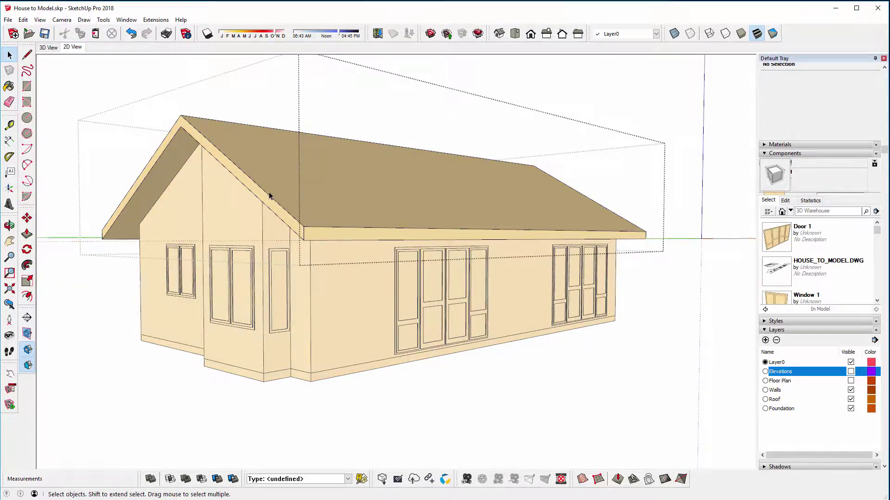
left_click(265, 193)
left_click(180, 127, "shift")
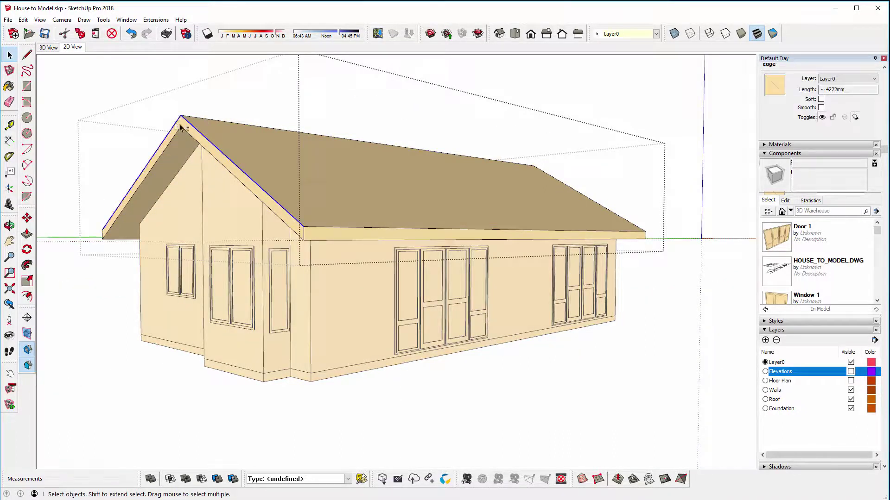
left_click(190, 135, "shift")
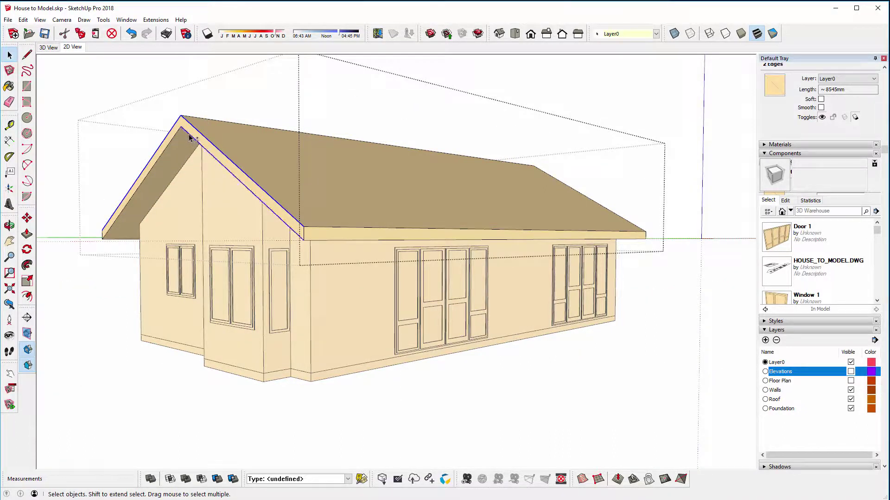
left_click(179, 136, "shift")
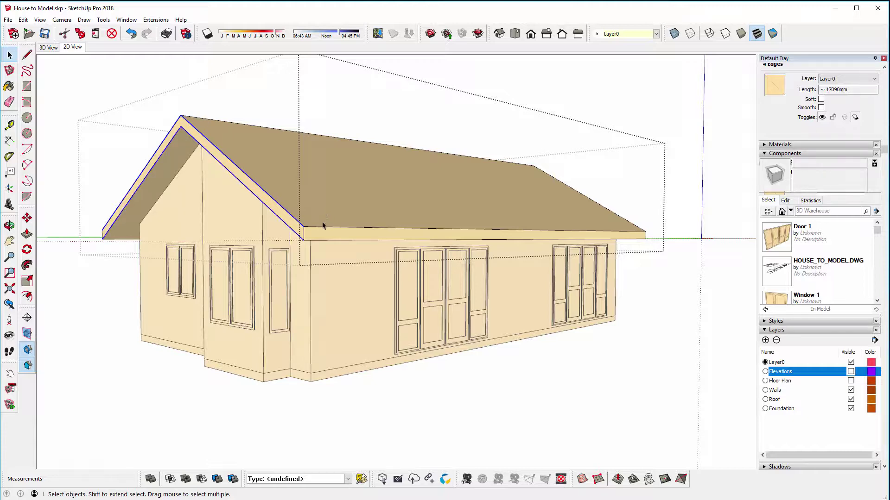
middle_click_drag(323, 225, 297, 256)
key("m")
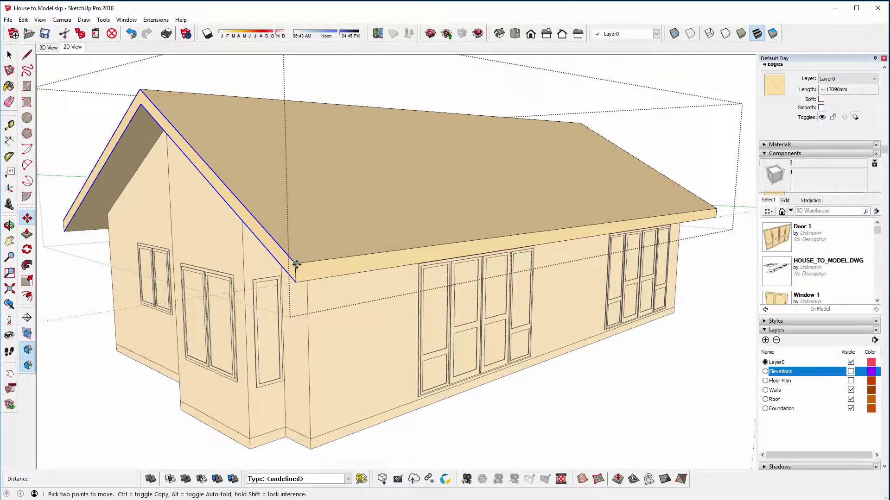
left_click(295, 263)
key("ctrl")
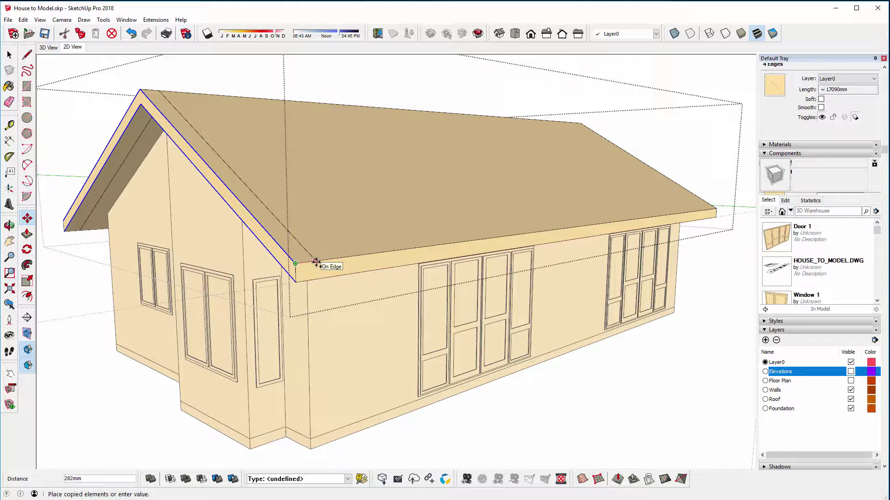
key("Return")
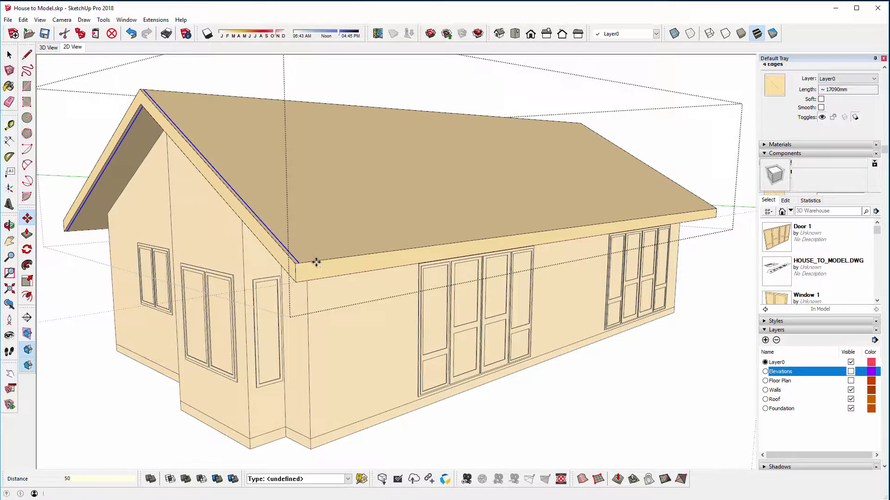
key("space")
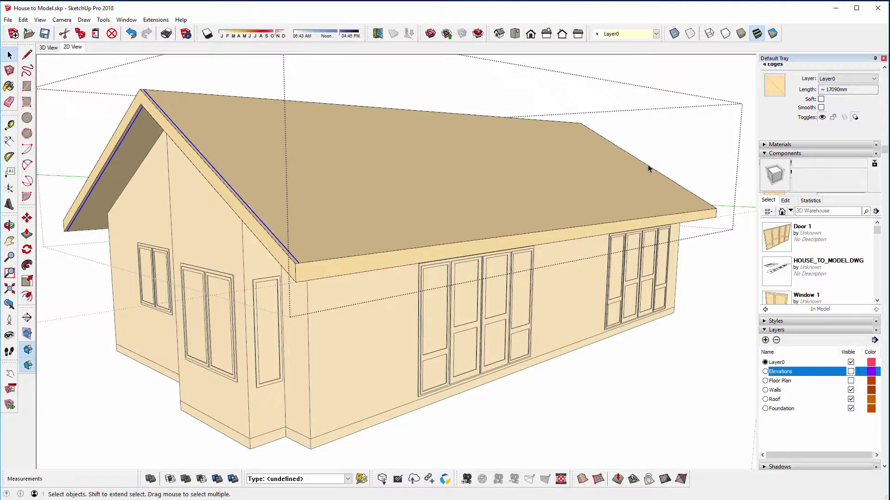
Copy the four sloping edges of the opposite gable end 50 mm inward along the roof ridge
middle_click_drag(649, 168, 519, 109)
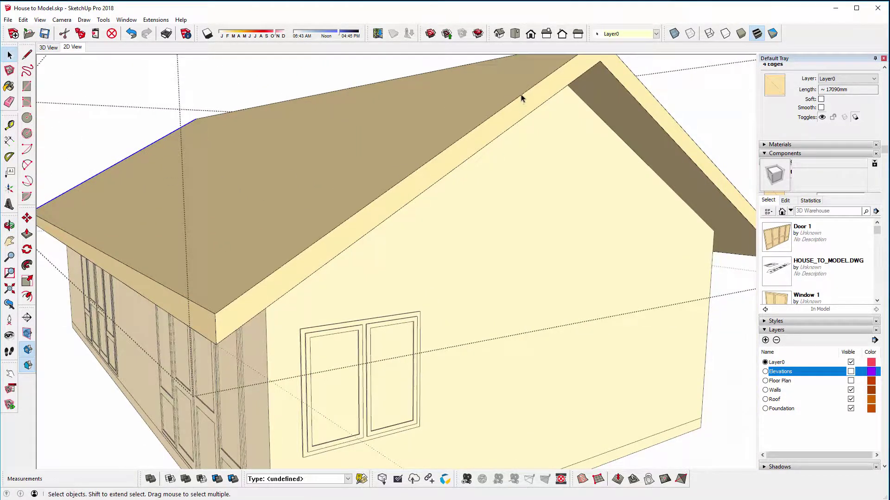
left_click(522, 96)
left_click(526, 118, "shift")
left_click(623, 87, "shift")
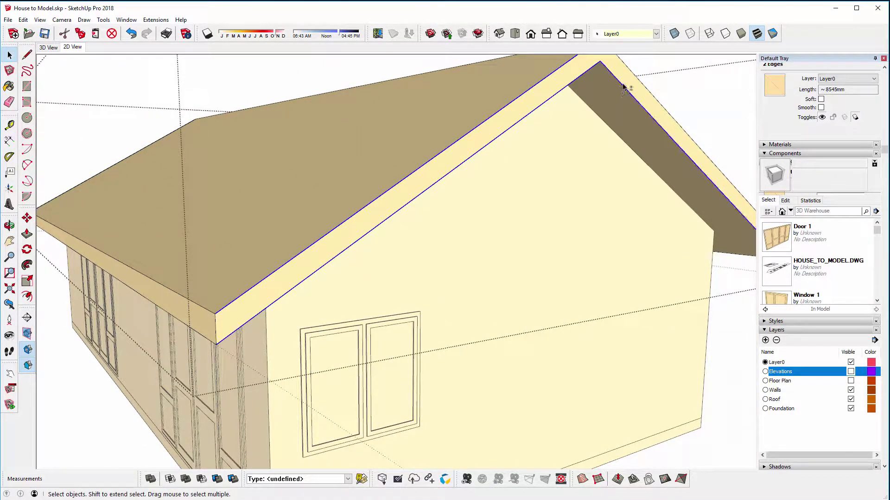
left_click(631, 73, "shift")
middle_click_drag(590, 86, 620, 86)
key("m")
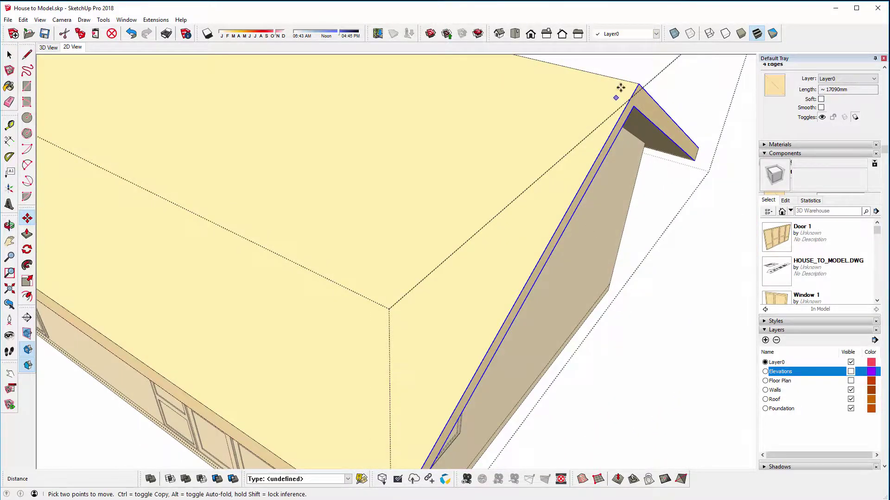
left_click(639, 86)
key("ctrl")
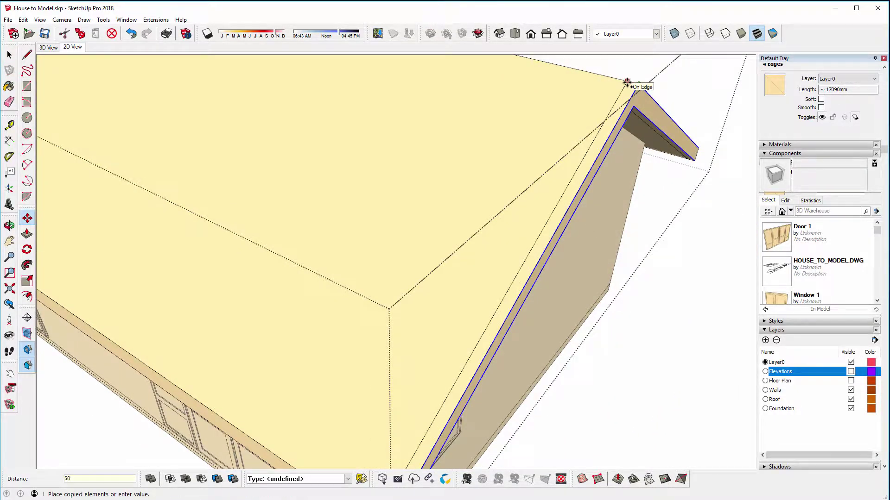
type("50")
key("Return")
key("space")
Copy the roof's ridge edge 200 mm down the front slope
middle_click_drag(507, 189, 473, 132)
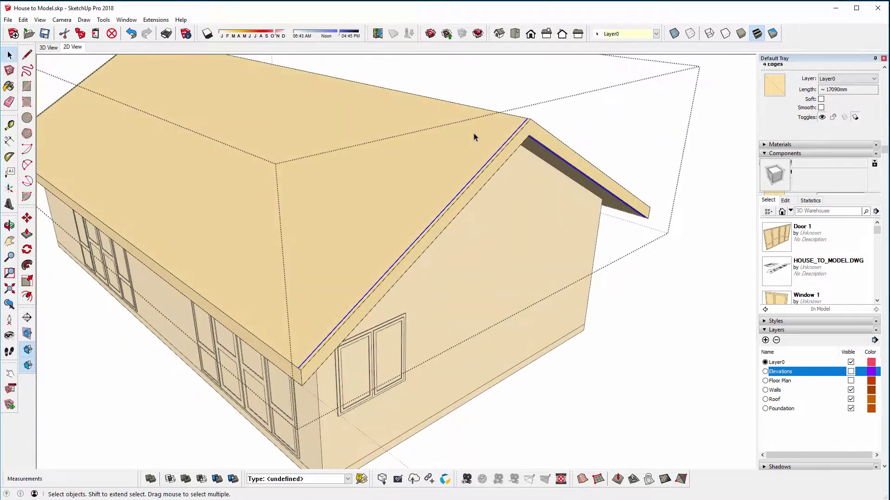
left_click(508, 116)
scroll(513, 119, "up", 3)
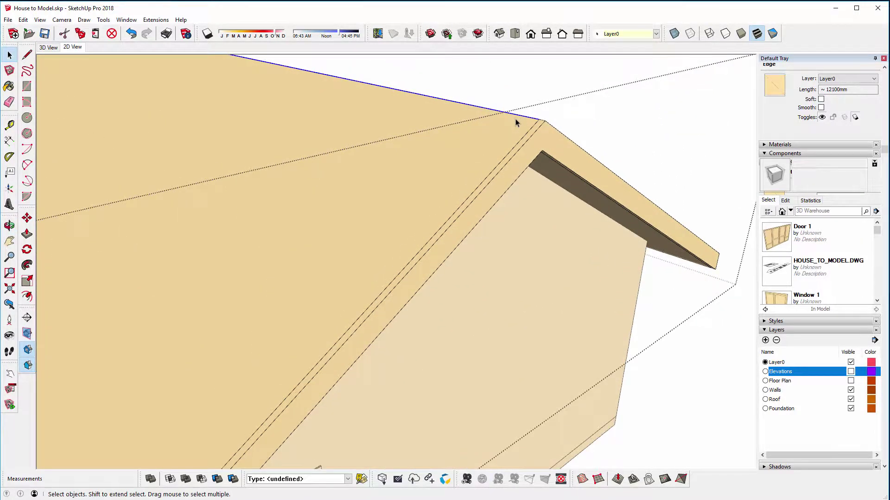
key("m")
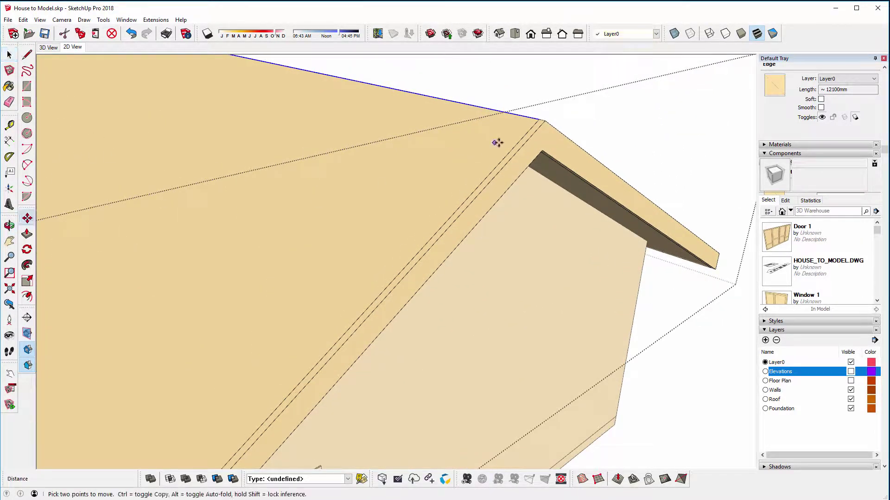
left_click(538, 122)
key("ctrl")
type("2")
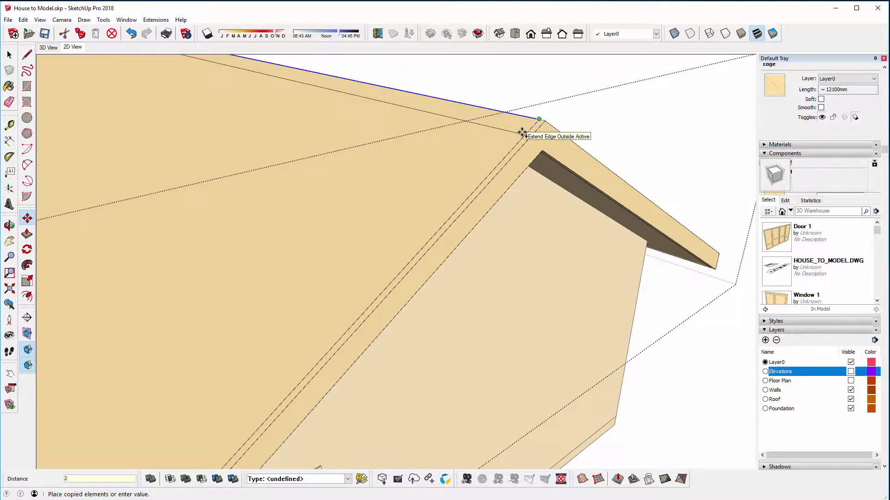
type("00")
key("Return")
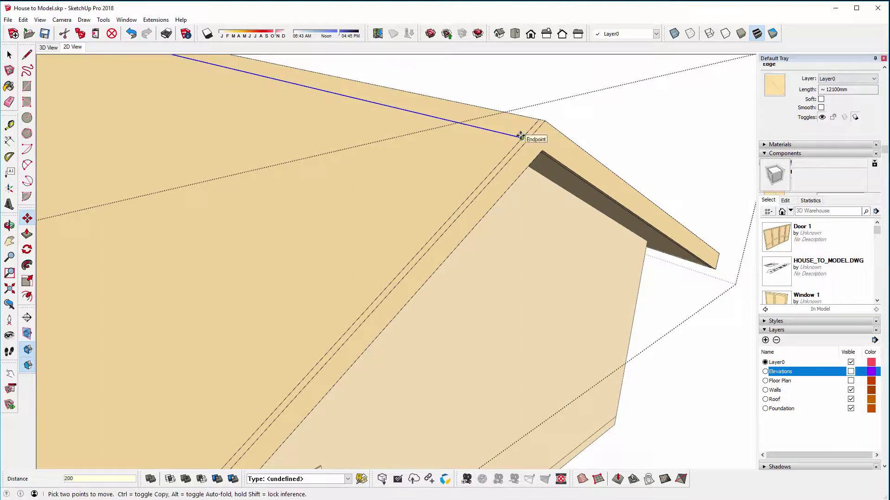
Copy the offset ridge line across to the matching position on the opposite roof slope
left_click(521, 136)
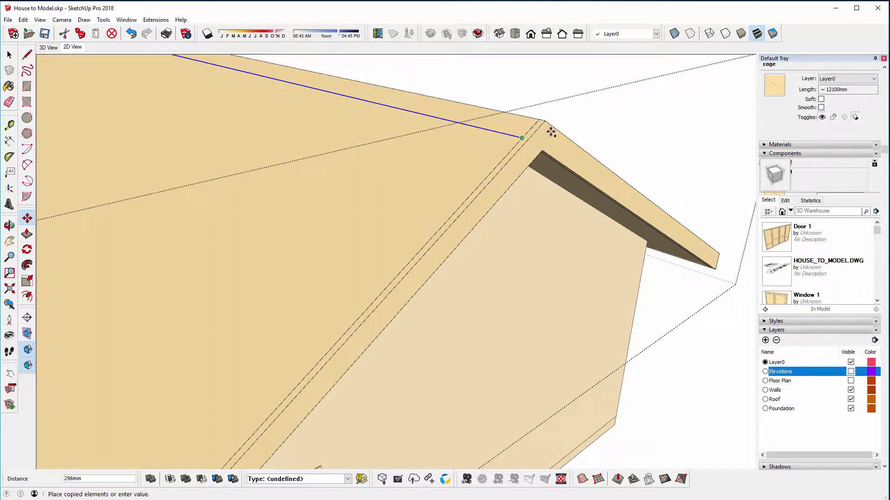
middle_click_drag(548, 143, 412, 181)
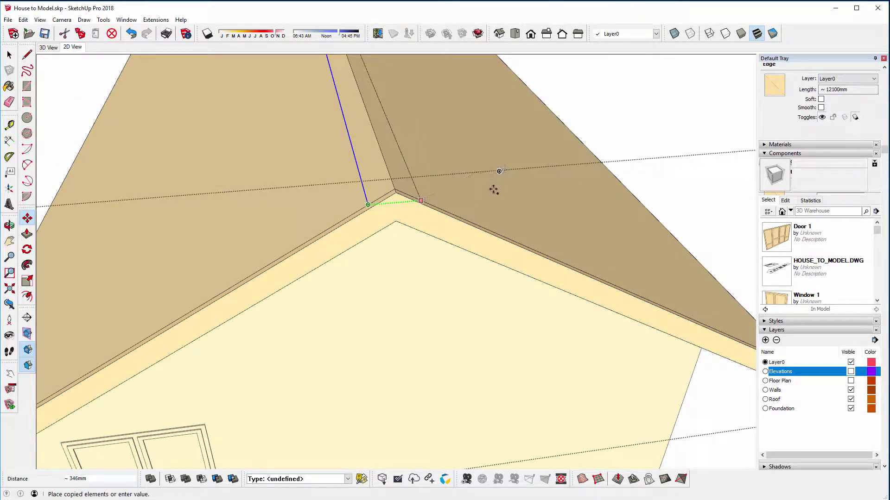
left_click(414, 191)
key("space")
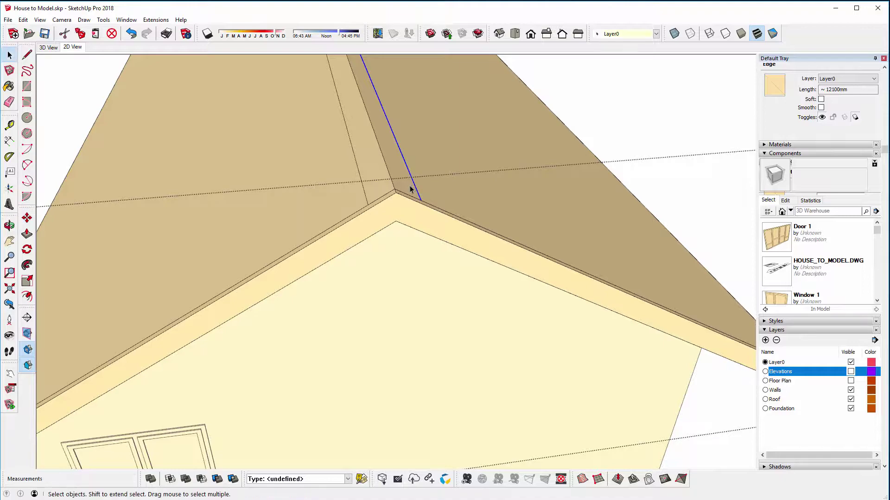
left_click(389, 185)
Copy the two upper sloping edges of the bay-window gable's fascia 80 mm straight down onto the fascia face
scroll(400, 179, "down", 5)
middle_click_drag(400, 178, 474, 193)
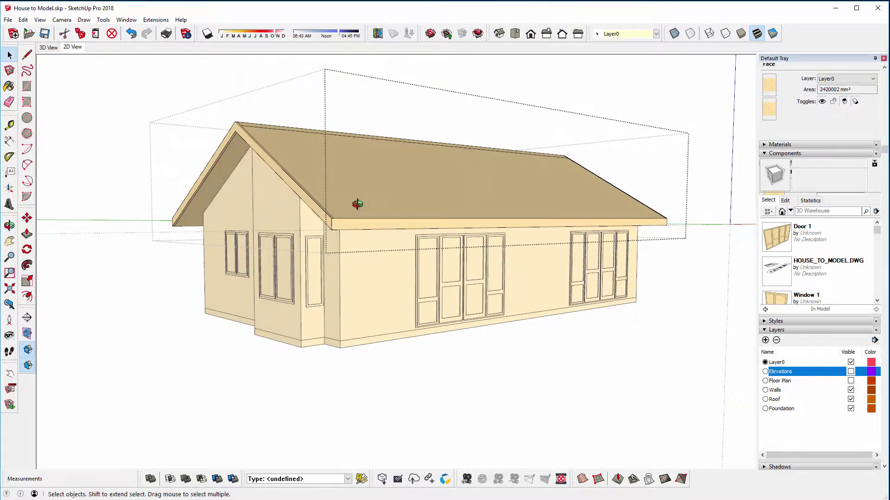
middle_click_drag(357, 205, 324, 139)
scroll(240, 105, "up", 6)
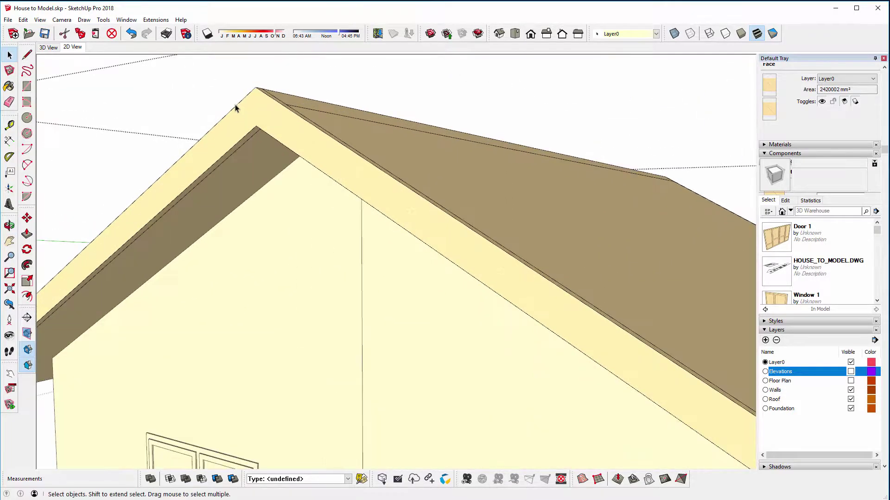
left_click(268, 95)
left_click(270, 97, "shift")
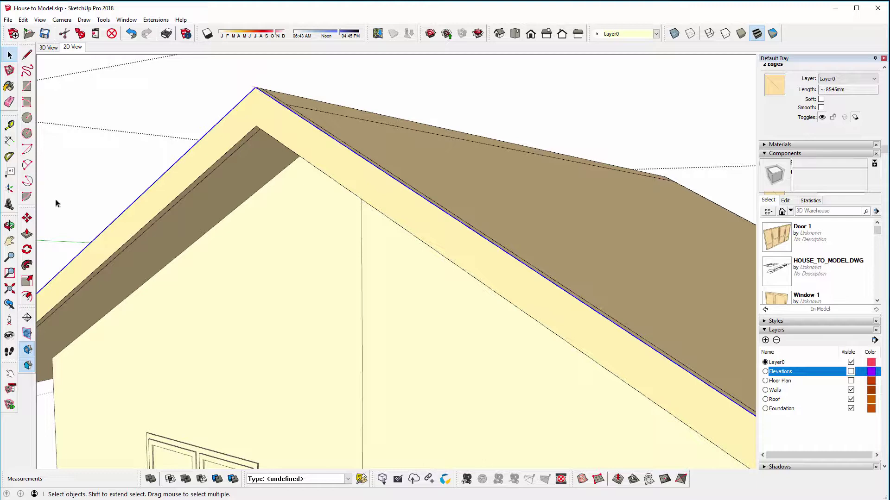
left_click(27, 217)
left_click(255, 87)
key("ctrl")
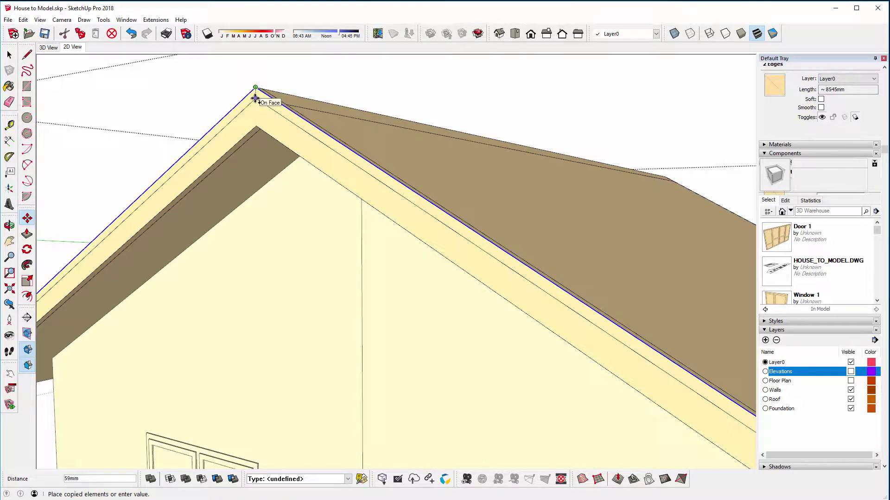
type("80")
key("Return")
Push/Pull the upper strip of the gable fascia outward by 10 mm
scroll(256, 98, "up", 2)
key("p")
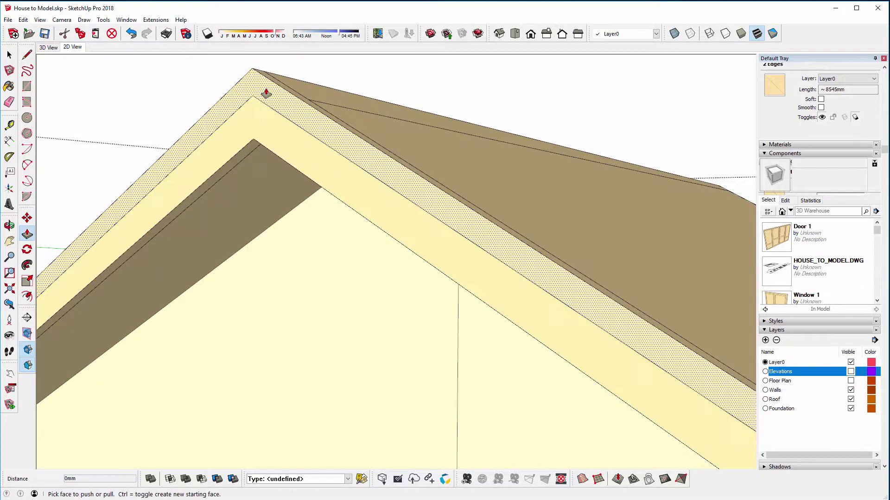
left_click(263, 92)
type("1")
key("Return")
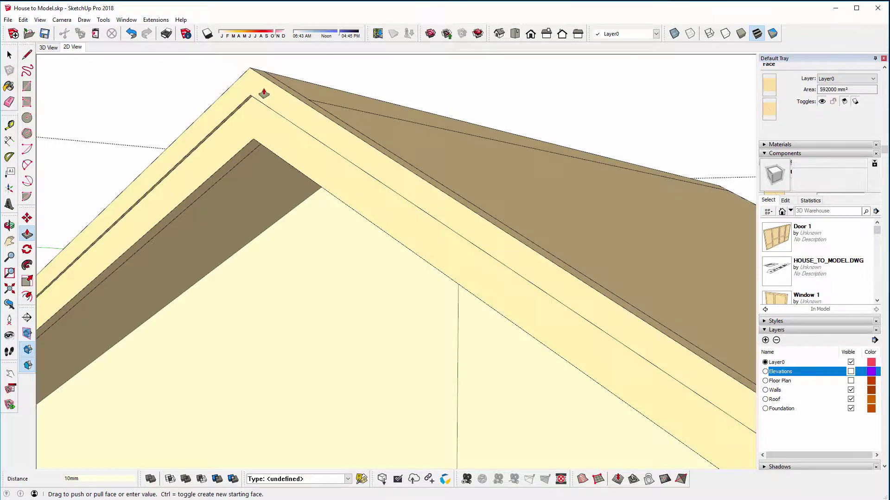
Copy the two upper sloping edges of the opposite gable's fascia 80 mm straight down onto its face
key("space")
scroll(436, 233, "down", 8)
middle_click_drag(435, 233, 407, 219)
scroll(411, 157, "up", 5)
left_click(415, 158)
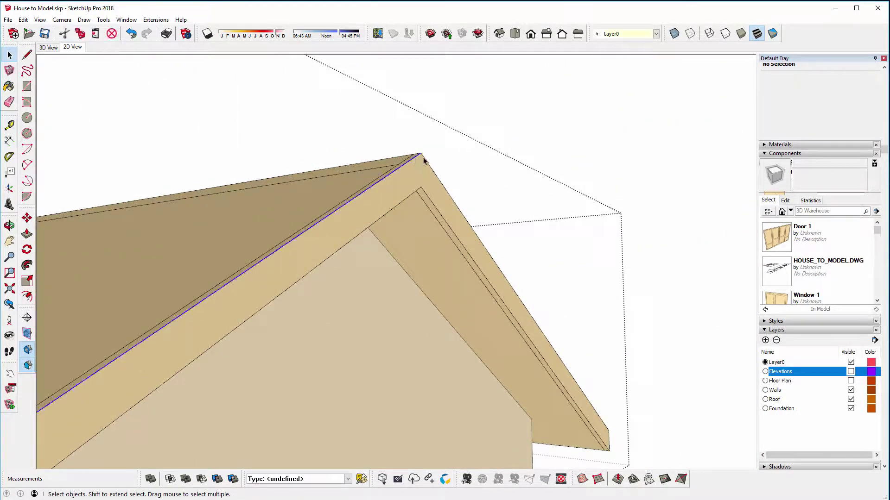
left_click(423, 157, "shift")
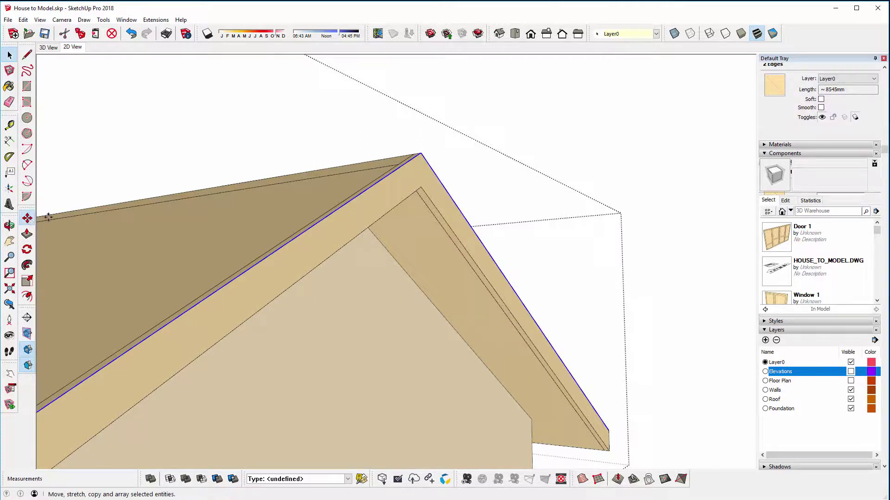
left_click(26, 218)
left_click(422, 154)
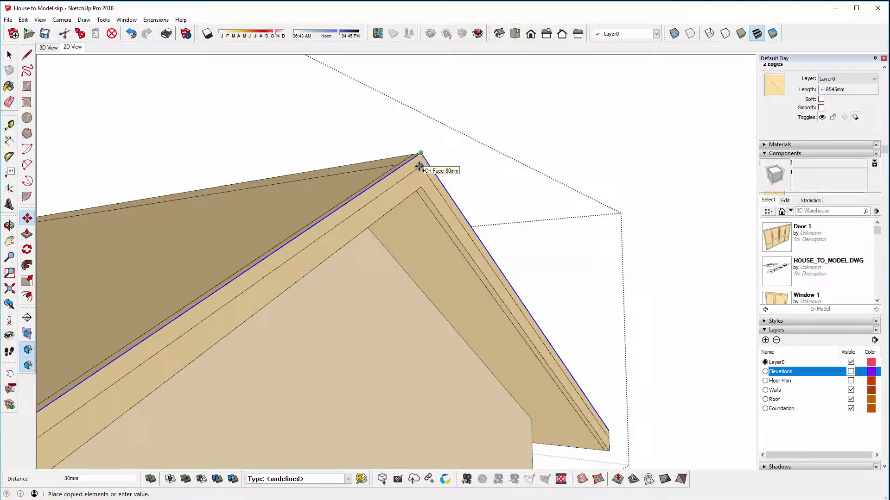
left_click(390, 171)
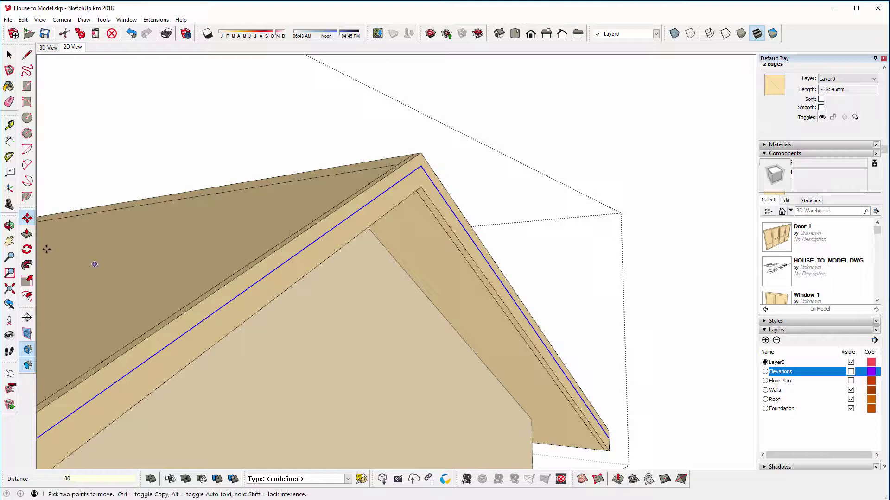
Push/Pull the upper strip of this gable's fascia outward and close the roof group
left_click(26, 234)
left_click(310, 241)
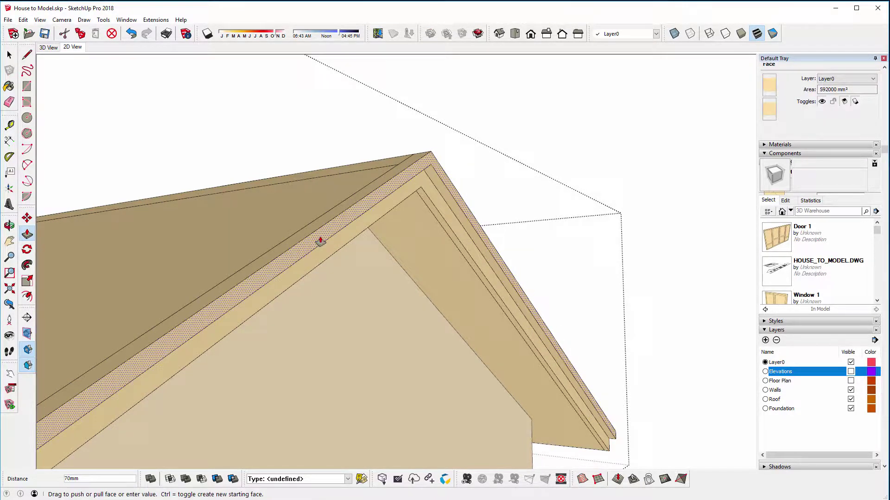
left_click(321, 241)
scroll(411, 179, "down", 5)
middle_click_drag(411, 179, 423, 215)
key("space")
scroll(360, 240, "down", 2)
middle_click_drag(360, 240, 417, 215)
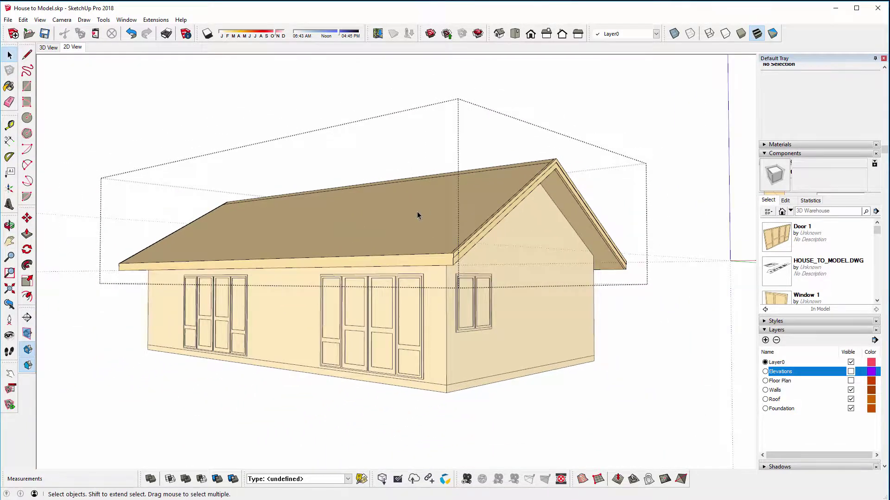
middle_click_drag(406, 244, 333, 334)
scroll(333, 335, "up", 3)
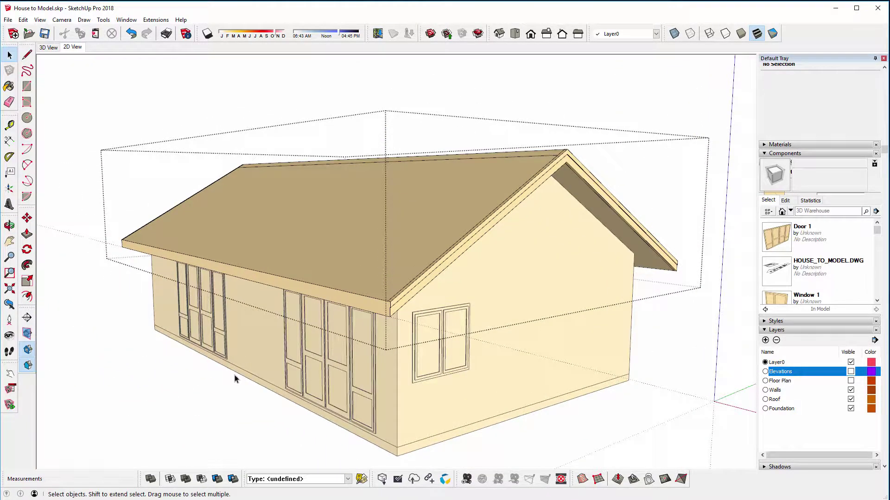
left_click(234, 379)
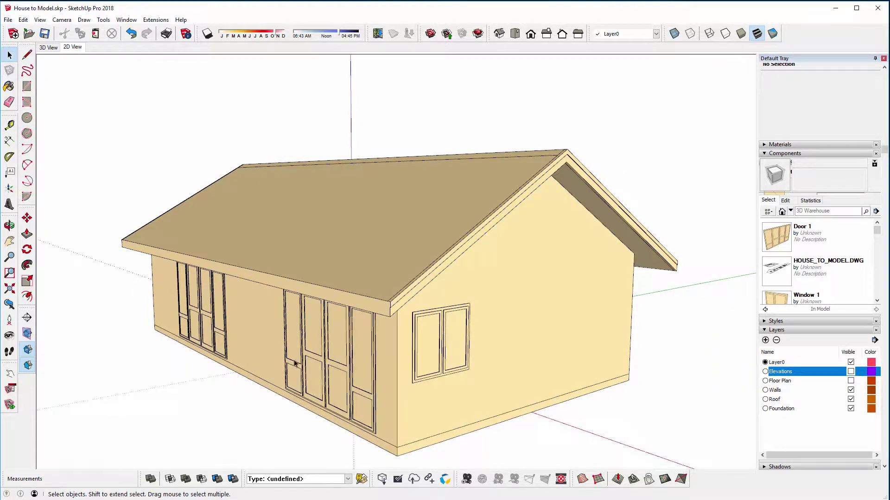
Draw an 80 mm square gutter profile at the roof's front eave corner, standing out from the fascia at its upper edge
middle_click_drag(412, 266, 340, 234)
scroll(315, 223, "up", 3)
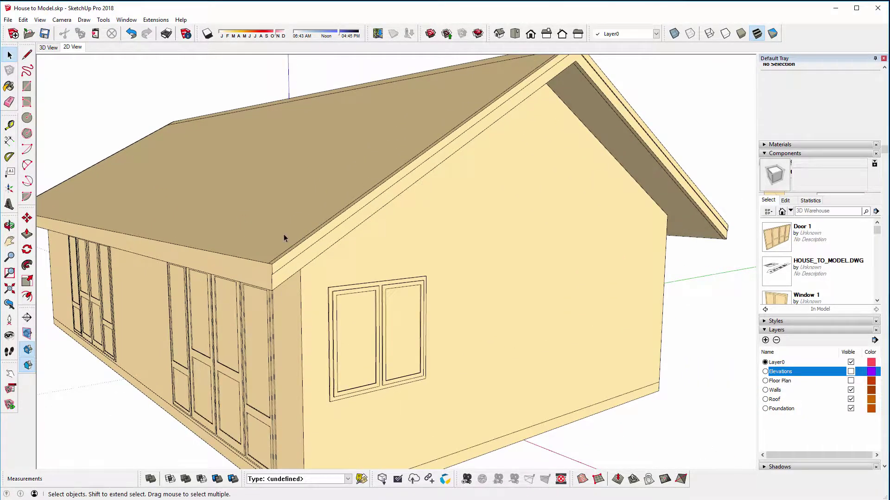
scroll(250, 264, "up", 3)
middle_click_drag(251, 266, 302, 264)
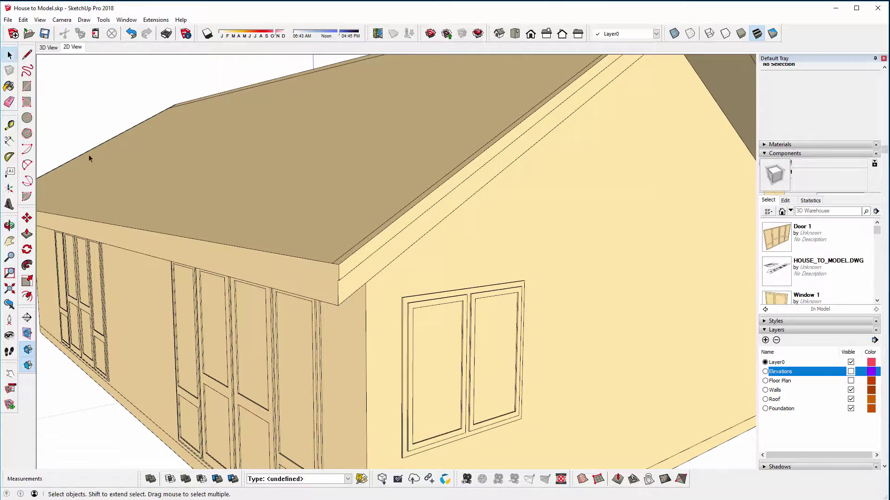
left_click(27, 55)
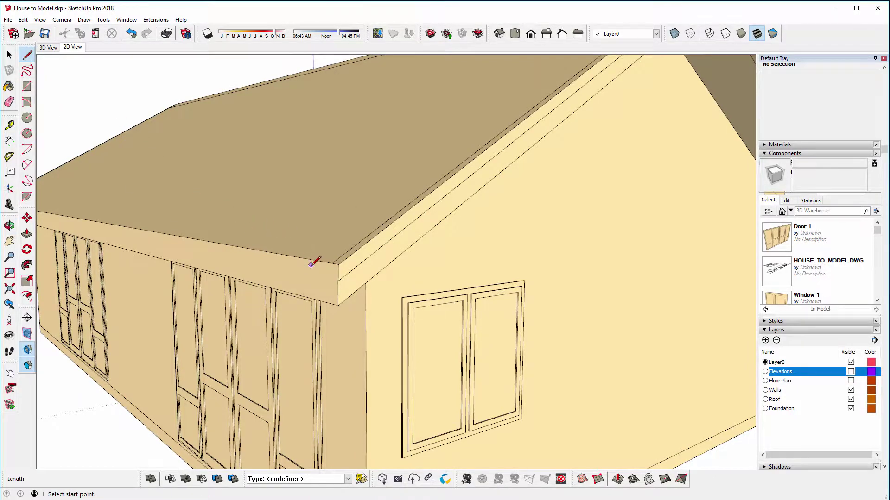
scroll(312, 264, "up", 3)
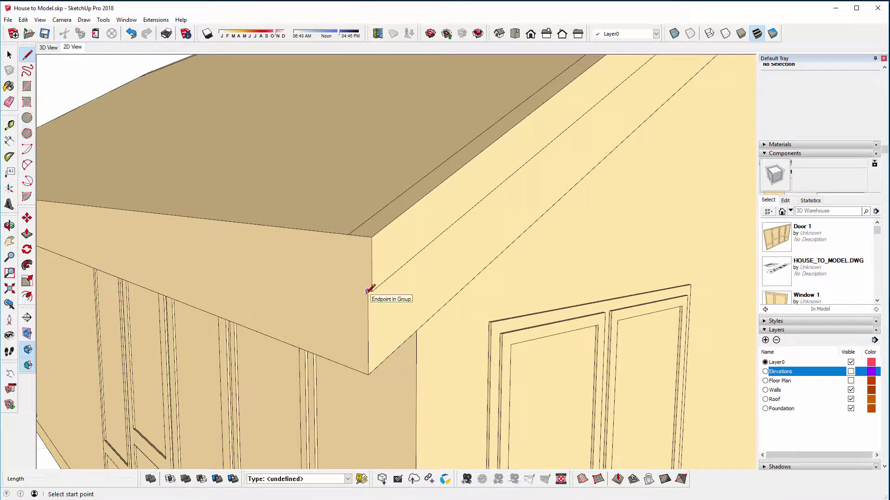
left_click(367, 290)
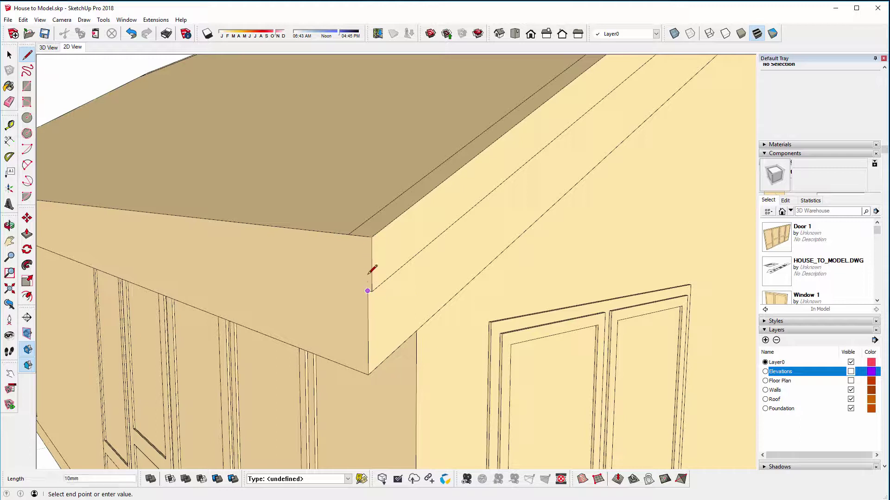
left_click(368, 236)
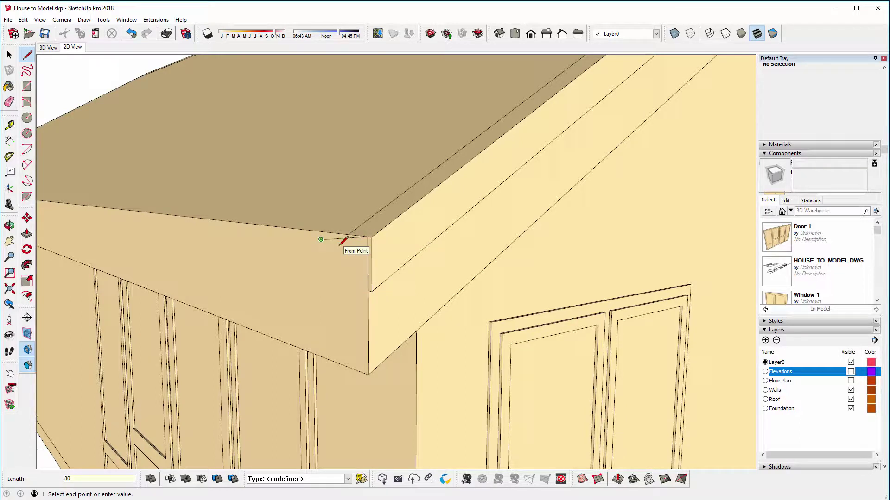
left_click(321, 240)
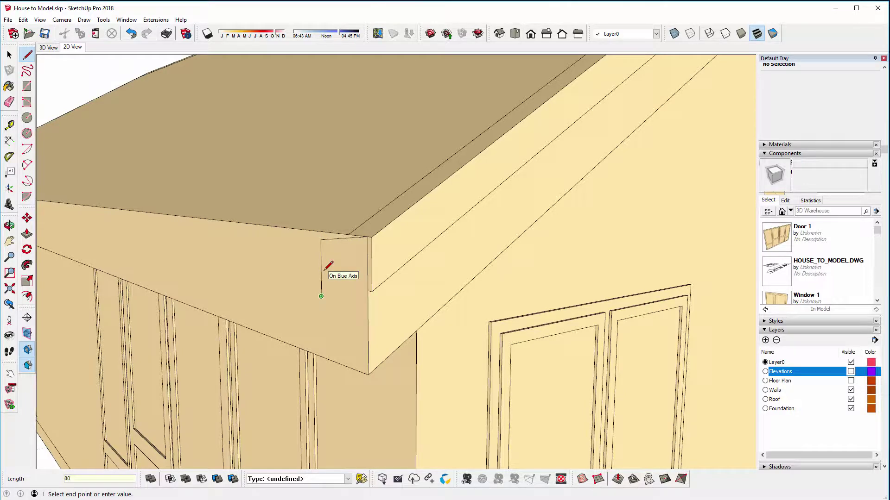
left_click(368, 290)
middle_click_drag(368, 290, 344, 277)
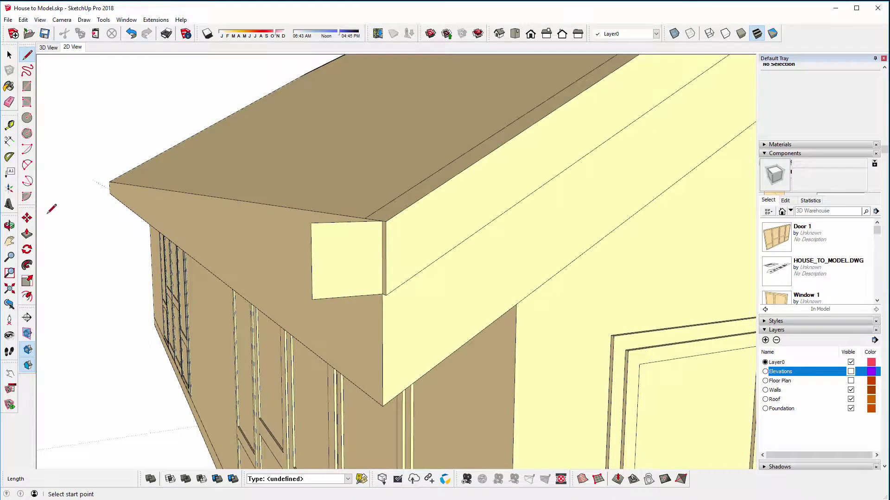
Round the lower outer corner of the square gutter profile with an arc starting at the midpoint of its outer edge
left_click(26, 168)
left_click(311, 262)
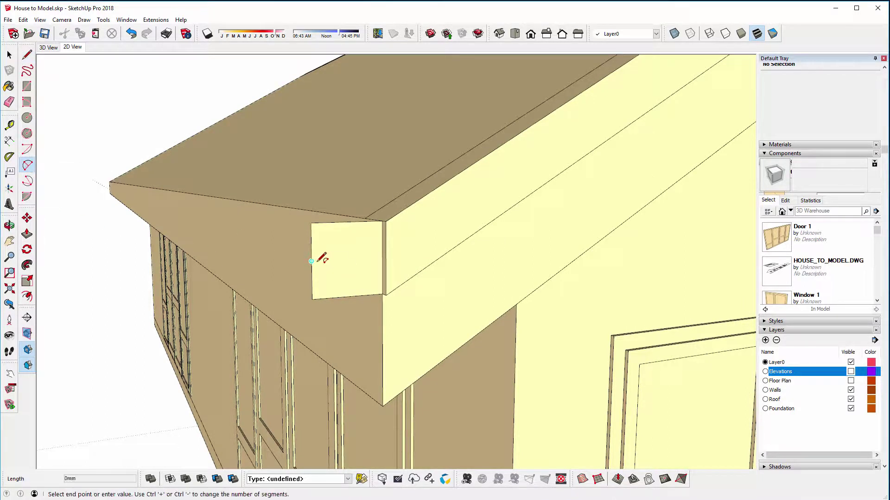
left_click(348, 296)
left_click(353, 293)
mouse_move(358, 292)
middle_mouse_down()
mouse_move(357, 278)
mouse_move(388, 282)
middle_mouse_up()
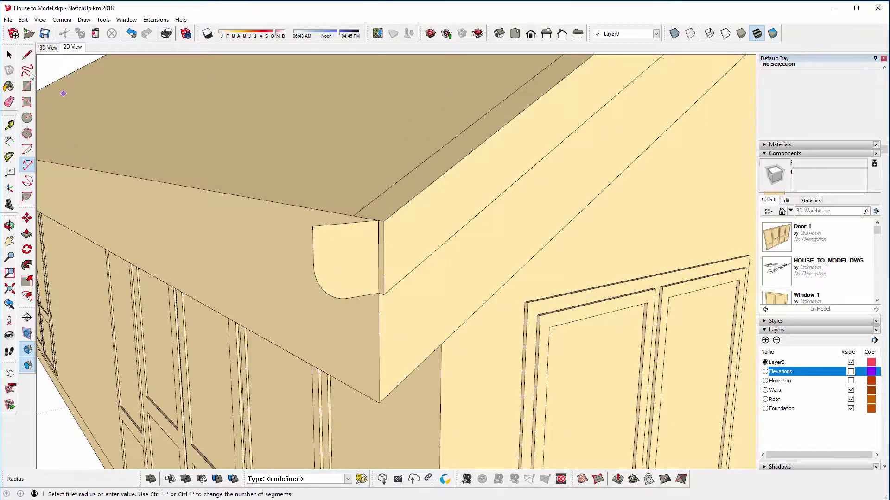
Select the rounded gutter profile with its edges and make it a group
left_click(9, 55)
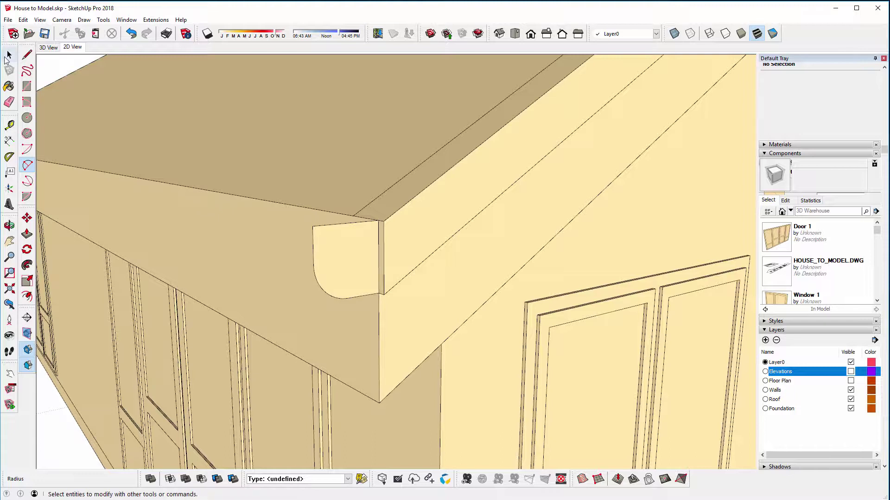
double_click(336, 275)
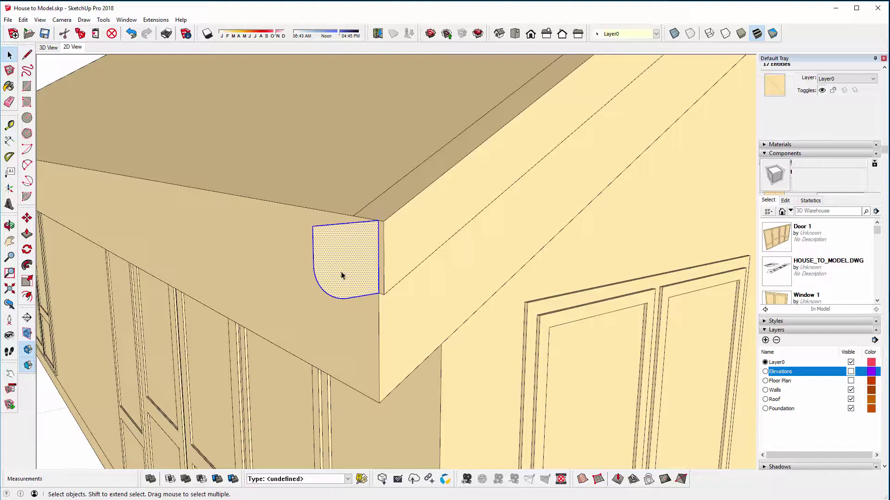
right_click(341, 275)
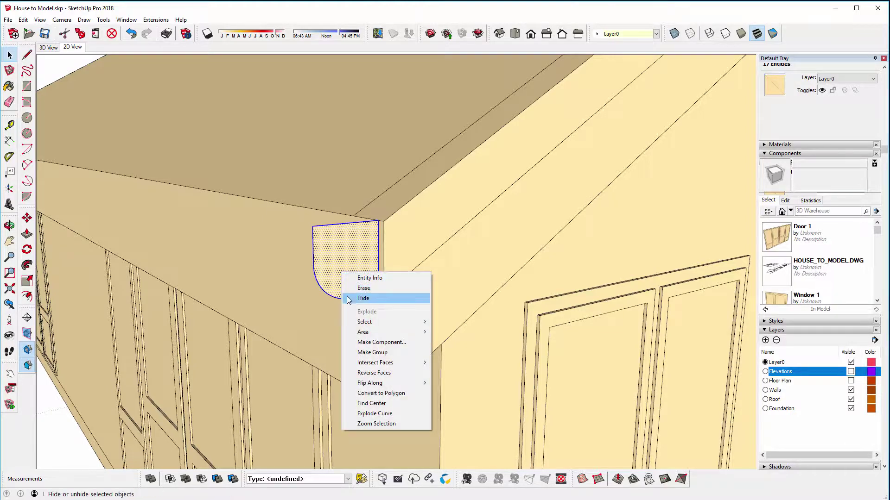
left_click(362, 352)
scroll(408, 321, "down", 2)
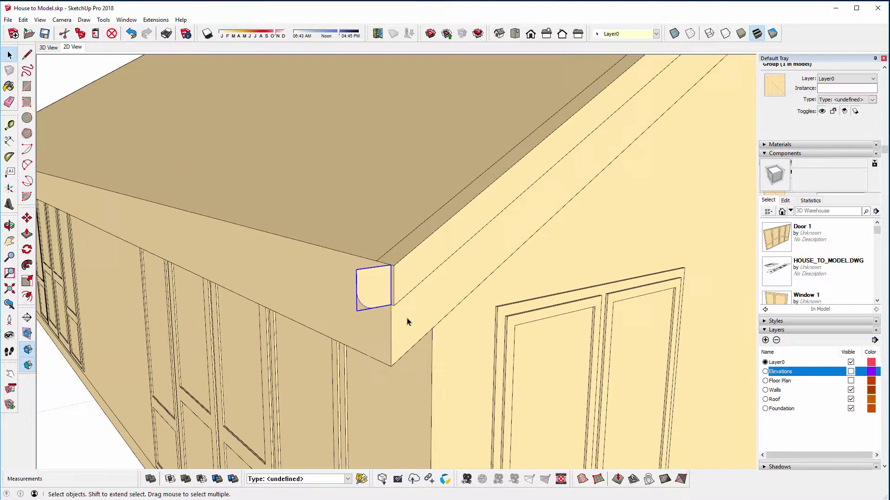
Open the gutter group and copy the profile face along the green axis to just beyond the opposite eave
middle_click_drag(375, 292, 290, 307)
double_click(352, 294)
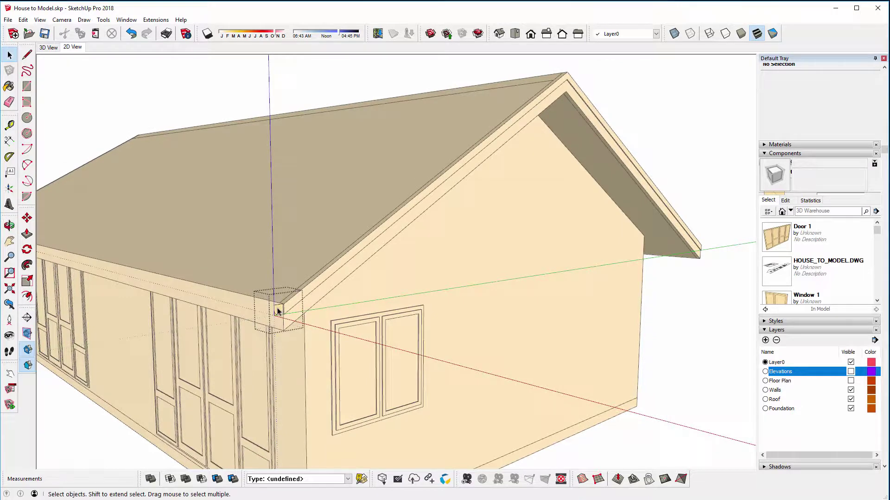
left_click(278, 310)
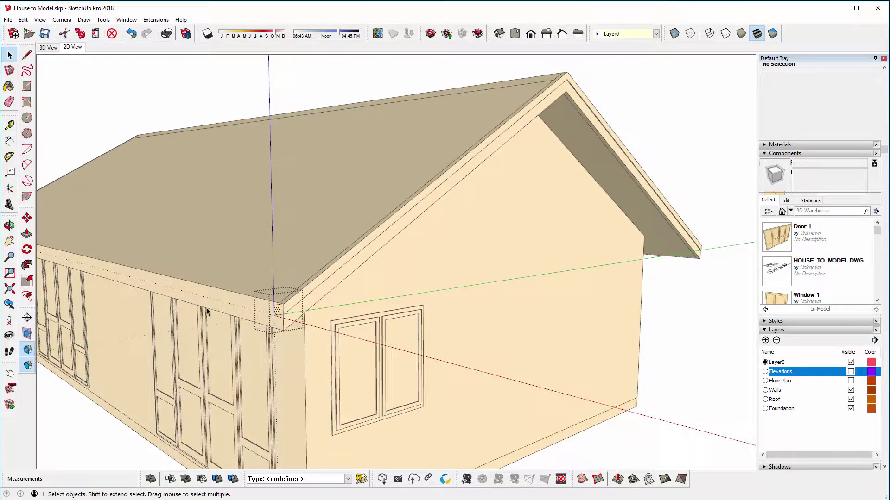
left_click(30, 221)
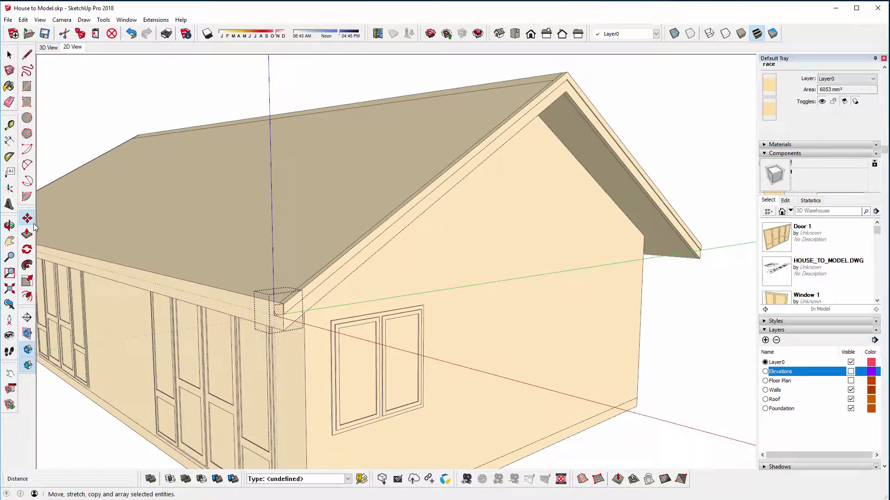
left_click(283, 331)
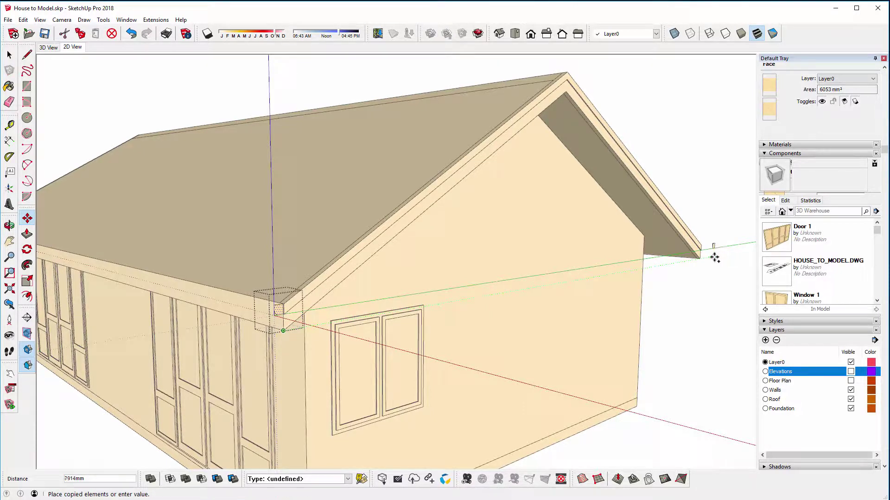
left_click(712, 255)
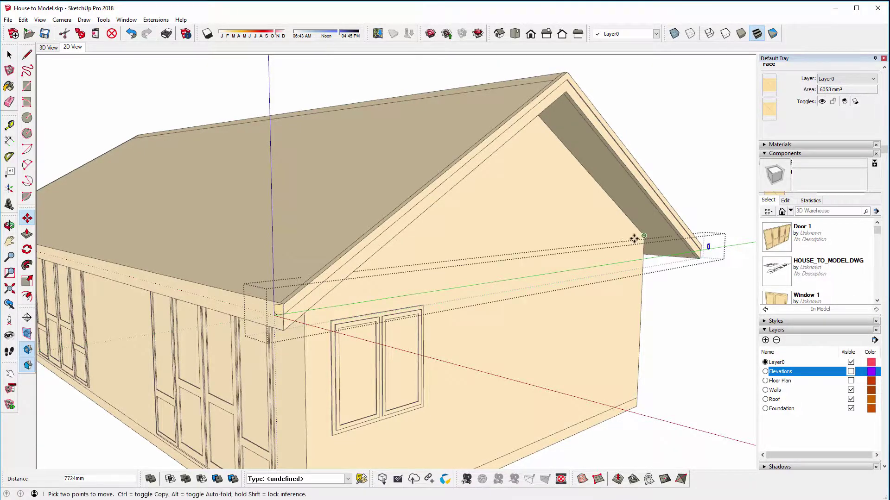
Flip the copied profile along the green direction and move its upper inner corner onto the opposite eave's corner
scroll(634, 239, "up", 8)
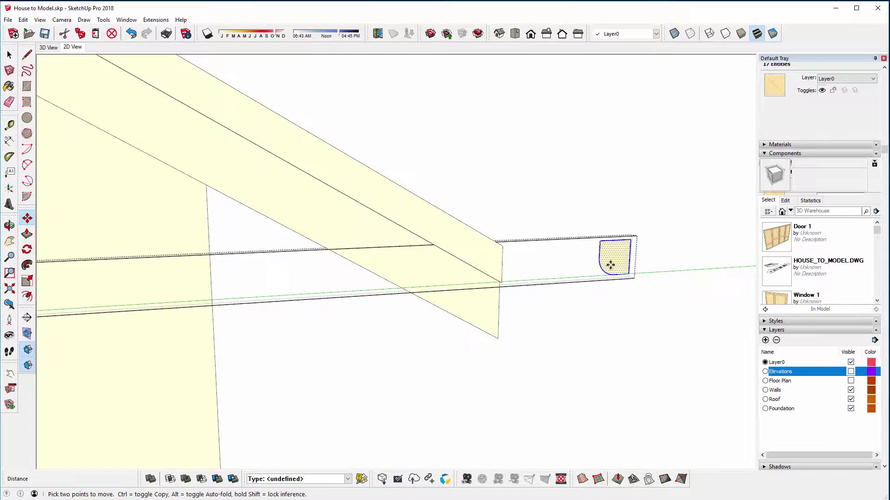
right_click(614, 261)
mouse_move(642, 374)
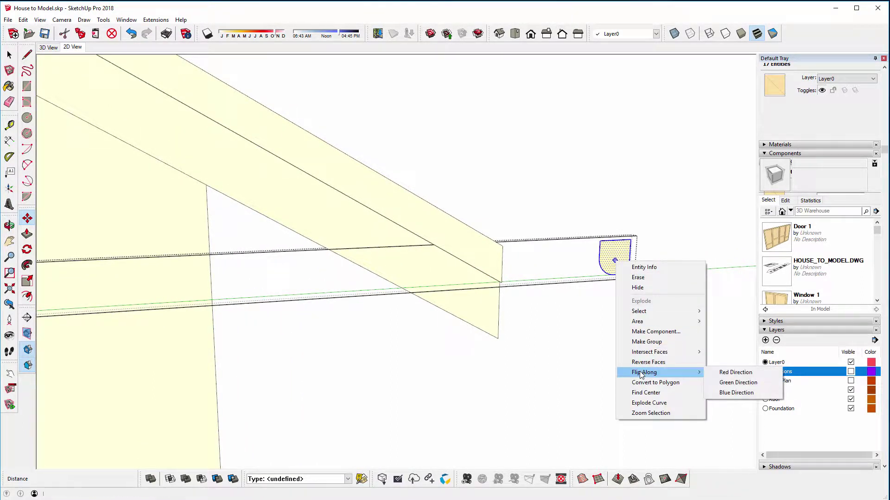
left_click(716, 382)
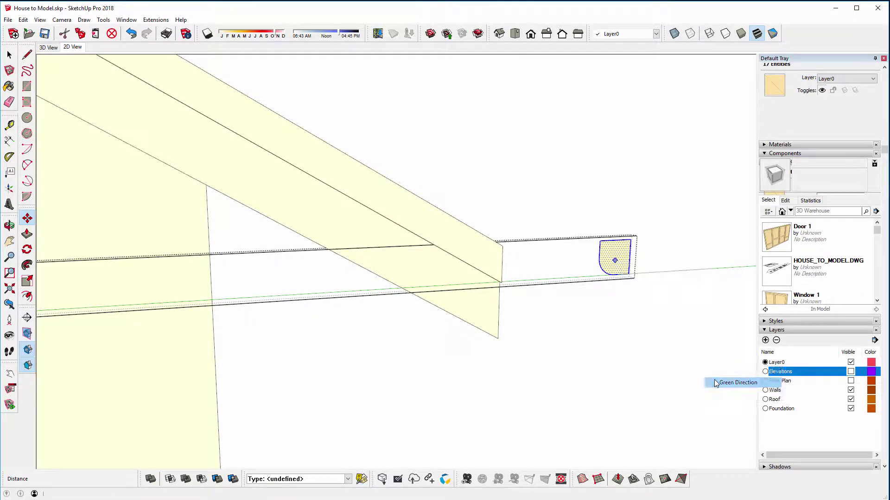
middle_click_drag(459, 265, 556, 295)
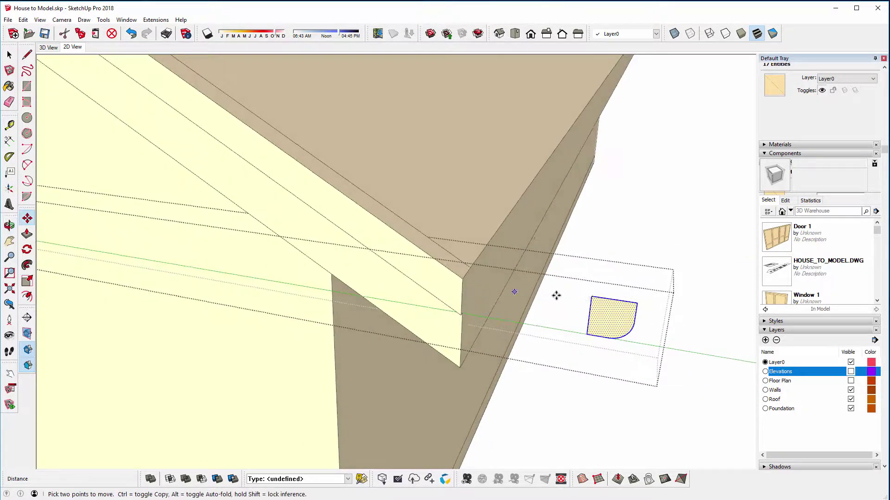
left_click(593, 295)
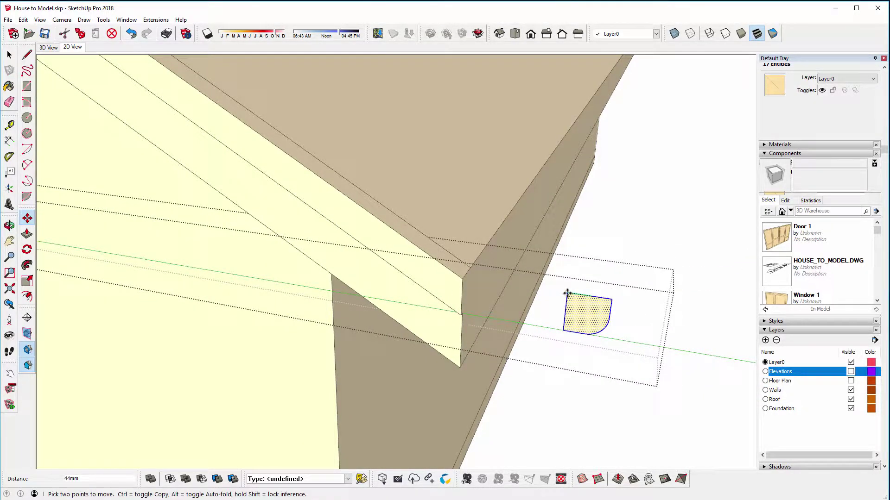
left_click(503, 262)
Extrude the gutter profile at the first eave about 12150 mm along the roof to the far gable end
middle_click_drag(496, 264, 374, 259)
scroll(270, 262, "down", 6)
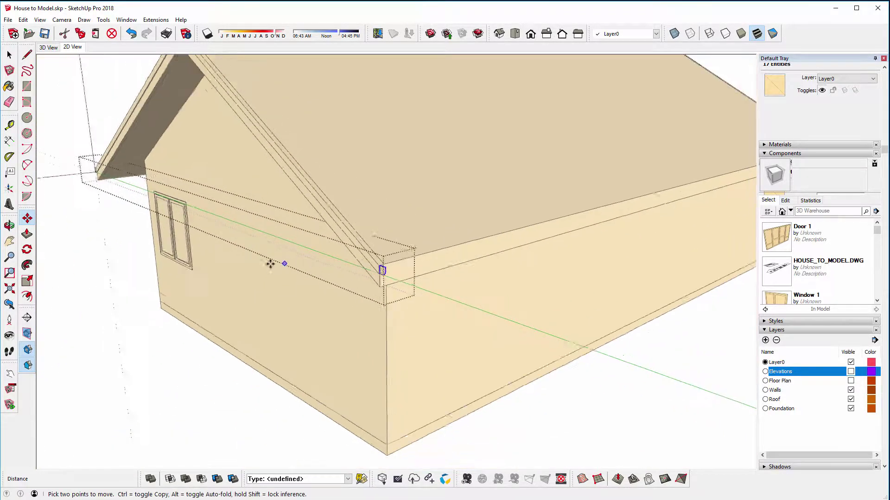
left_click(26, 235)
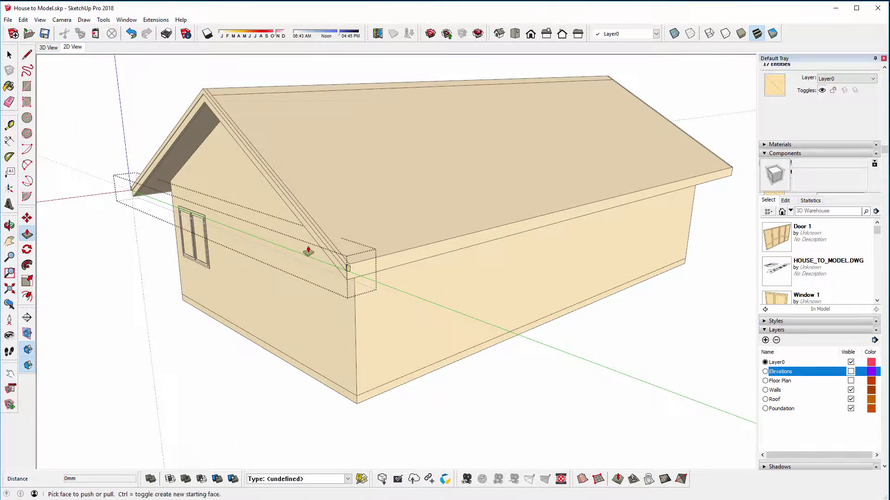
left_click(437, 268)
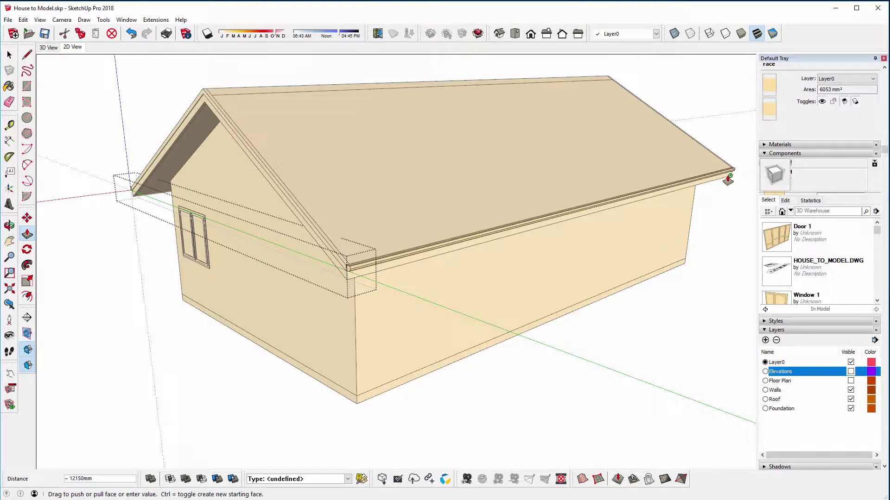
left_click(729, 179)
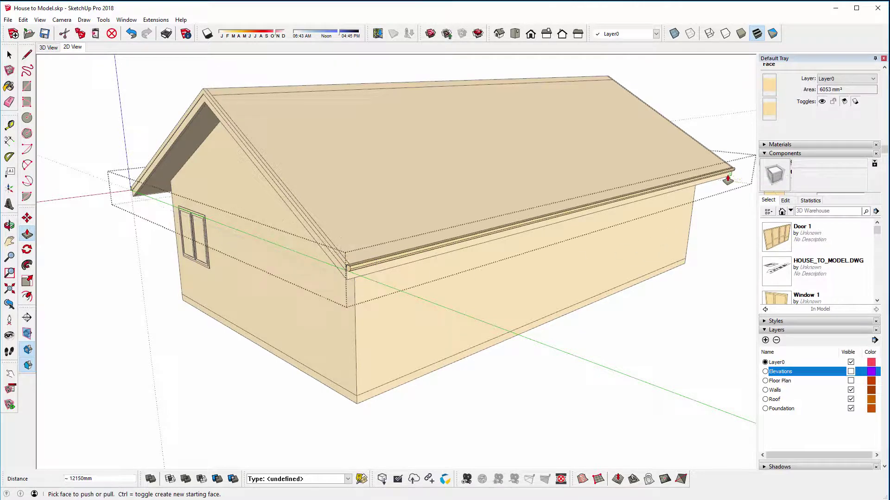
Extrude the gutter profile at the opposite eave by the same distance and leave the gutter group
middle_click_drag(274, 252, 540, 233)
scroll(477, 203, "up", 3)
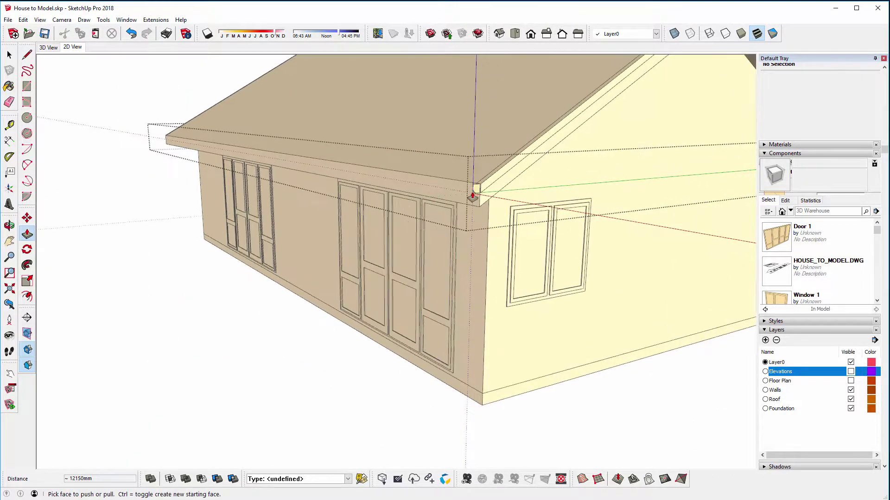
left_click(475, 203)
left_click(475, 202)
scroll(252, 189, "down", 3)
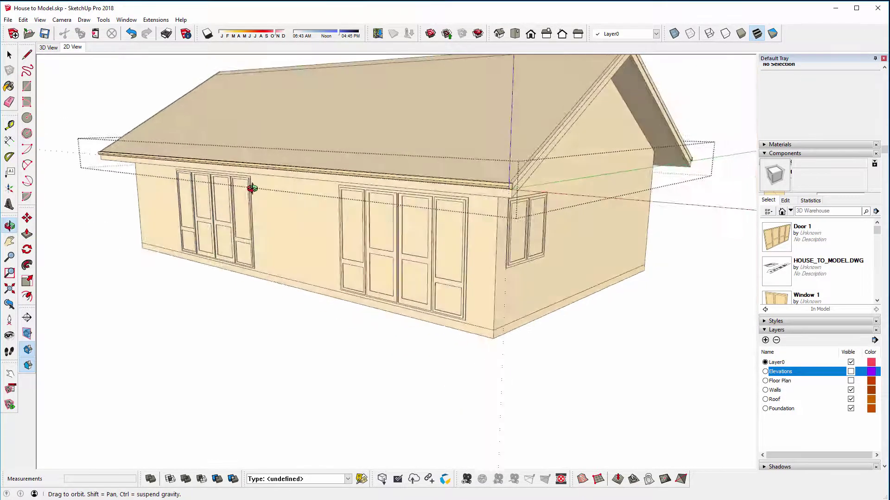
middle_click_drag(252, 189, 258, 175)
scroll(255, 235, "down", 2)
key("space")
middle_click_drag(258, 308, 343, 276)
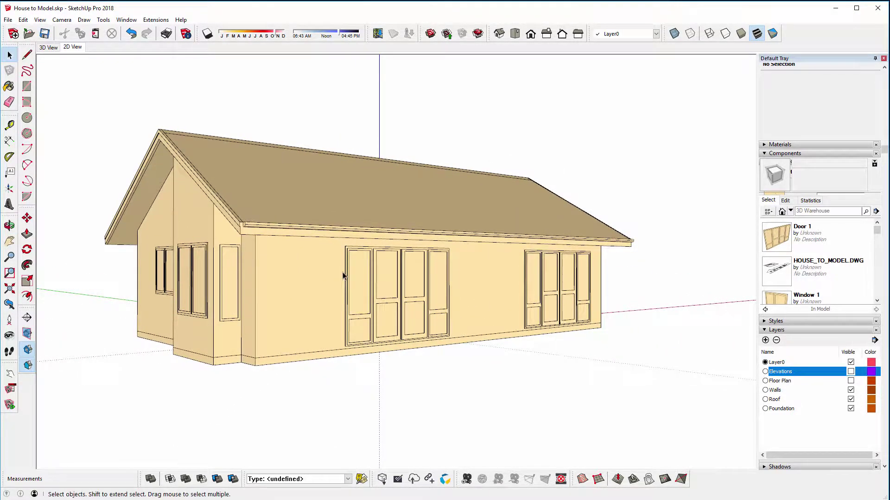
Open the roof group and paint its sloping surfaces with the Roofing Shingles Asphalt material
double_click(355, 181)
left_click(793, 154)
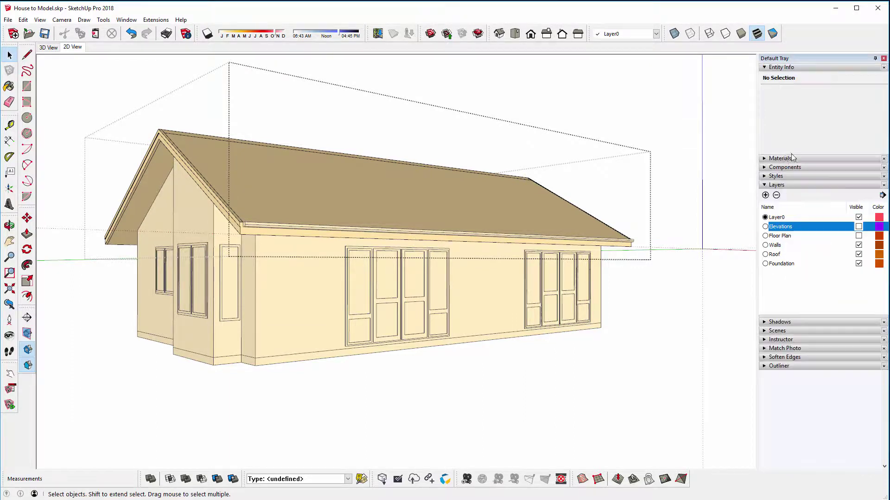
left_click(784, 158)
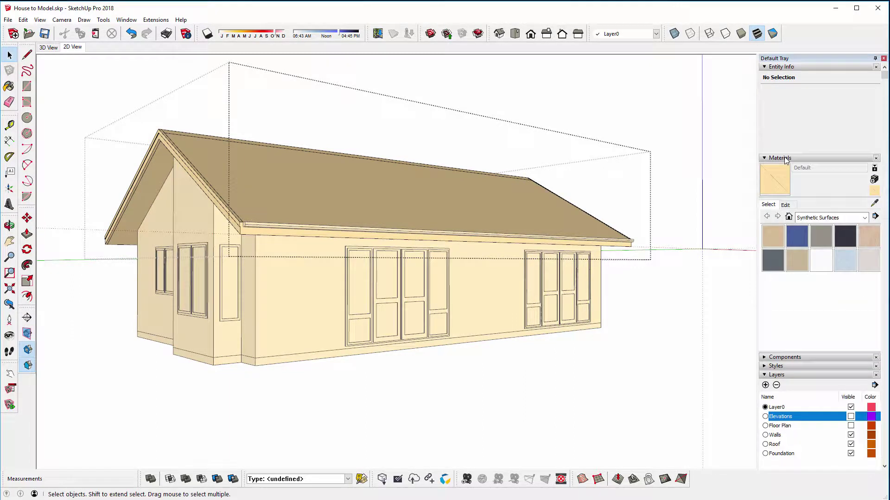
left_click(822, 218)
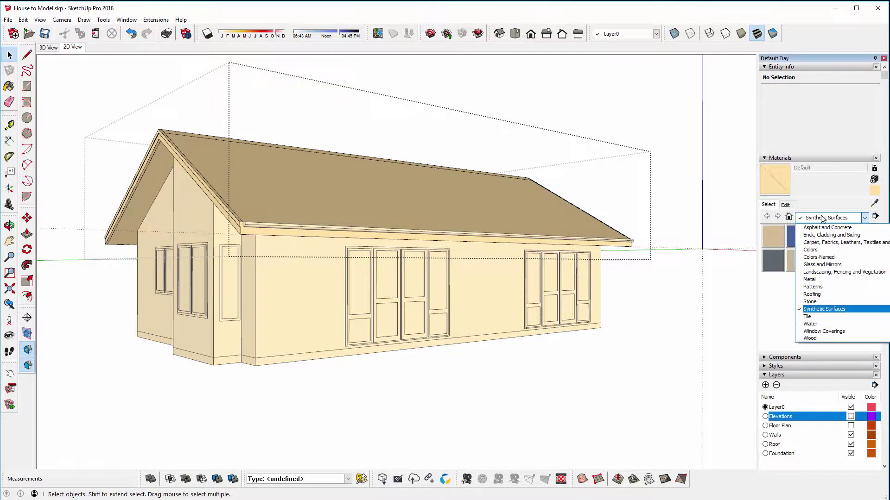
left_click(820, 295)
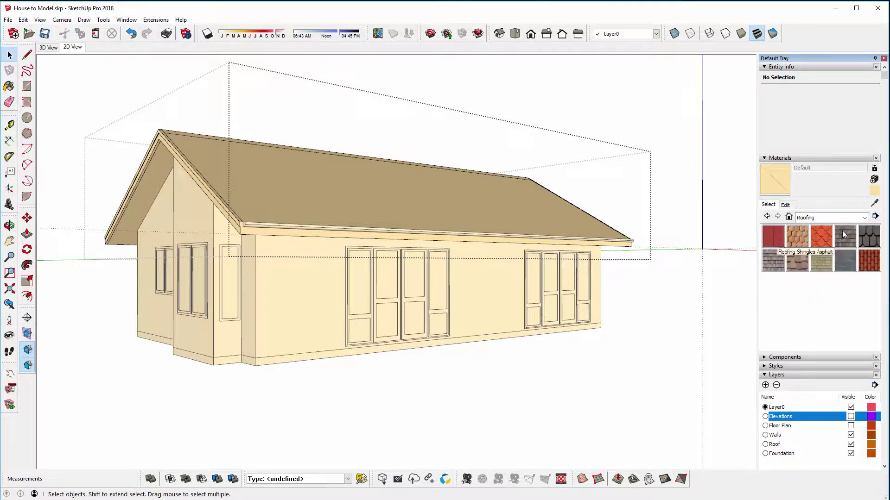
left_click(843, 234)
left_click(350, 182)
Create a plain grey material from the shingles without the texture image and paint all of the roof's remaining default faces with it
mouse_move(351, 183)
middle_mouse_down()
mouse_move(471, 195)
mouse_move(373, 173)
mouse_move(452, 272)
mouse_move(242, 263)
mouse_move(193, 232)
mouse_move(198, 223)
middle_mouse_up()
middle_click_drag(366, 250, 345, 229)
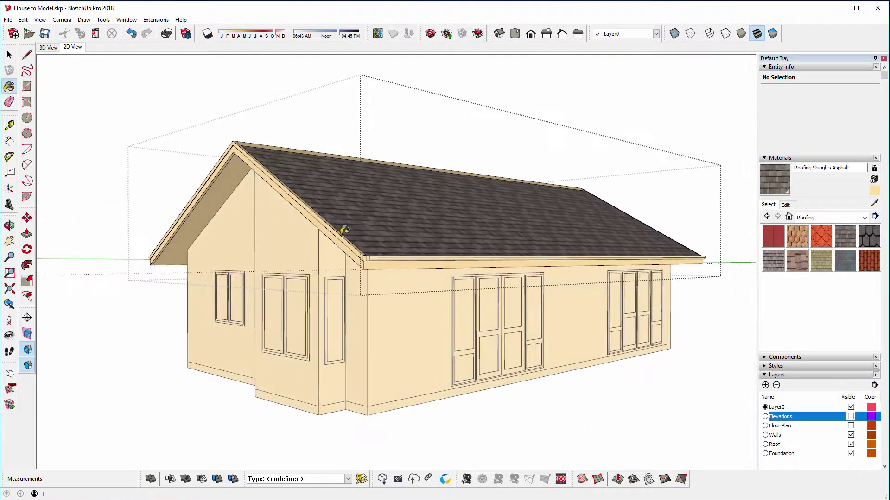
left_click(871, 183)
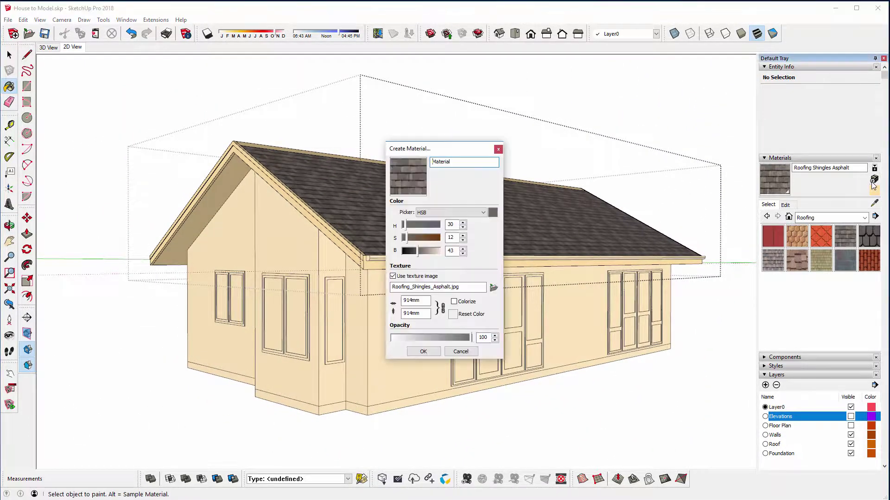
left_click(436, 212)
left_click(410, 278)
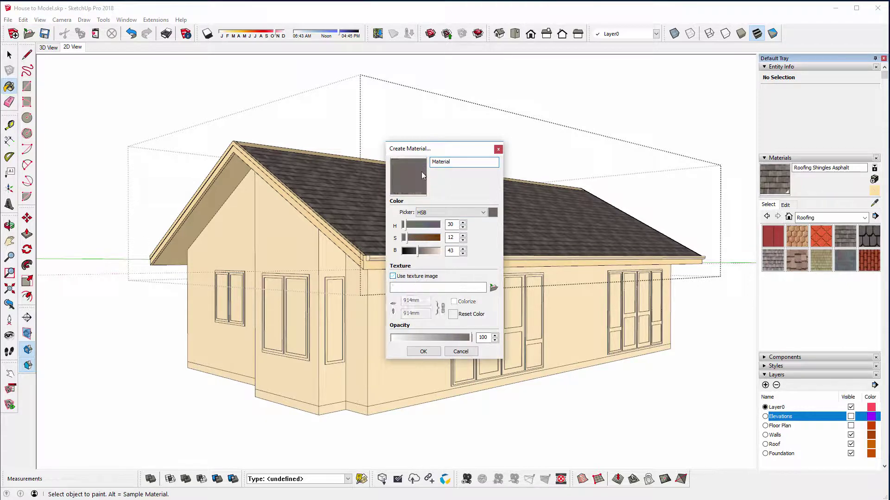
left_click(426, 351)
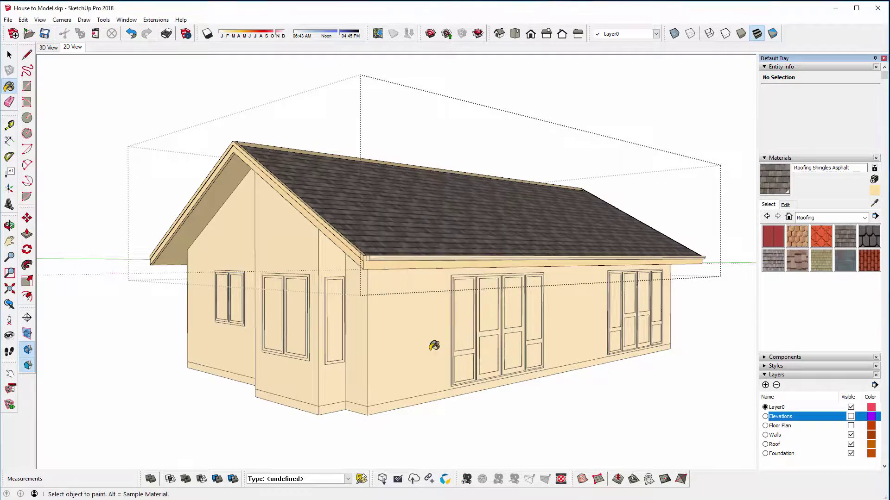
left_click(385, 261, "shift")
Create a plain near-white material based on the grey one by adjusting its colour
mouse_move(383, 260)
middle_mouse_down()
mouse_move(377, 254)
mouse_move(403, 244)
mouse_move(382, 212)
mouse_move(394, 215)
middle_mouse_up()
left_click(800, 221)
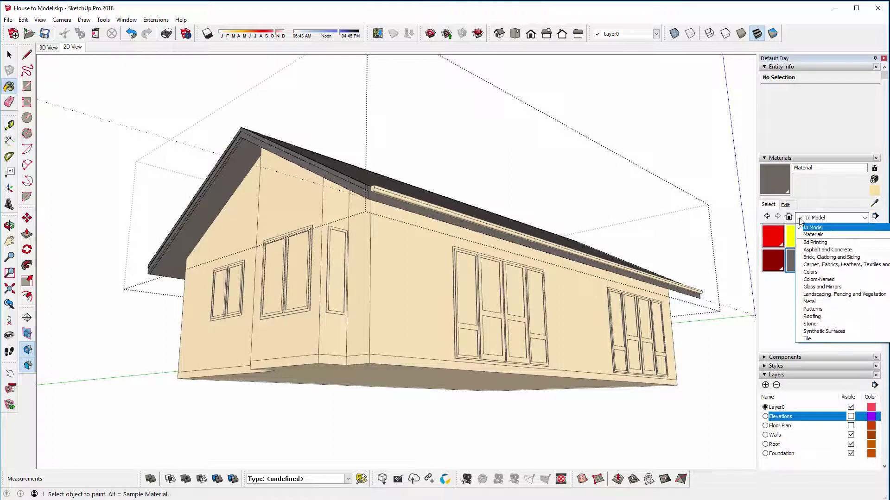
left_click(806, 272)
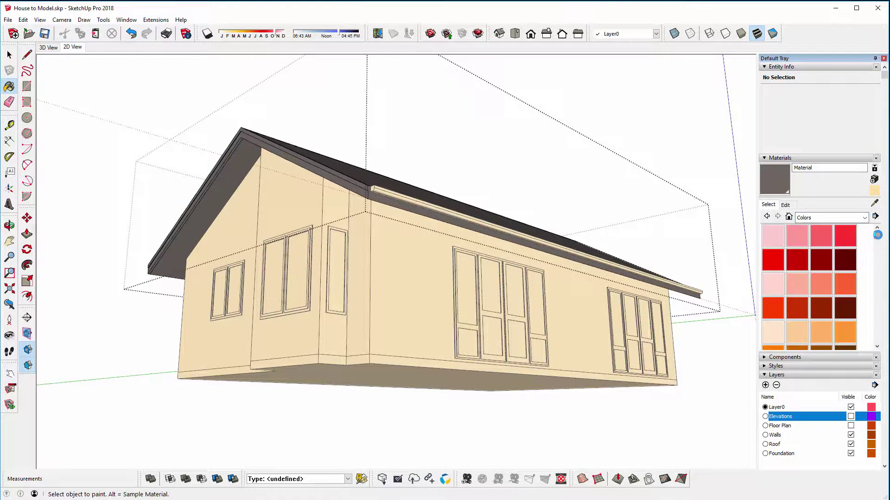
left_click(873, 180)
mouse_move(418, 247)
left_mouse_down()
mouse_move(441, 251)
mouse_move(403, 240)
left_mouse_up()
left_click(423, 351)
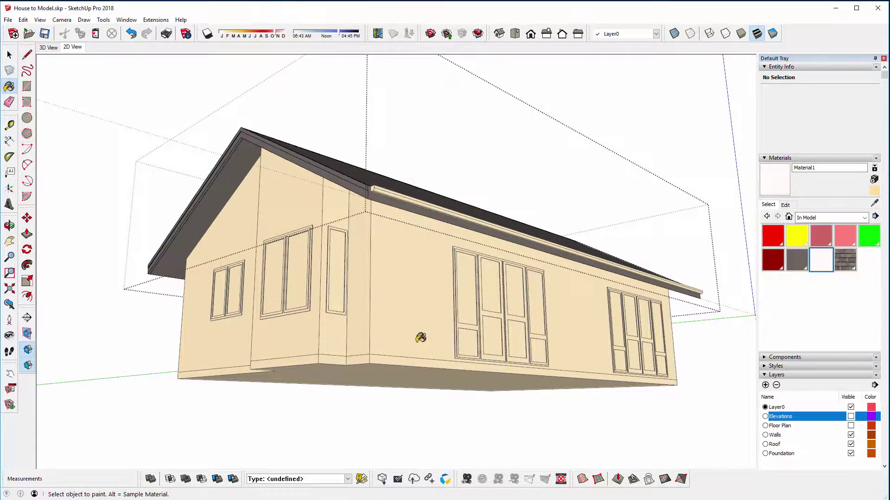
Paint the undersides of both roof overhangs with the near-white material and leave the roof group
left_click(227, 169)
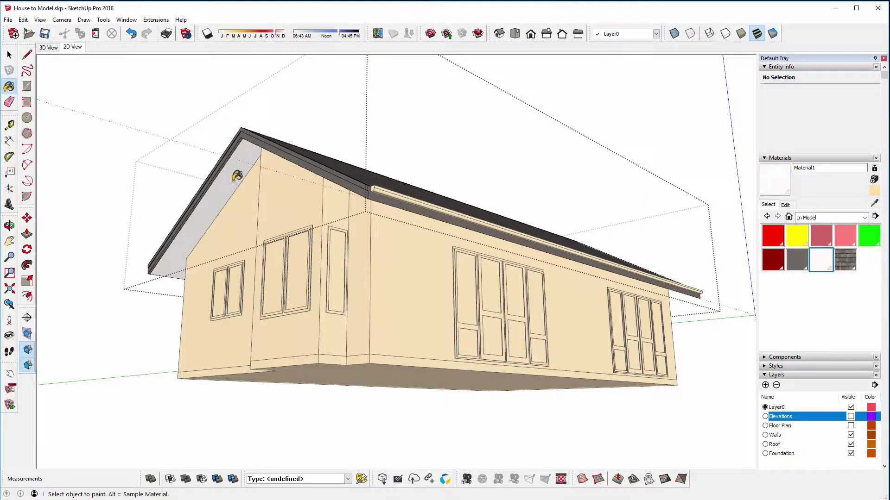
mouse_move(234, 170)
middle_mouse_down()
mouse_move(407, 151)
mouse_move(561, 171)
middle_mouse_up()
left_click(562, 174)
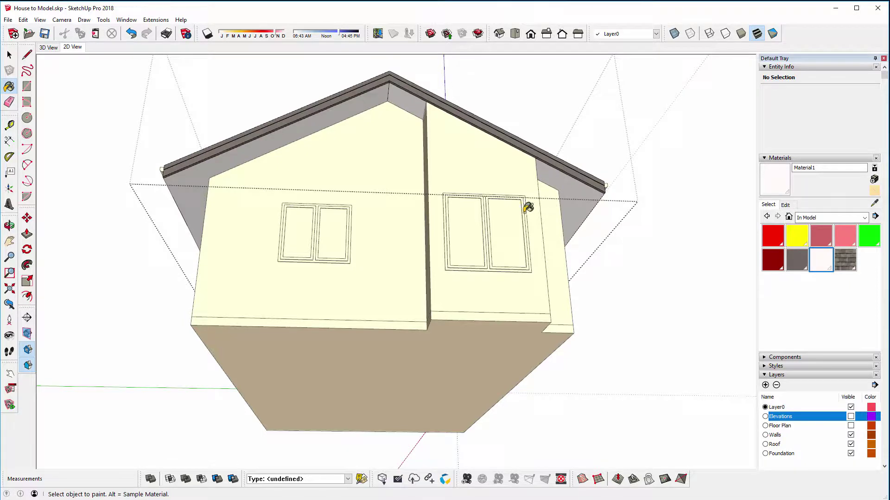
middle_click_drag(528, 208, 288, 242)
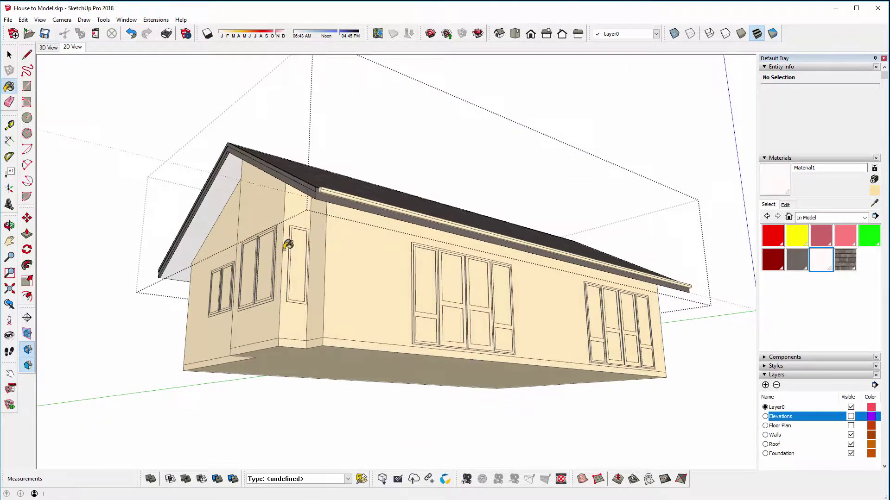
key("space")
left_click(111, 105)
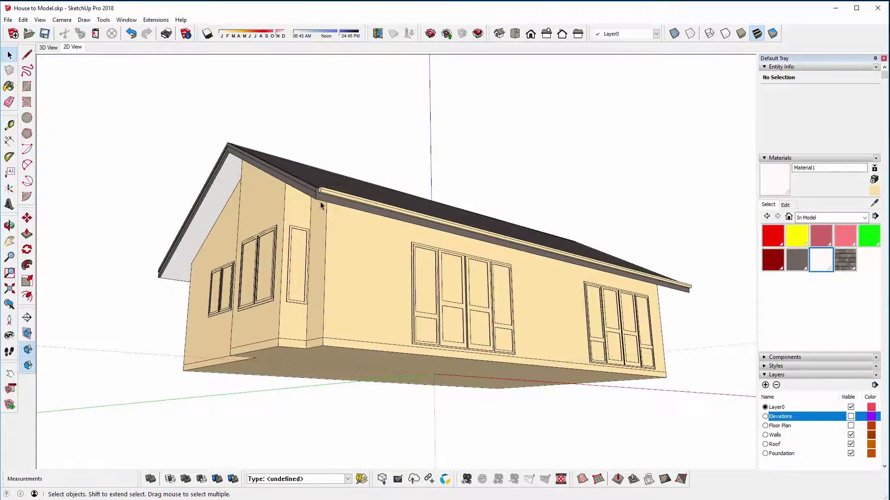
Cut the gutter group and paste it in place inside the roof group
left_click(332, 197)
middle_click_drag(247, 200, 290, 224)
left_click(287, 220, "shift")
left_click(353, 219)
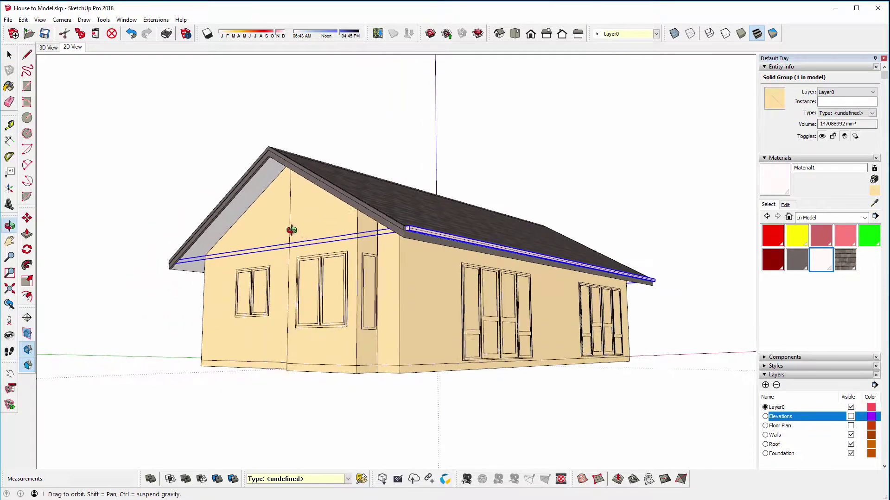
left_click(64, 32)
double_click(395, 213)
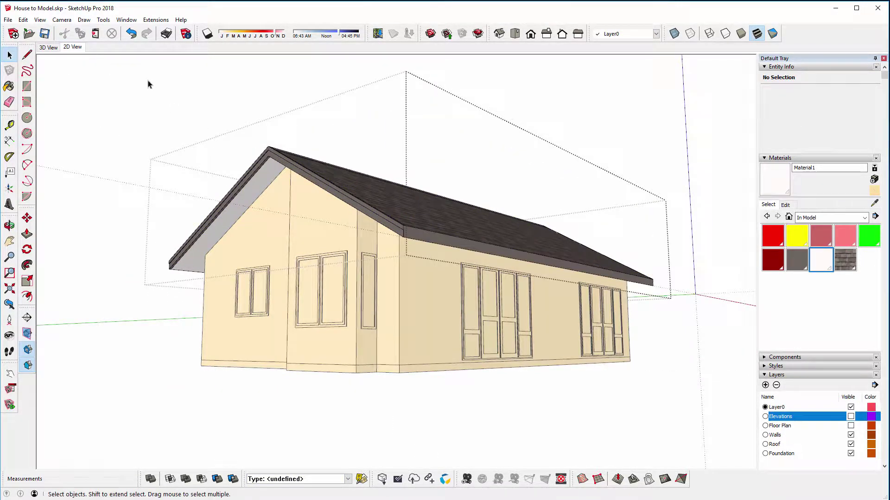
left_click(23, 20)
left_click(51, 84)
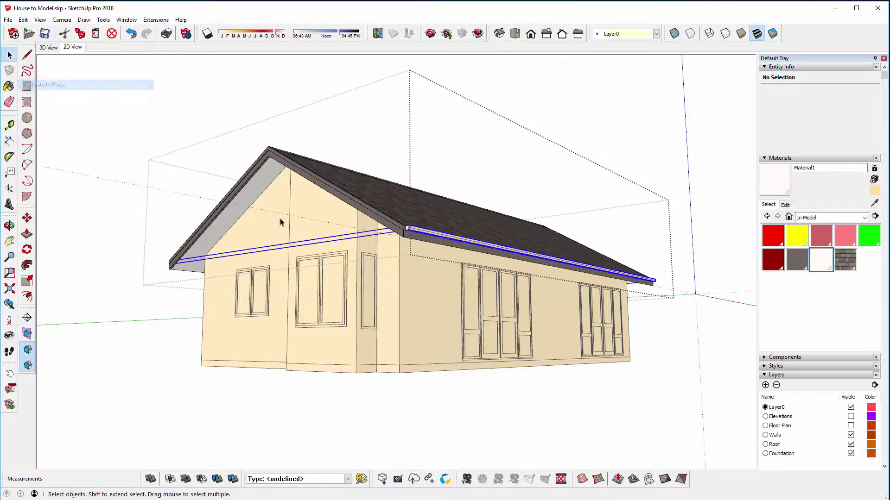
Open the gutter group and extend the end face of the first gutter 50 mm towards the gable edge
scroll(400, 253, "up", 5)
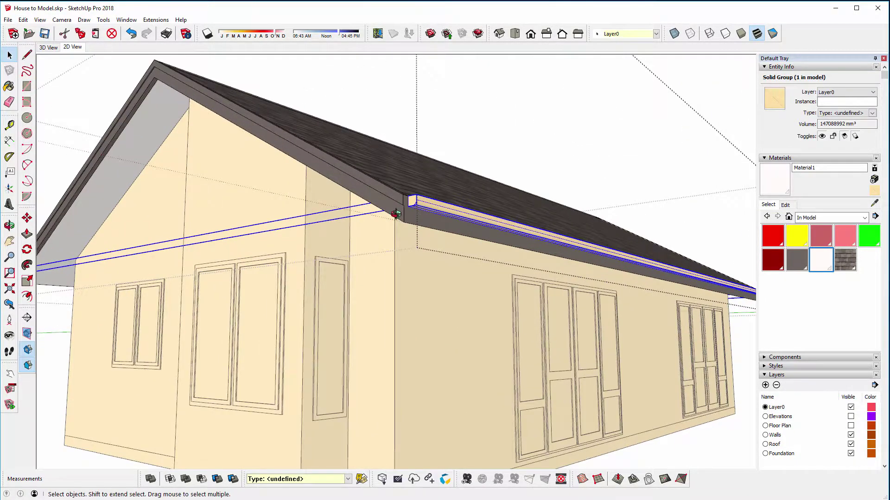
middle_click_drag(395, 212, 387, 215)
scroll(387, 215, "up", 3)
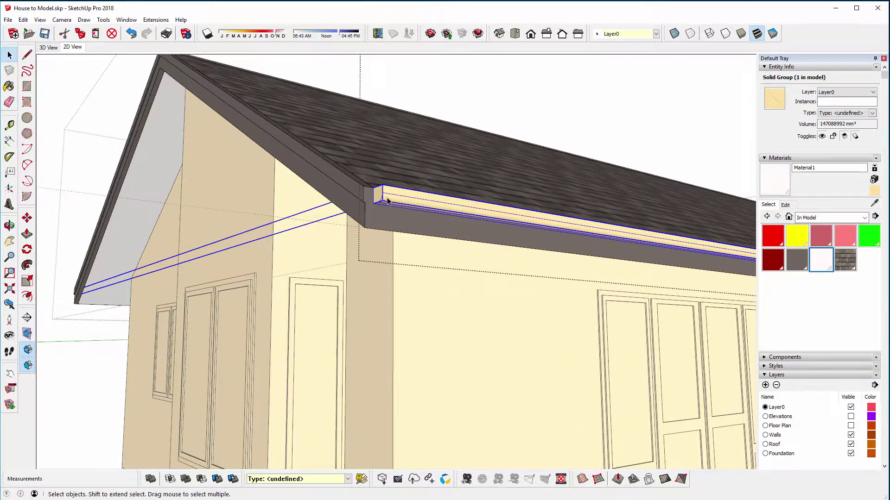
double_click(387, 201)
left_click(27, 233)
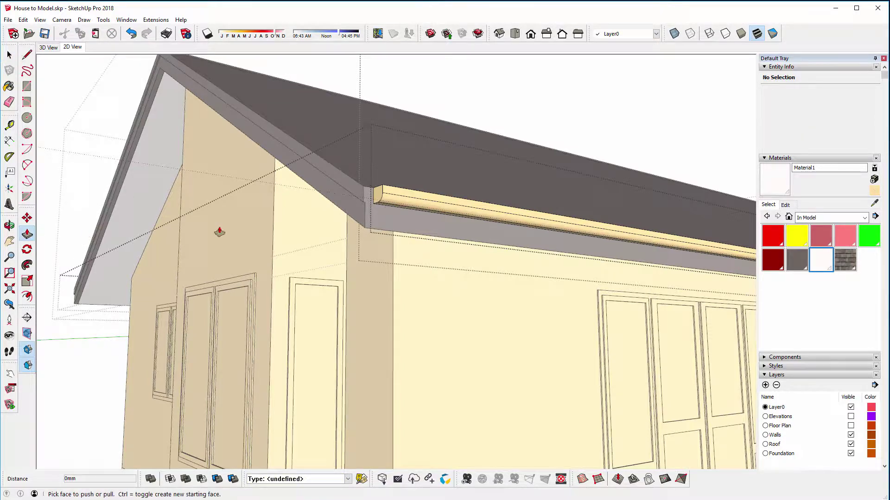
left_click(389, 202)
type("50")
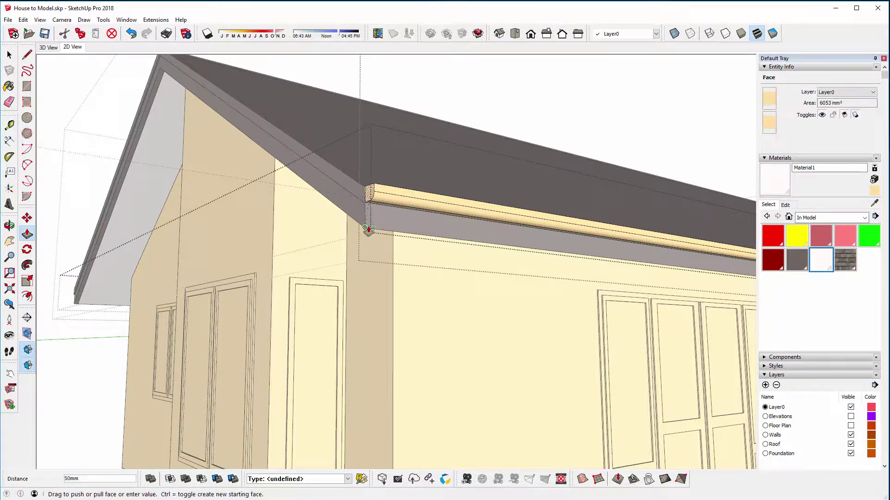
key("Return")
Extend the matching end face of the opposite gutter by the same 50 mm
middle_click_drag(309, 220, 432, 220)
scroll(311, 155, "up", 3)
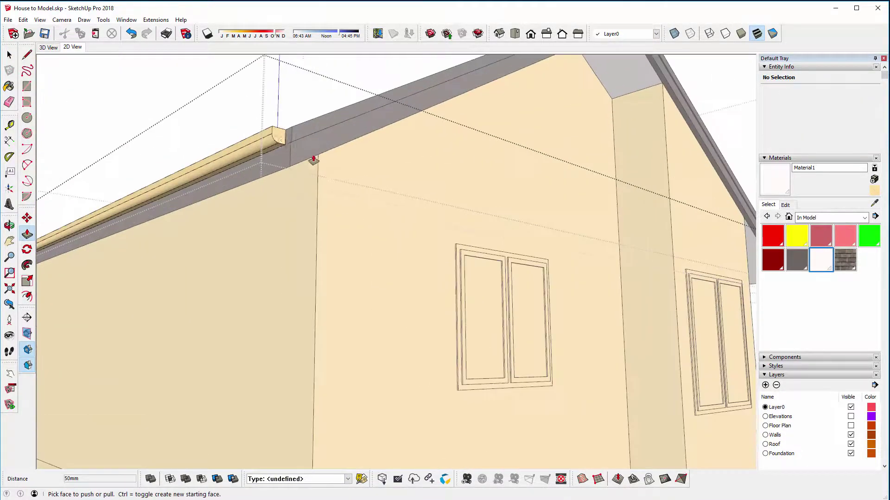
left_click(280, 137)
left_click(280, 137)
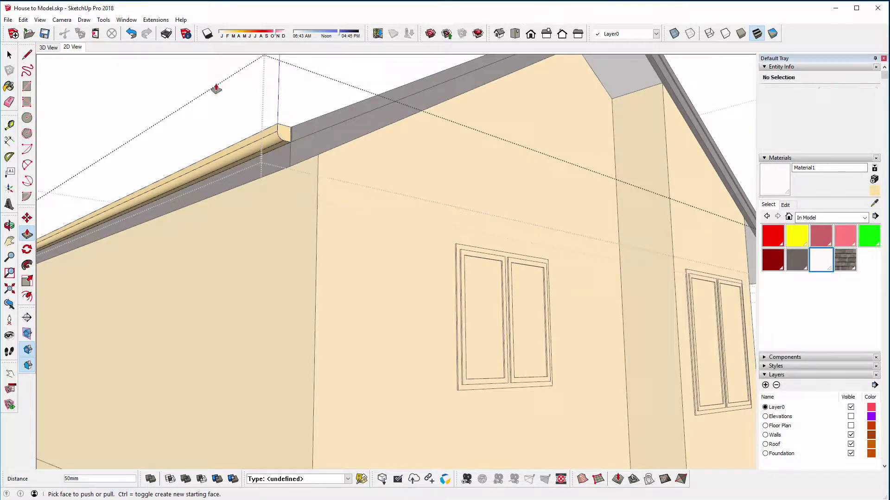
Leave the open groups and paint the eave gutters with the plain grey material
key("space")
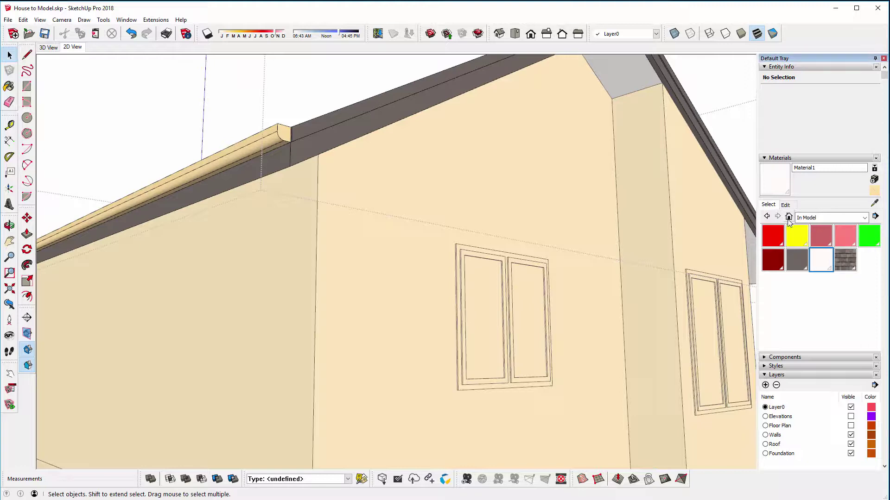
left_click(795, 262)
left_click(281, 127)
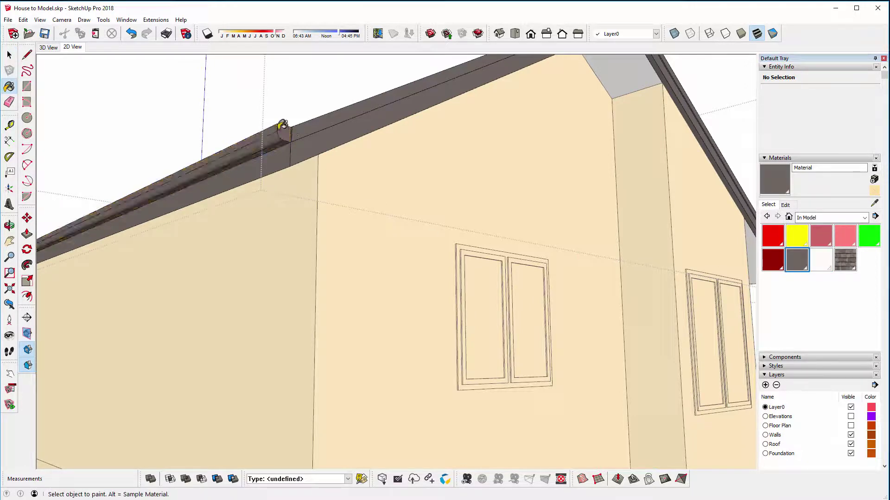
scroll(324, 172, "down", 5)
middle_click_drag(512, 208, 427, 201)
middle_click_drag(471, 221, 441, 234)
scroll(446, 220, "up", 3)
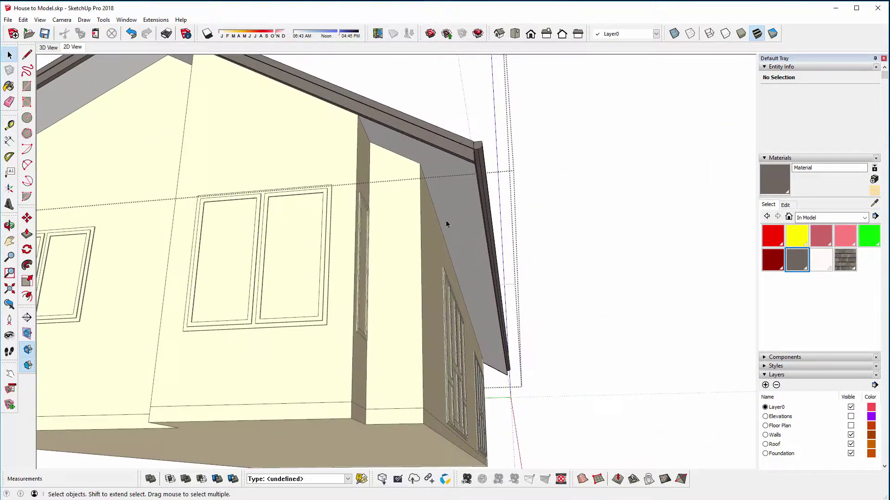
scroll(442, 221, "up", 2)
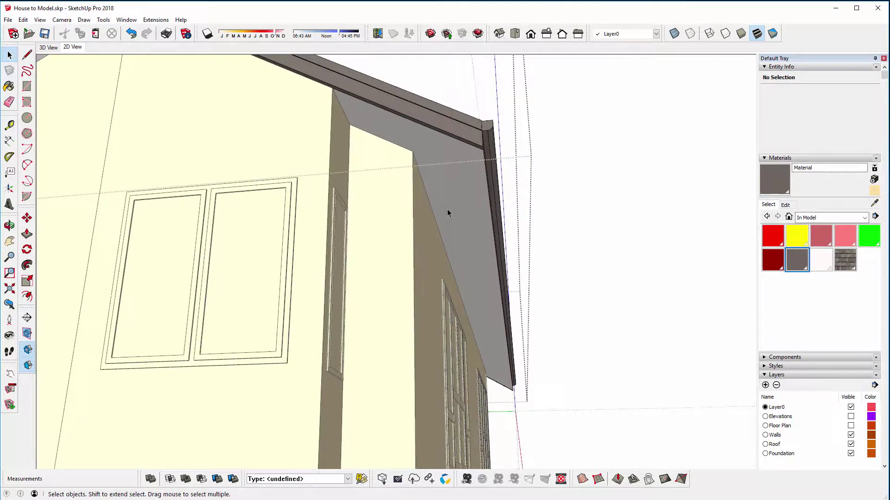
Draw a triangular face closing the soffit corner between the wall and the fascia, and paint it with the white material
left_click(27, 54)
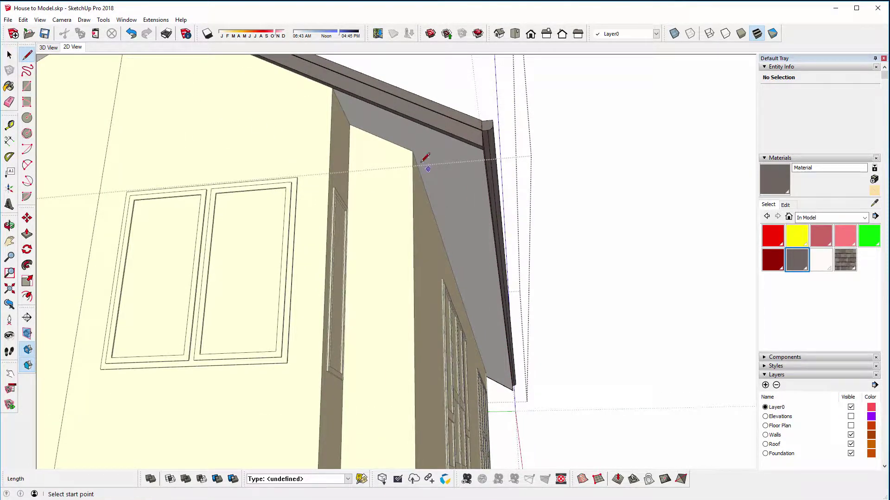
left_click(412, 151)
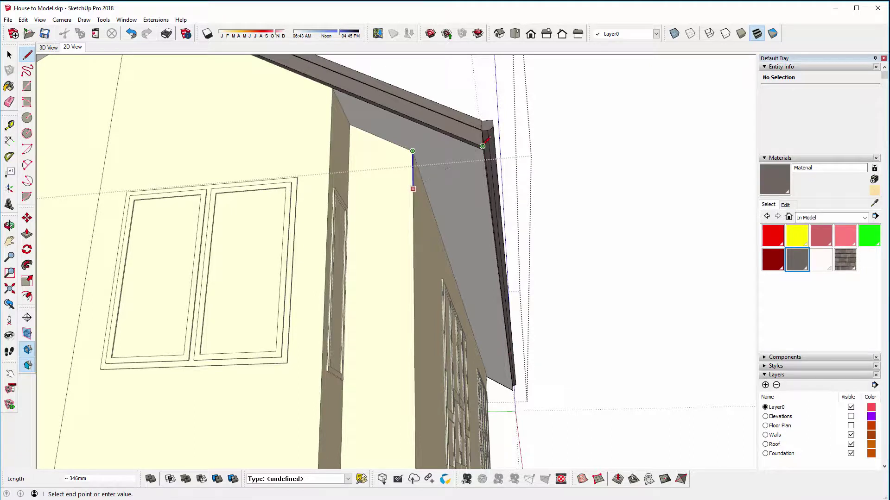
left_click(482, 147)
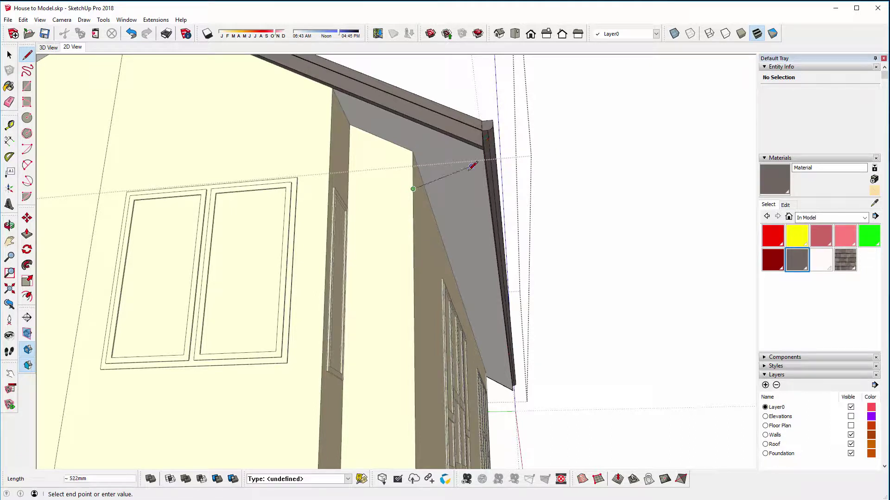
left_click(413, 151)
middle_click_drag(463, 268, 376, 253)
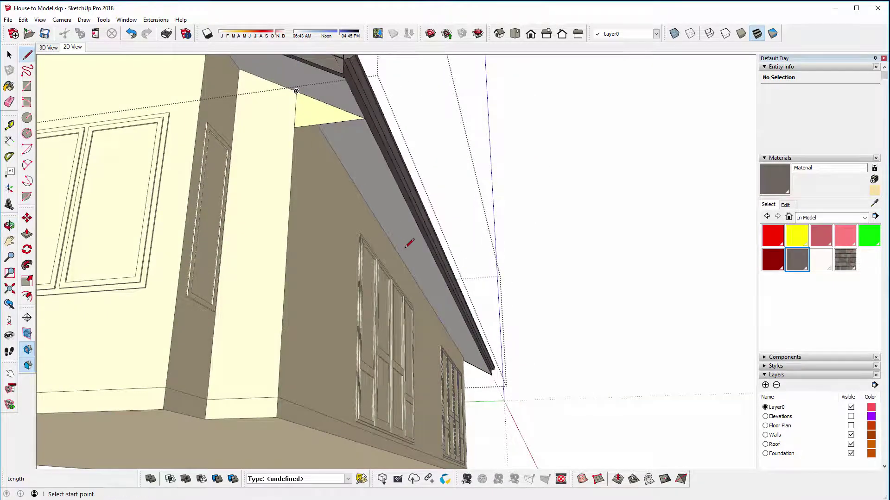
left_click(816, 262)
middle_click_drag(387, 168, 239, 184)
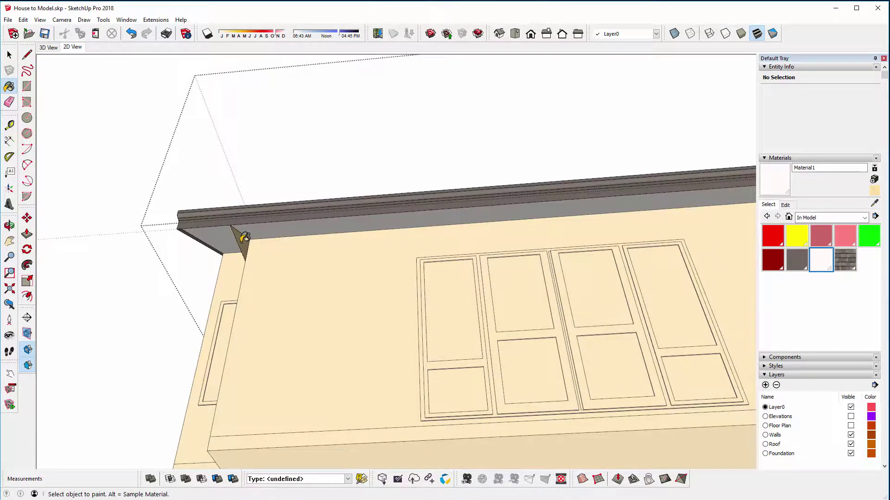
middle_click_drag(244, 237, 516, 288)
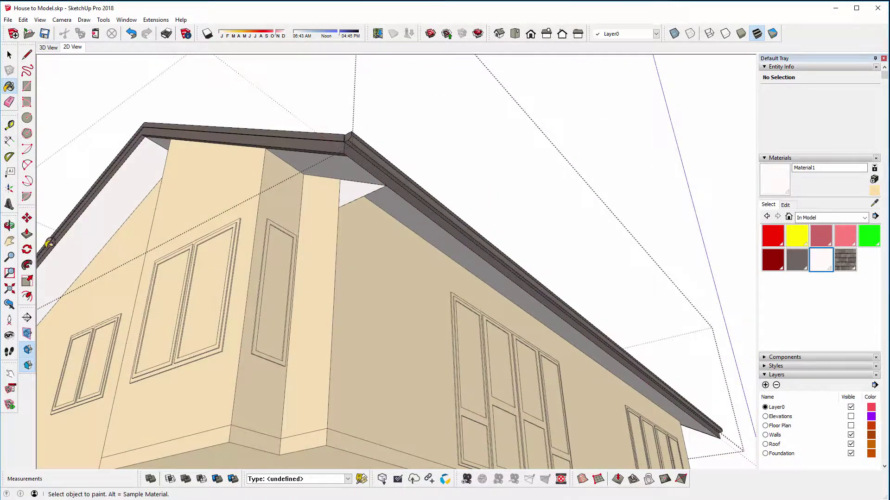
Push/pull the triangular soffit face about 11000 mm along the long wall to its far corner
left_click(27, 234)
left_click(345, 197)
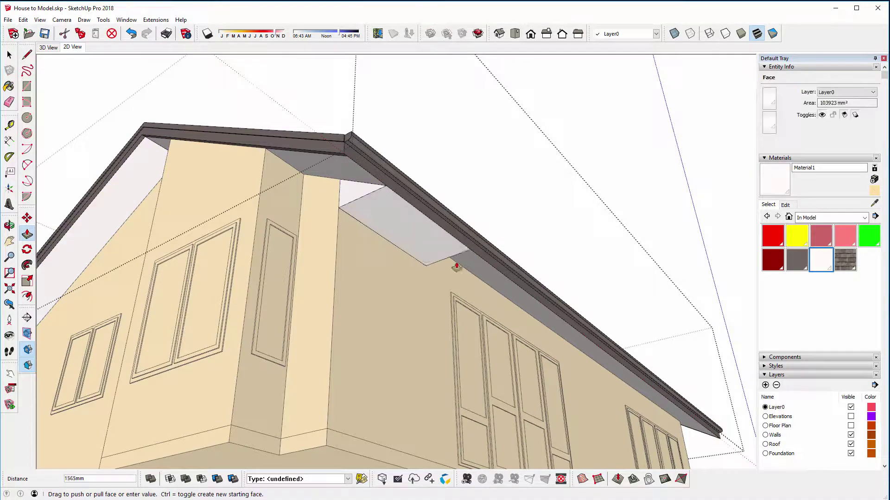
middle_click_drag(453, 264, 233, 146)
left_click(547, 371)
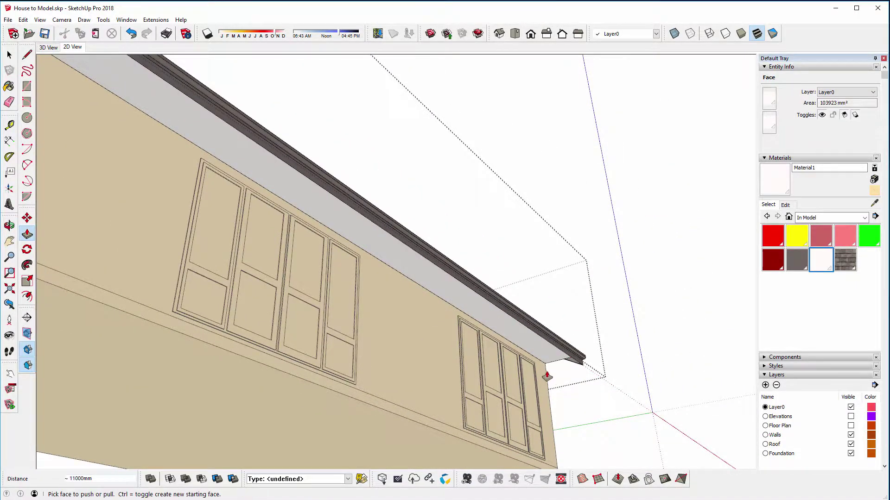
scroll(339, 286, "down", 5)
middle_click_drag(339, 286, 432, 232)
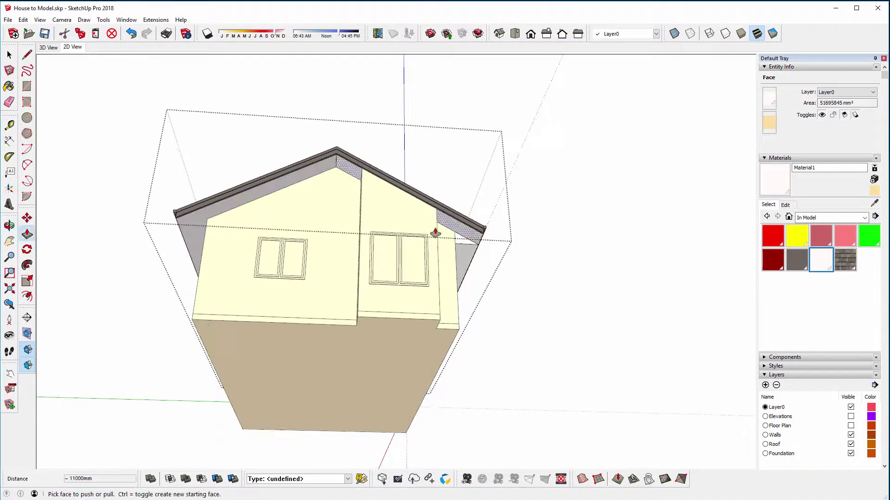
Copy the soffit's triangular end face about 7682 mm along the green axis to beyond the opposite eave
key("space")
scroll(460, 246, "up", 4)
left_click(460, 245)
middle_click_drag(375, 238, 501, 241)
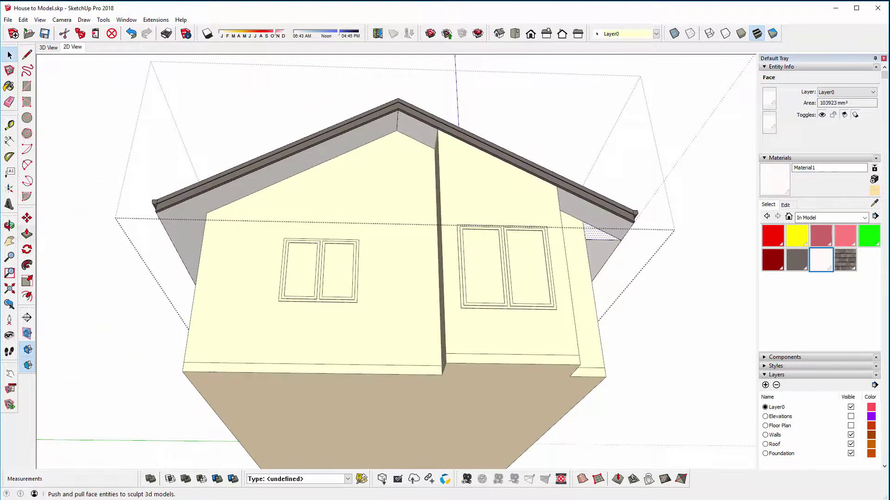
left_click(27, 218)
left_click(405, 211)
middle_click_drag(405, 212, 208, 212)
key("ctrl")
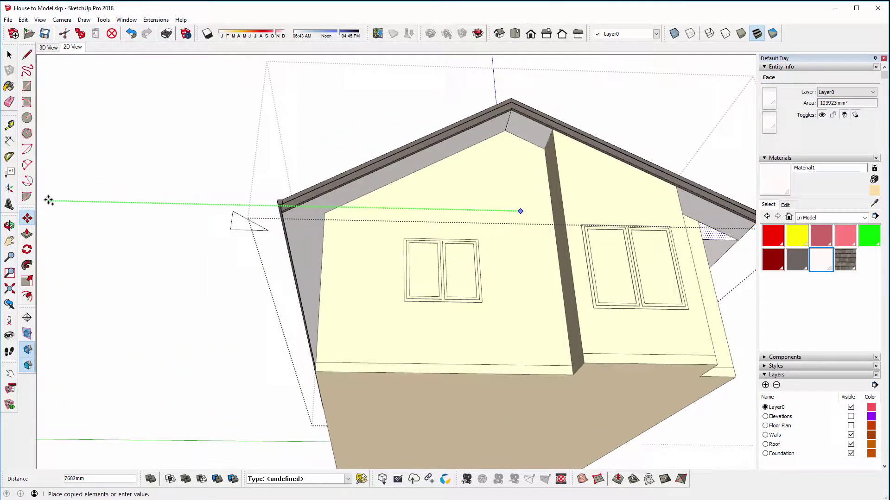
left_click(48, 200)
Flip the copied triangle along the green direction and move it onto the wall corner beneath the opposite eave
right_click(236, 226)
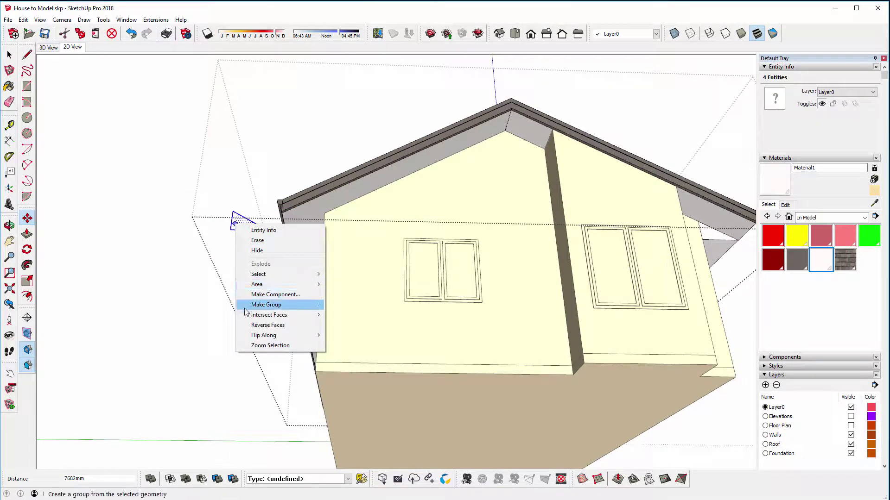
mouse_move(251, 337)
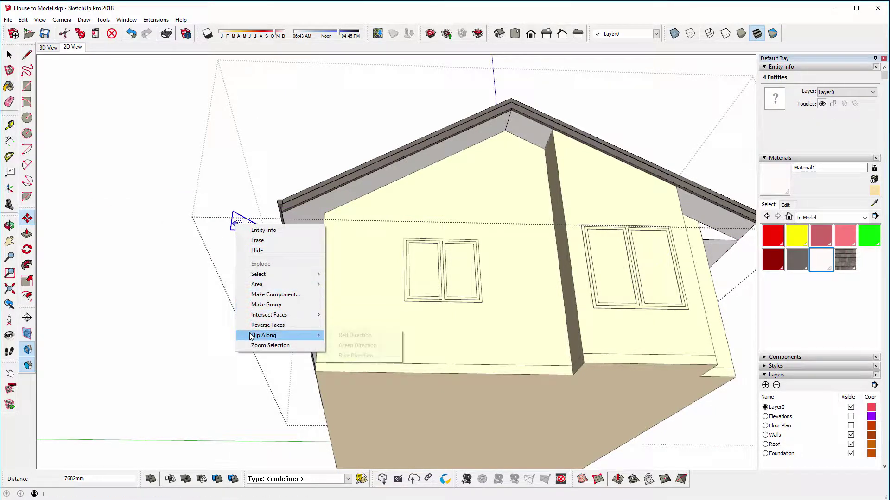
left_click(358, 345)
scroll(266, 231, "up", 3)
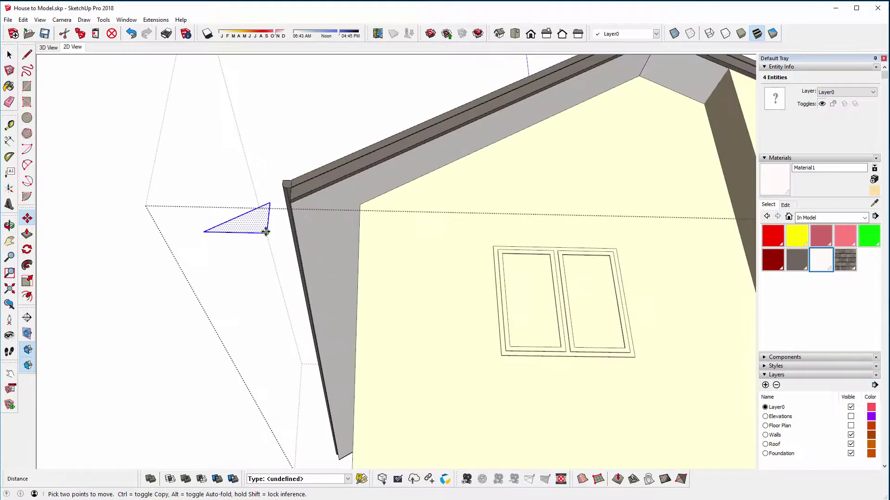
left_click(265, 232)
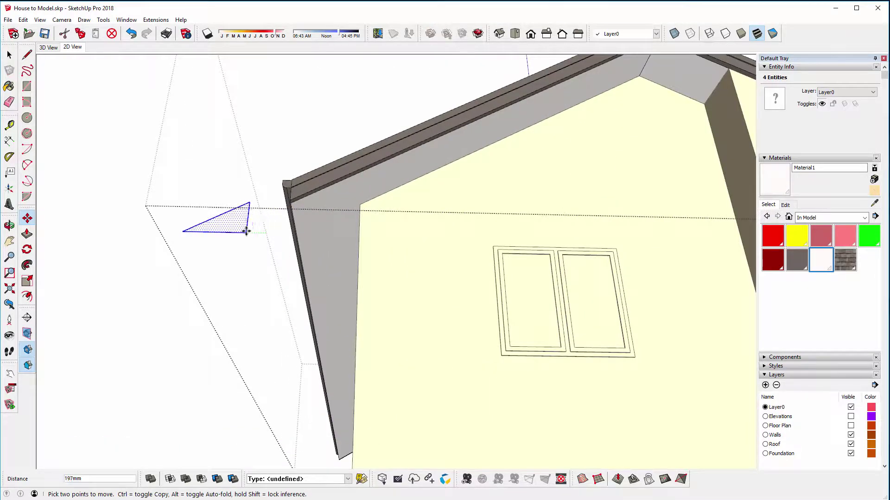
left_click(359, 243)
middle_click_drag(360, 242, 498, 234)
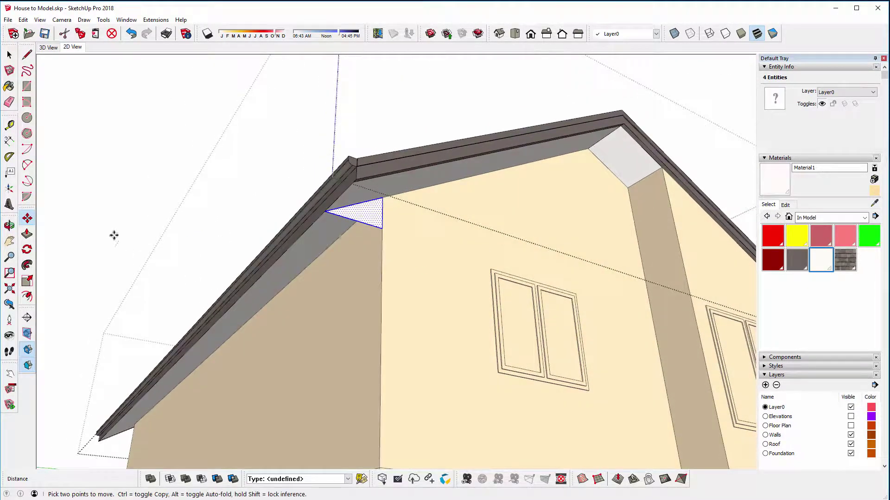
Push/pull the mirrored triangle about 11000 mm along the opposite long wall and leave the open group
left_click(27, 234)
left_click(361, 212)
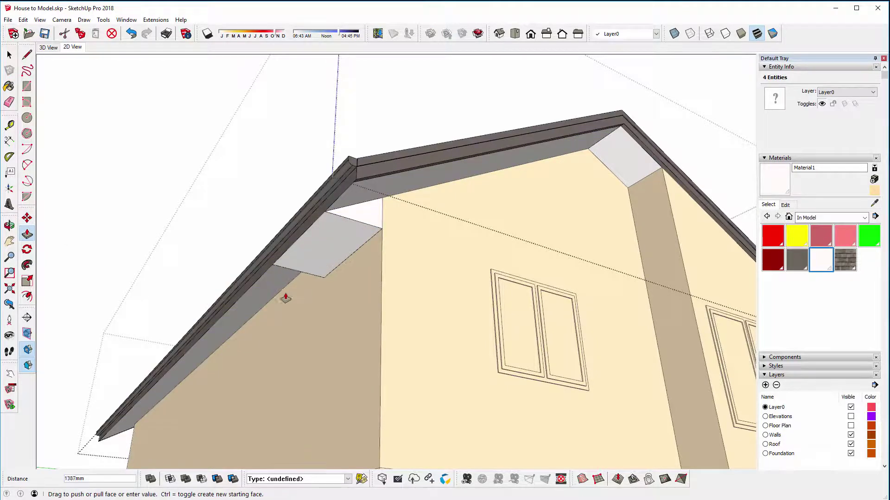
left_click(248, 293)
middle_click_drag(249, 294, 344, 239)
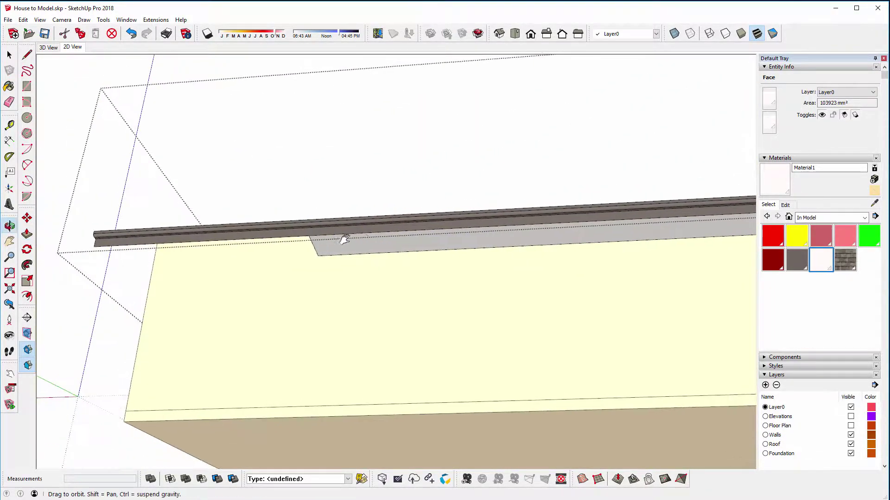
scroll(344, 239, "down", 5)
middle_click_drag(595, 239, 407, 278)
scroll(344, 230, "down", 2)
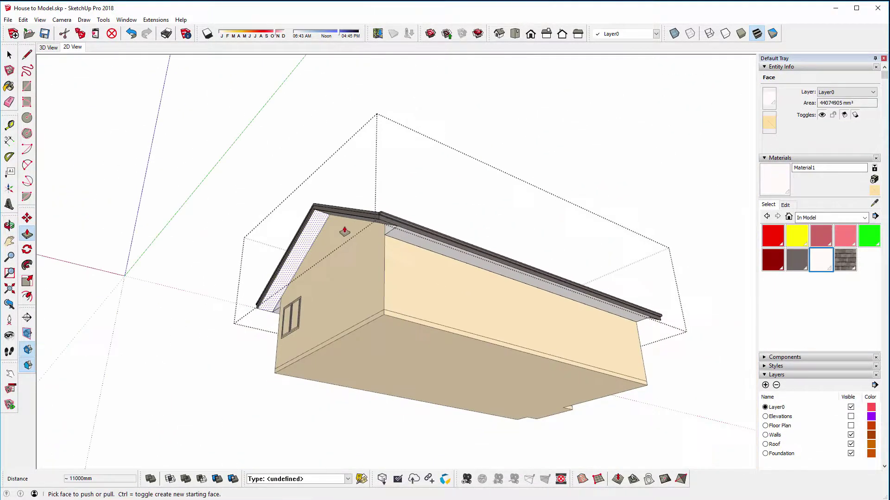
key("space")
left_click(291, 177)
left_click(290, 177)
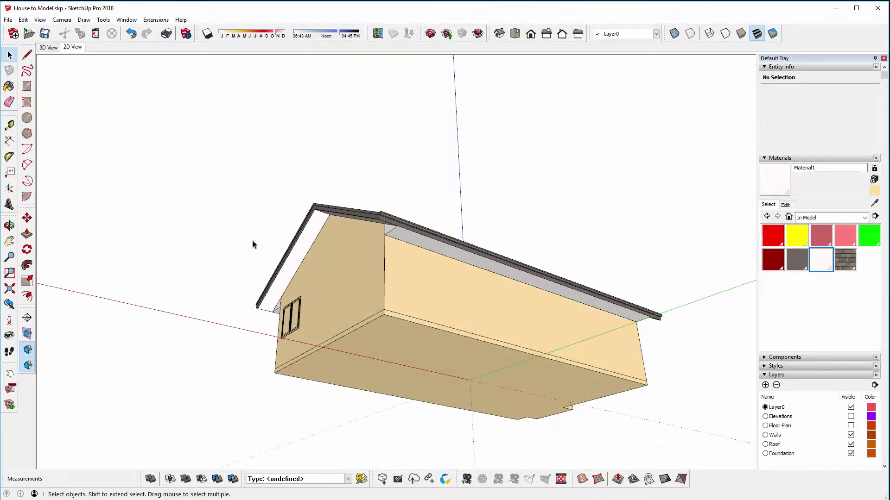
Open the walls group, repaint all its matching faces with white Material1, and list the Brick, Cladding and Siding materials
middle_click_drag(253, 244, 465, 322)
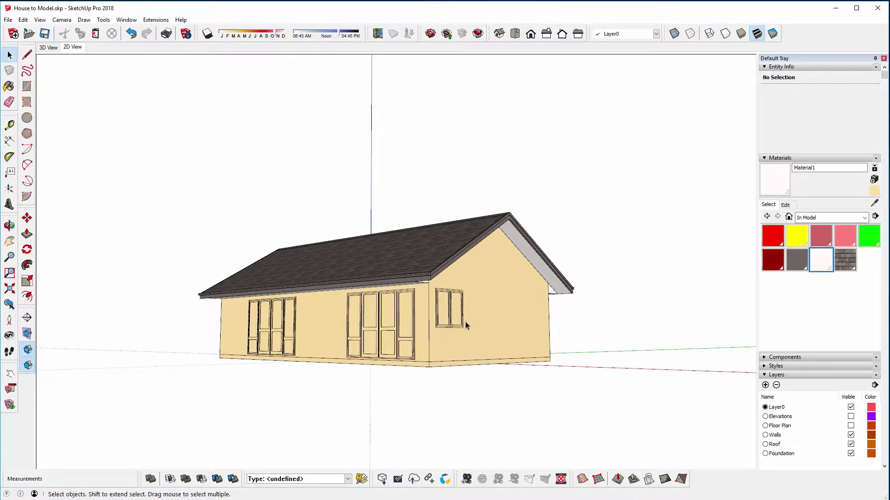
scroll(466, 322, "up", 3)
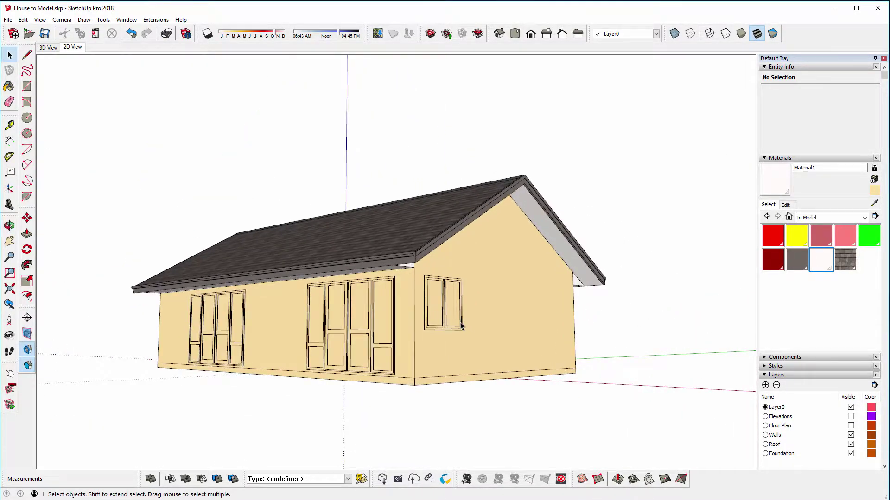
double_click(506, 293)
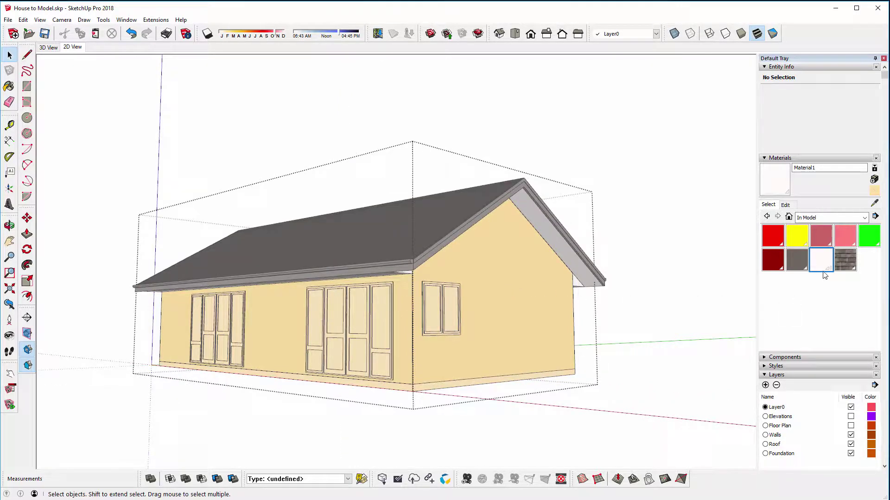
middle_click_drag(313, 340, 700, 285)
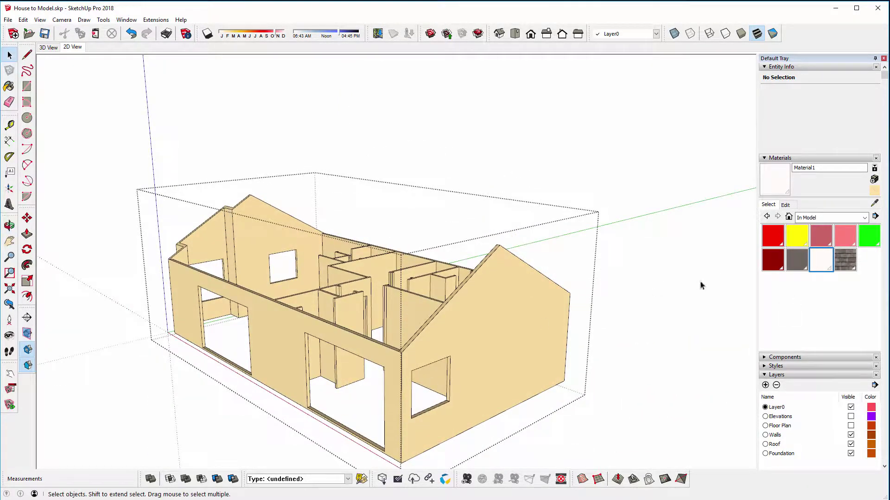
left_click(828, 266)
left_click(426, 283, "shift")
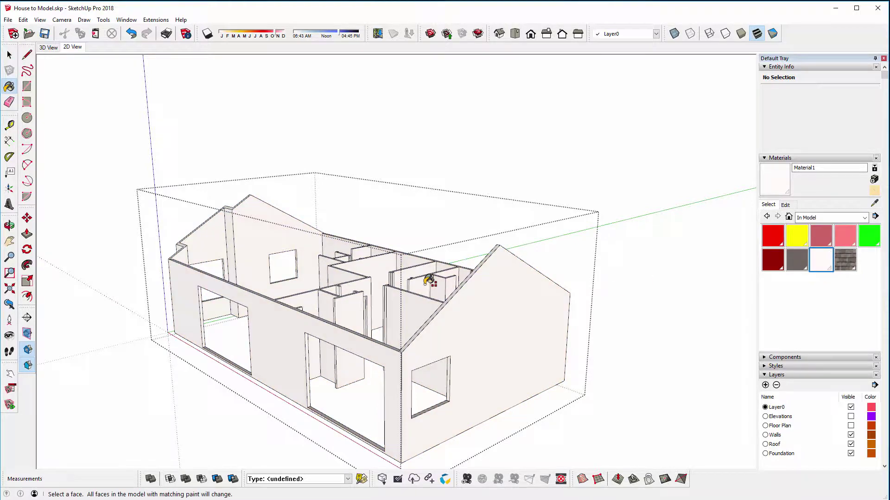
middle_click_drag(454, 329, 417, 250)
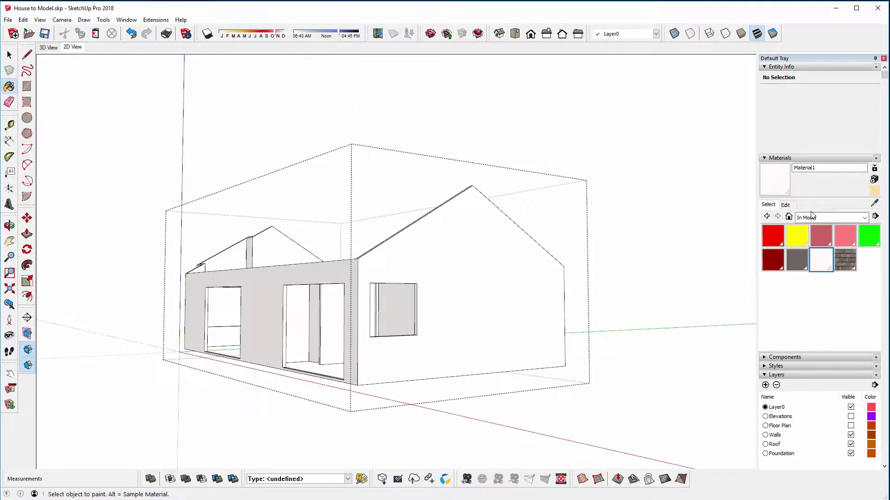
left_click(810, 218)
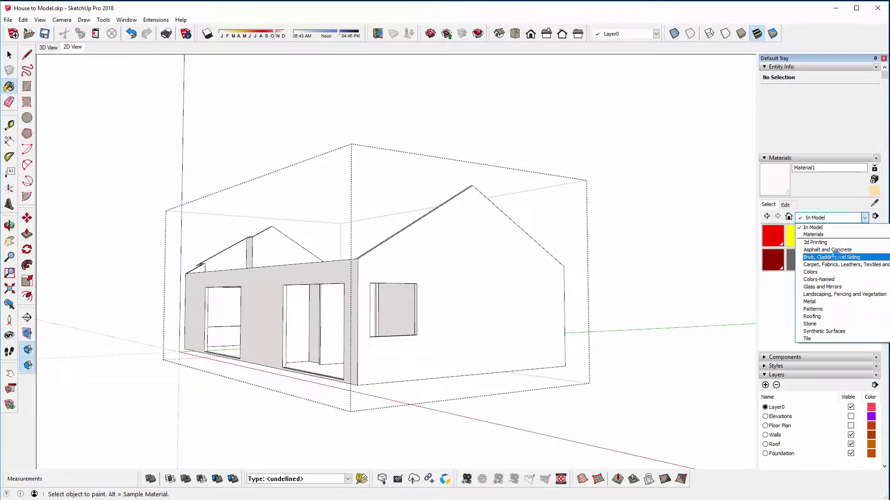
left_click(836, 258)
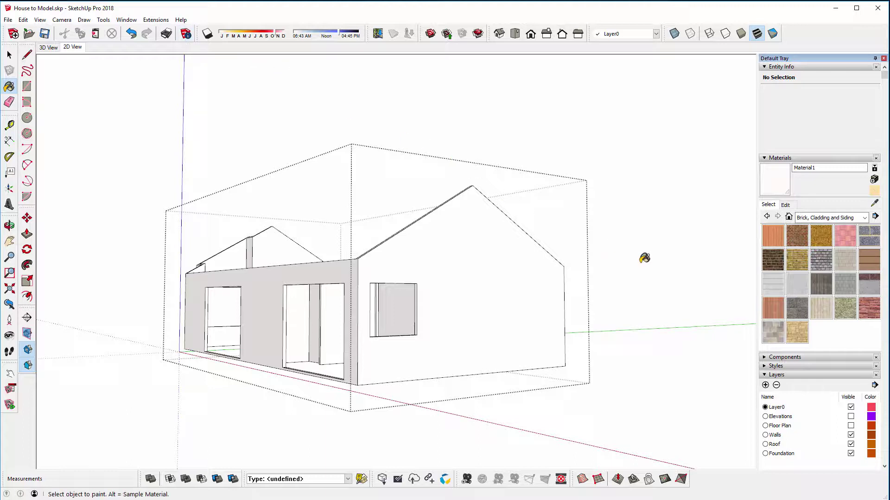
Paint the outer wall faces all around the house with the Brick Tumbled material
left_click(821, 265)
left_click(422, 345)
left_click(319, 271)
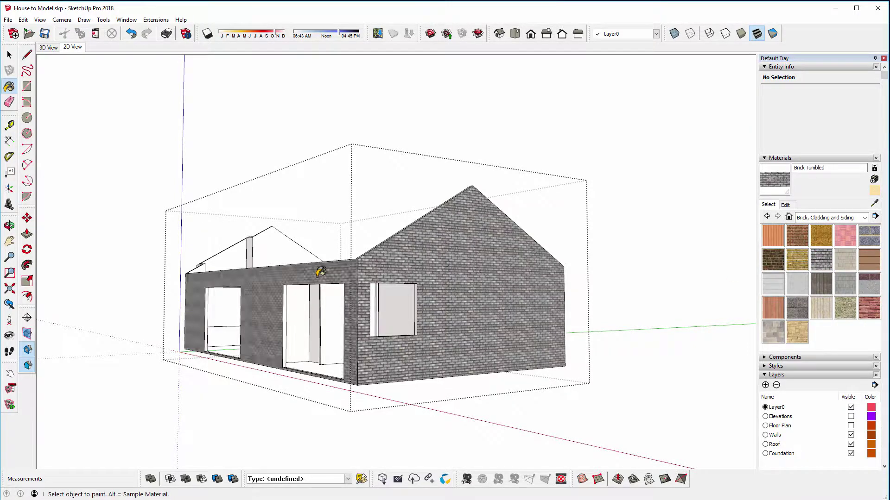
middle_click_drag(319, 271, 296, 282)
left_click(295, 283)
left_click(243, 258)
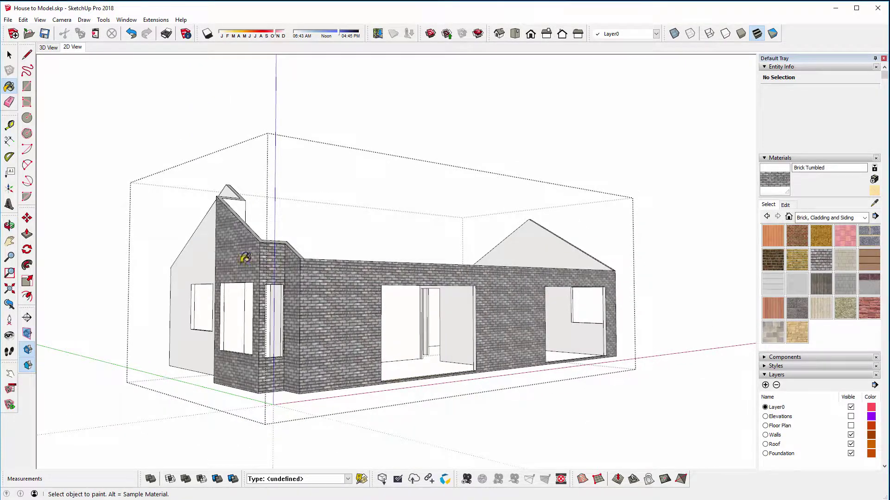
middle_click_drag(214, 257, 472, 240)
left_click(472, 239)
left_click(417, 247)
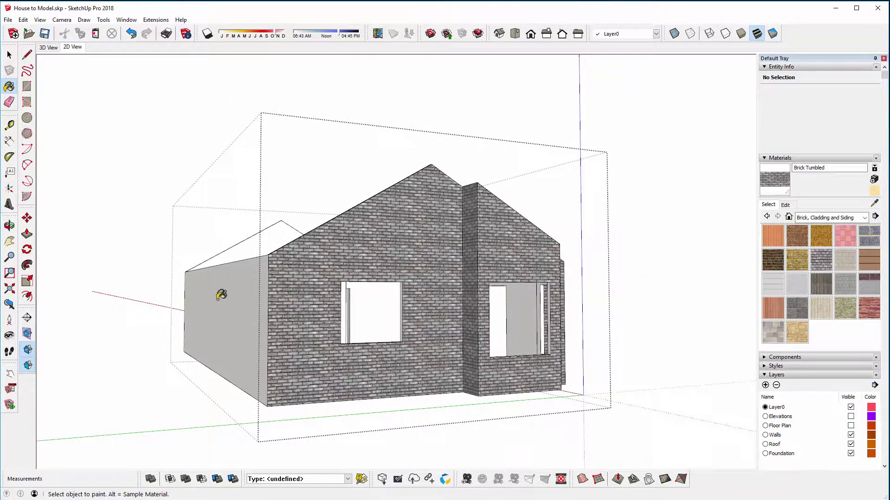
left_click(222, 294)
Paint the outer wall faces all around the house with the Cladding Siding White material
mouse_move(222, 294)
middle_mouse_down()
mouse_move(680, 298)
mouse_move(298, 290)
mouse_move(470, 290)
mouse_move(656, 384)
mouse_move(665, 298)
mouse_move(693, 308)
middle_mouse_up()
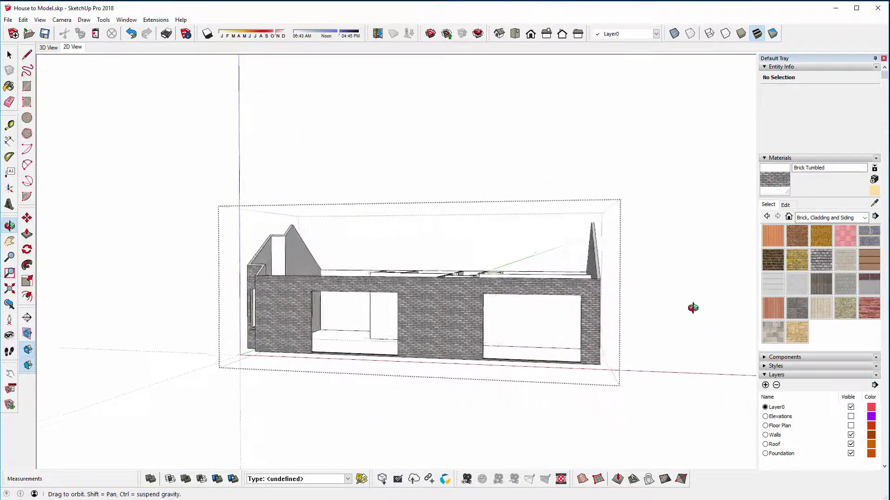
middle_click_drag(507, 307, 648, 304)
scroll(641, 297, "up", 3)
left_click(771, 292)
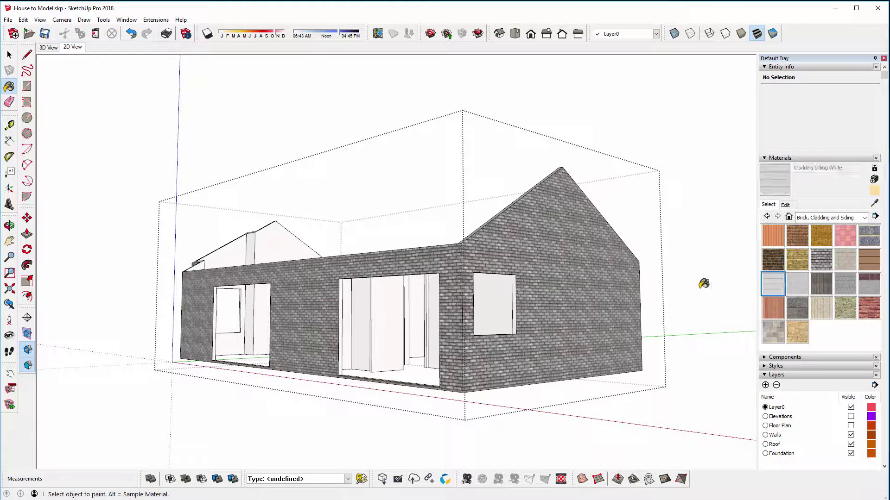
left_click(585, 283)
mouse_move(586, 284)
middle_mouse_down()
mouse_move(279, 298)
mouse_move(347, 301)
mouse_move(506, 260)
mouse_move(304, 268)
middle_mouse_up()
left_click(279, 298)
left_click(487, 258)
left_click(510, 255)
left_click(531, 258)
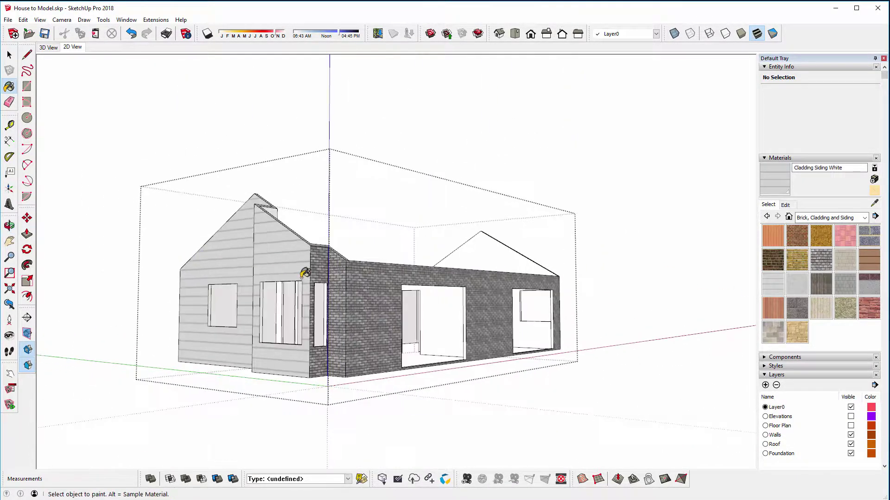
left_click(337, 266)
left_click(377, 274)
mouse_move(377, 274)
middle_mouse_down()
mouse_move(184, 289)
mouse_move(361, 284)
middle_mouse_up()
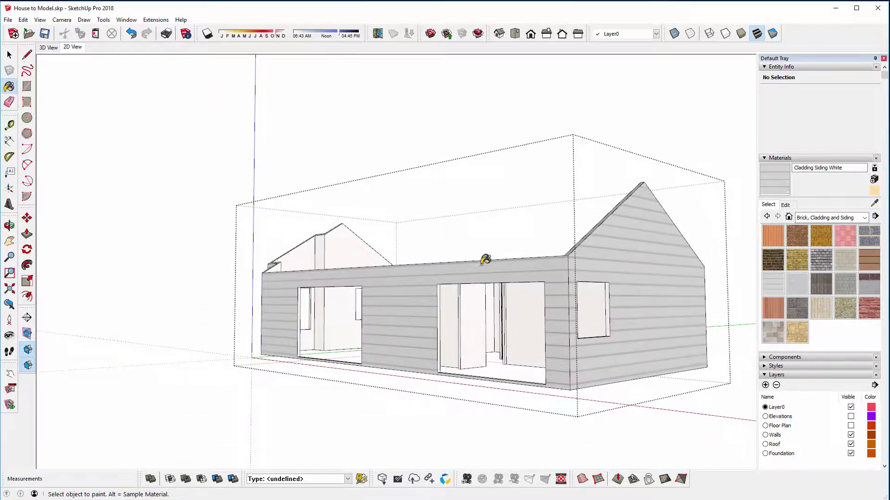
Set the Cladding Siding White material's texture size to 450 mm and inspect the scaled cladding on the walls
left_click(785, 205)
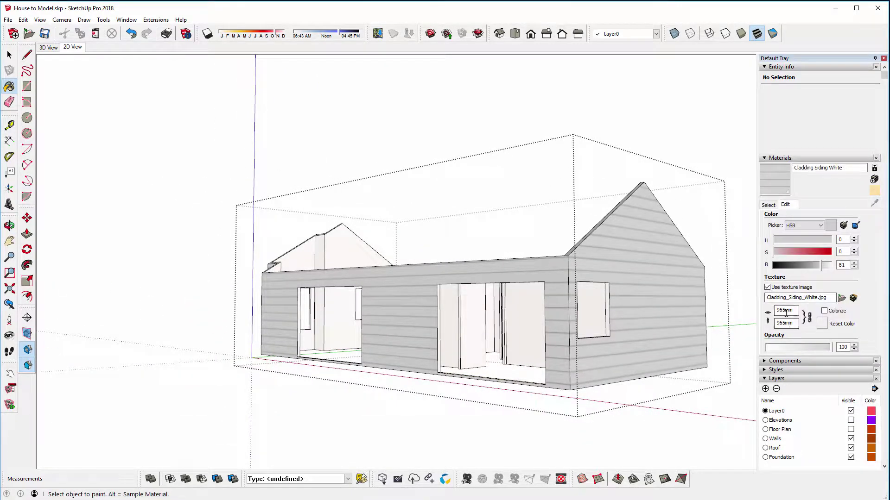
left_click_drag(777, 310, 786, 310)
type("450")
key("Return")
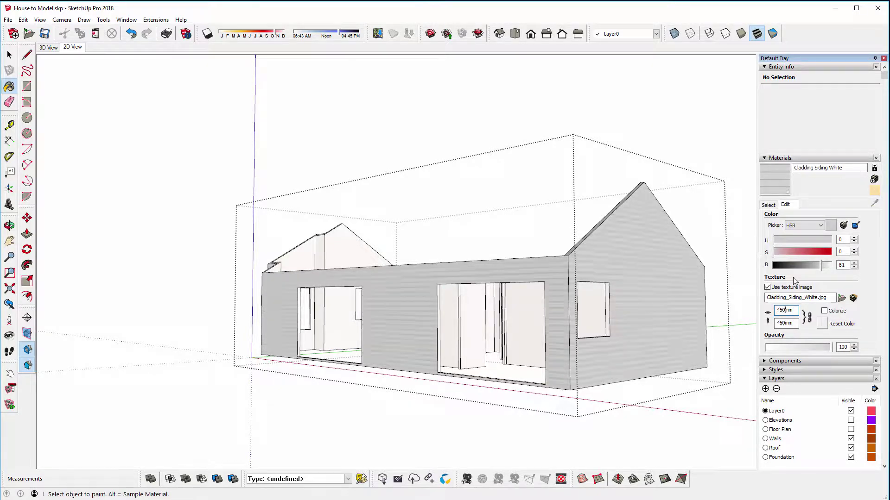
middle_click_drag(347, 329, 558, 332)
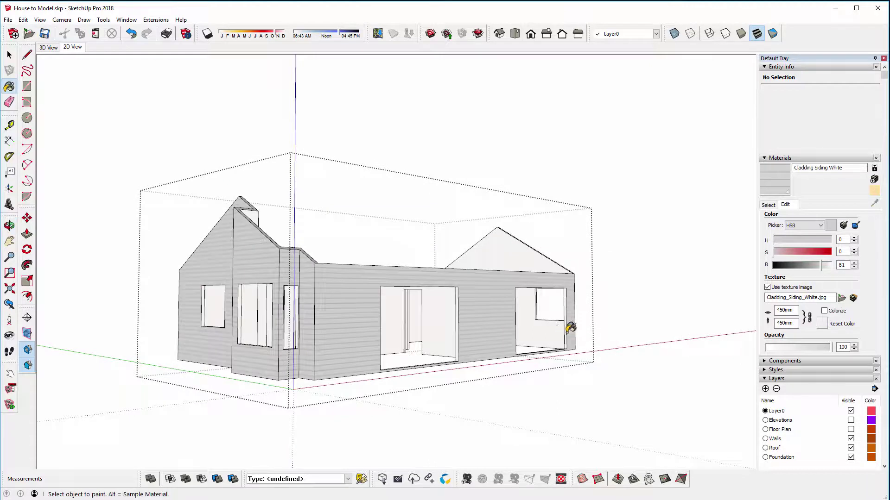
Adjust the wall cladding material's brightness to 79 and leave the open walls group
left_click(812, 267)
left_click_drag(811, 269, 790, 270)
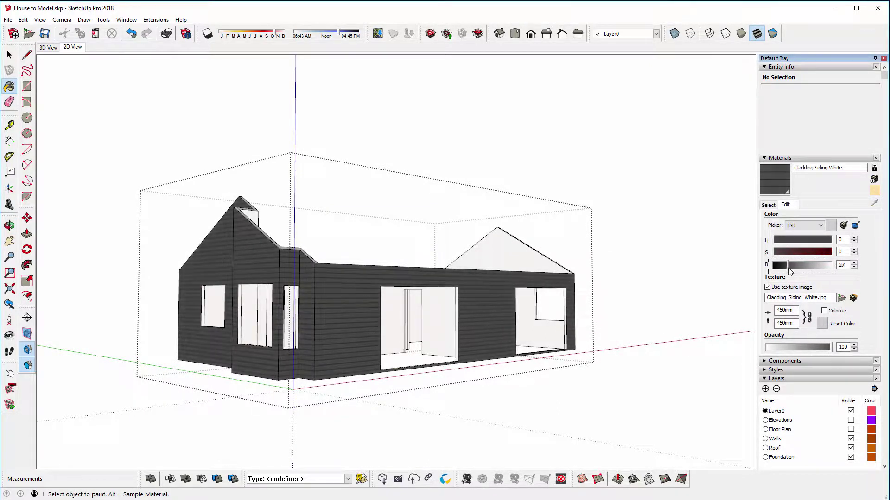
key("space")
left_click(100, 156)
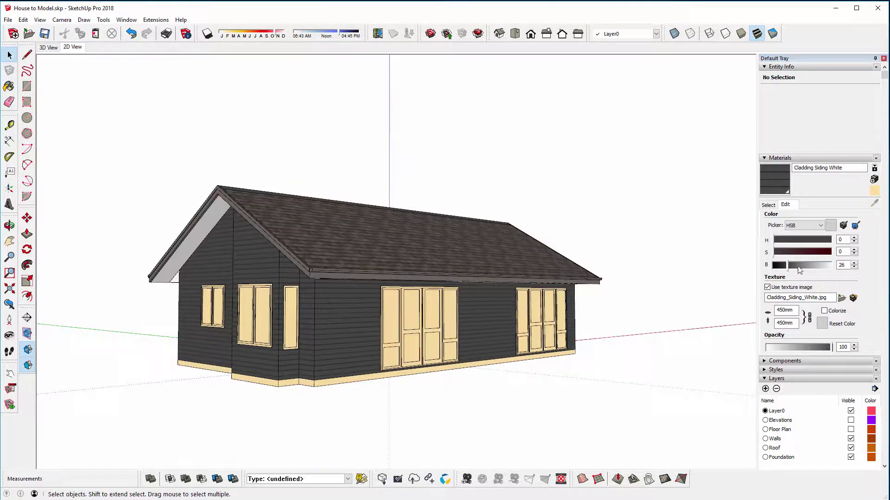
left_click_drag(799, 270, 820, 270)
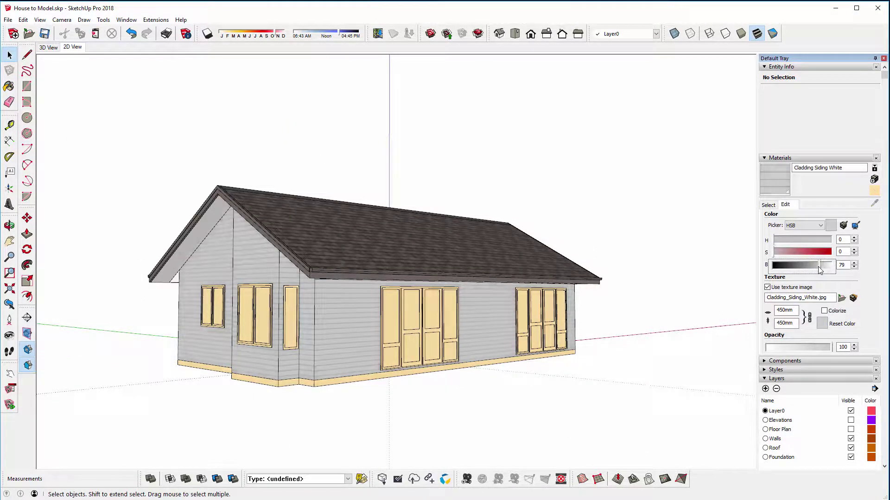
middle_click(426, 351)
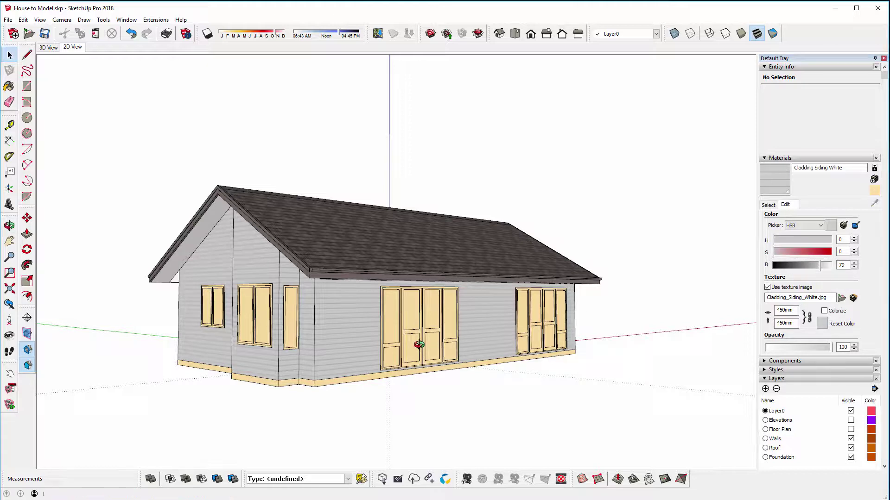
Sample the dark Material from the roof trim and paint both door sets, the bay windows and the adjacent gable-end window with it
left_click(9, 86)
key("alt")
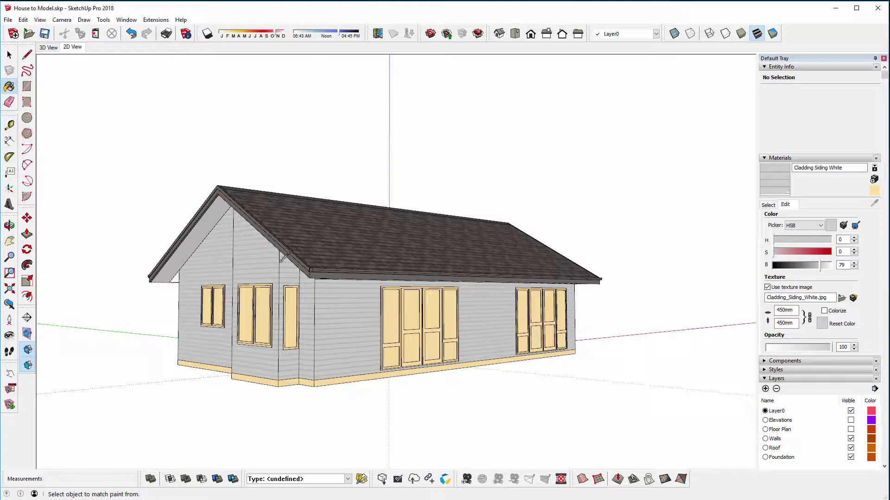
left_click(294, 255, "alt")
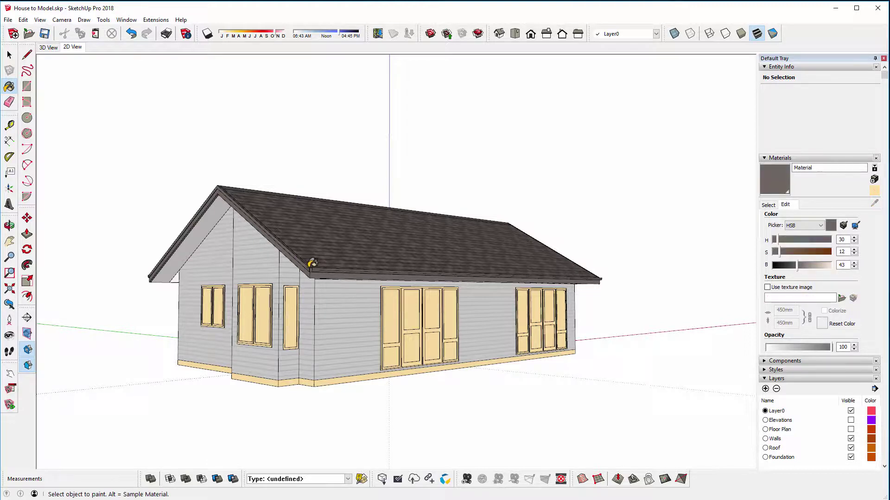
middle_click_drag(440, 355, 431, 325)
left_click(431, 326)
left_click(252, 295)
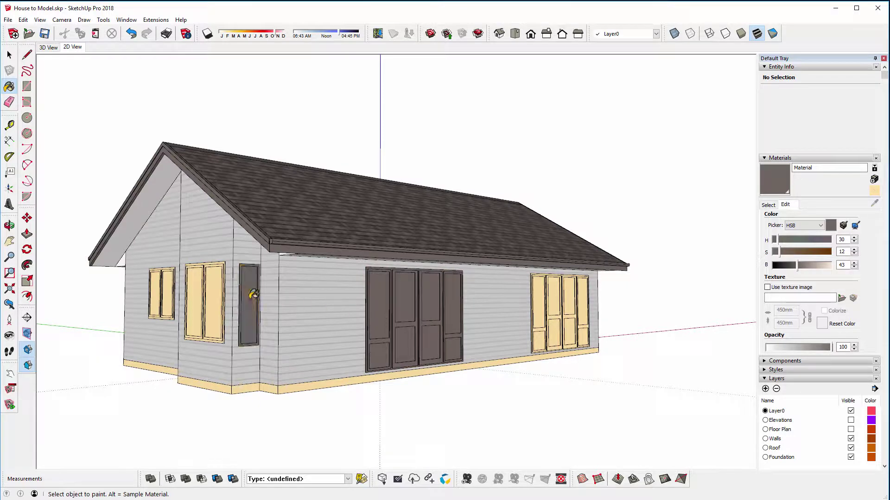
left_click(222, 291)
left_click(169, 279)
left_click(583, 306)
Paint the window on the opposite gable-end wall with the same dark Material
middle_click_drag(582, 306, 145, 301)
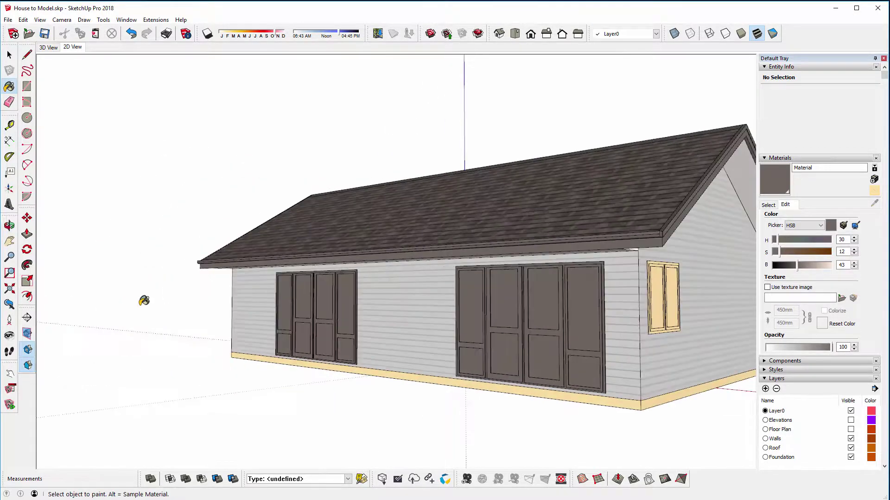
left_click(662, 302)
middle_click_drag(433, 292, 291, 281)
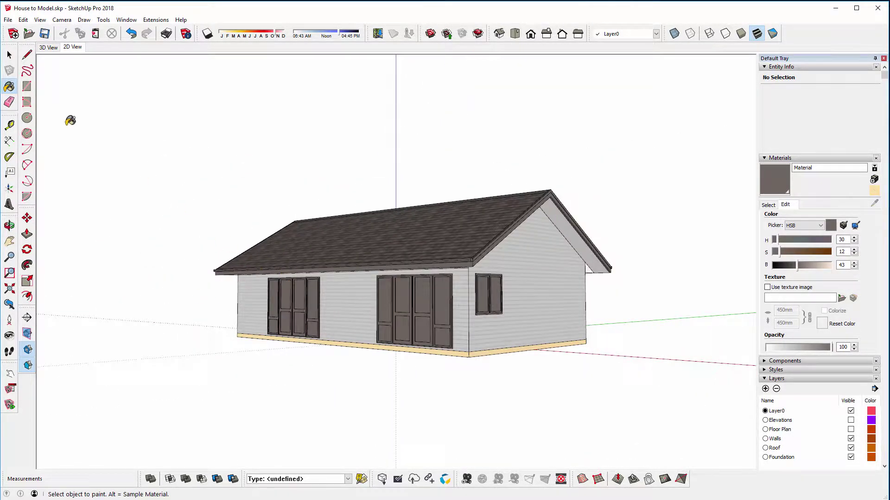
key("space")
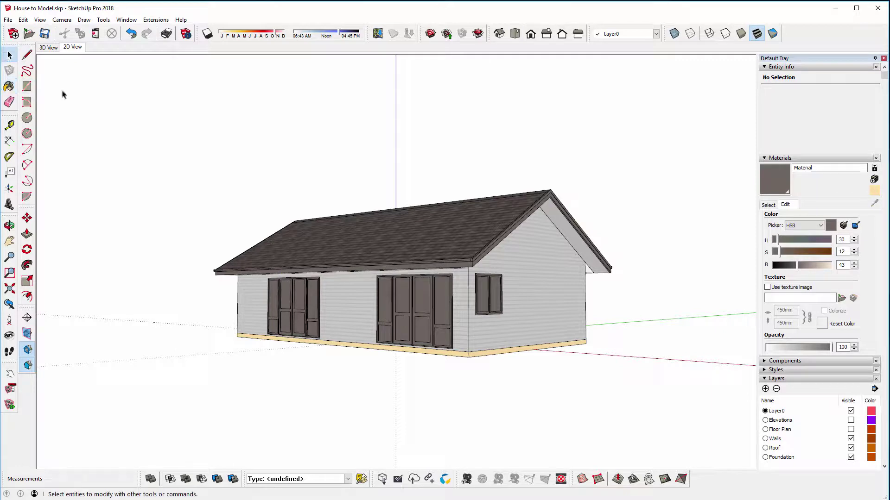
Open the four-panel door component for editing and choose Translucent Glass Gray from the Glass and Mirrors materials
double_click(428, 315)
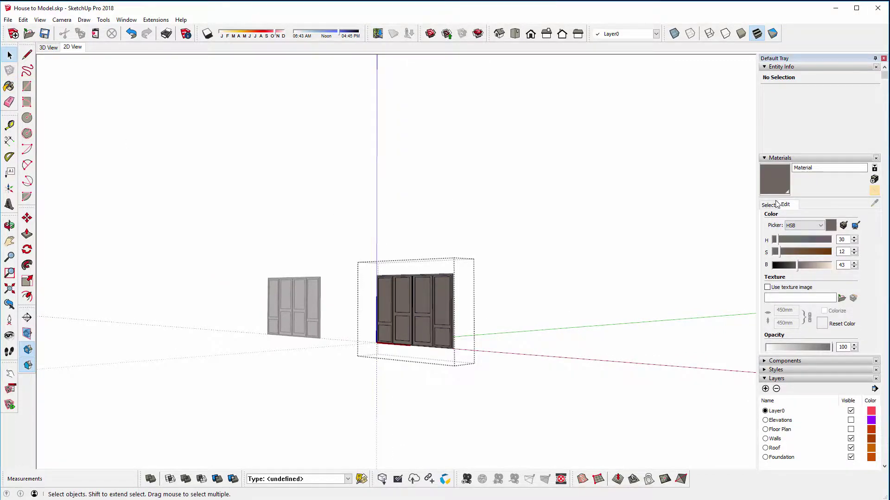
left_click(776, 204)
left_click(809, 220)
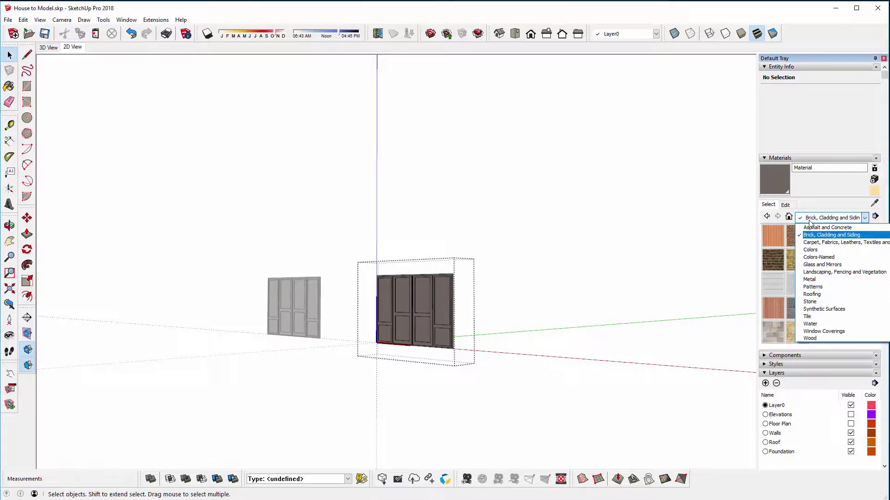
left_click(819, 265)
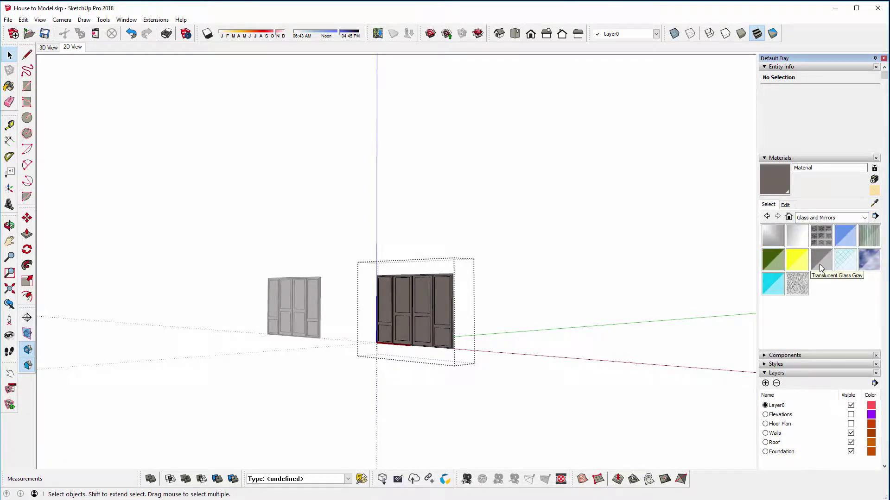
left_click(820, 265)
Paint all upper and lower panes of the four-panel door with Translucent Glass Gray and close the component
left_click(443, 290)
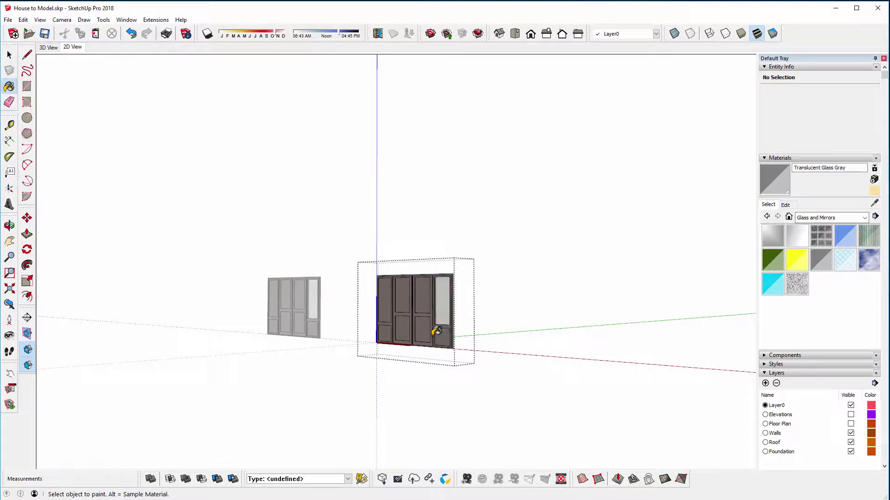
left_click(443, 336)
left_click(423, 330)
left_click(423, 296)
left_click(403, 291)
left_click(403, 327)
left_click(387, 330)
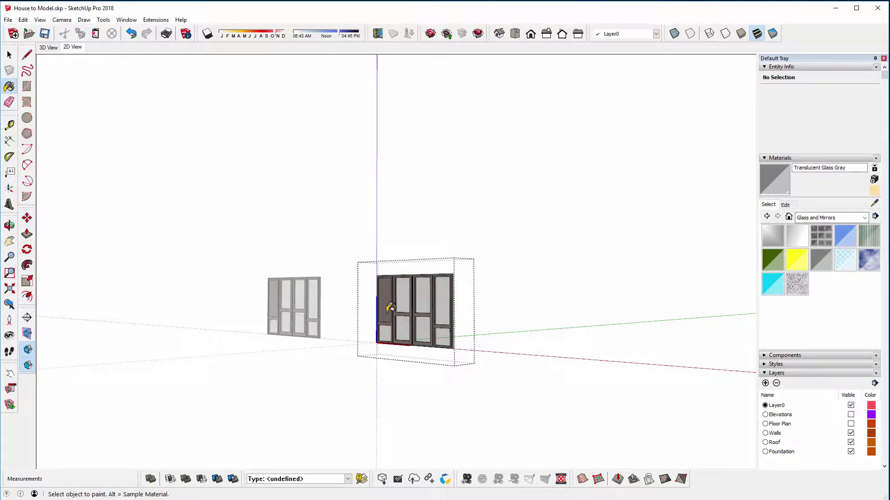
left_click(387, 301)
scroll(424, 312, "up", 2)
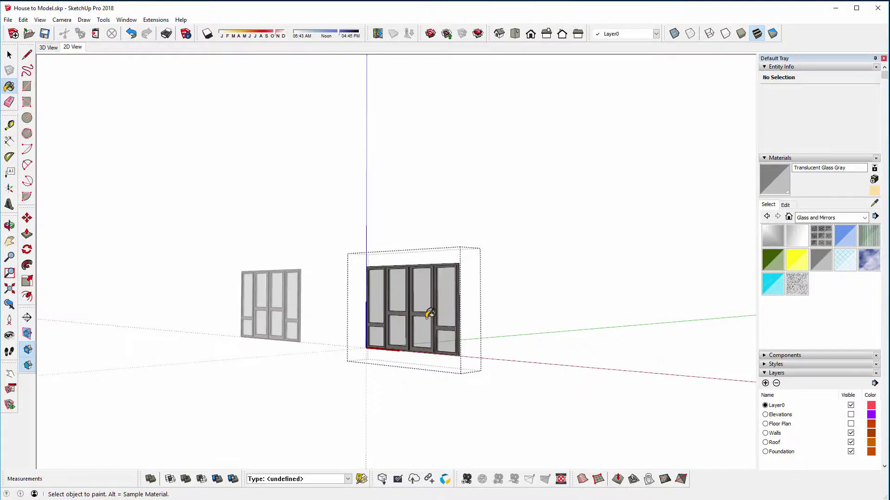
right_click(332, 268)
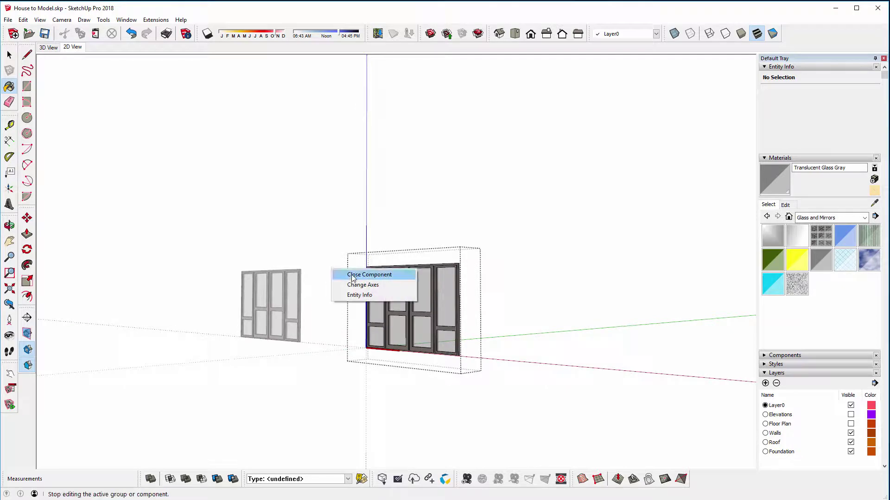
left_click(352, 275)
Edit the small gable-end window component, paint its two panes with Translucent Glass Gray and close it
right_click(497, 291)
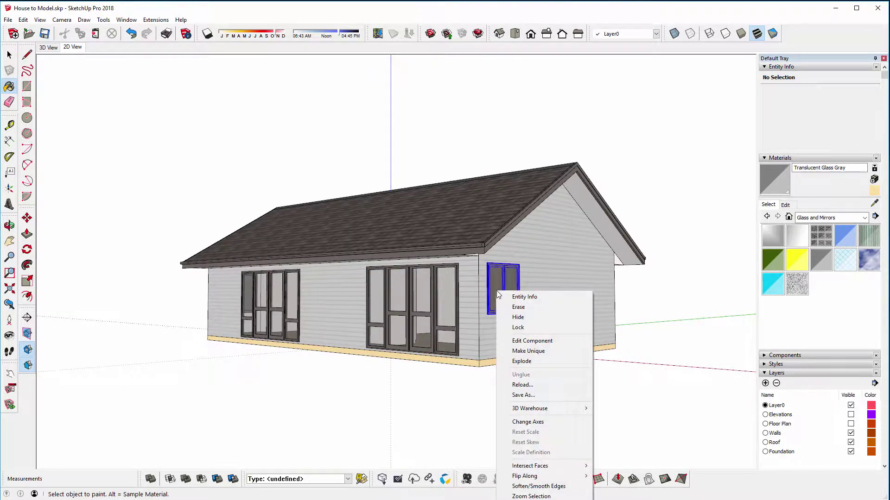
left_click(511, 341)
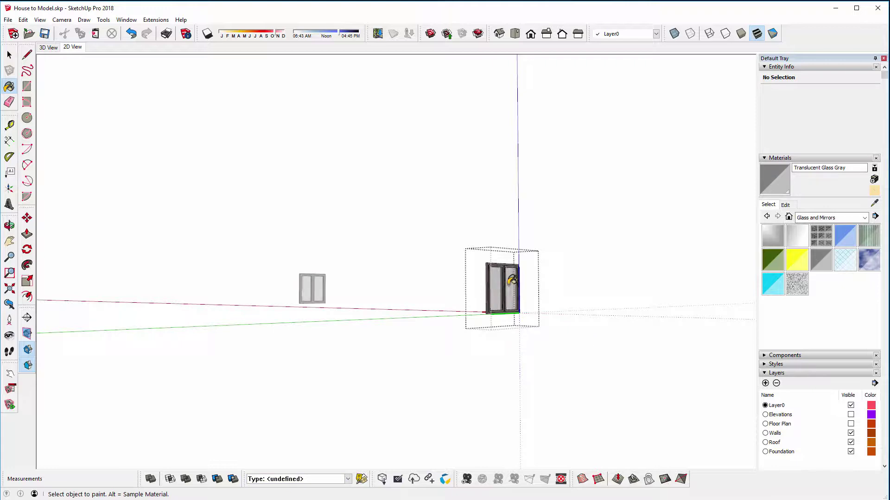
right_click(444, 287)
left_click(449, 291)
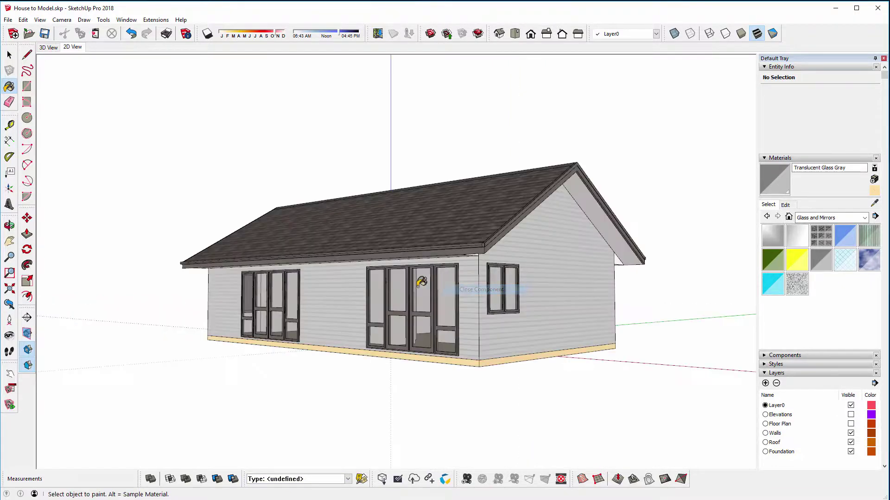
Open the two-pane bay window component, paint both panes with Translucent Glass Gray and close it
mouse_move(491, 289)
middle_mouse_down()
mouse_move(499, 227)
mouse_move(316, 278)
middle_mouse_up()
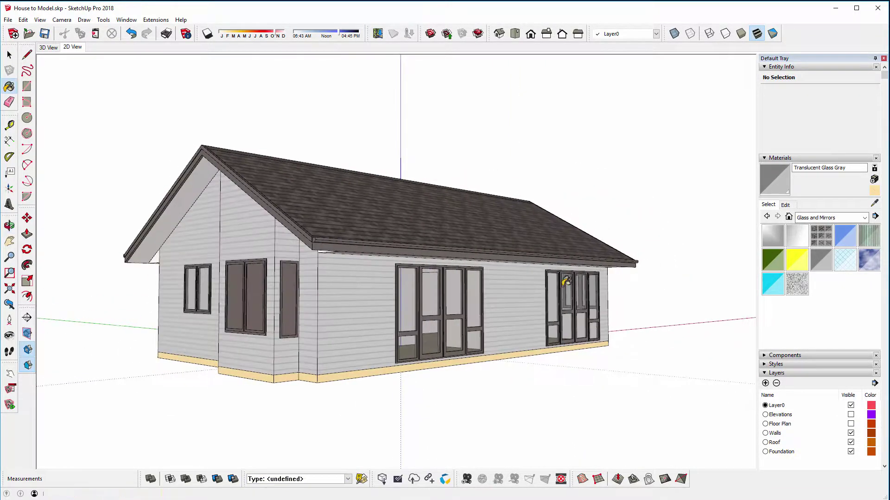
key("space")
double_click(256, 285)
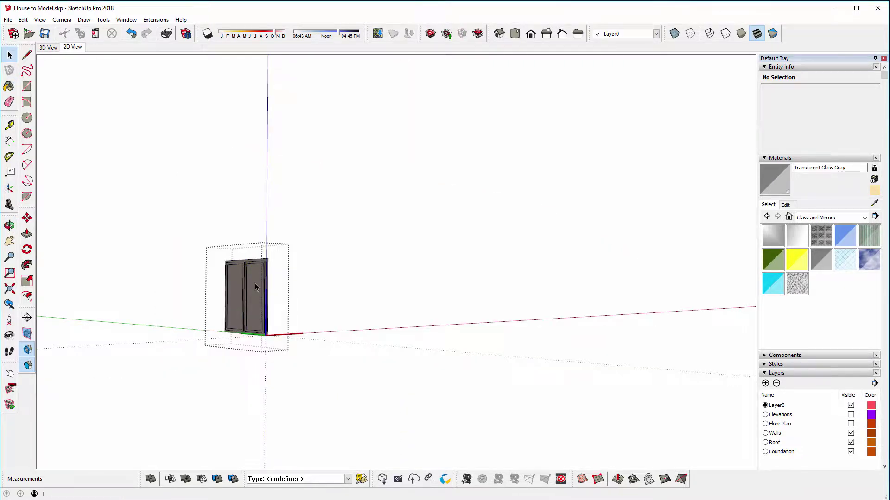
key("b")
left_click(253, 281)
left_click(240, 281)
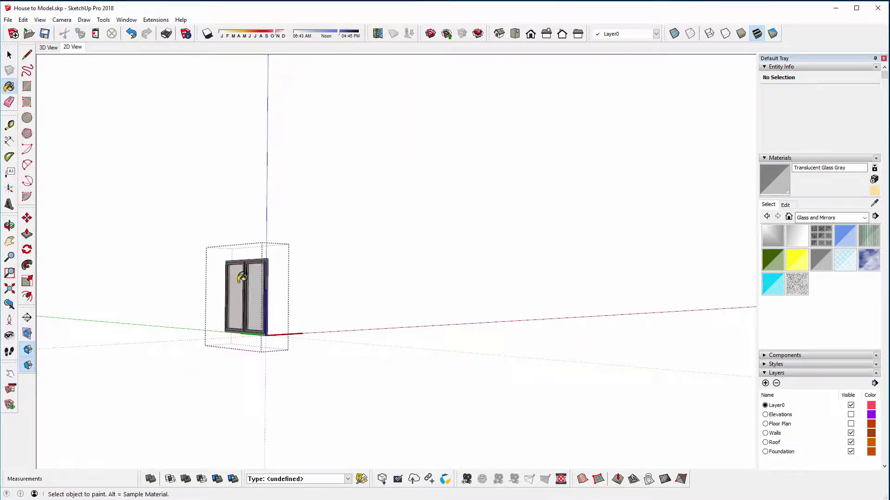
key("space")
left_click(310, 304)
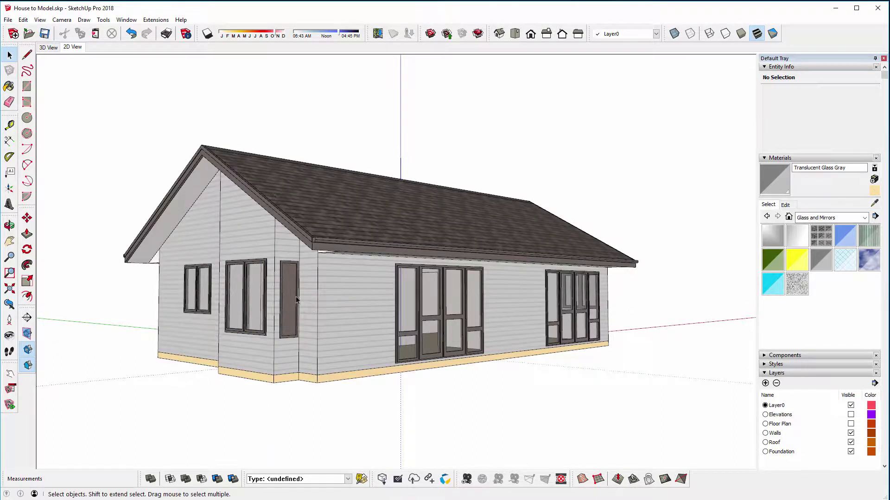
Open the narrow side window component of the bay, paint its pane with Translucent Glass Gray and close it
double_click(290, 295)
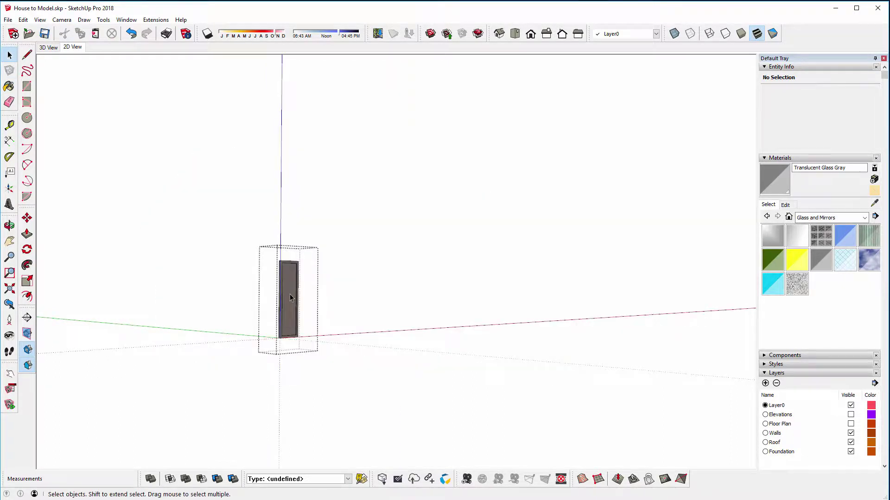
key("b")
left_click(290, 294)
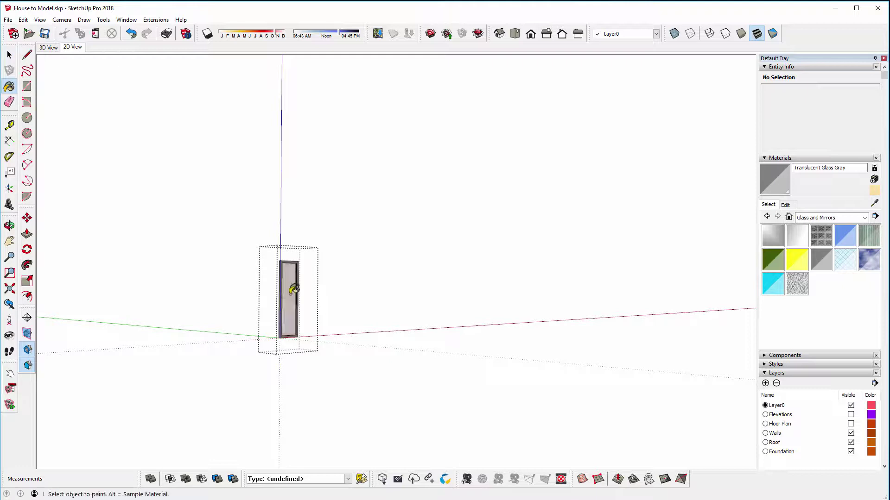
key("space")
left_click(340, 298)
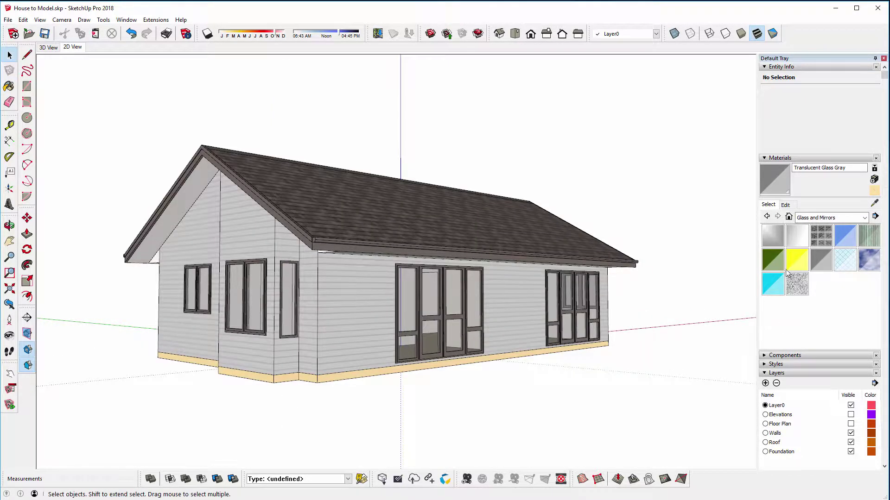
Paint the foundation with Polished Concrete New from the Asphalt and Concrete materials and collapse the Materials section
left_click(819, 220)
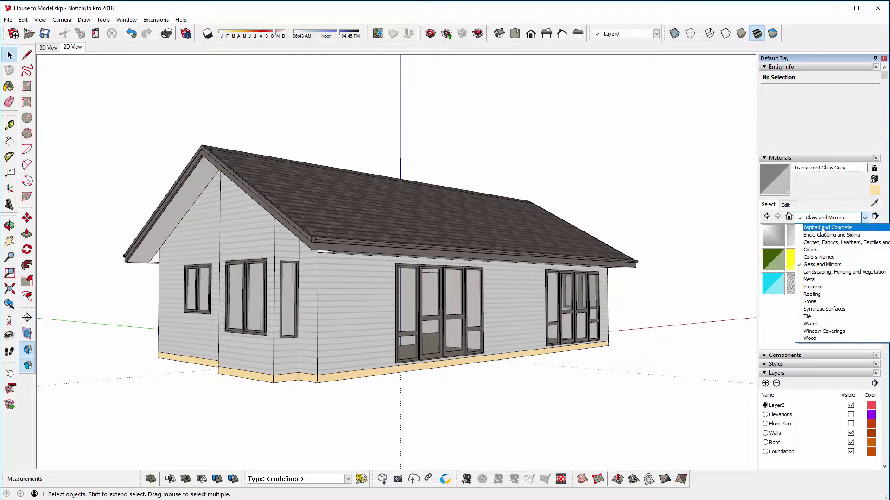
left_click(824, 228)
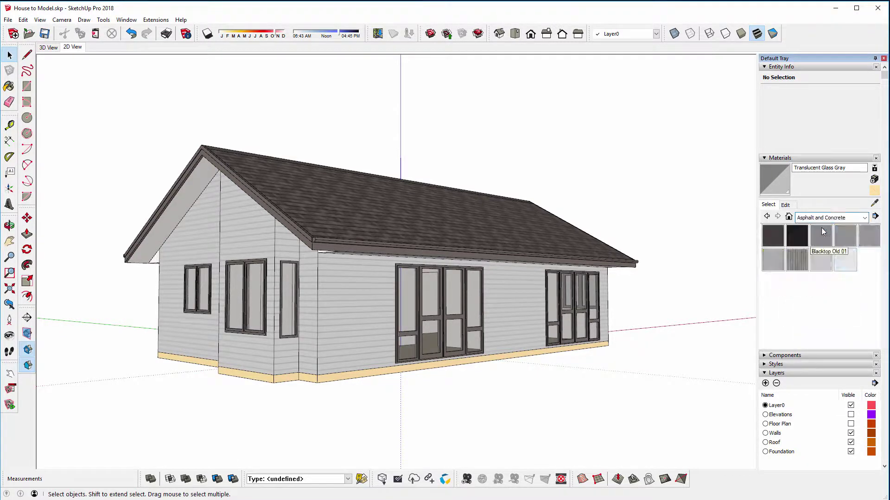
left_click(825, 263)
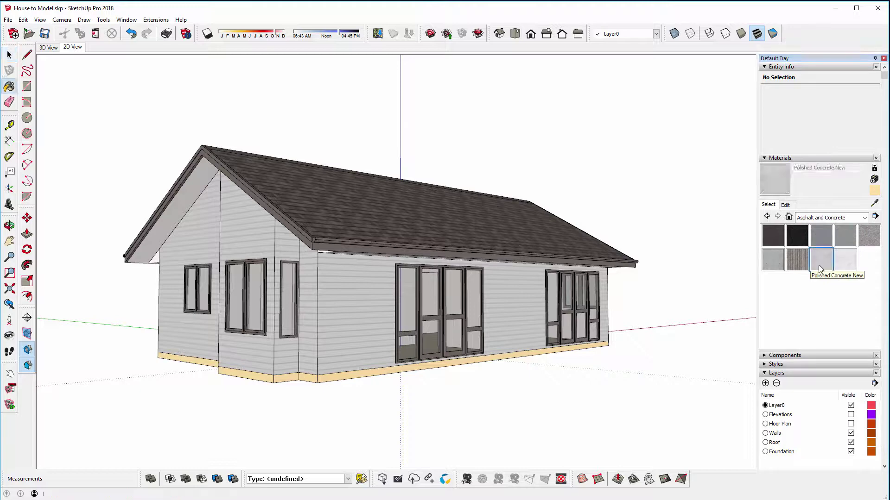
left_click(493, 355)
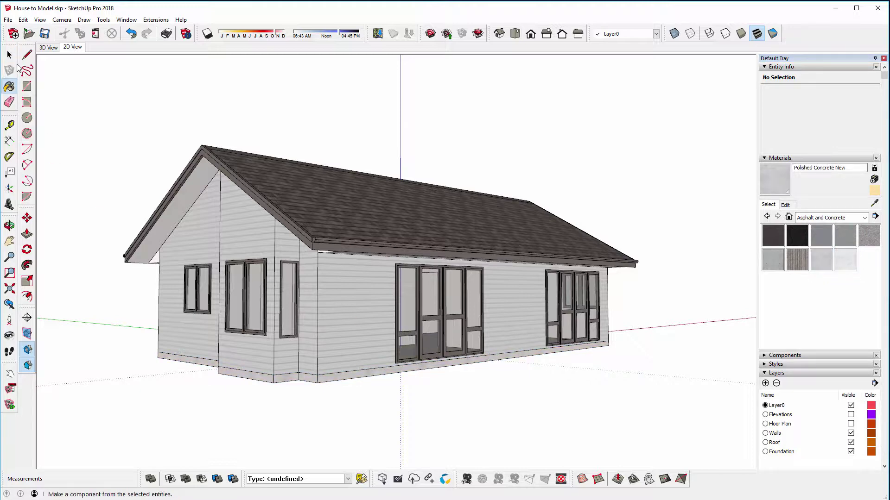
left_click(10, 55)
middle_click_drag(510, 287, 433, 289)
left_click(779, 158)
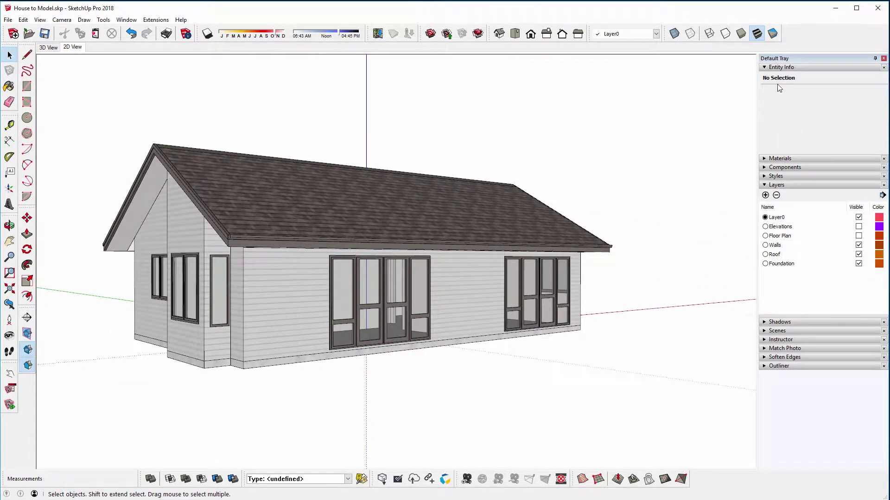
Collapse the Entity Info and Layers sections, and turn on shadows with the time of day moved to 02:44 PM
left_click(777, 68)
left_click(766, 104)
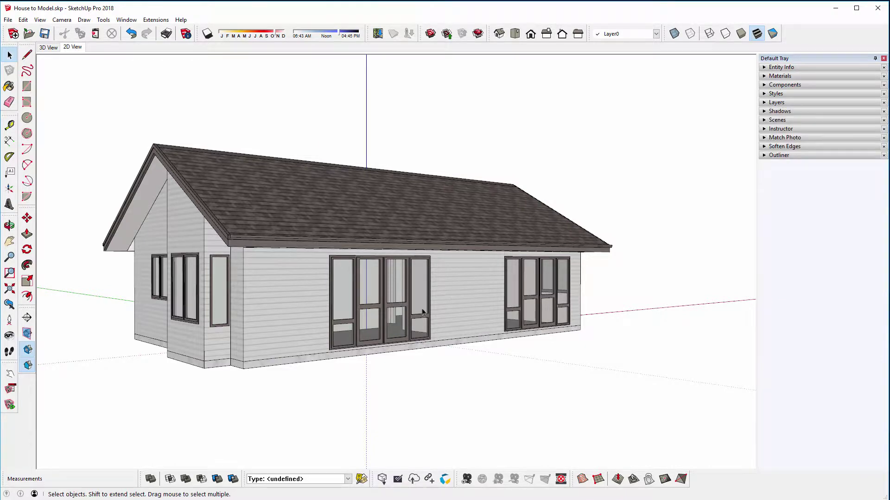
middle_click_drag(406, 314, 306, 208)
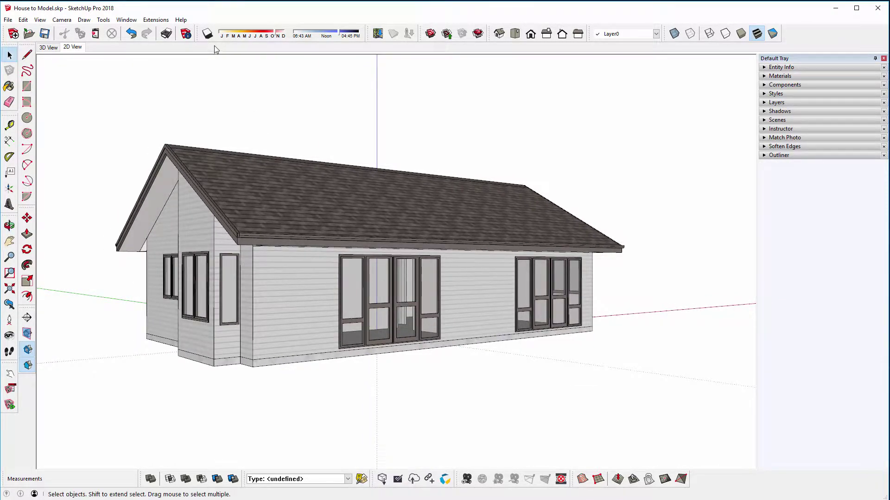
left_click(208, 35)
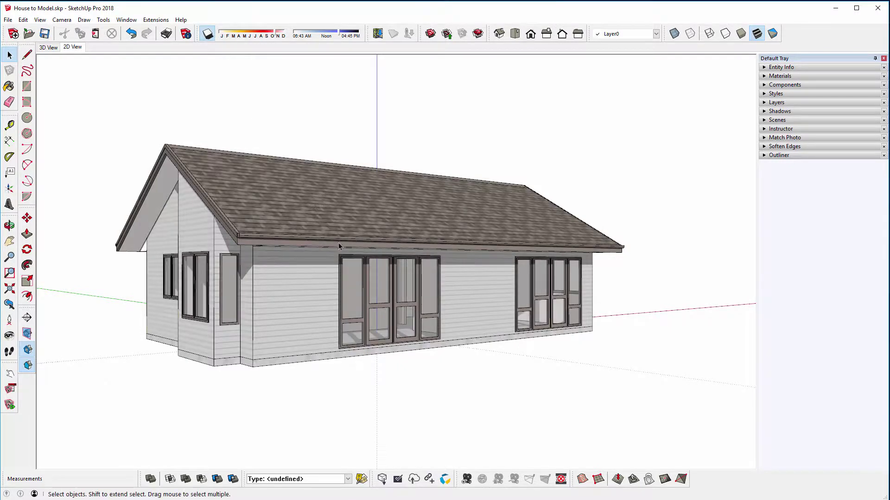
middle_click_drag(341, 268, 340, 280)
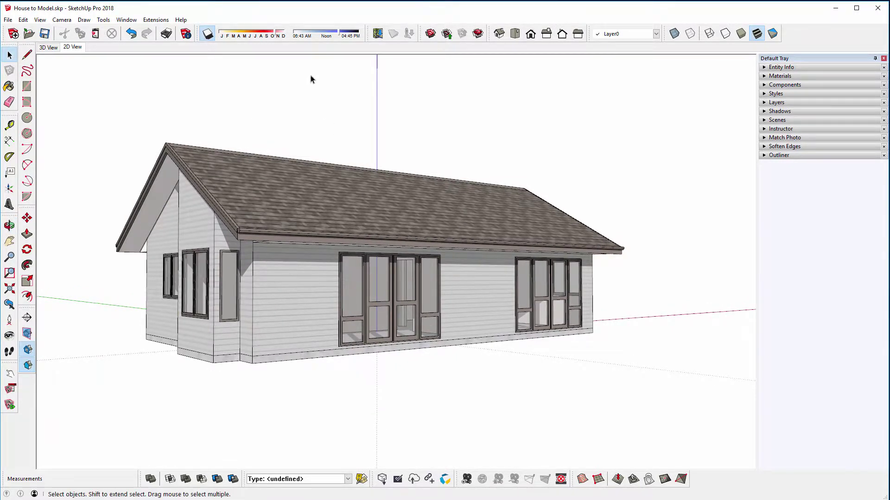
left_click_drag(336, 30, 347, 35)
scroll(412, 227, "up", 1)
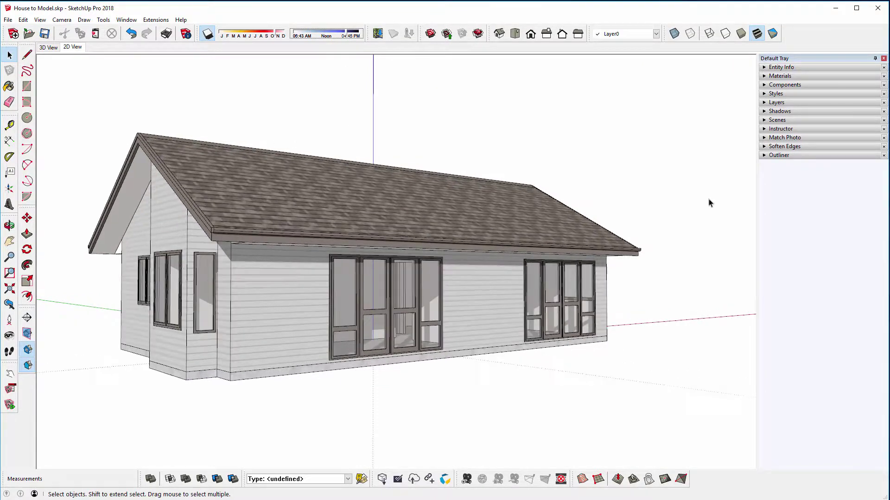
Adjust the shadow settings to Light 88, Dark 44 and a time of 02:00 PM
left_click(781, 112)
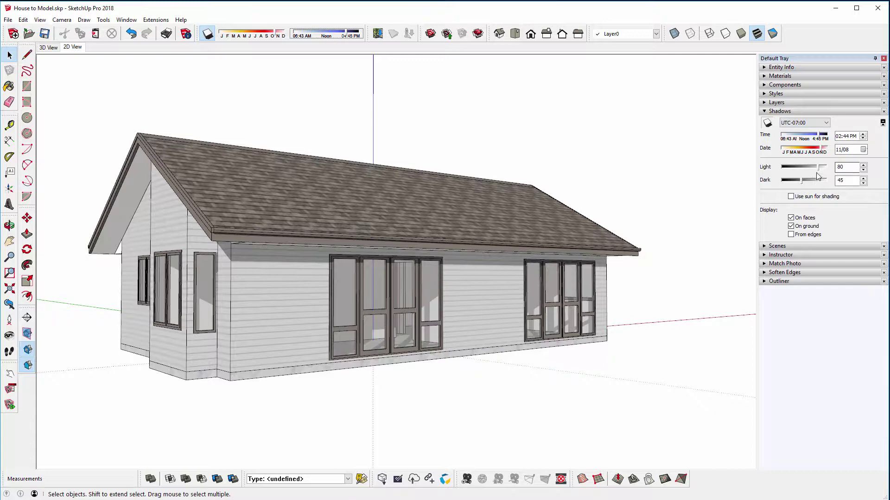
mouse_move(819, 170)
left_mouse_down()
mouse_move(794, 170)
mouse_move(820, 170)
mouse_move(791, 183)
mouse_move(804, 185)
left_mouse_up()
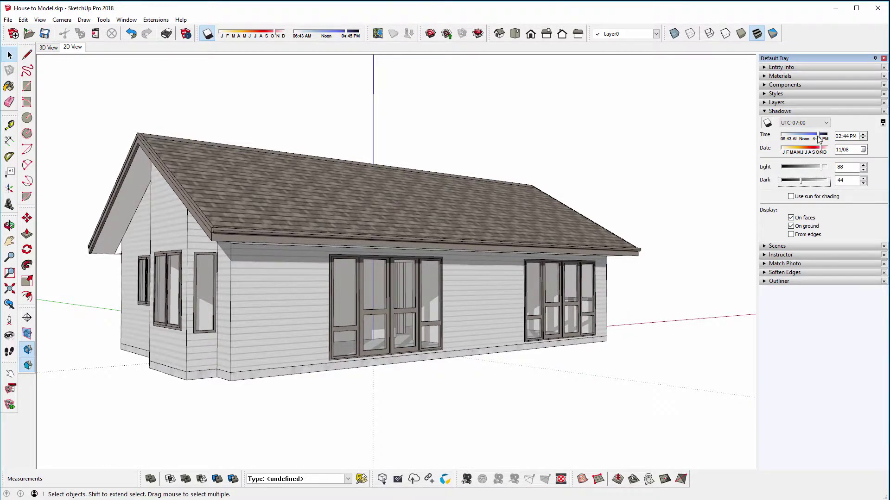
left_click_drag(819, 139, 817, 140)
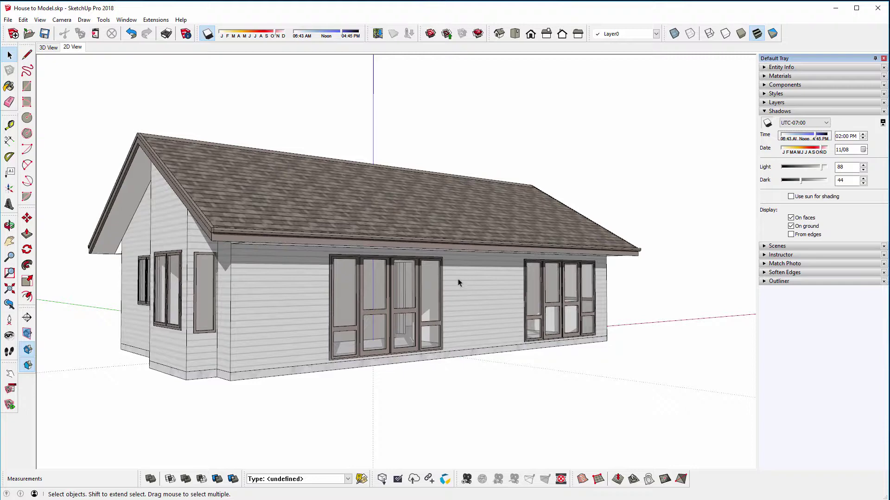
Update the 3D View scene with the current view and shadows, and switch between the 2D View and 3D View scenes
right_click(52, 48)
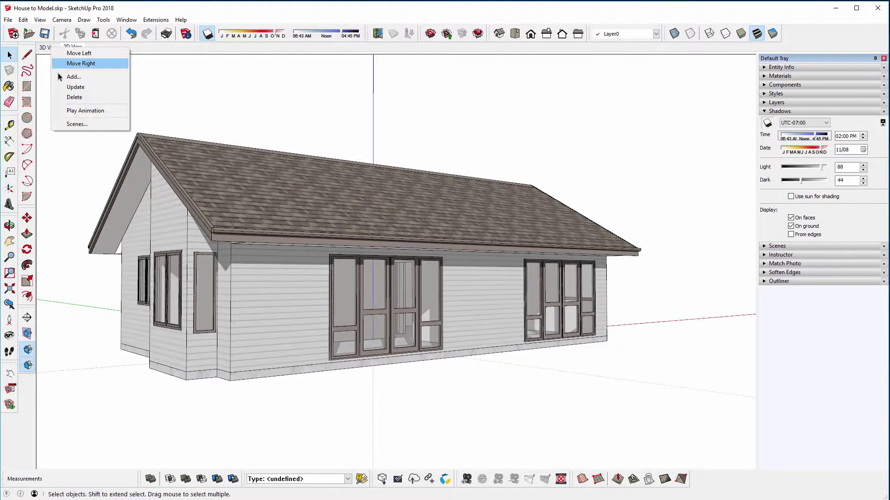
left_click(75, 87)
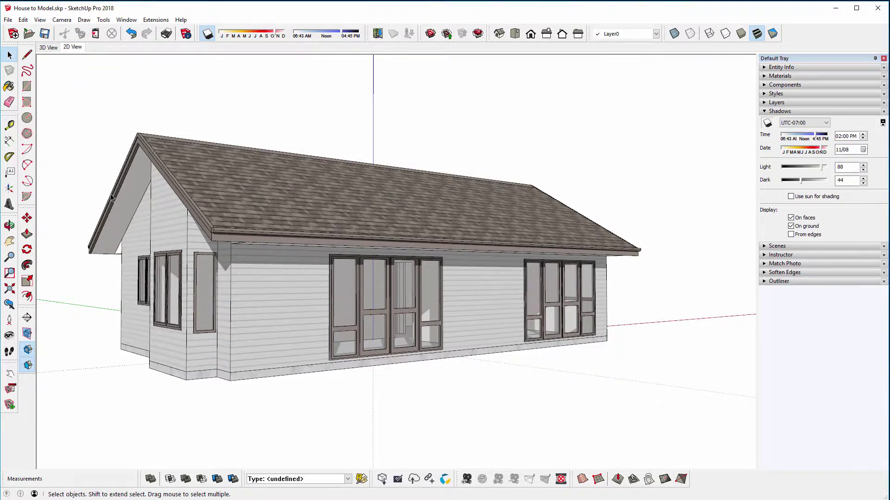
left_click(72, 47)
left_click(41, 49)
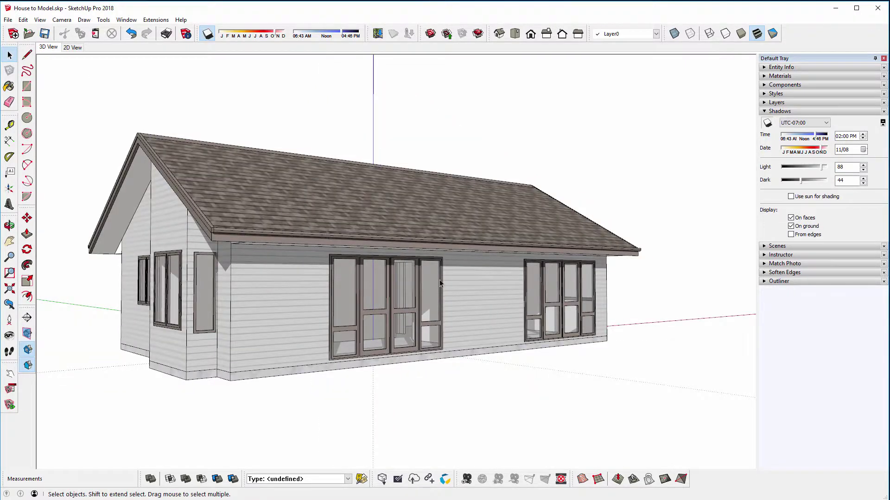
Export the view as a 2D JPEG image named House to Model.jpg to the Desktop at 3000 by 1731 pixels with anti-aliasing
left_click(8, 19)
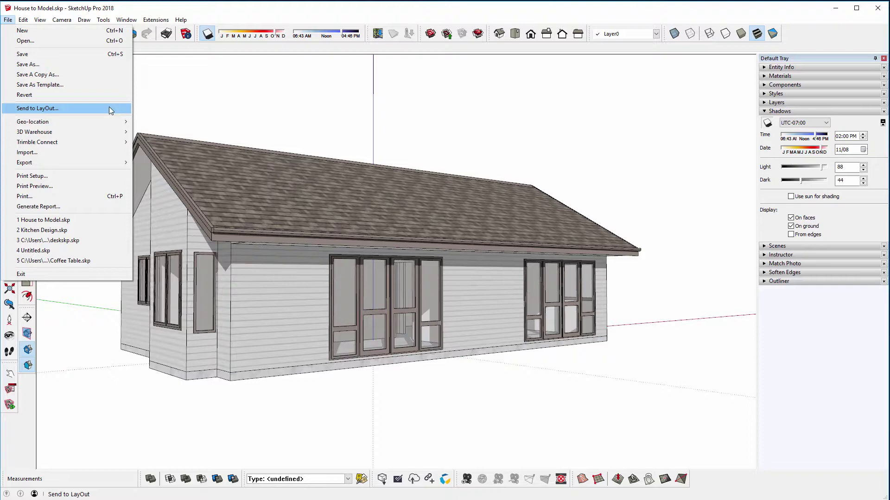
mouse_move(92, 162)
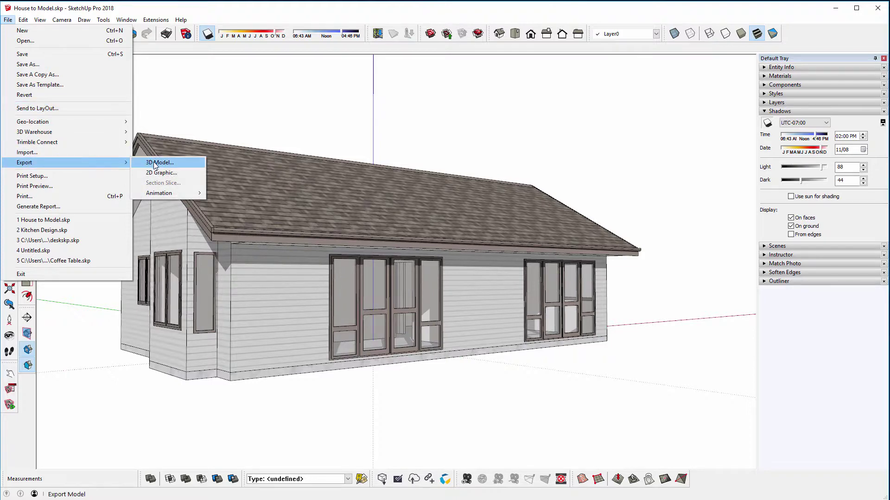
left_click(156, 173)
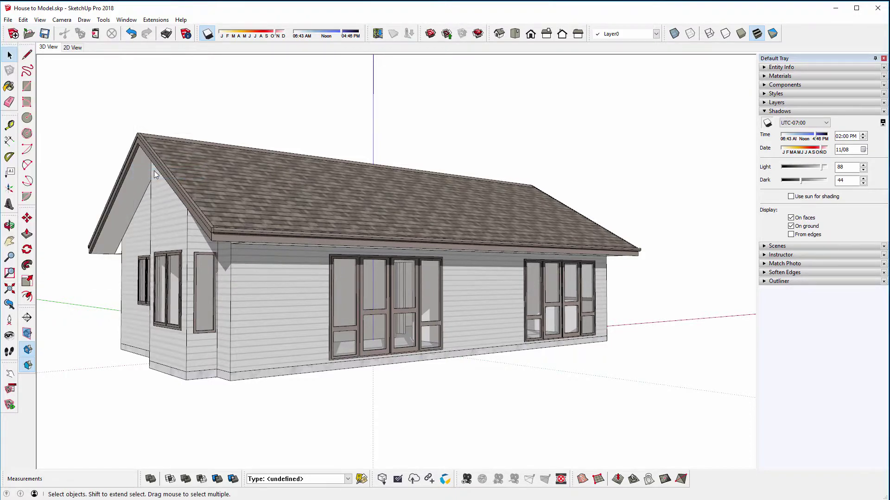
left_click(235, 271)
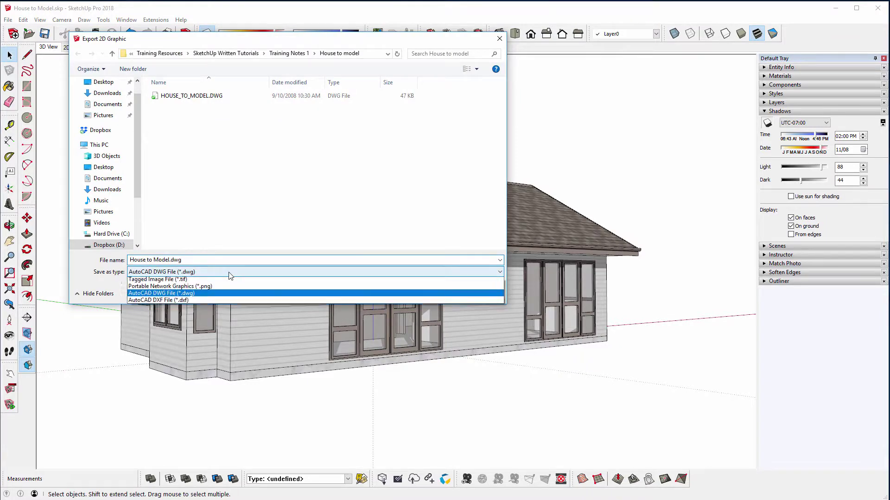
left_click(184, 299)
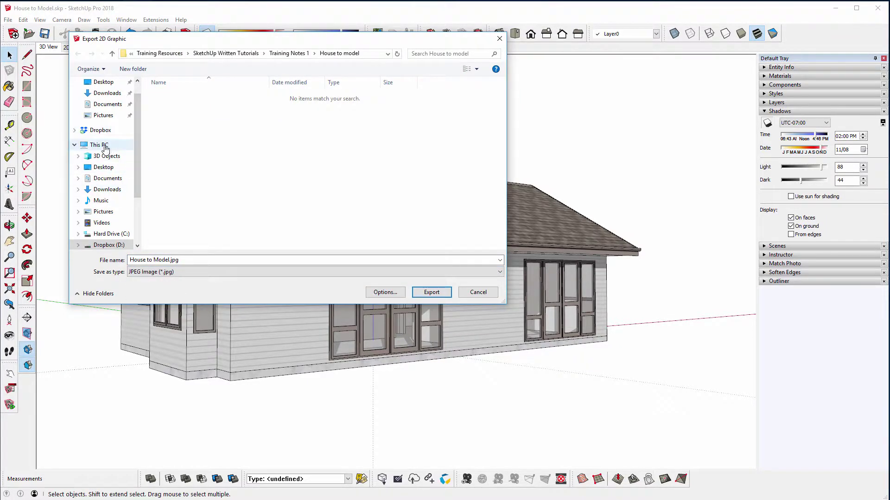
left_click(101, 168)
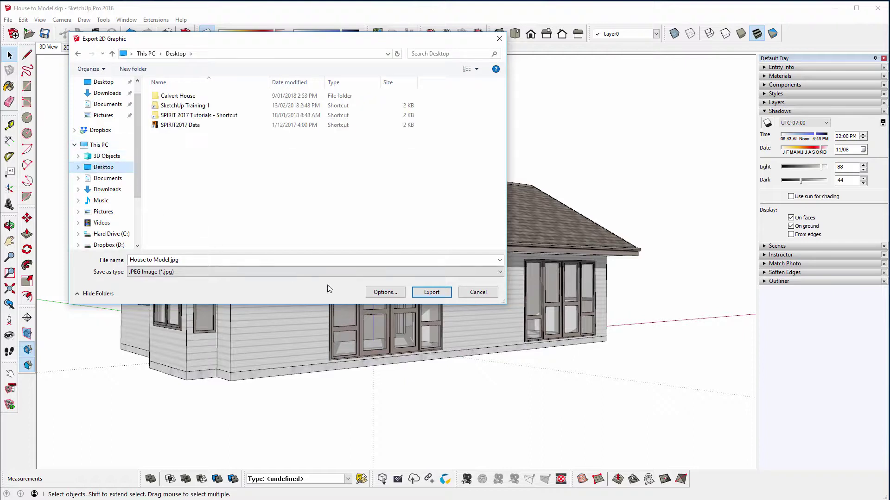
left_click(385, 292)
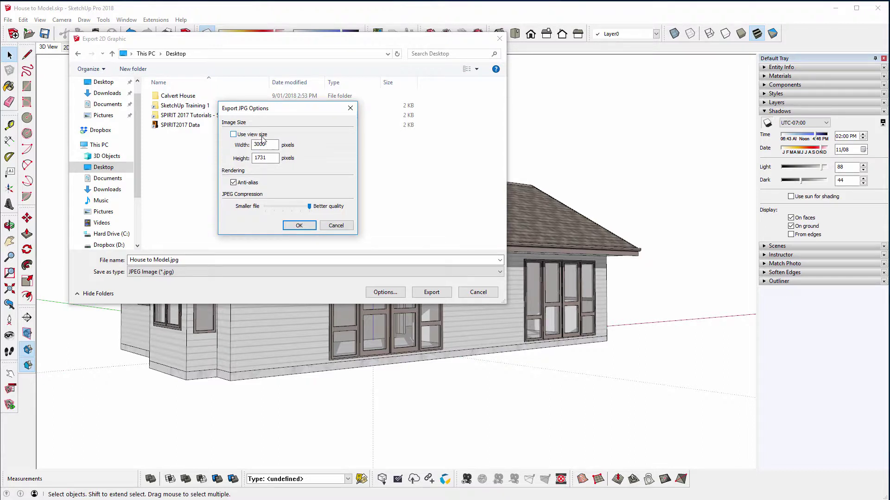
left_click(297, 226)
left_click(417, 294)
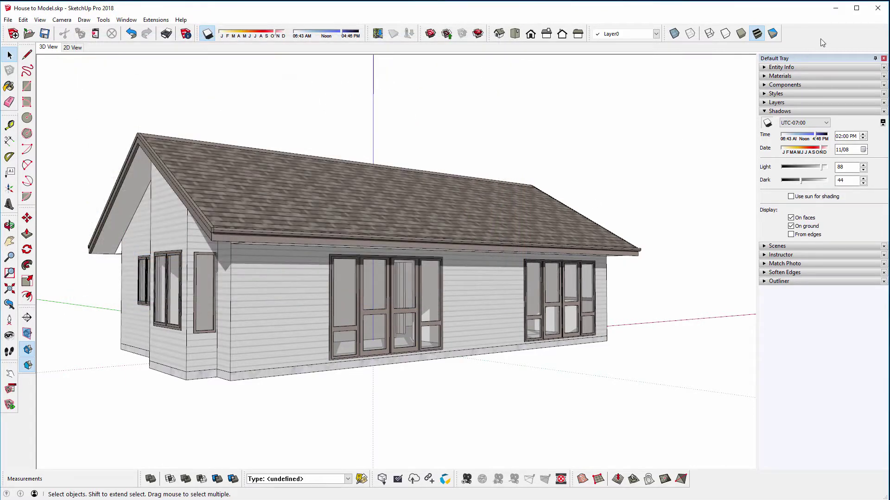
Minimise the open windows and open the exported House to Model.jpg from the desktop in the image viewer
left_click(837, 12)
left_click(491, 127)
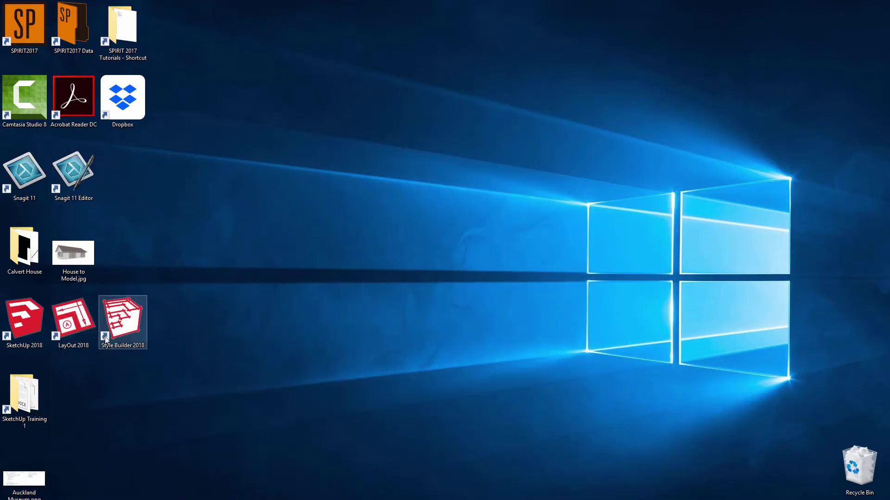
double_click(74, 252)
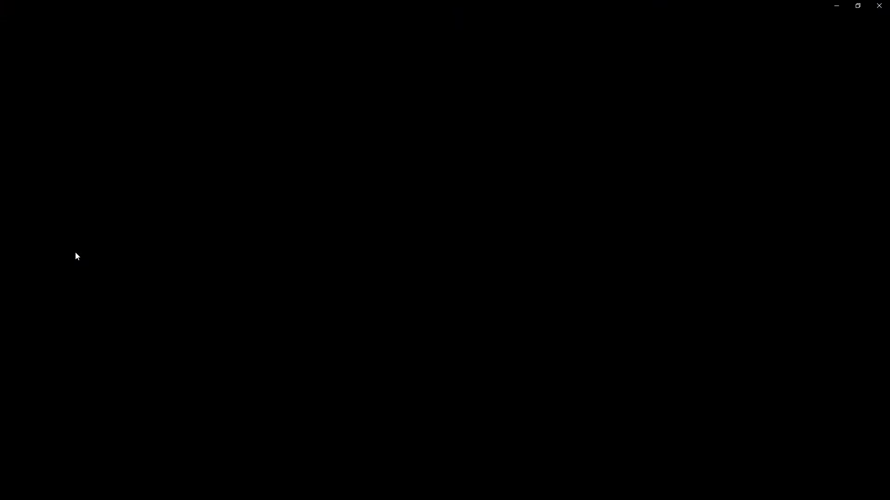